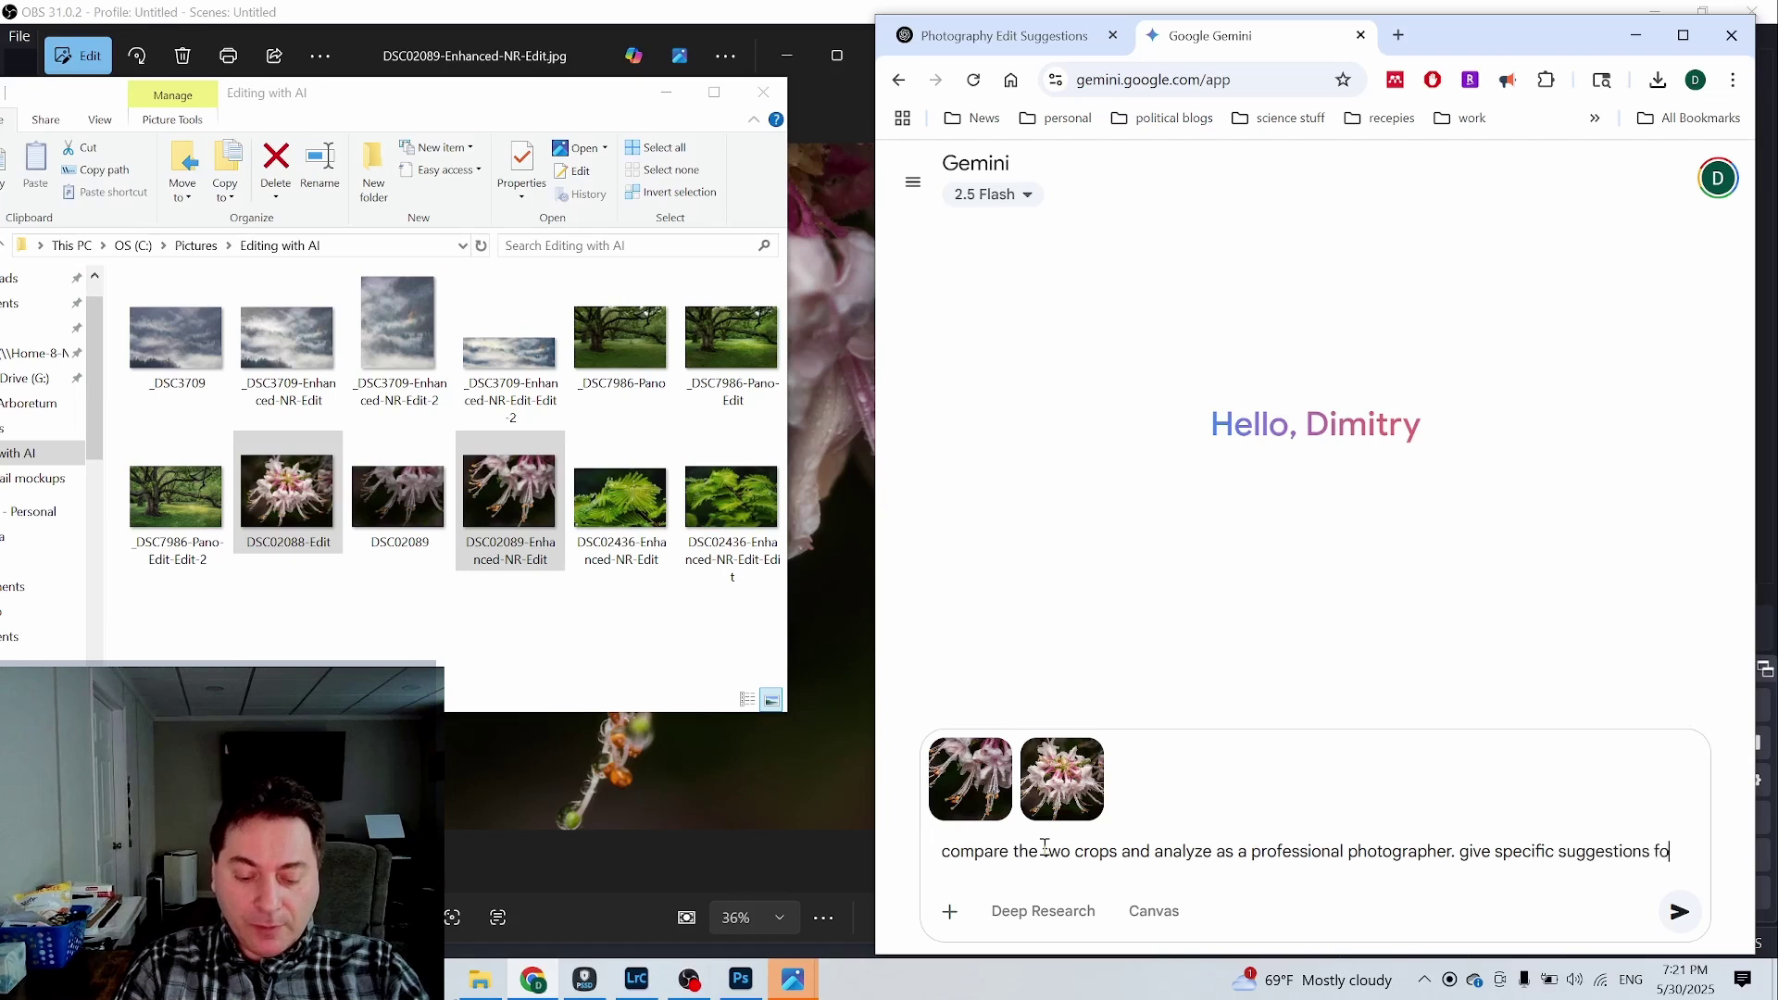
Step: Finish the Gemini prompt so it ends with "give specific suggestions for improvment" and submit it with the two attached flower photos
text(vnme)
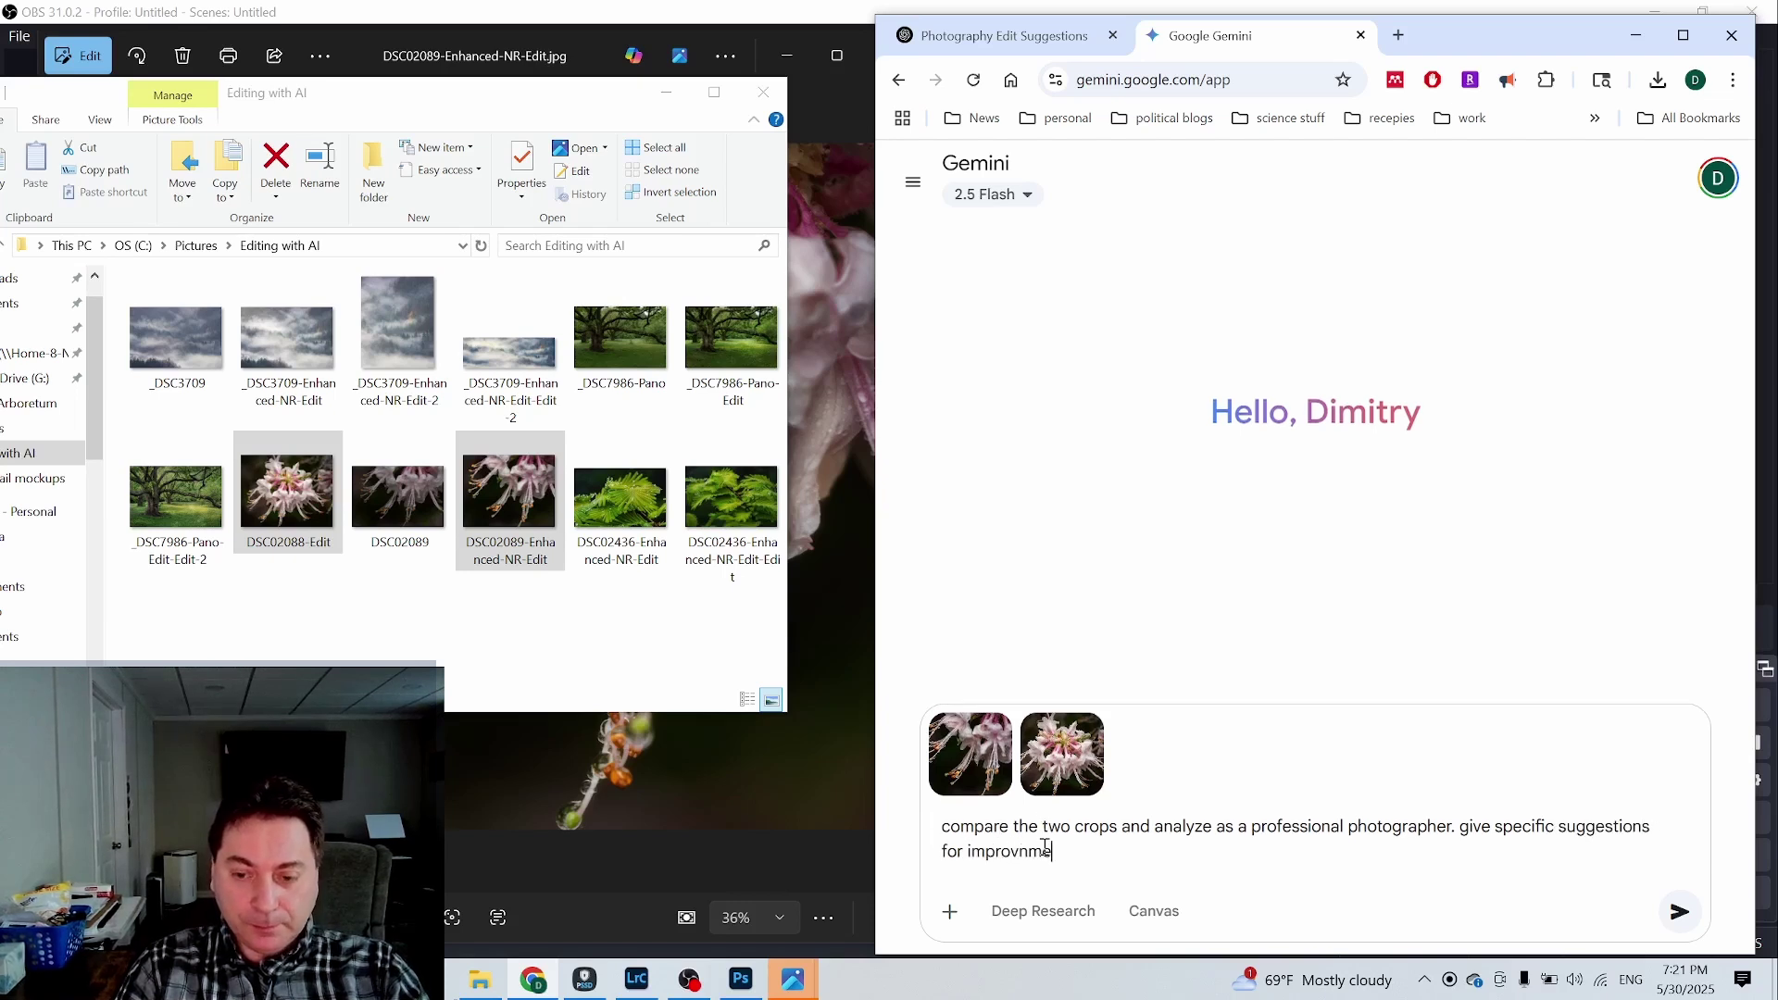
key(BackSpace)
key(BackSpace)
key(BackSpace)
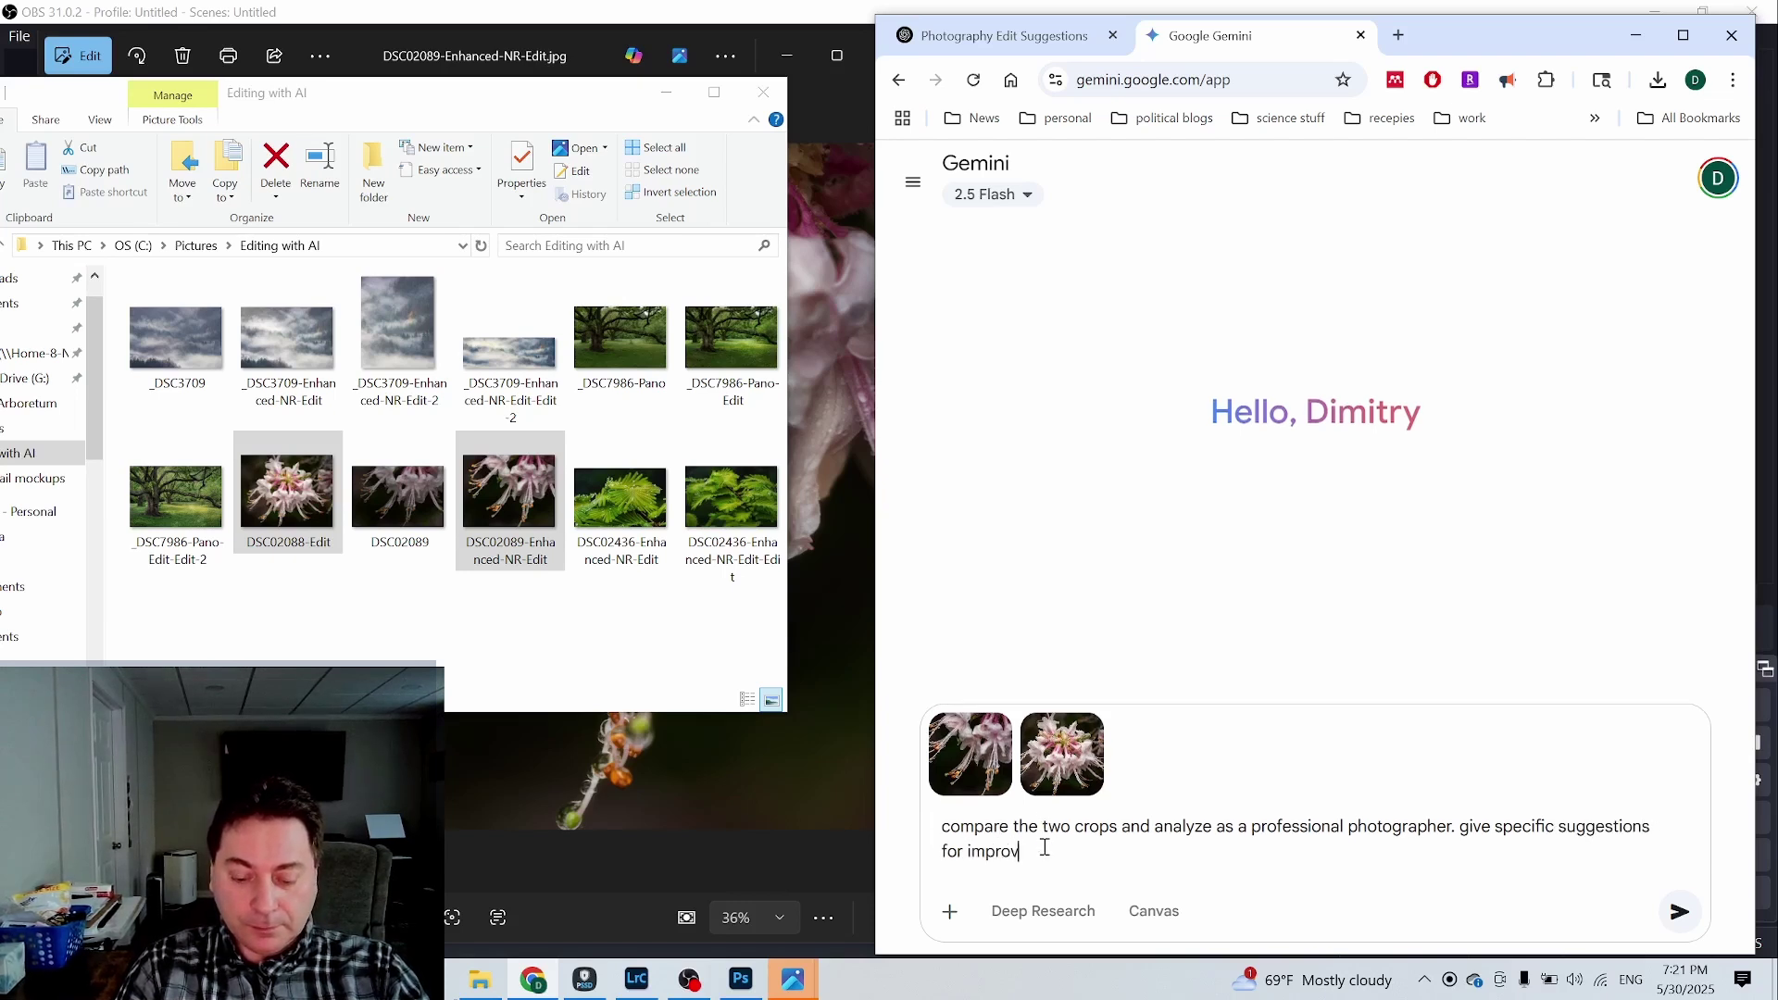
text(ment)
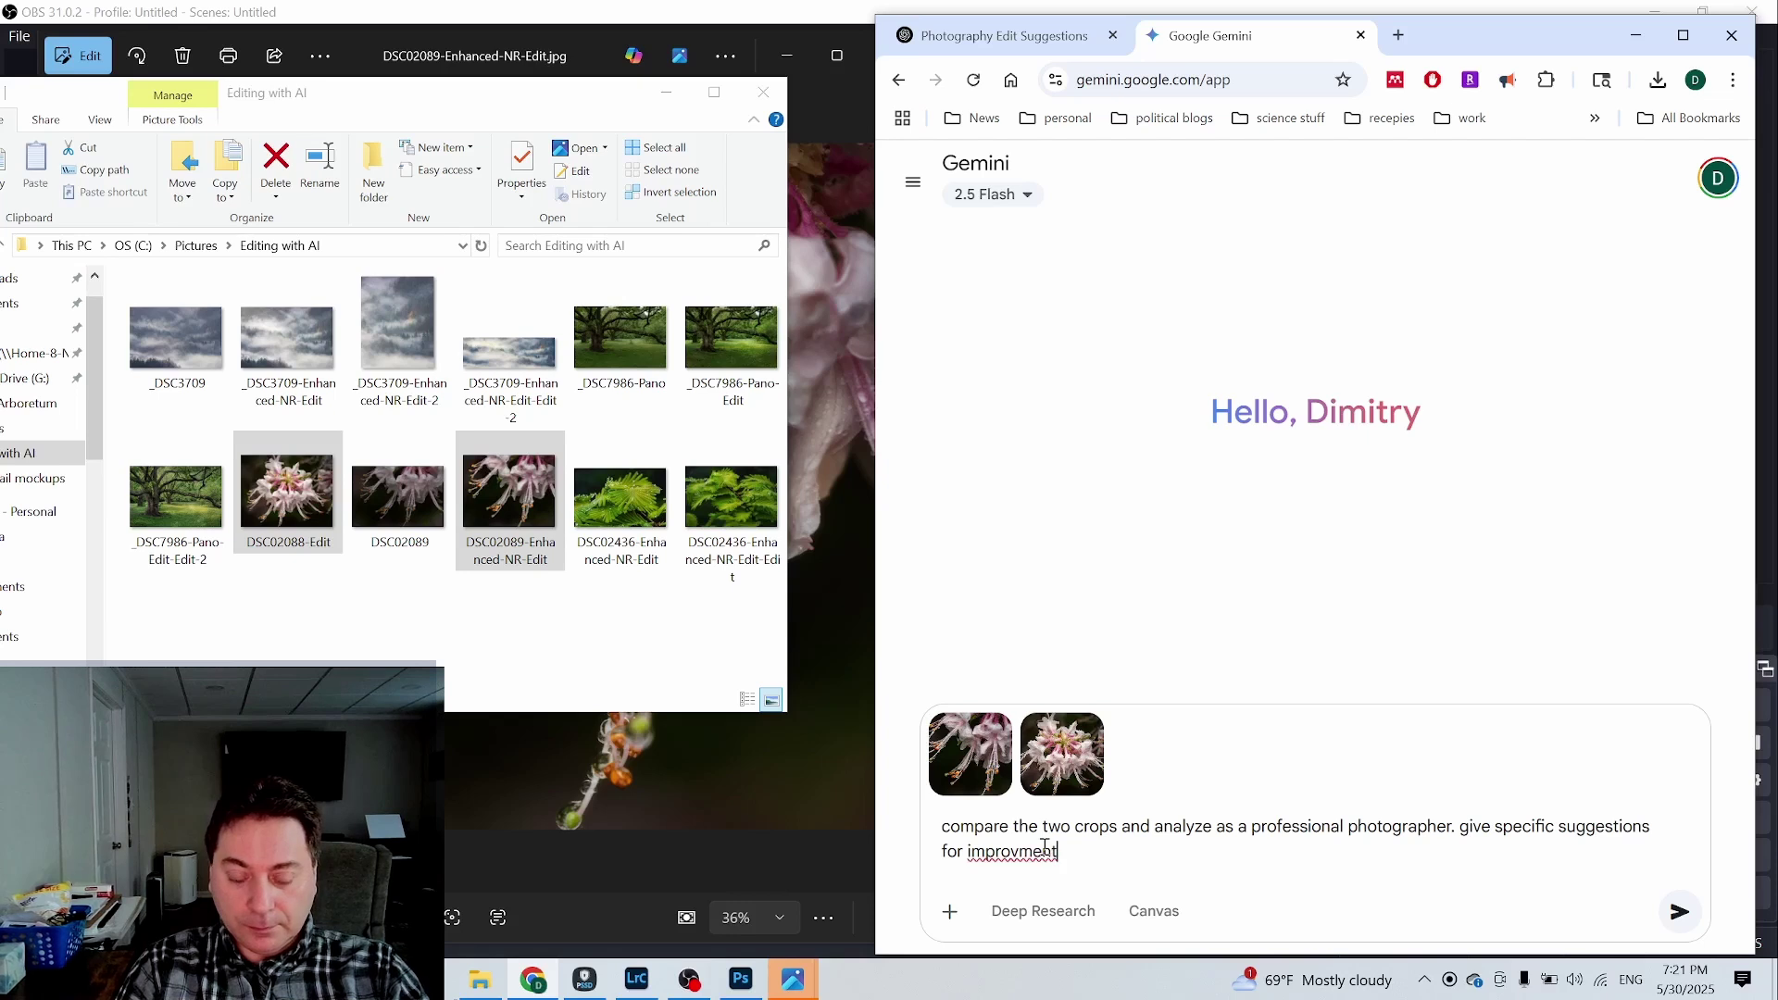
key(Return)
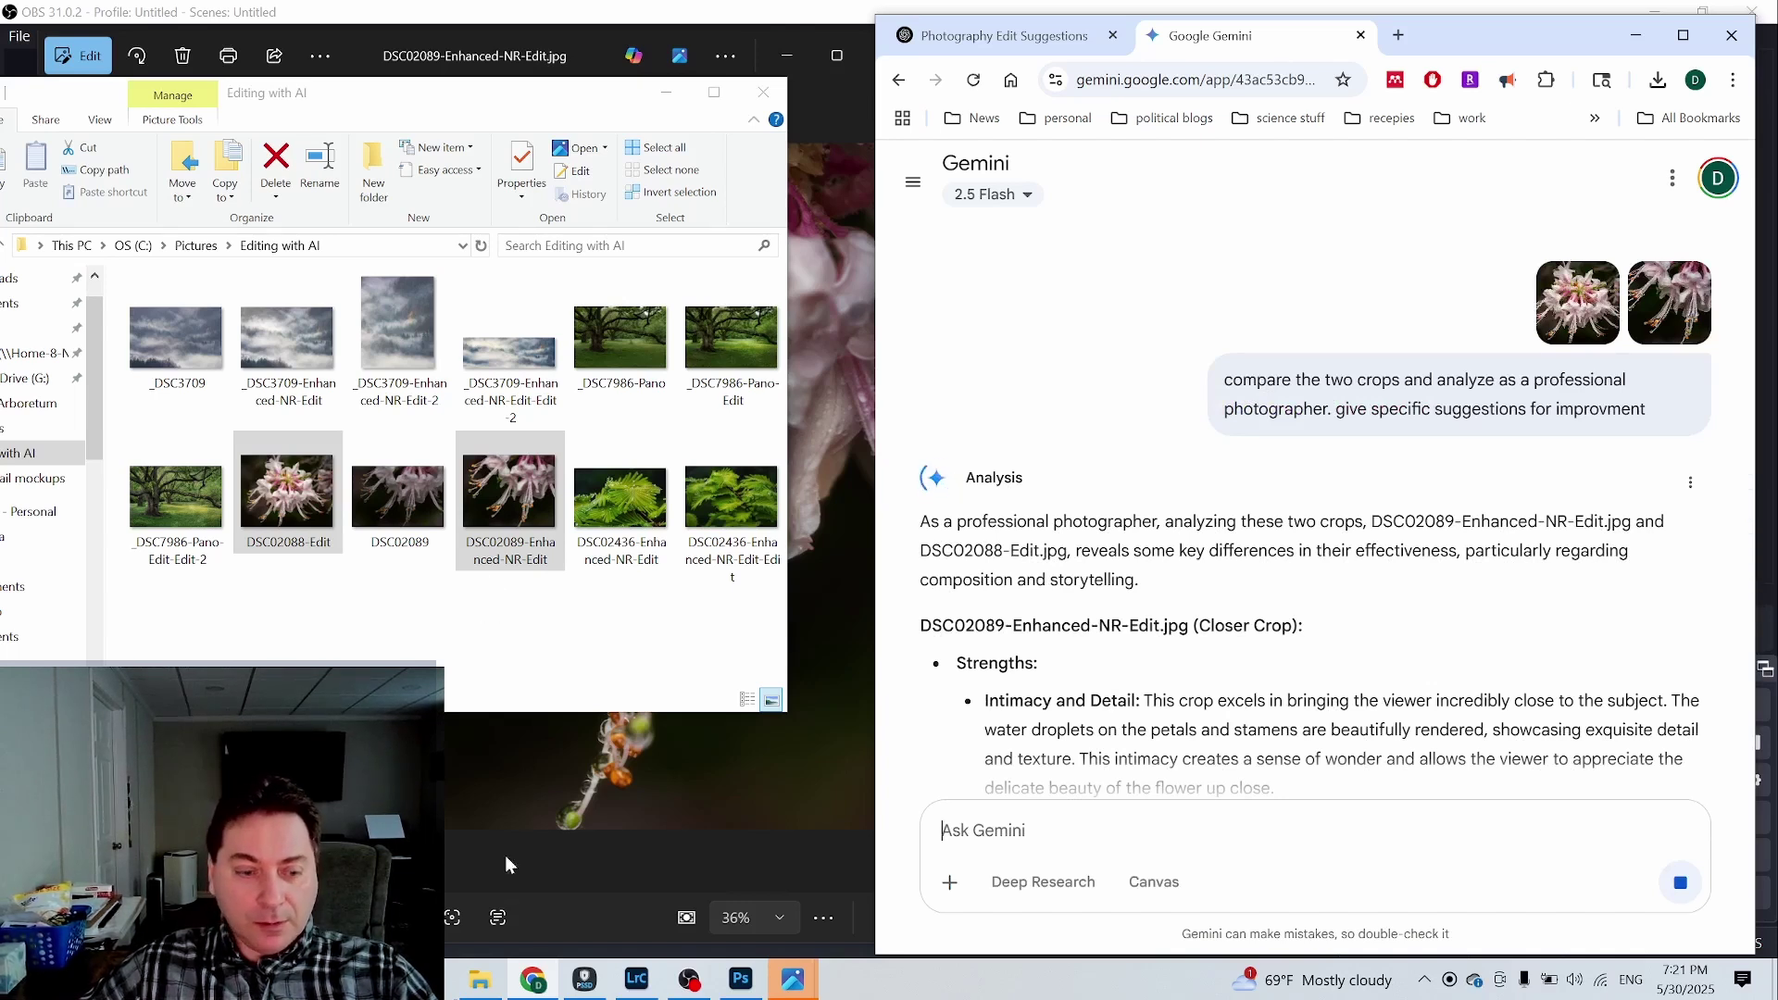
Step: Place the DSC02089-Enhanced-NR-Edit.jpg viewer beside the chat and read the closer crop's strengths and areas for improvement
mouse_move(792, 978)
click(808, 926)
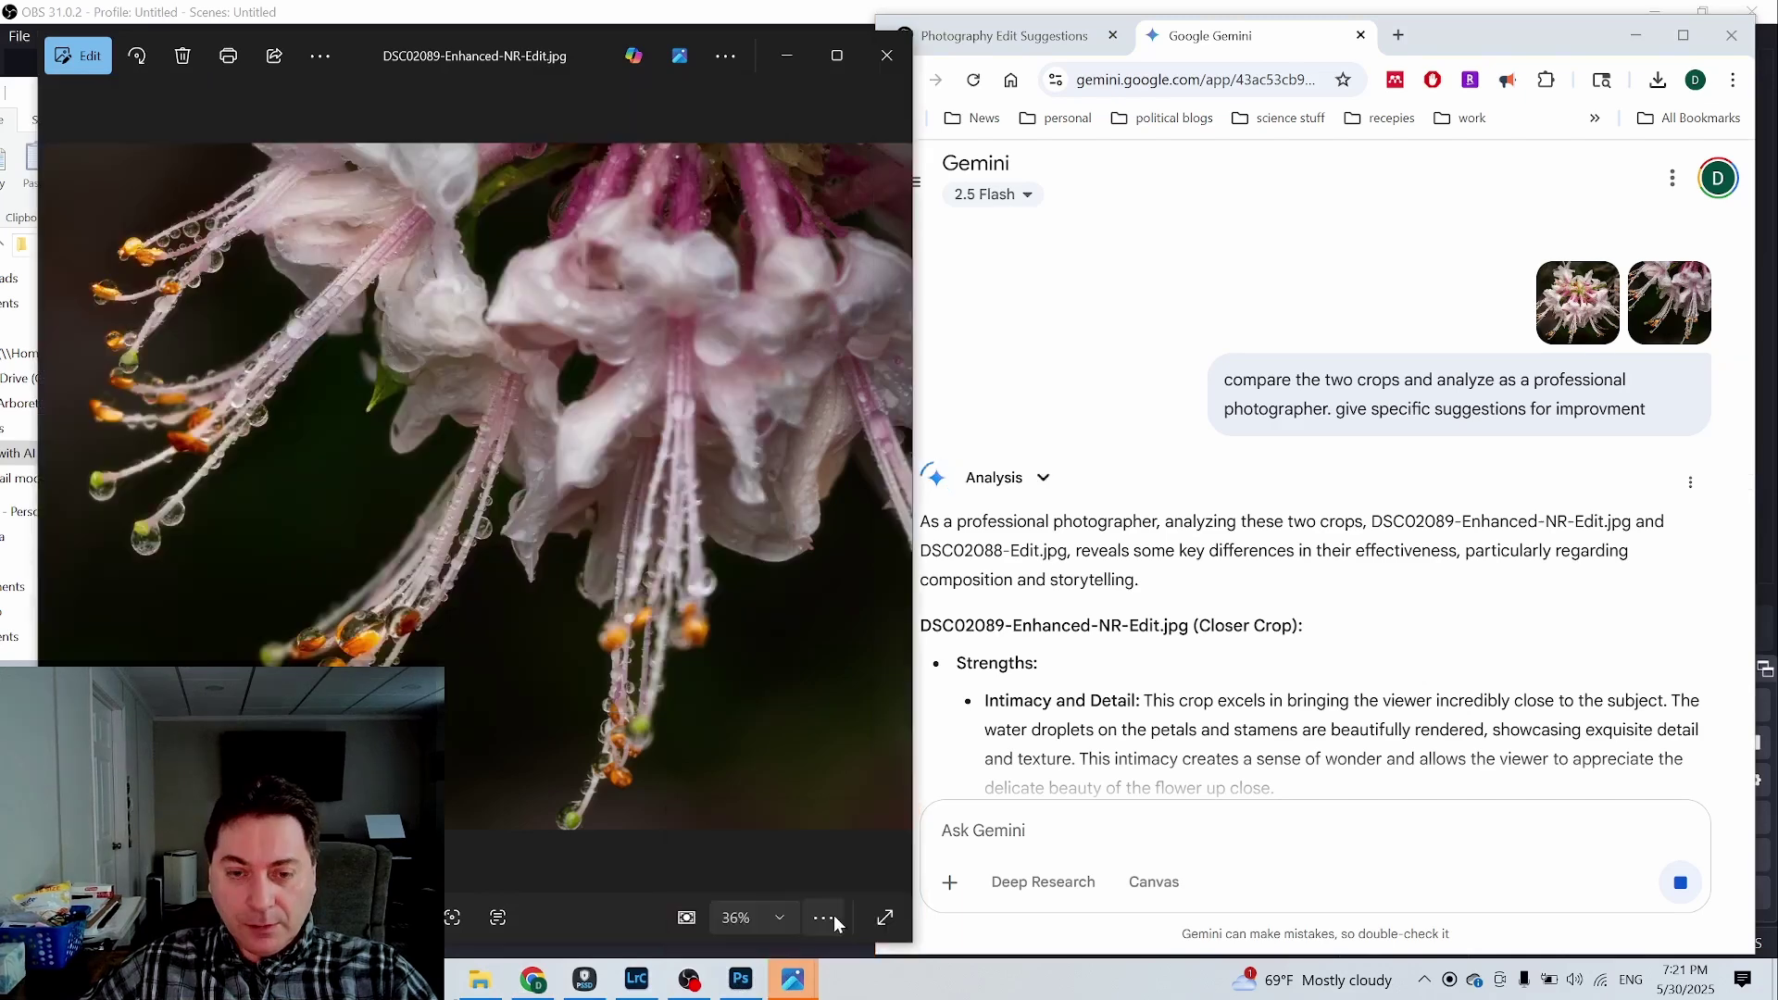
drag(591, 49, 551, 42)
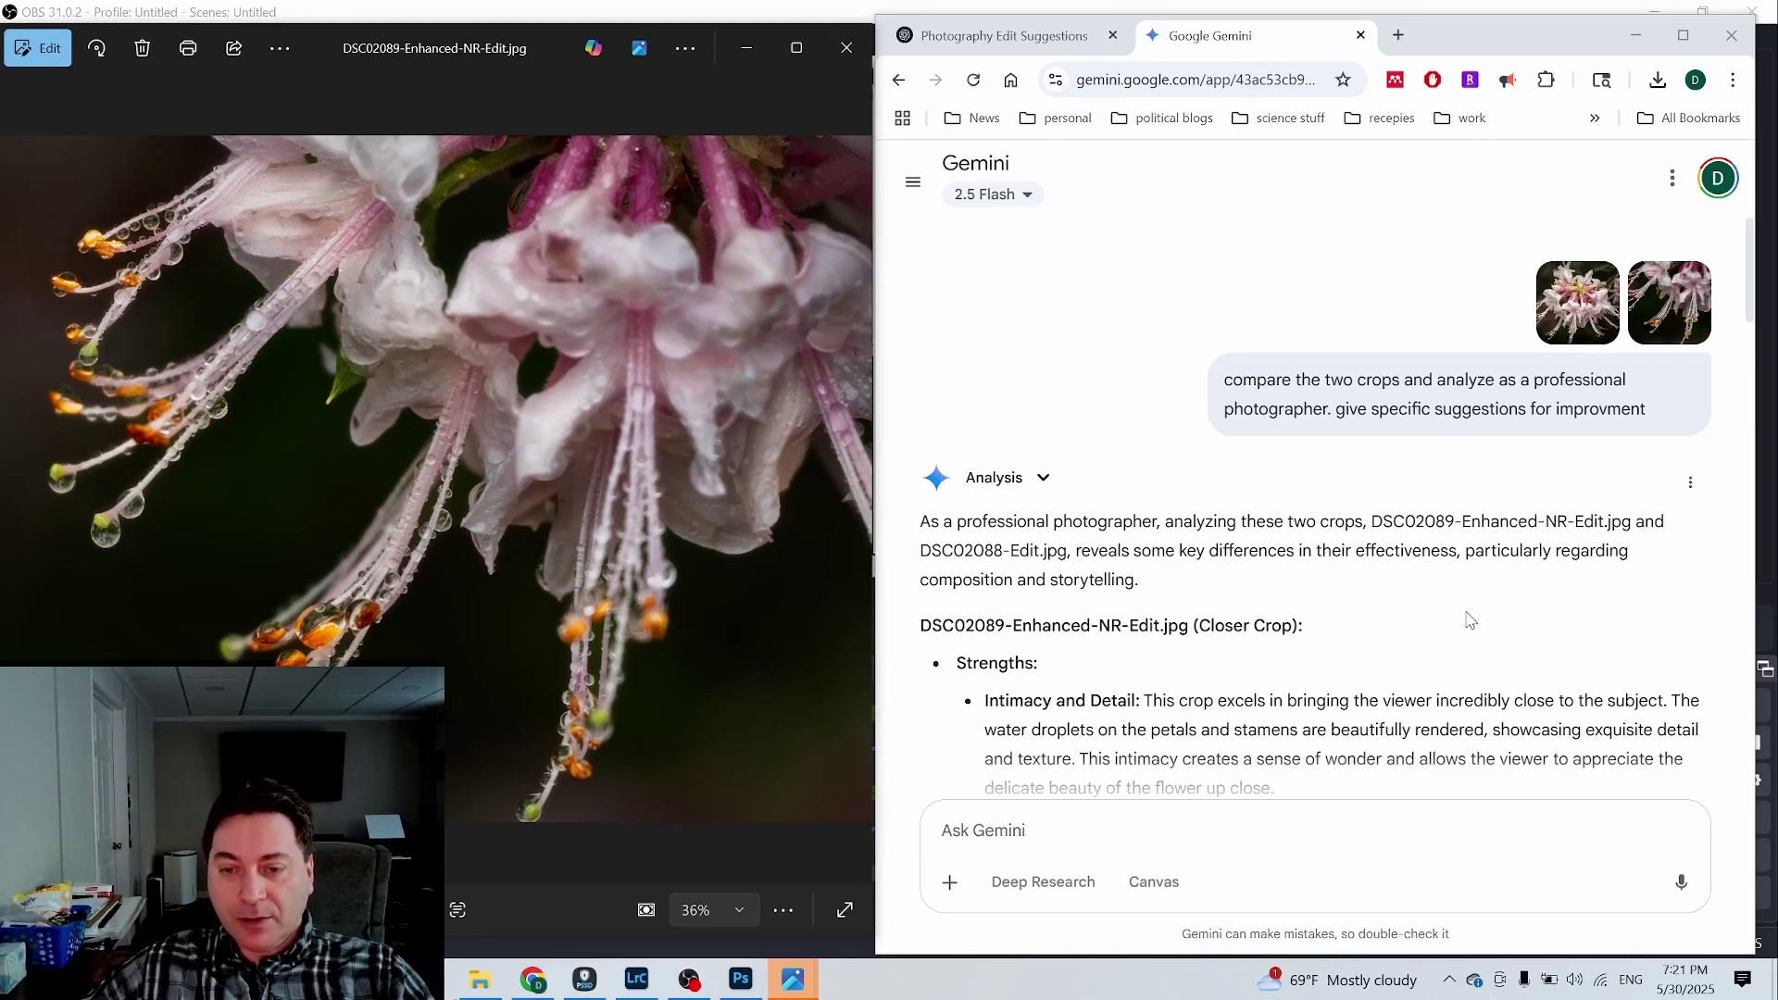
scroll(1472, 613, down, 2)
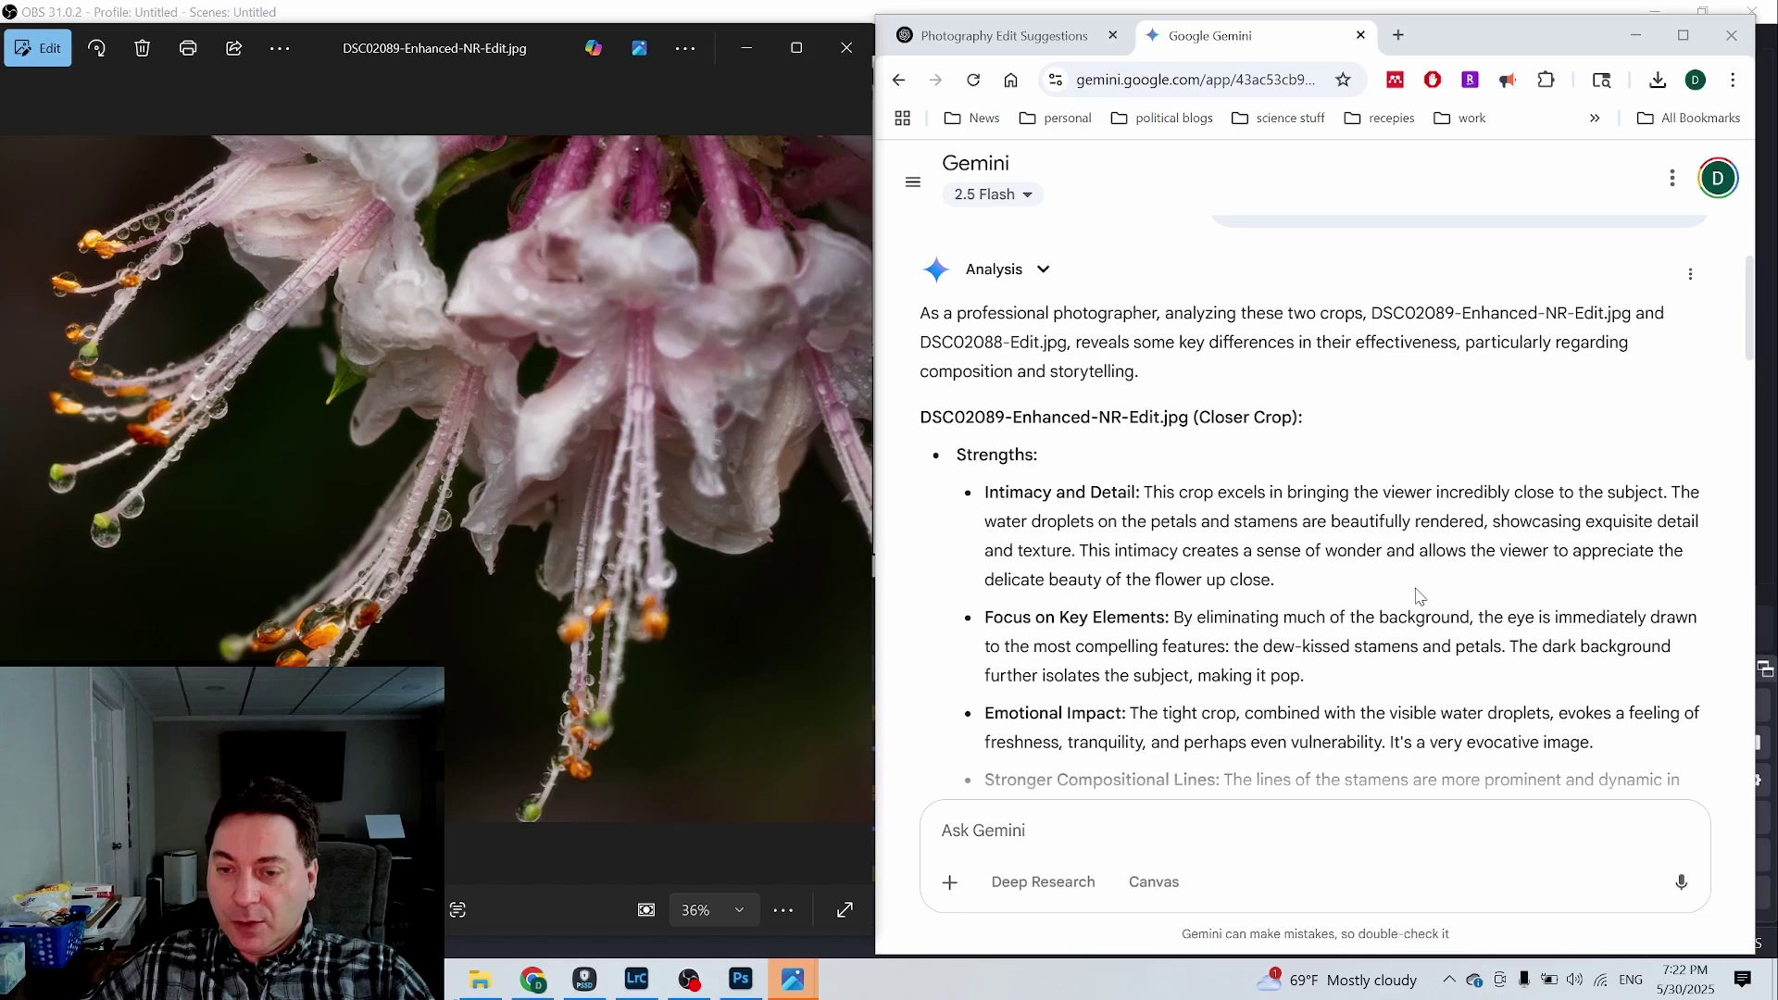
scroll(1416, 595, down, 1)
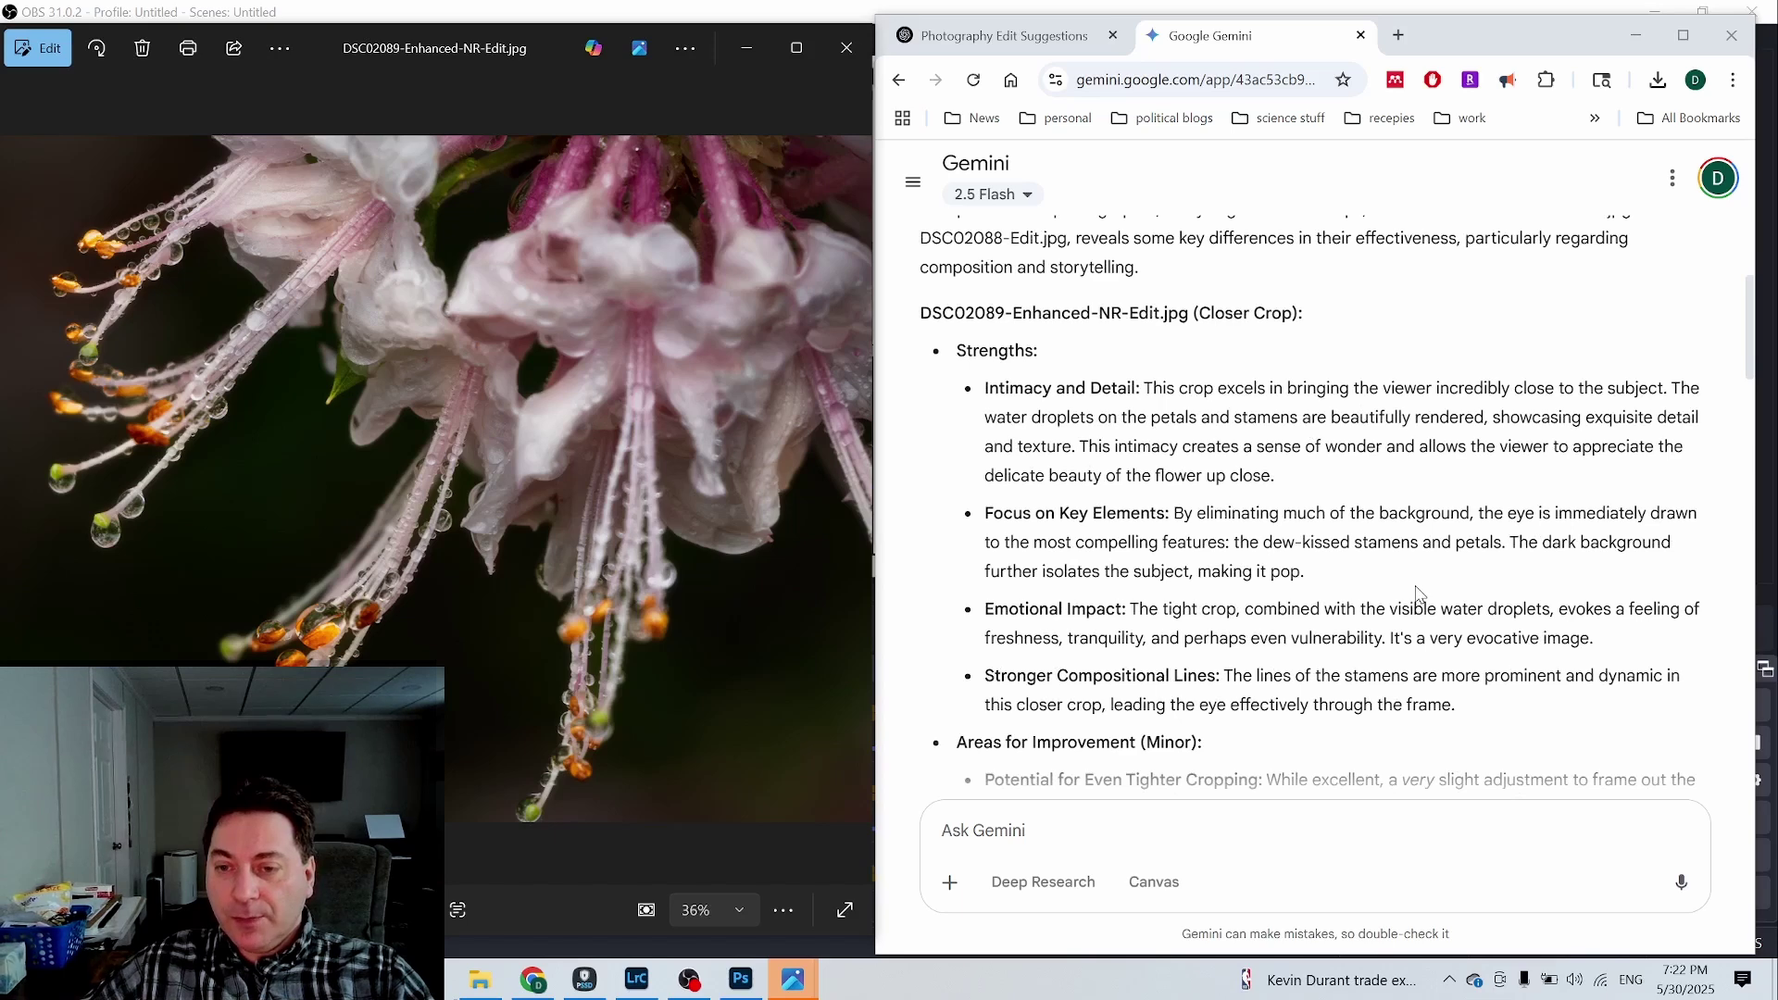
scroll(1417, 595, down, 1)
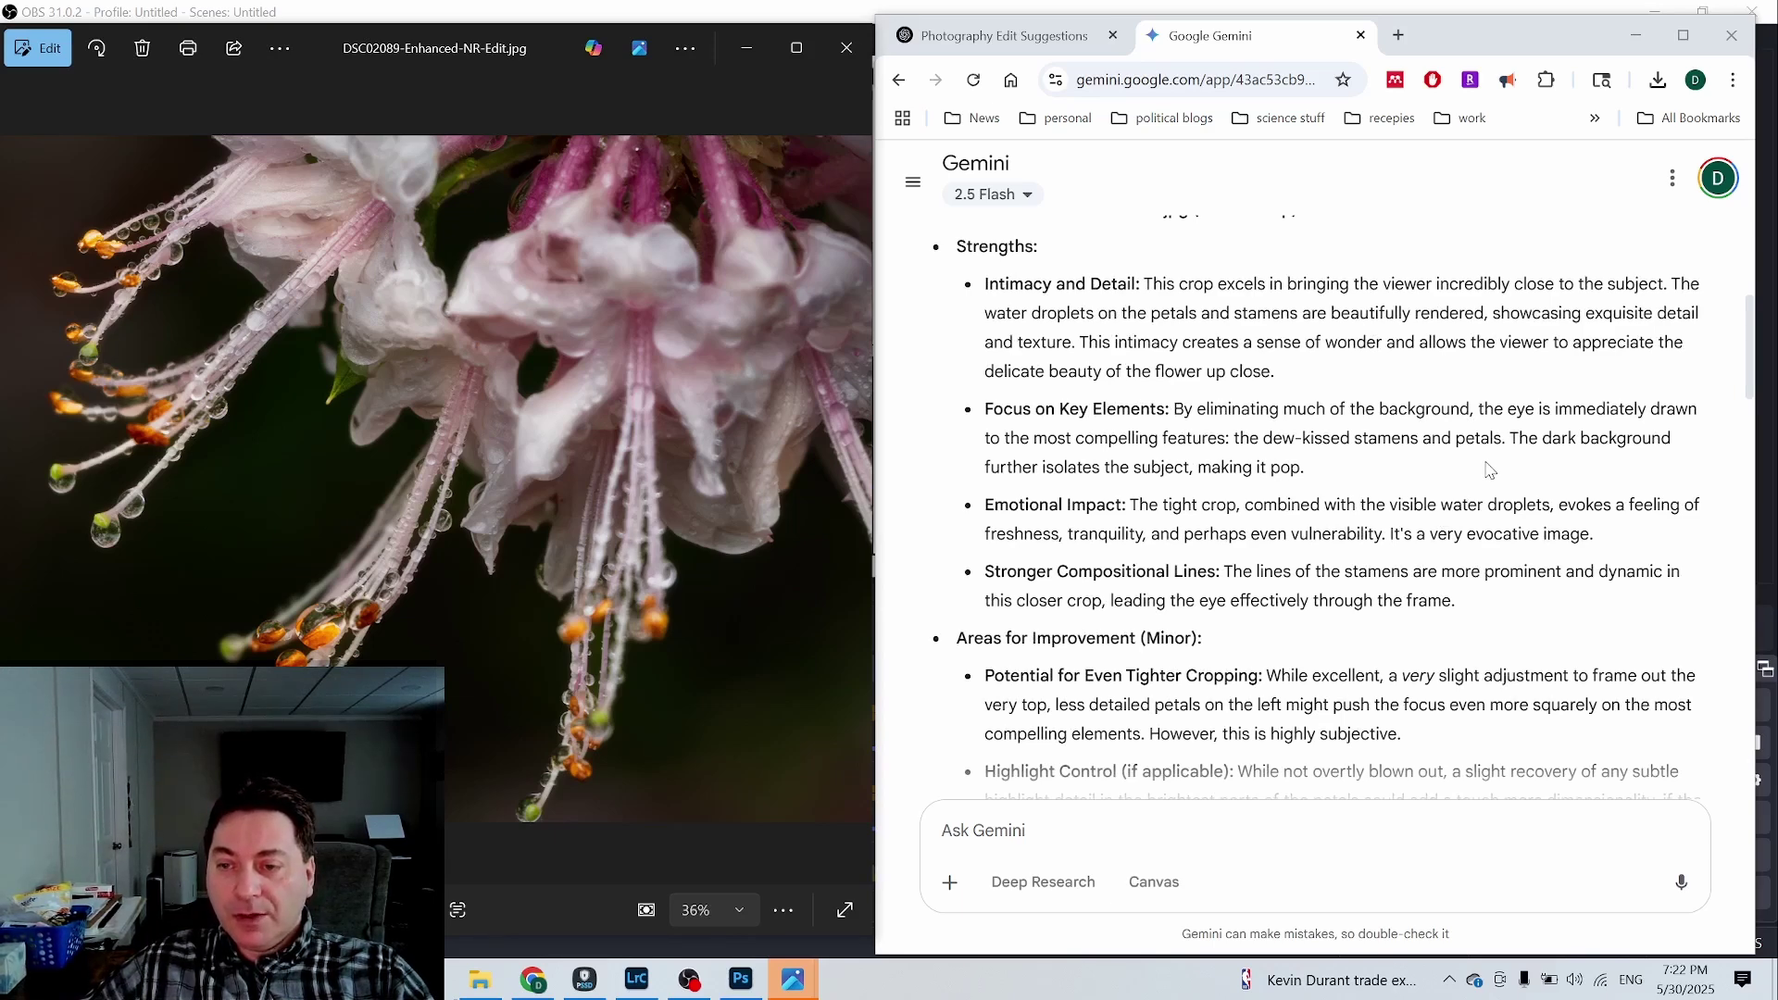
scroll(1488, 469, down, 1)
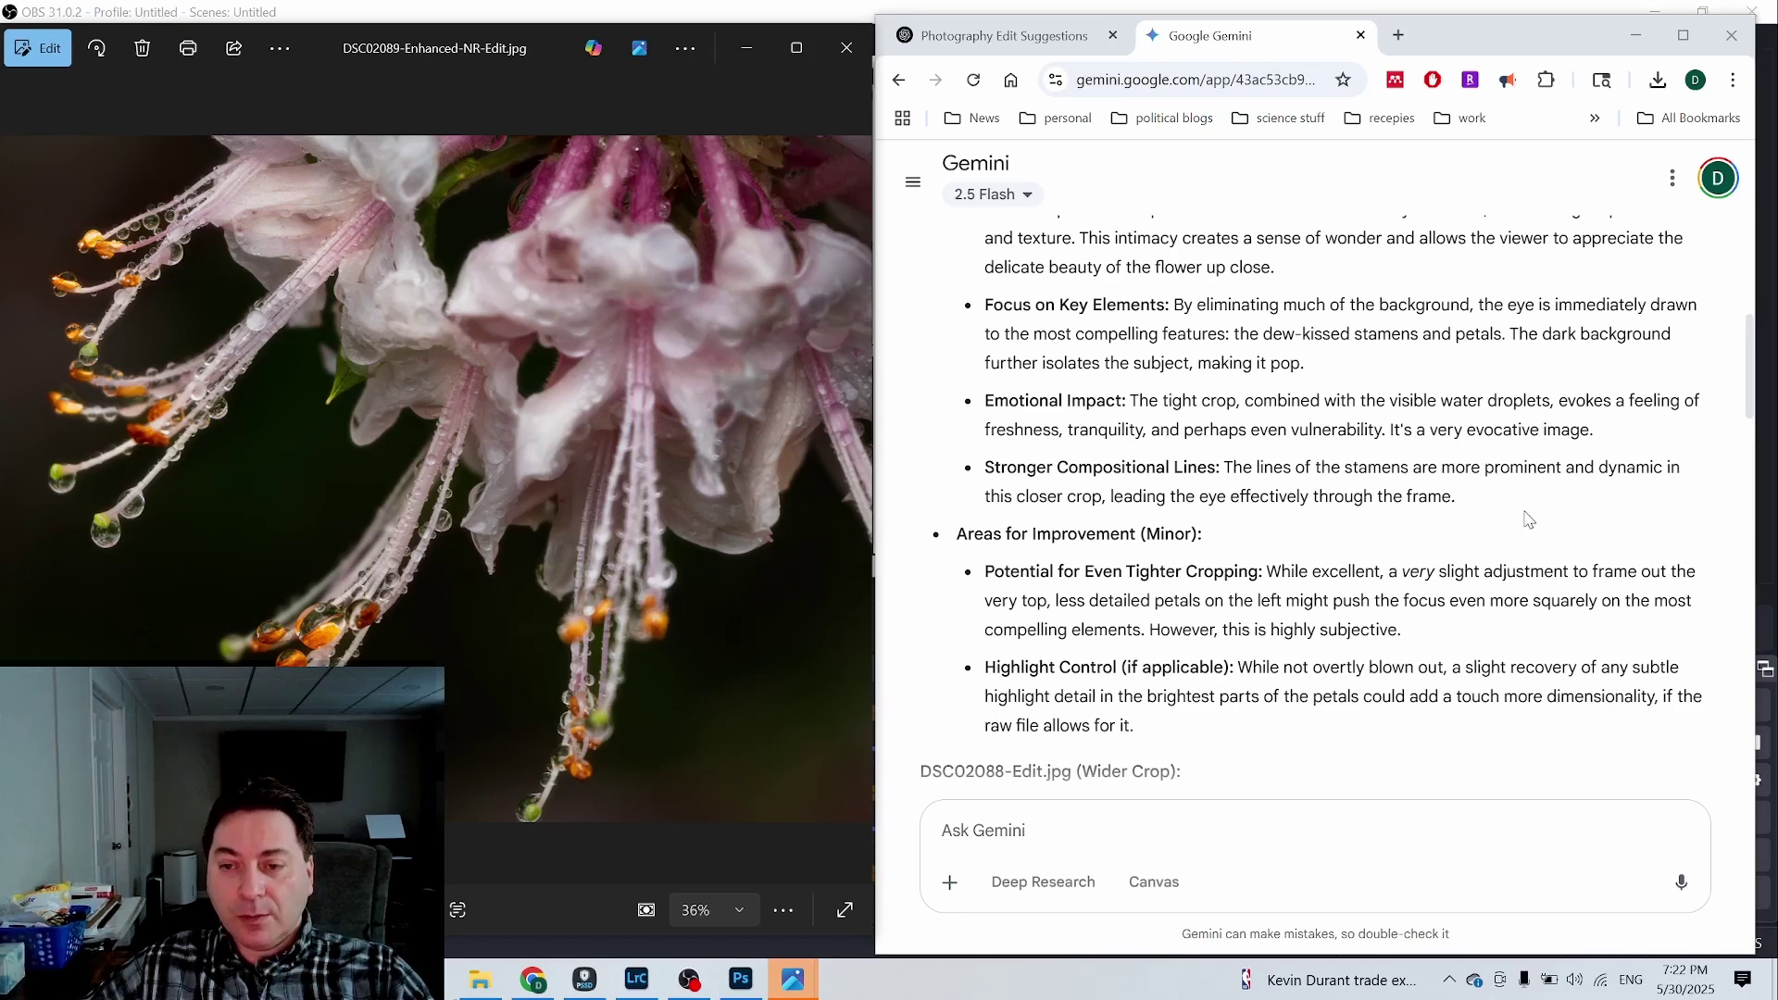
scroll(1529, 509, down, 1)
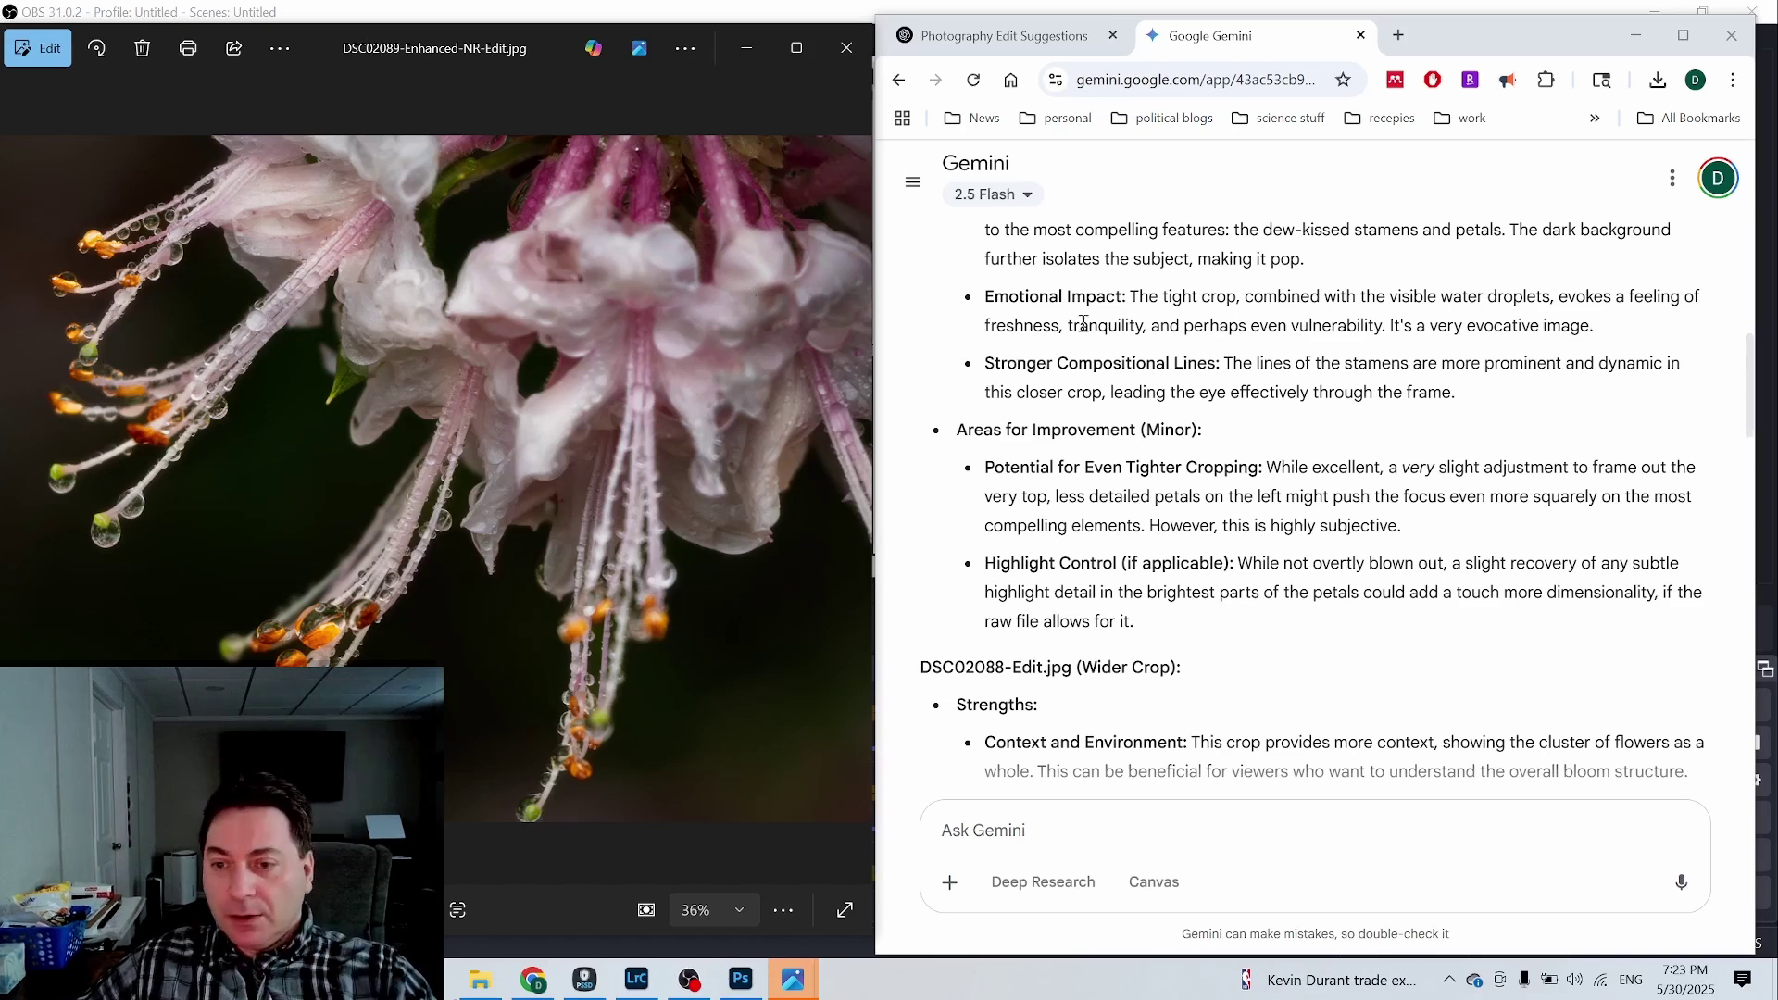
Step: Try a tighter crop of DSC02089-Enhanced-NR-Edit.jpg that trims its right edge, and leave the editor without saving
click(37, 48)
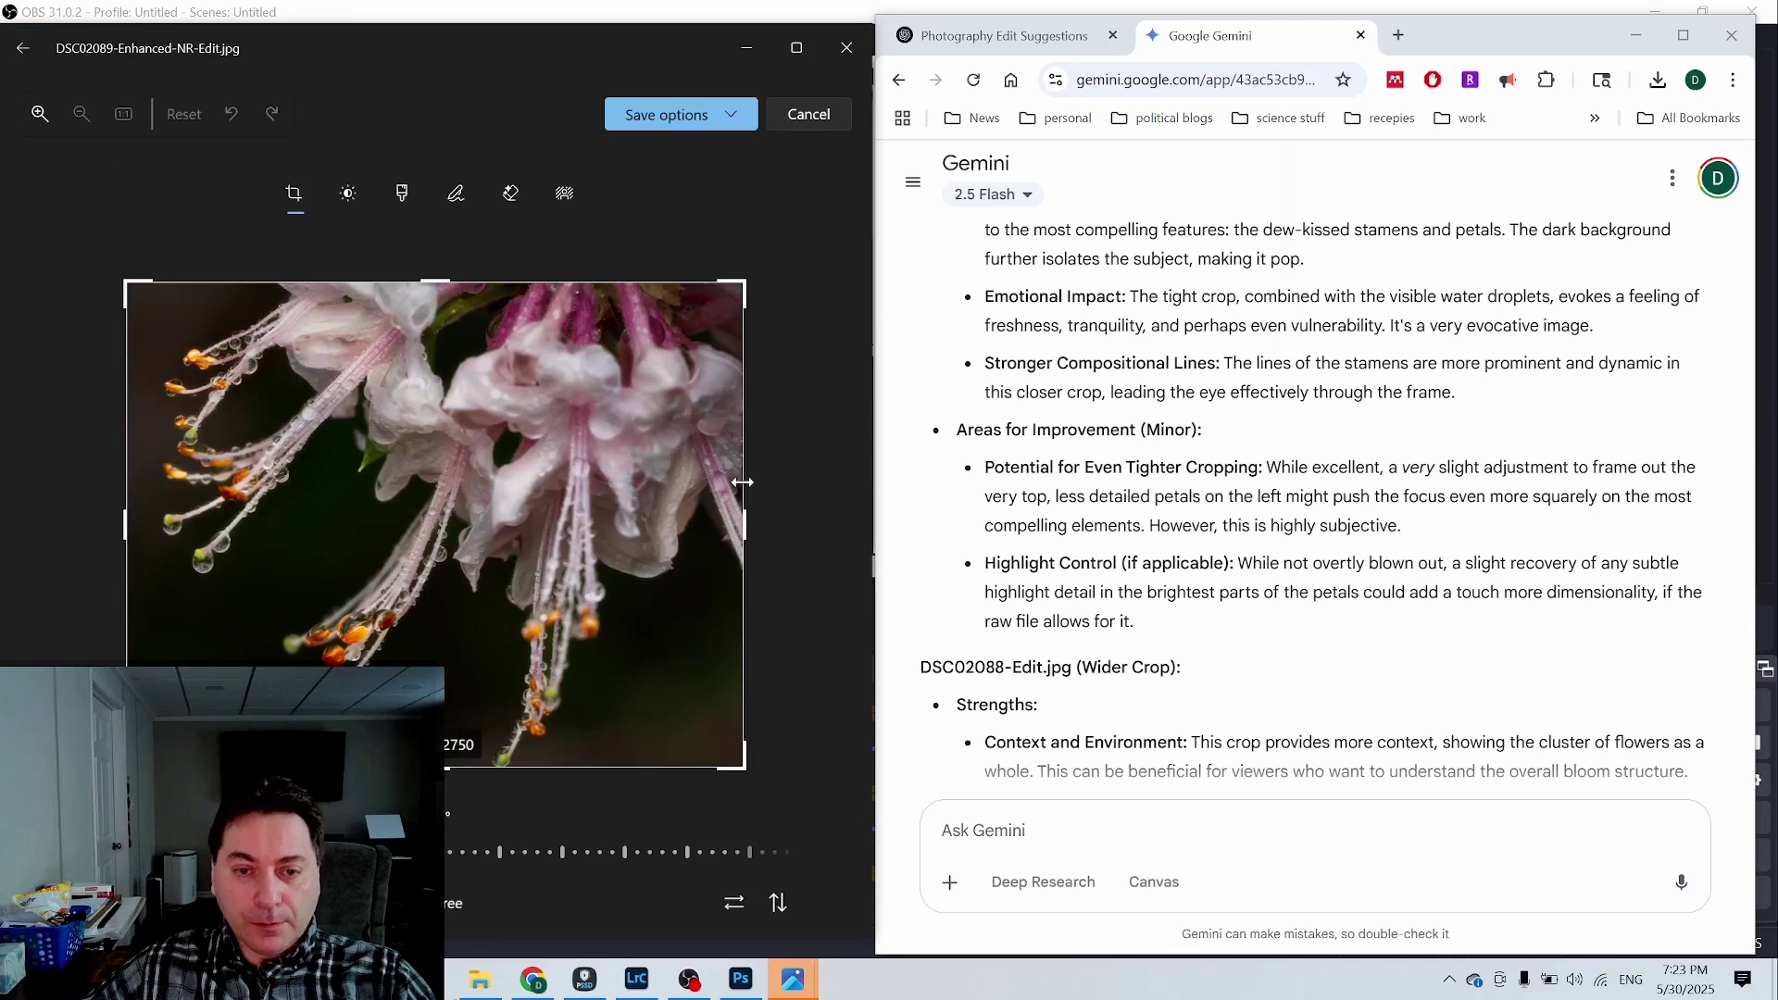
drag(743, 509, 655, 512)
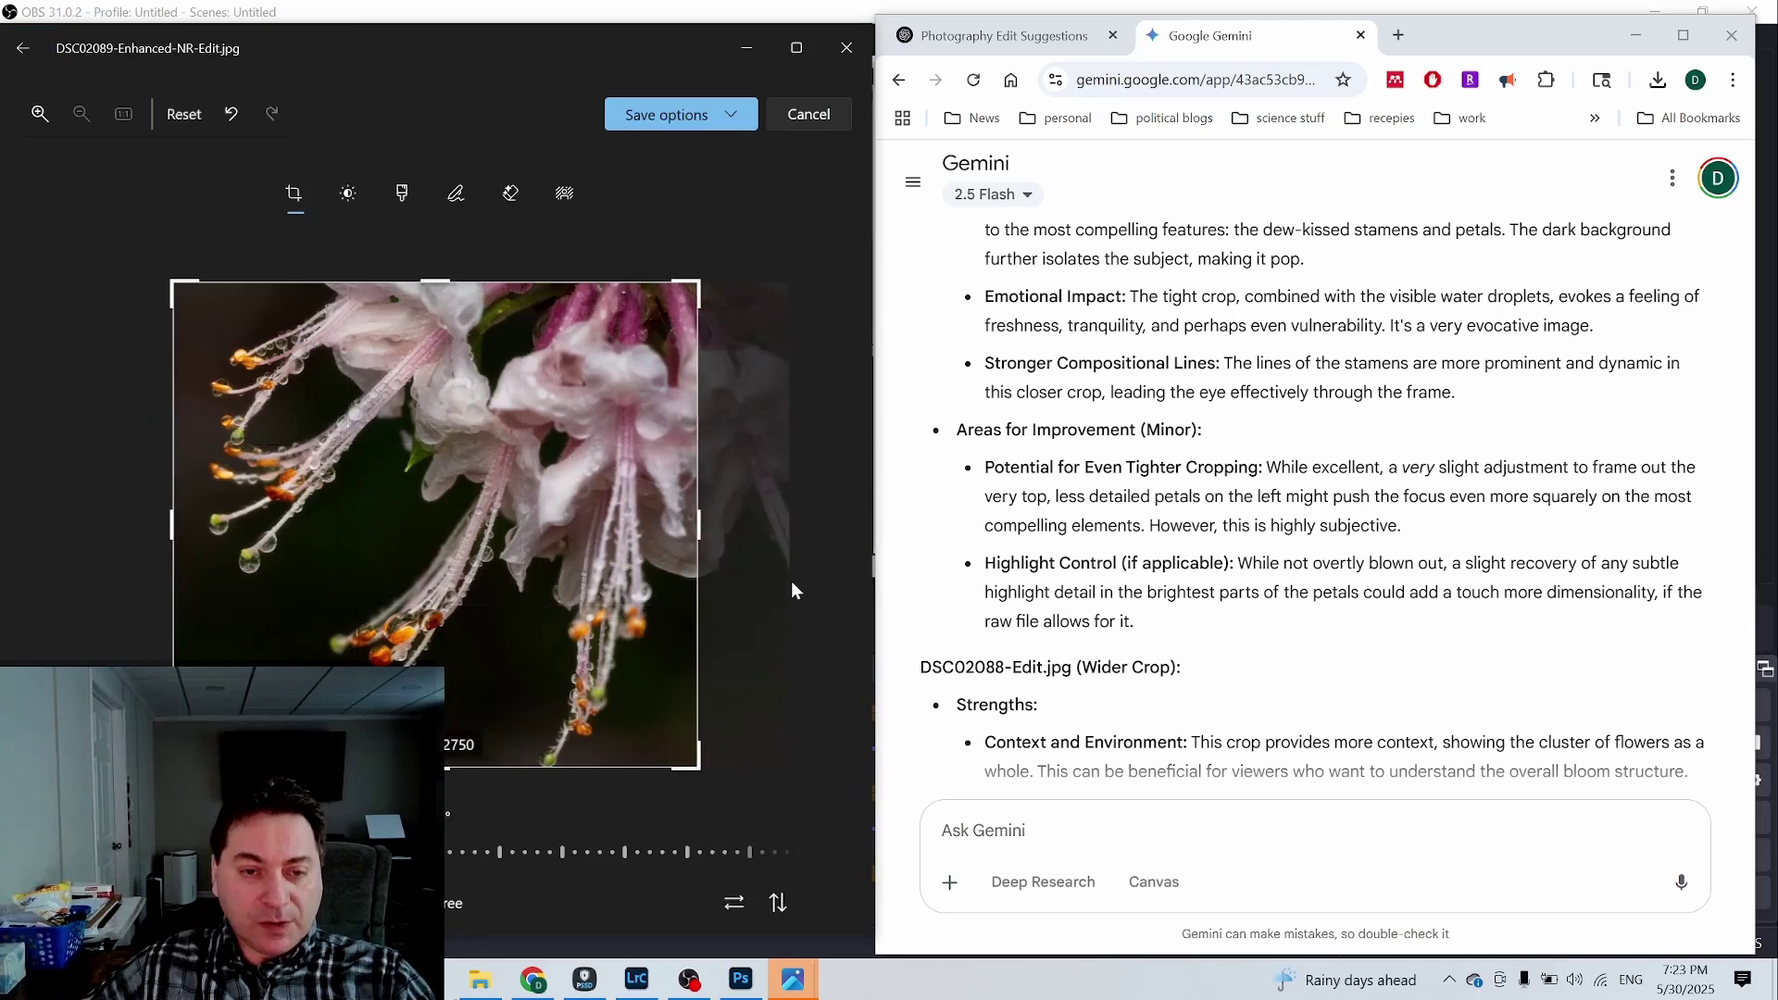
mouse_move(679, 528)
mouse_down()
mouse_move(593, 530)
mouse_move(702, 529)
mouse_up()
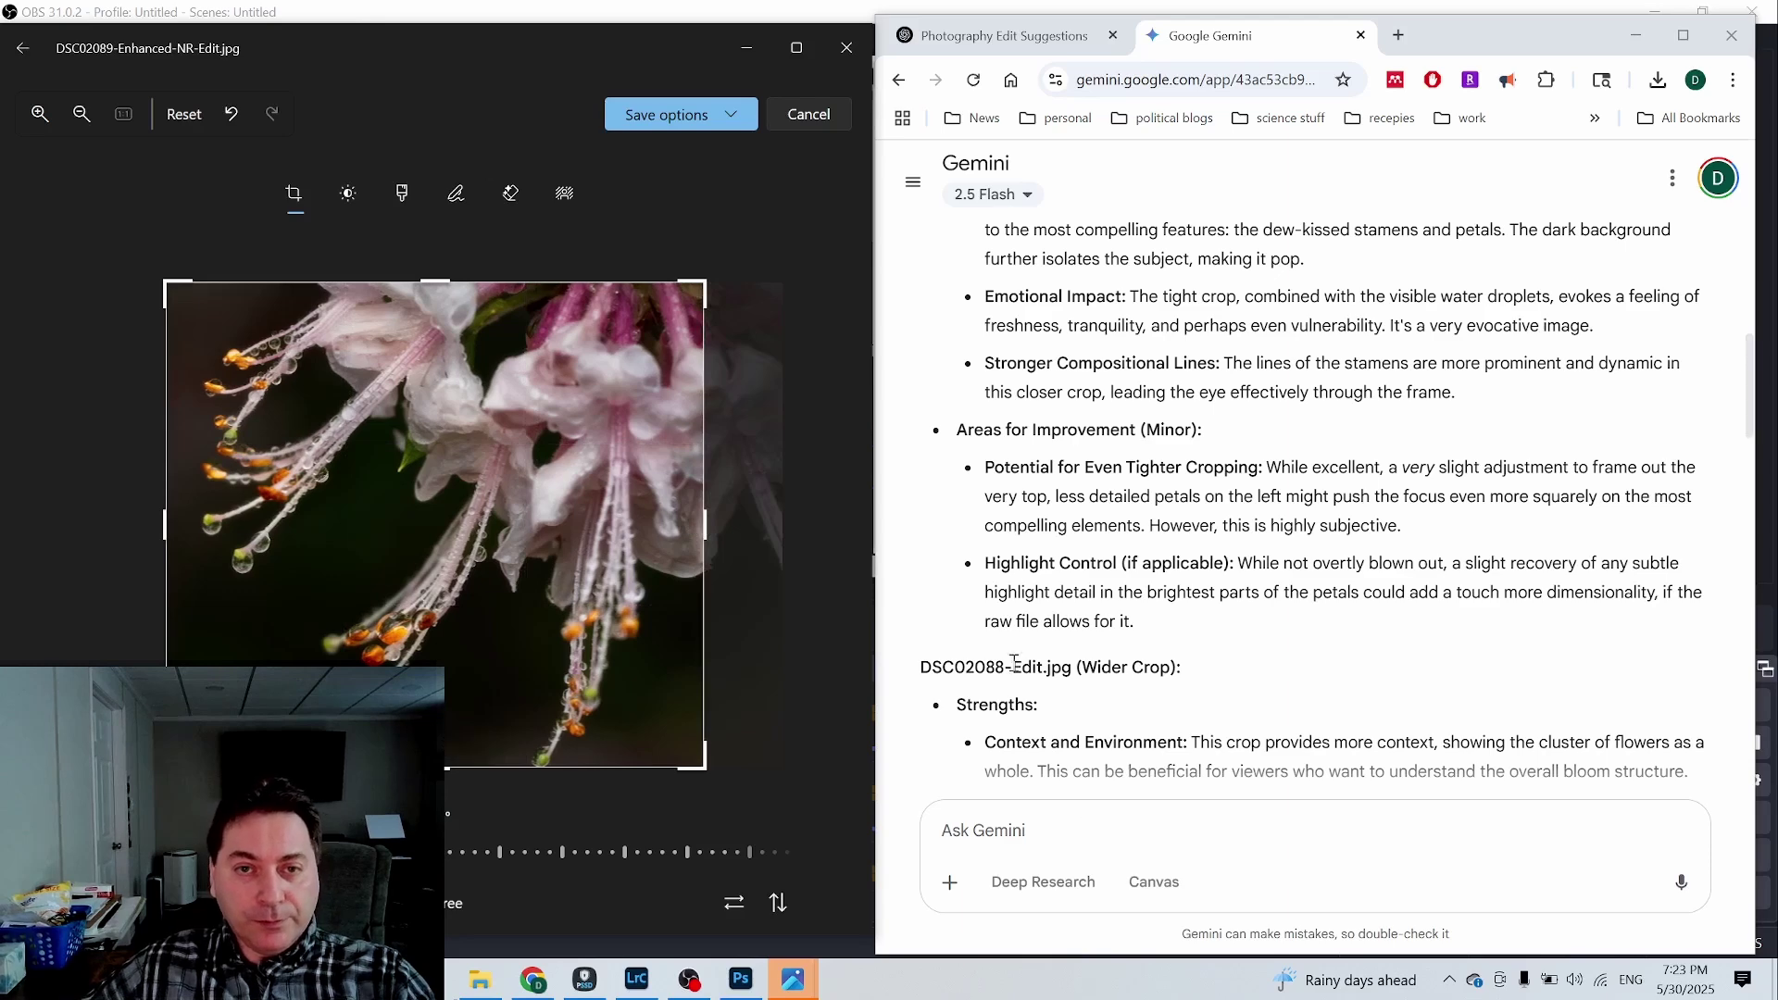
click(826, 109)
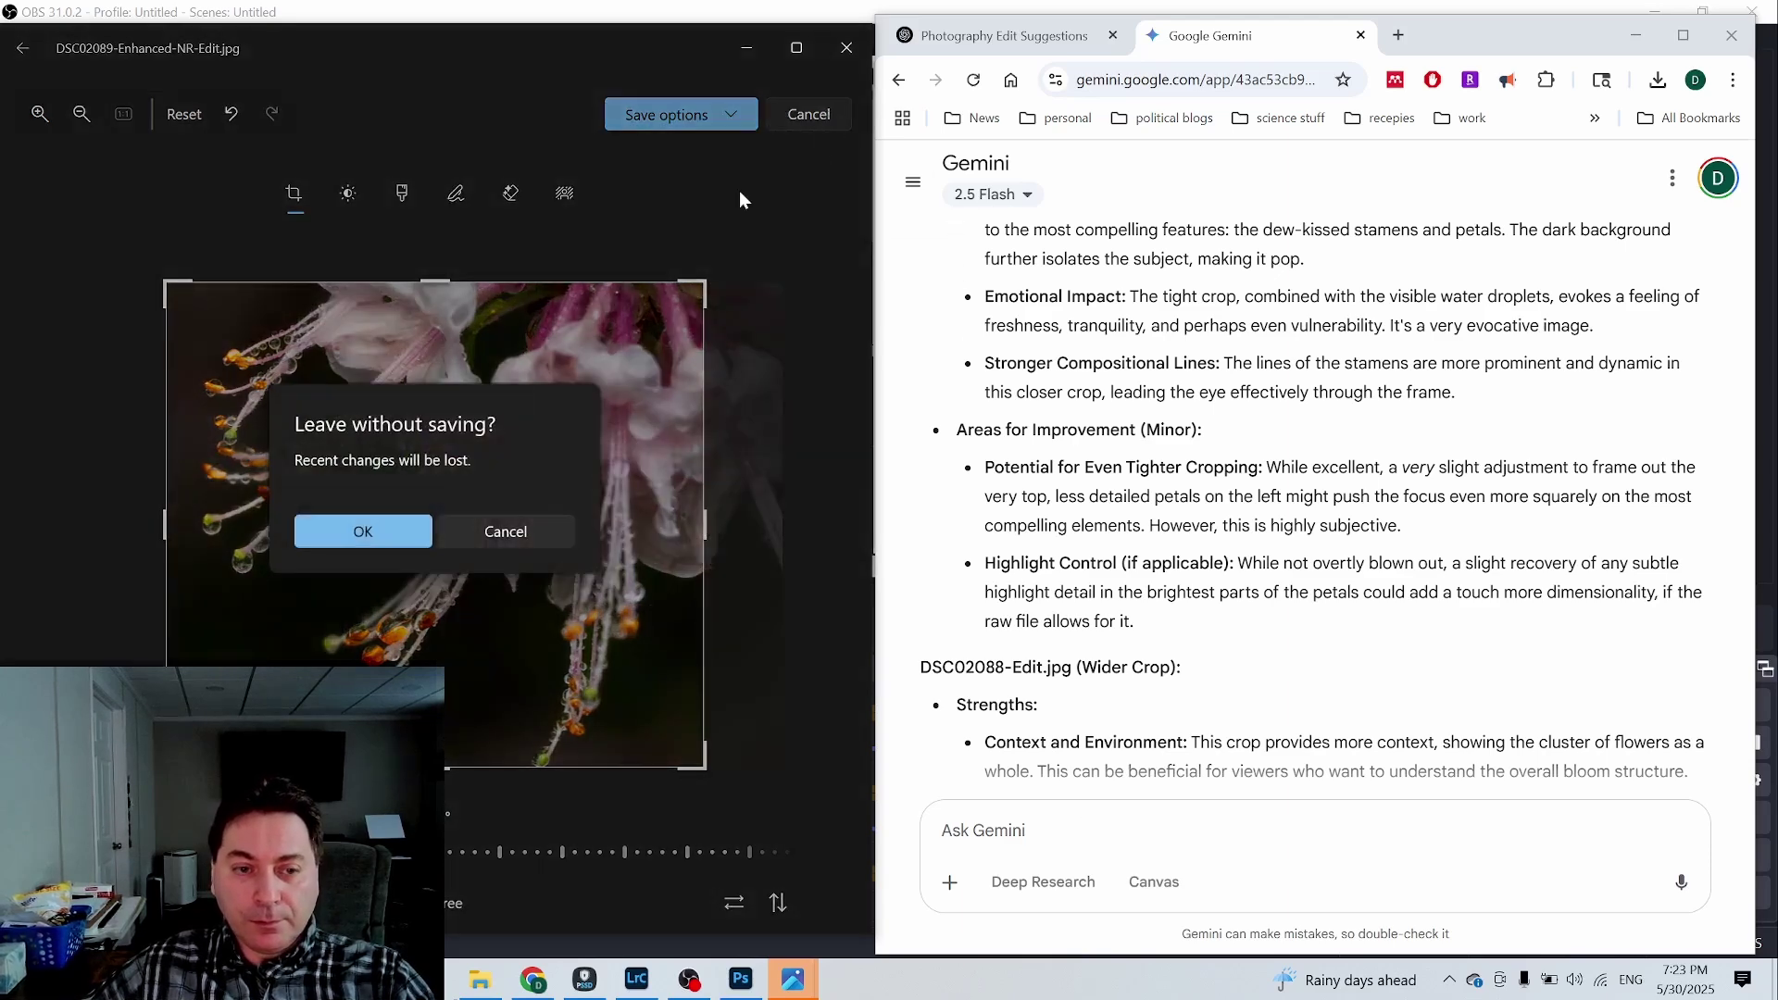
click(392, 542)
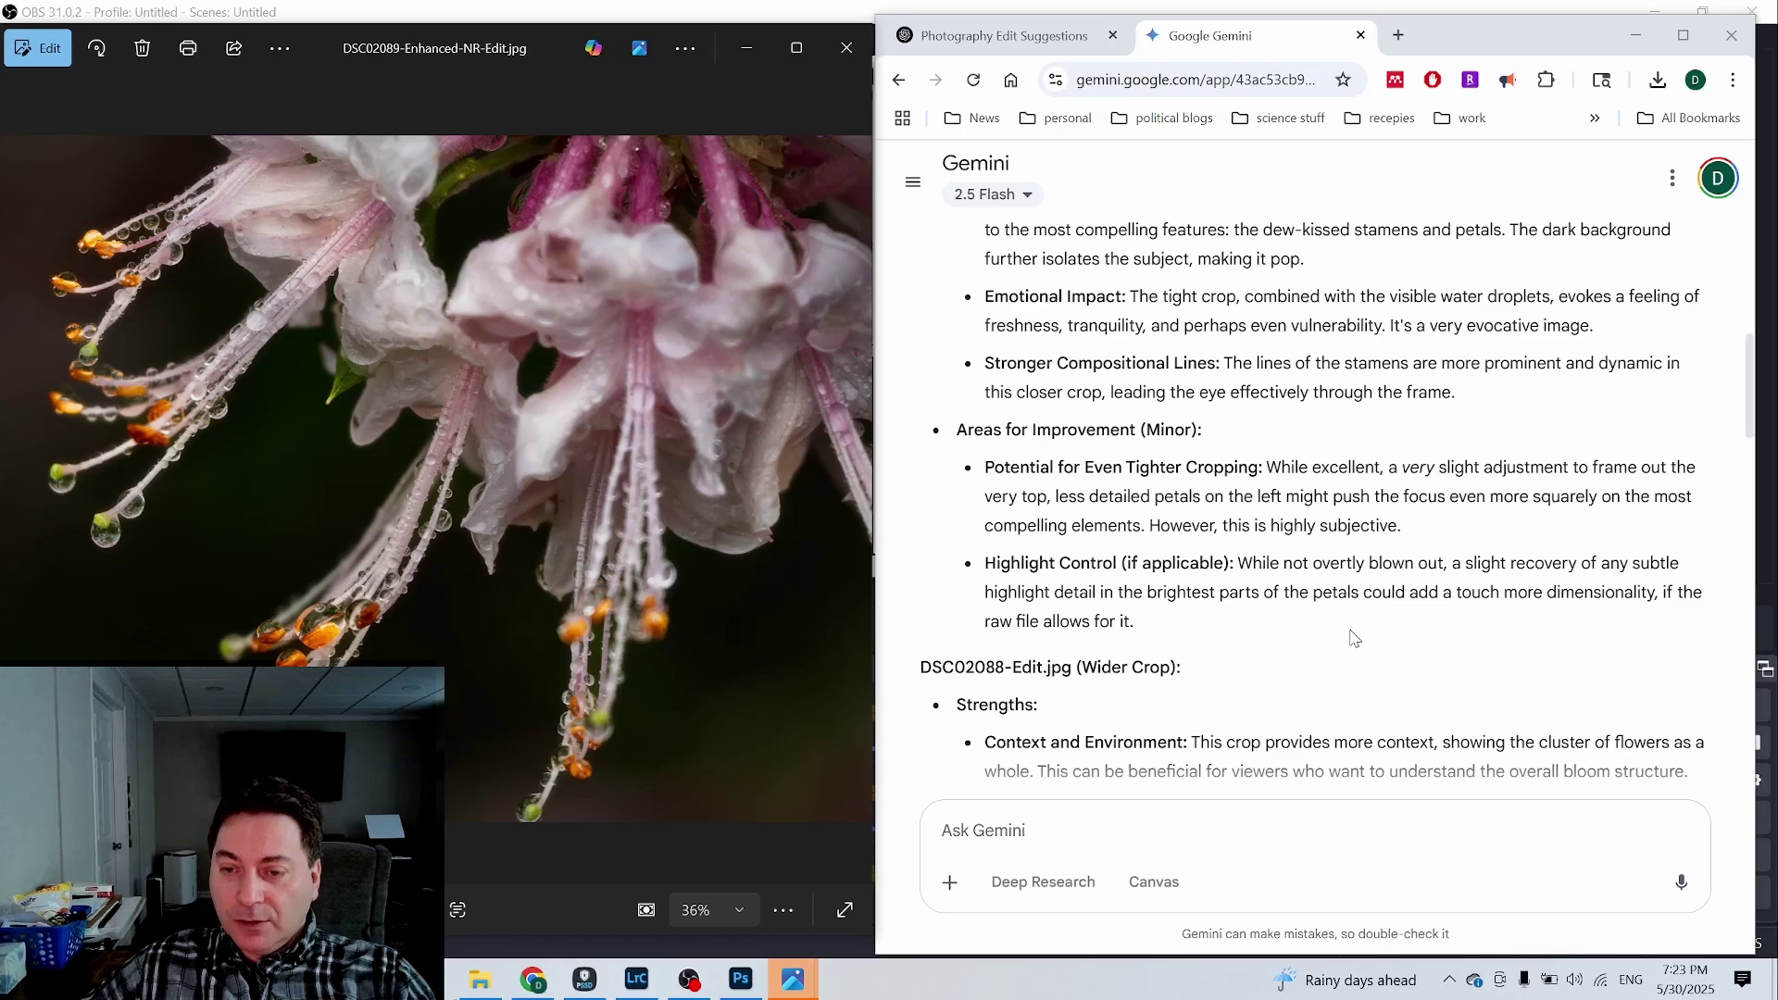
Step: Show DSC02088-Edit.jpg beside the chat and read the wider crop's strengths and areas for improvement
scroll(1353, 637, down, 3)
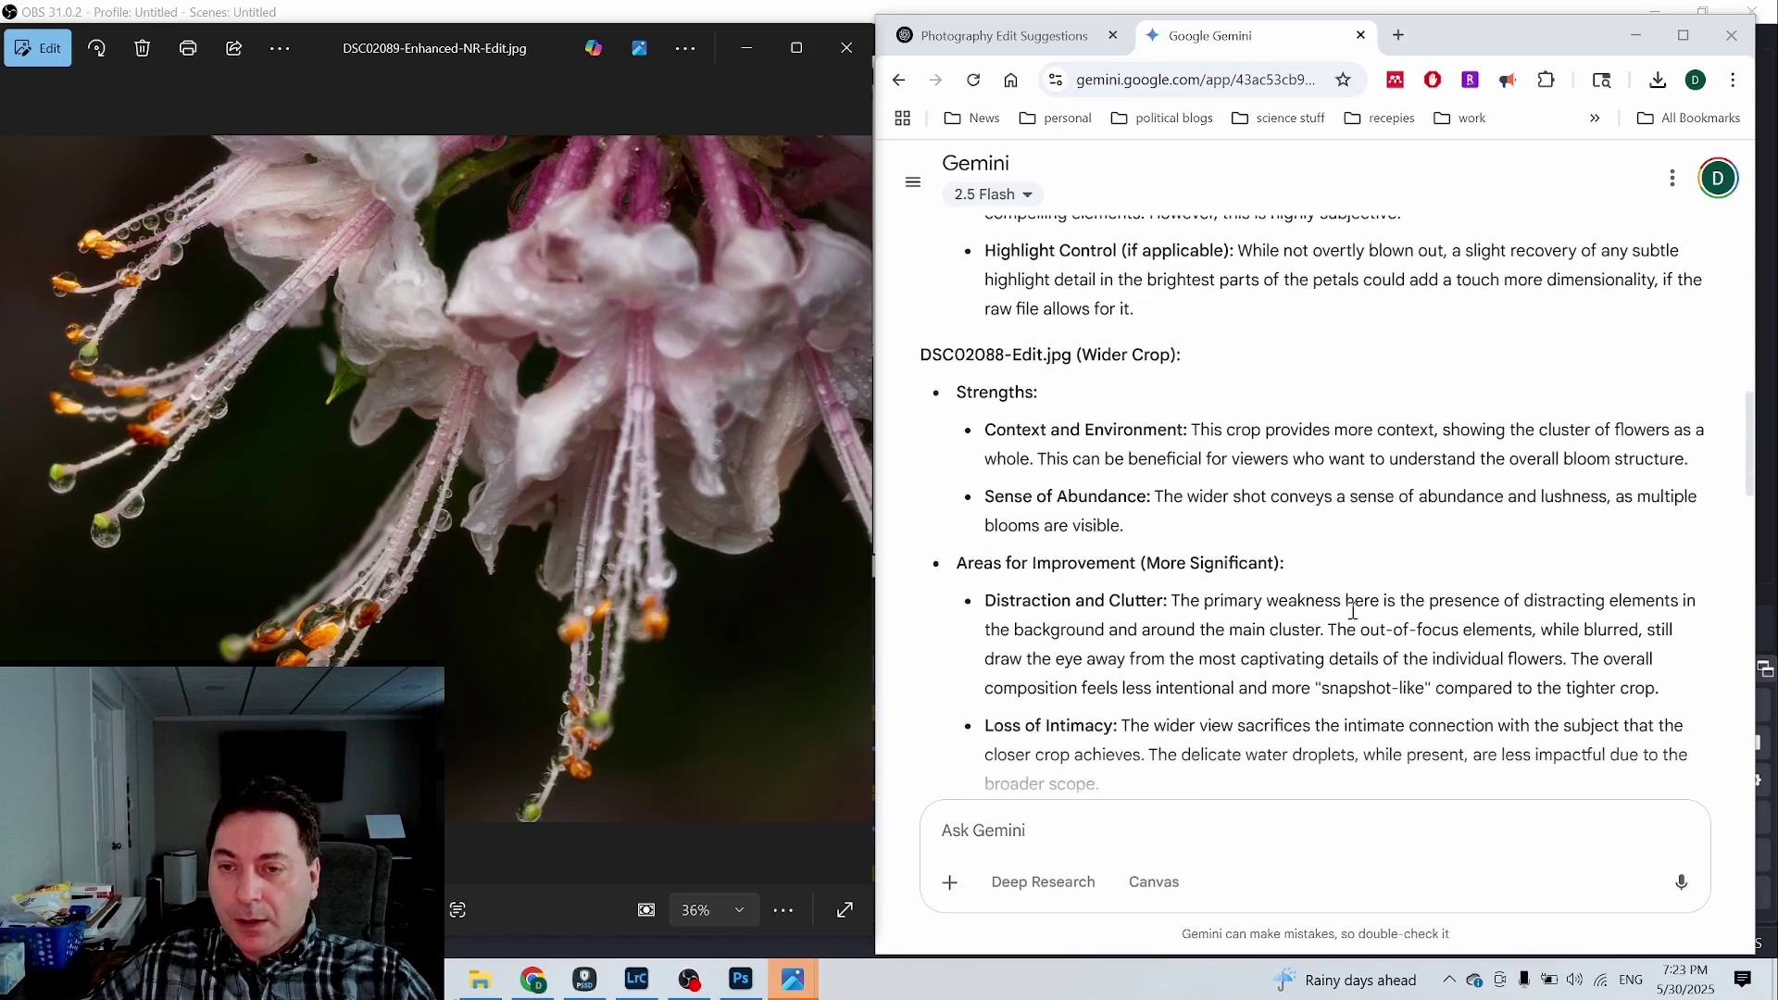
scroll(1336, 606, down, 1)
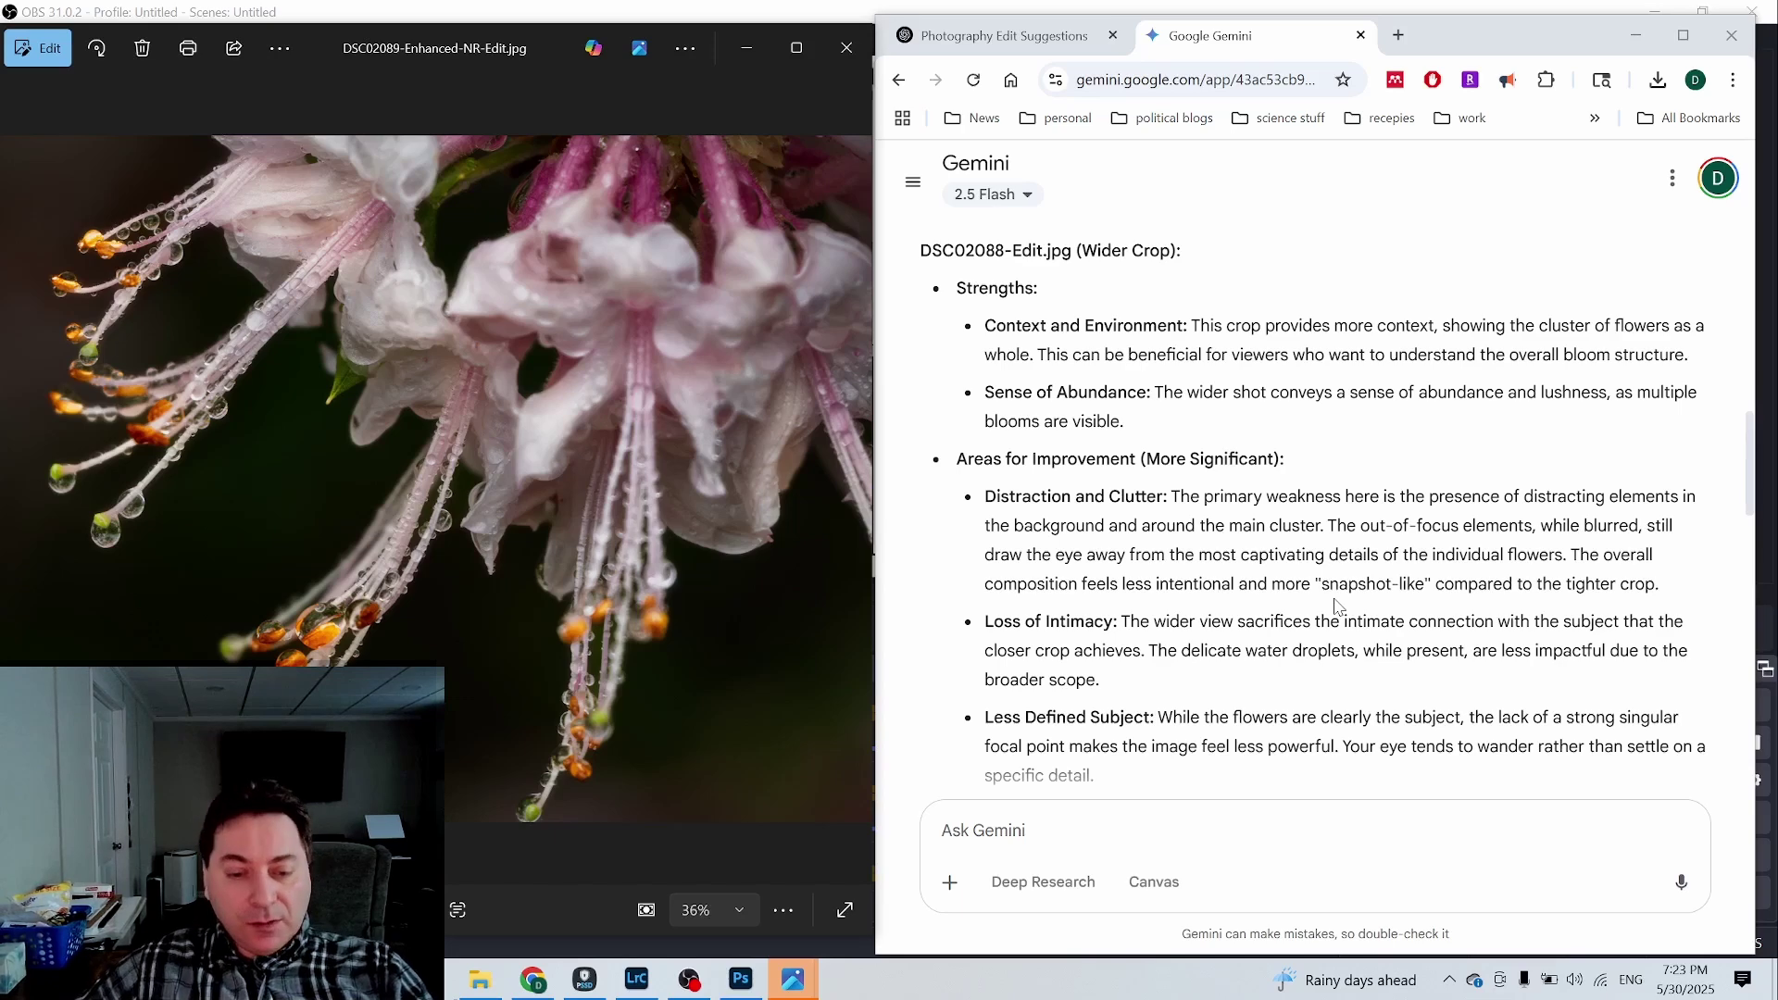
mouse_move(787, 984)
click(809, 857)
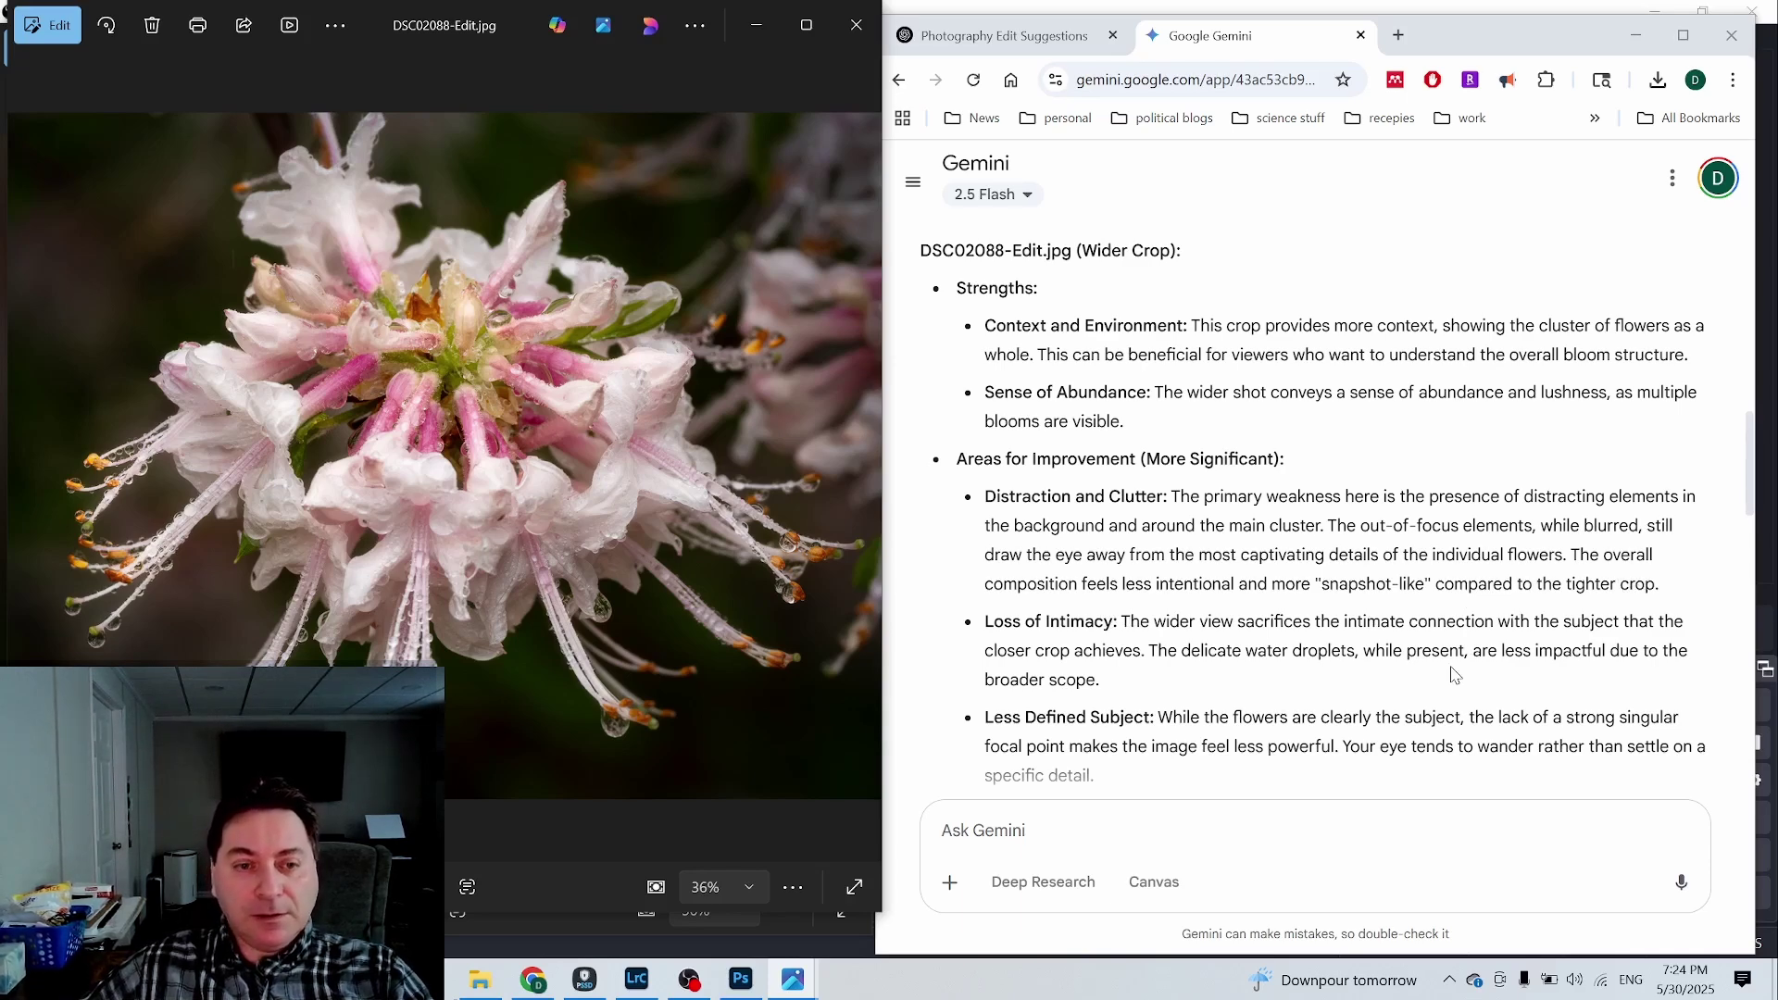
scroll(1250, 648, down, 2)
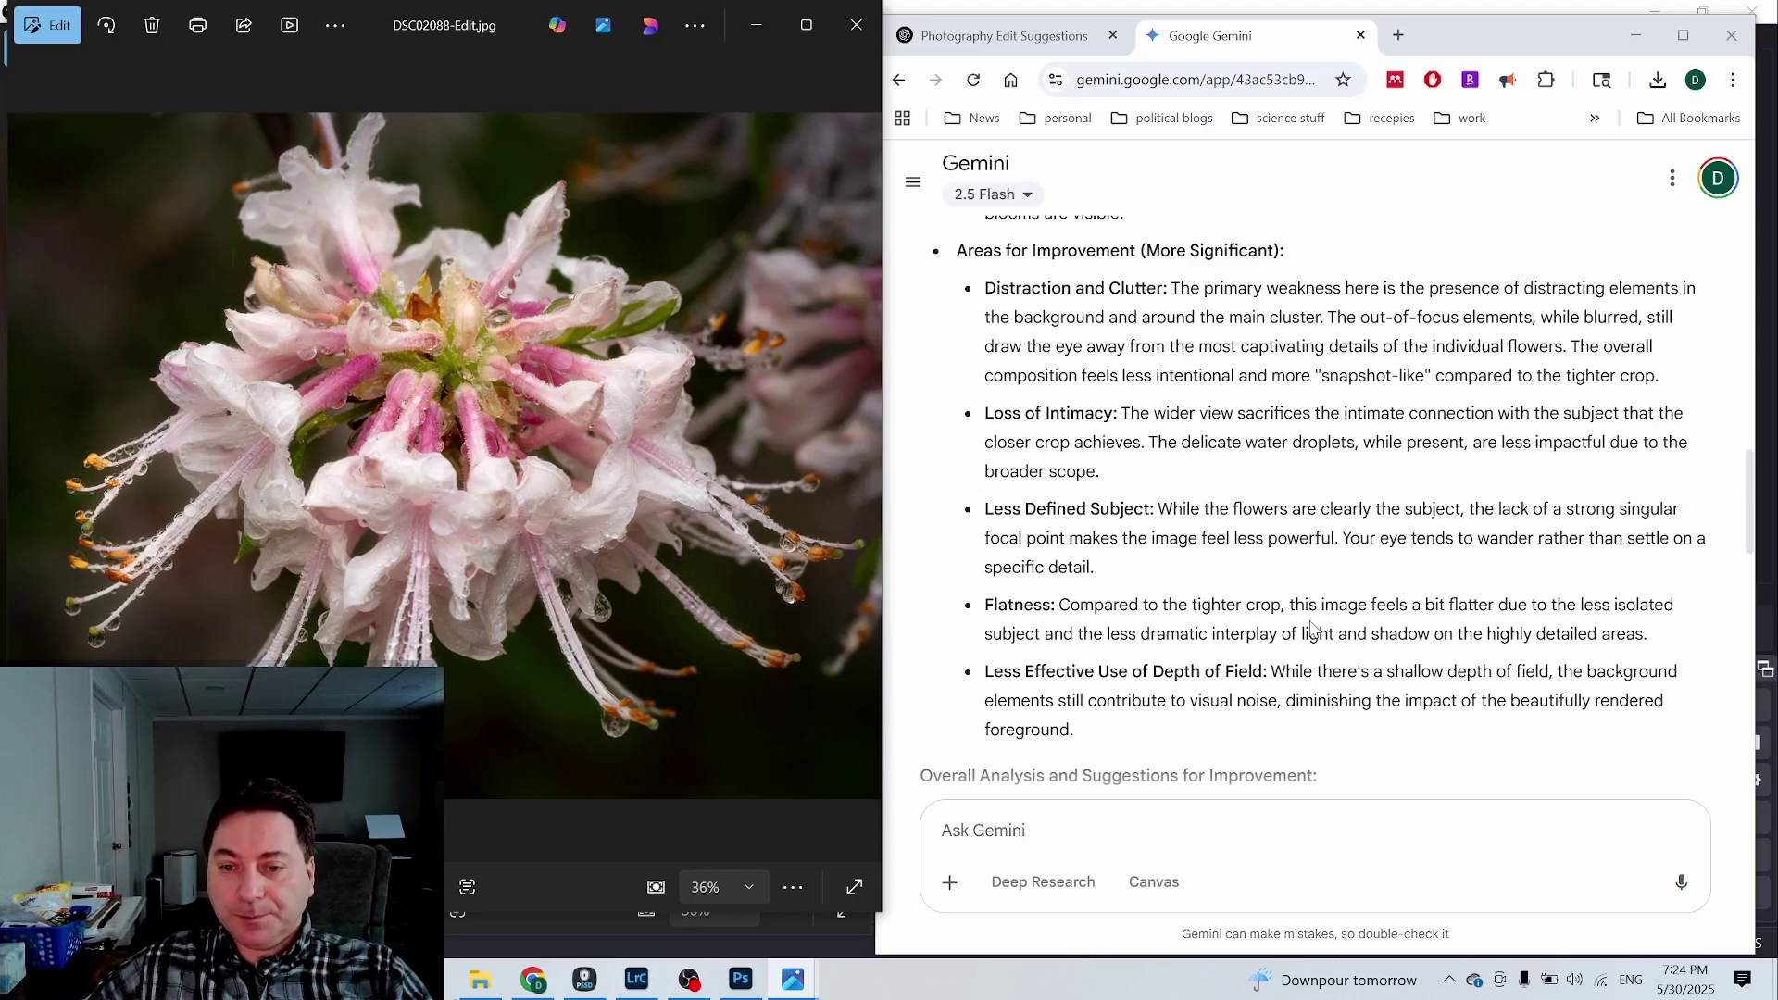
scroll(1312, 629, down, 1)
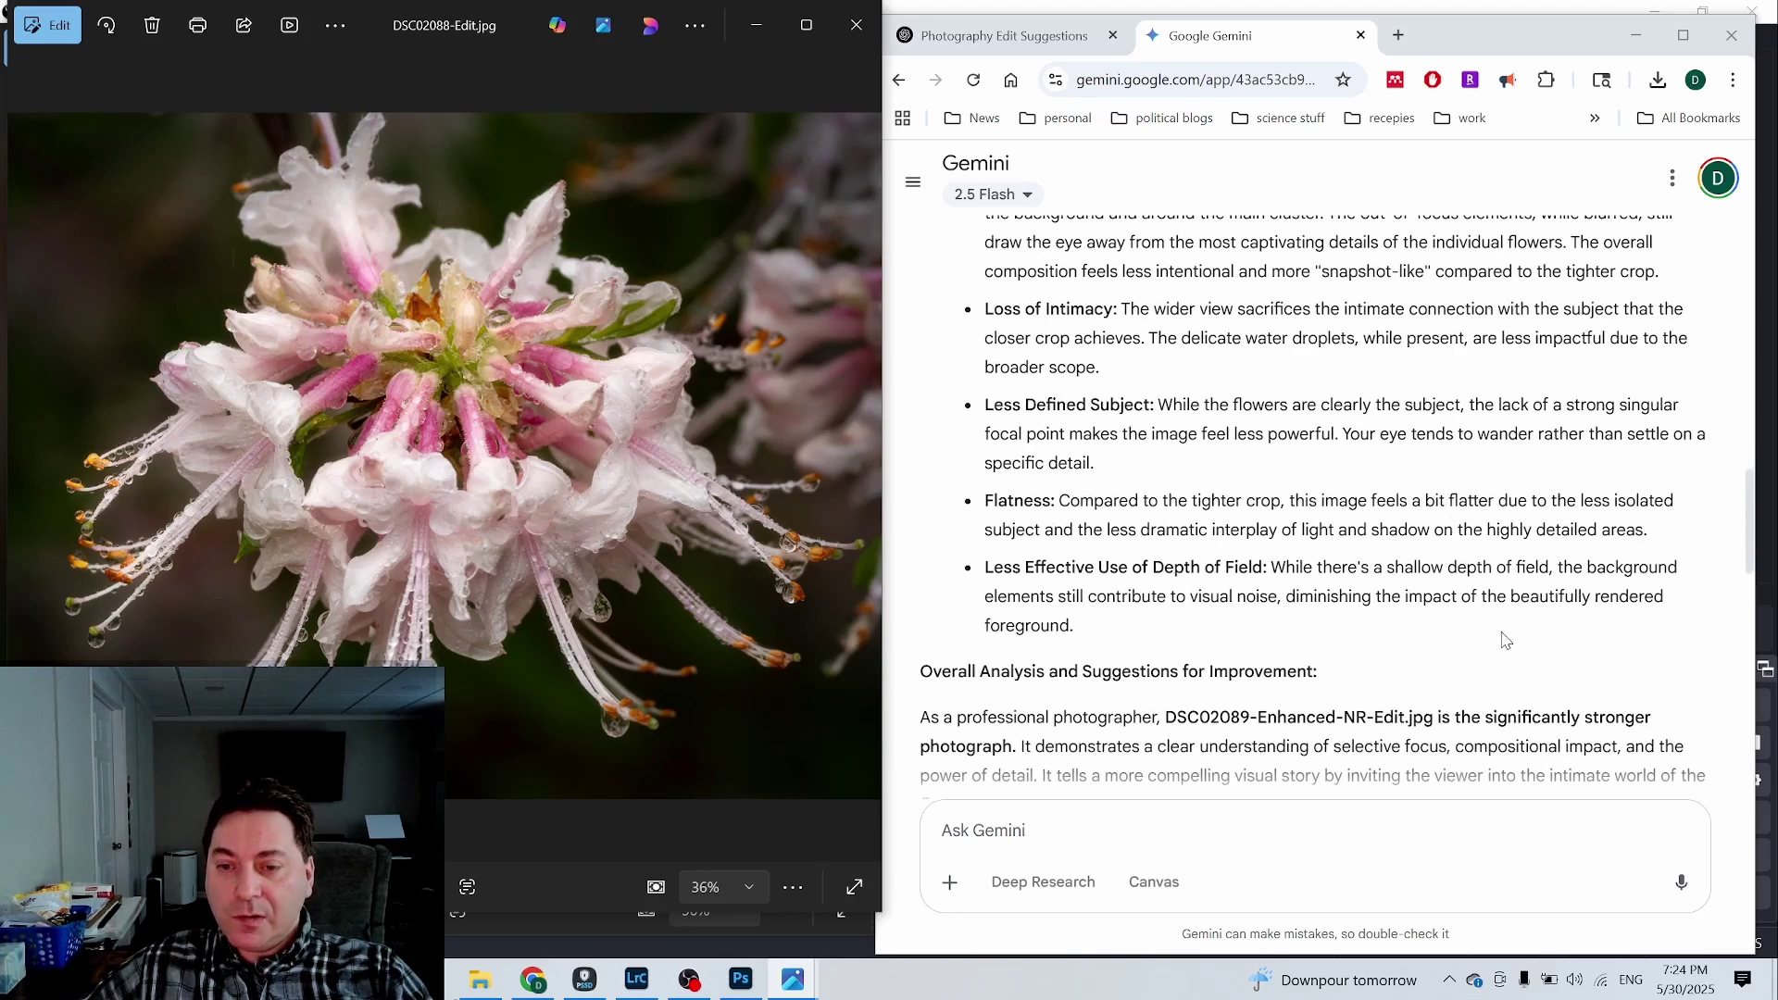
scroll(1506, 639, down, 1)
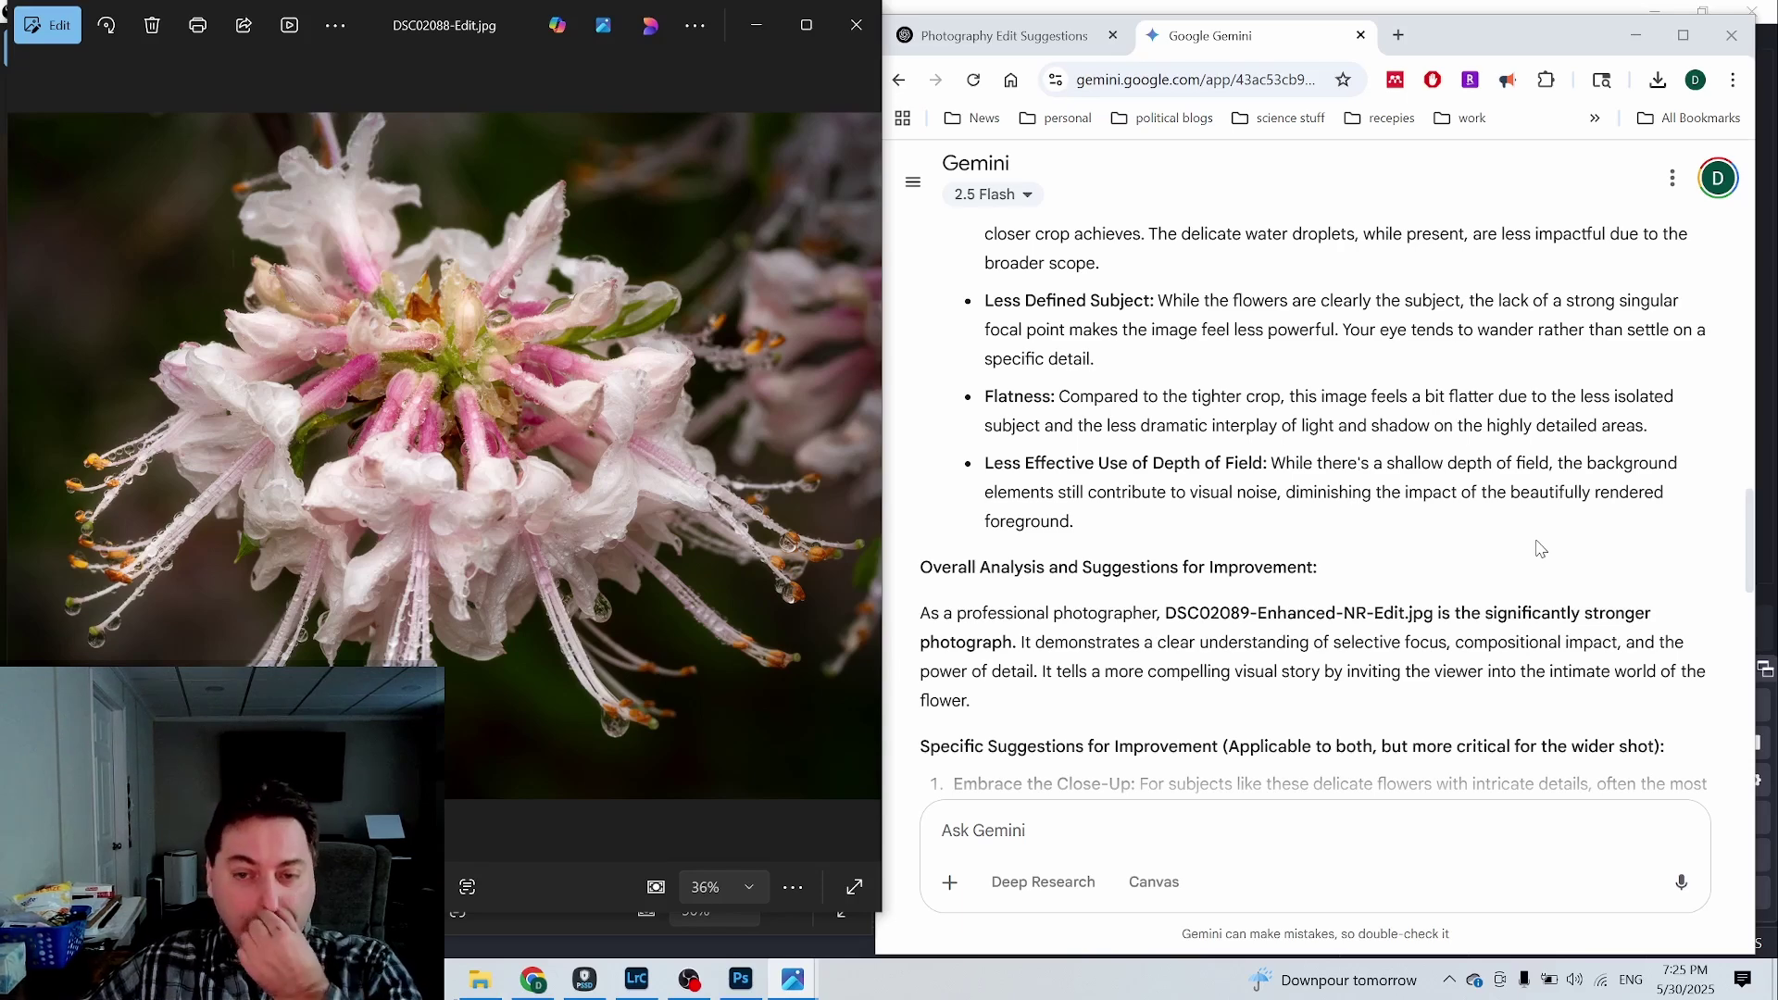
Step: Read the overall analysis, the specific suggestions including post-processing refinement, and the closing summary
scroll(1544, 547, down, 1)
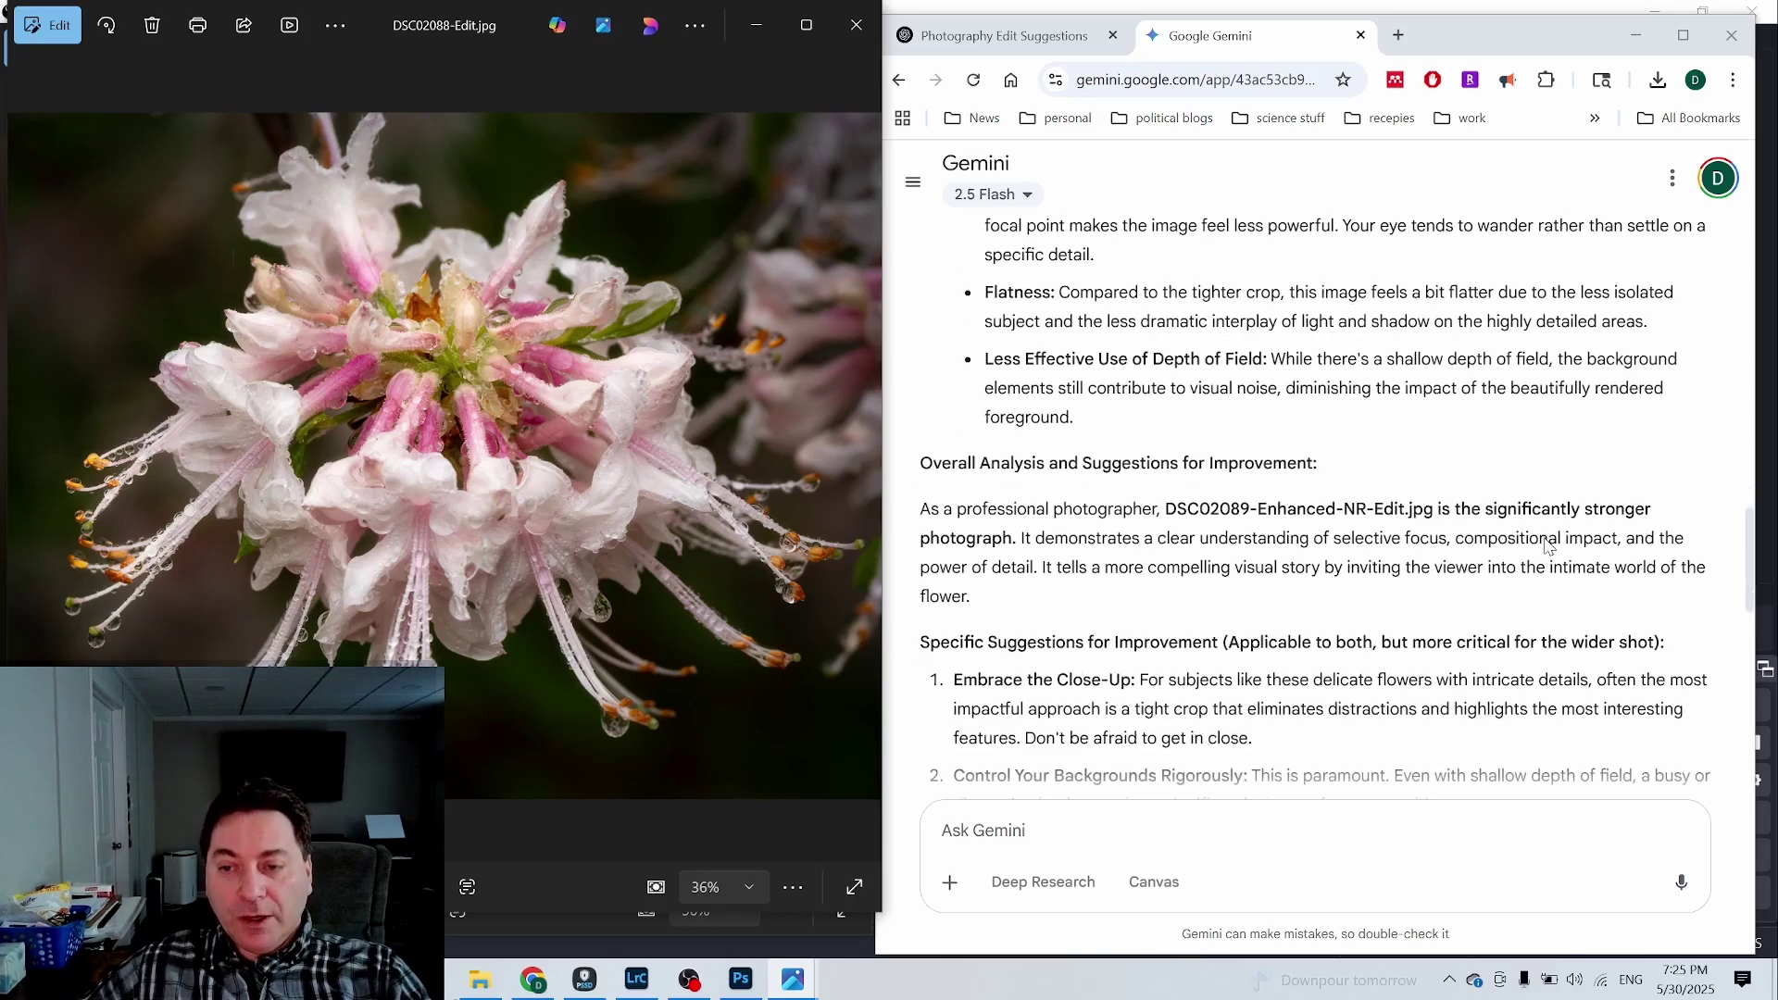
scroll(1548, 547, down, 1)
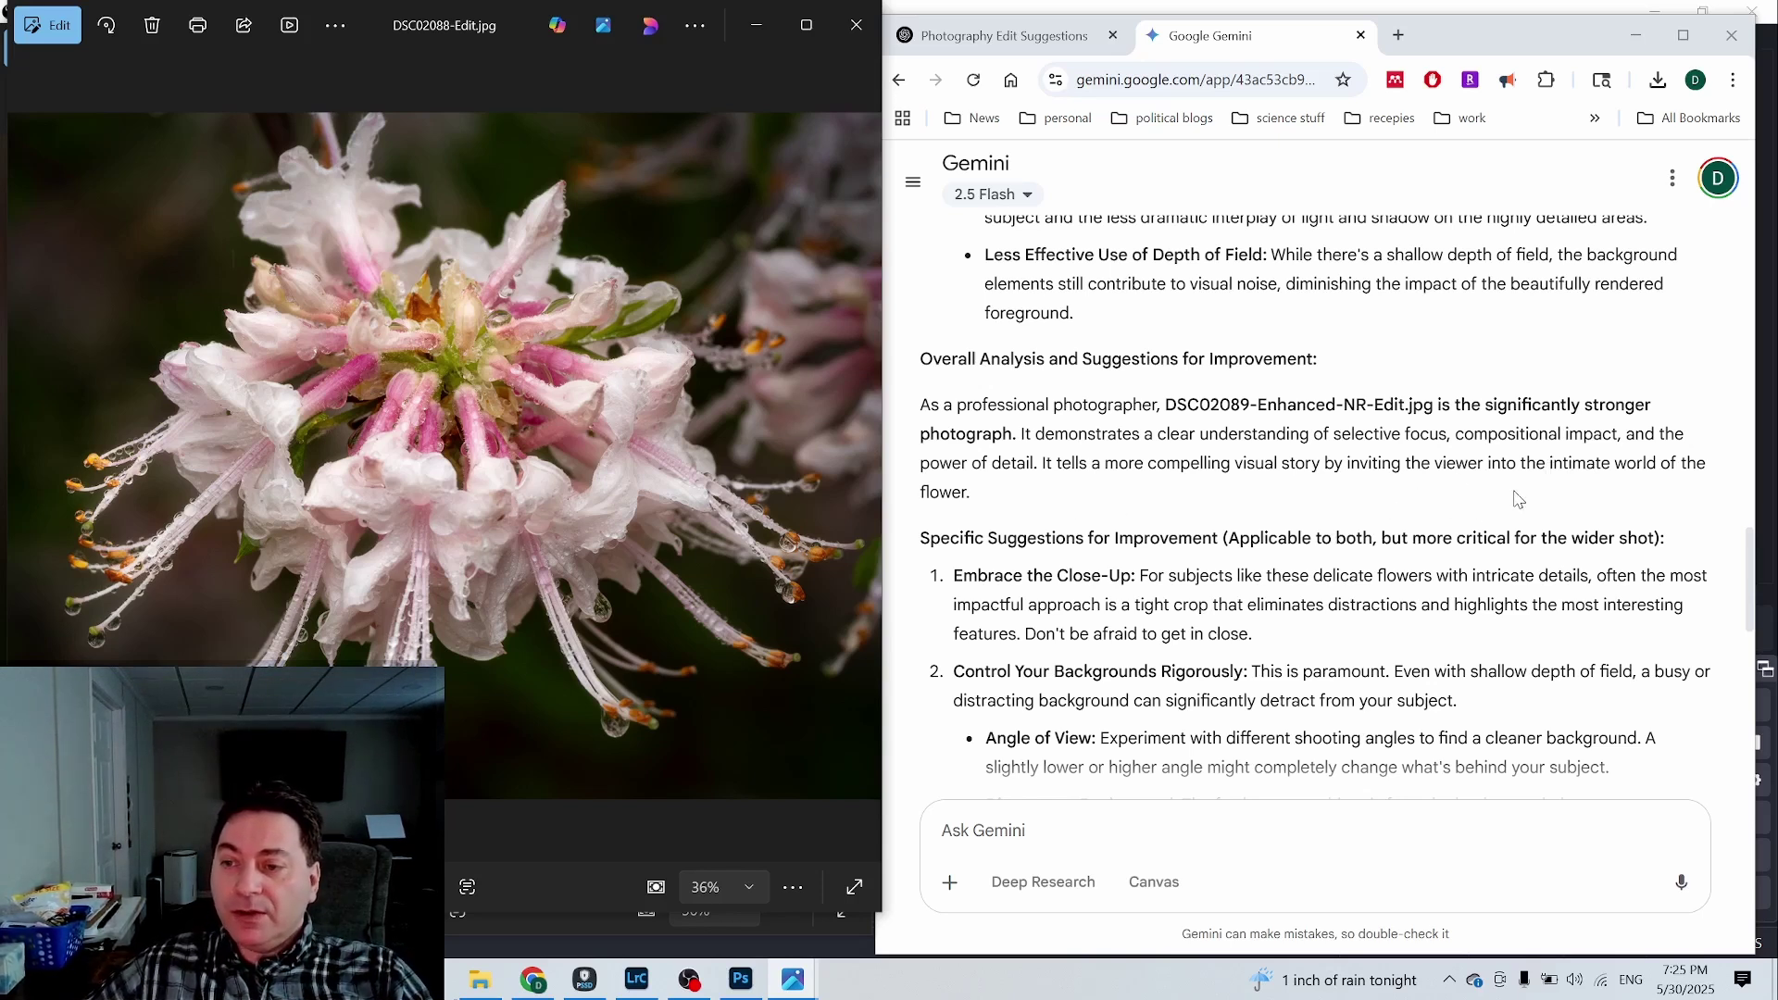
scroll(1339, 615, down, 2)
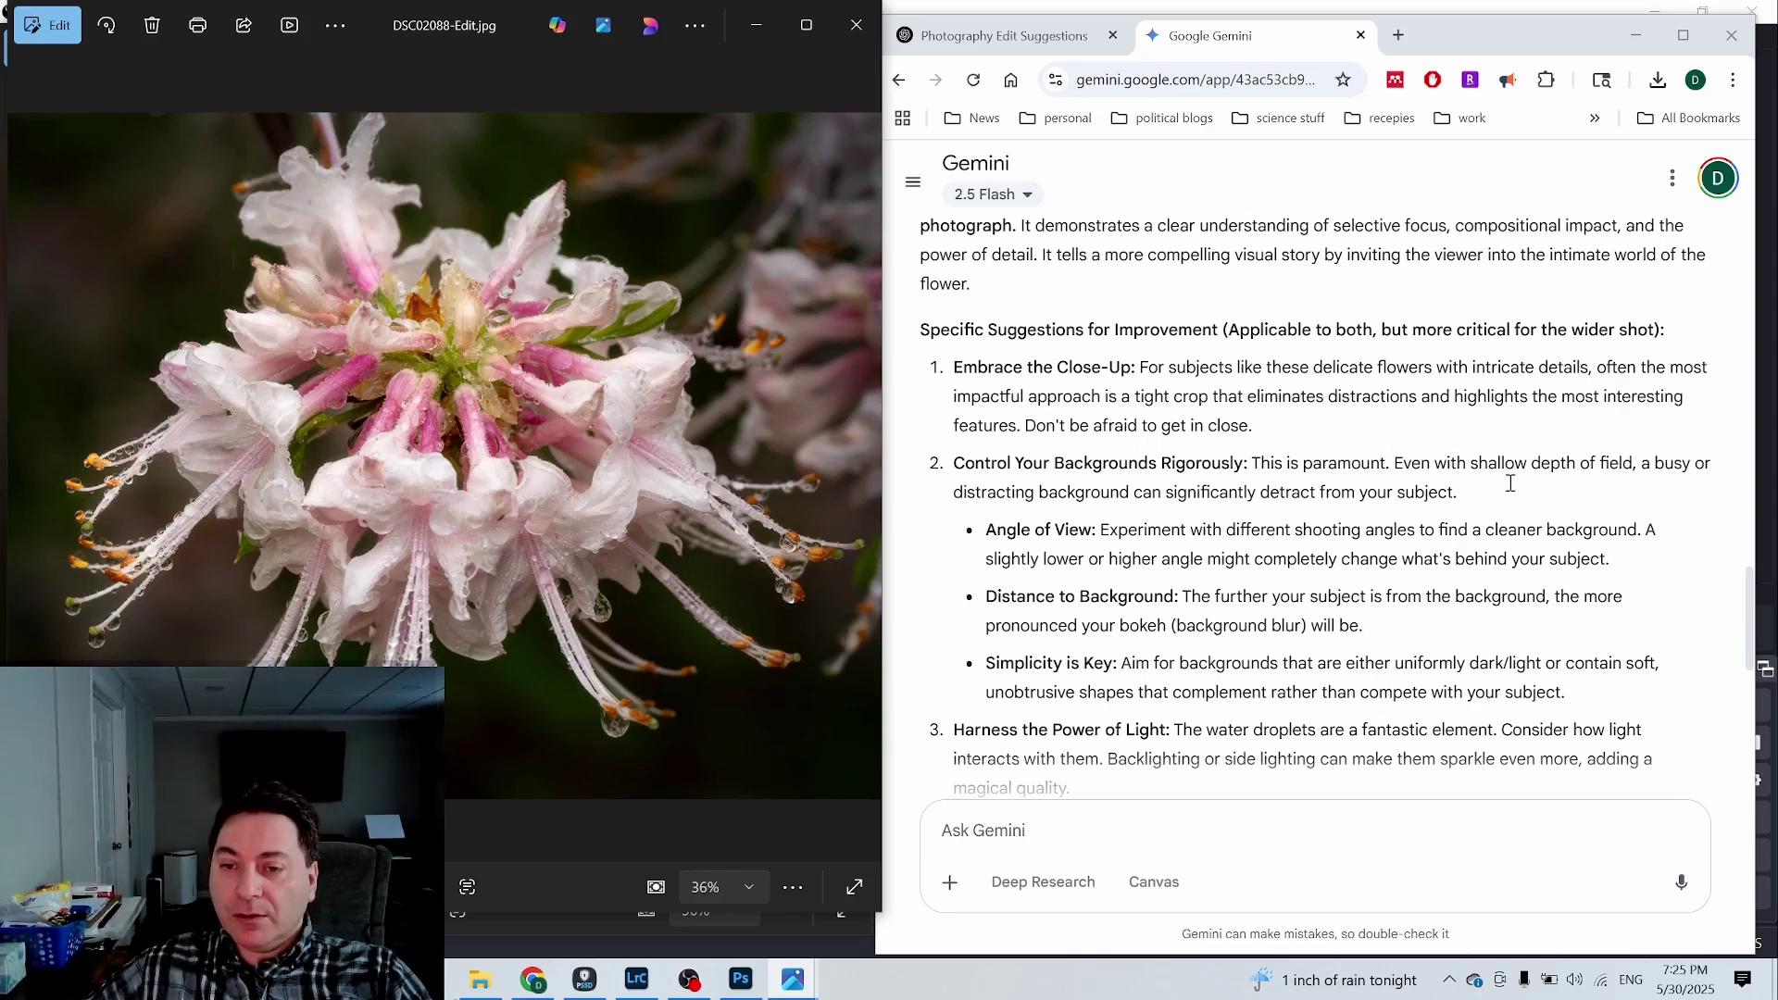
scroll(1224, 583, down, 1)
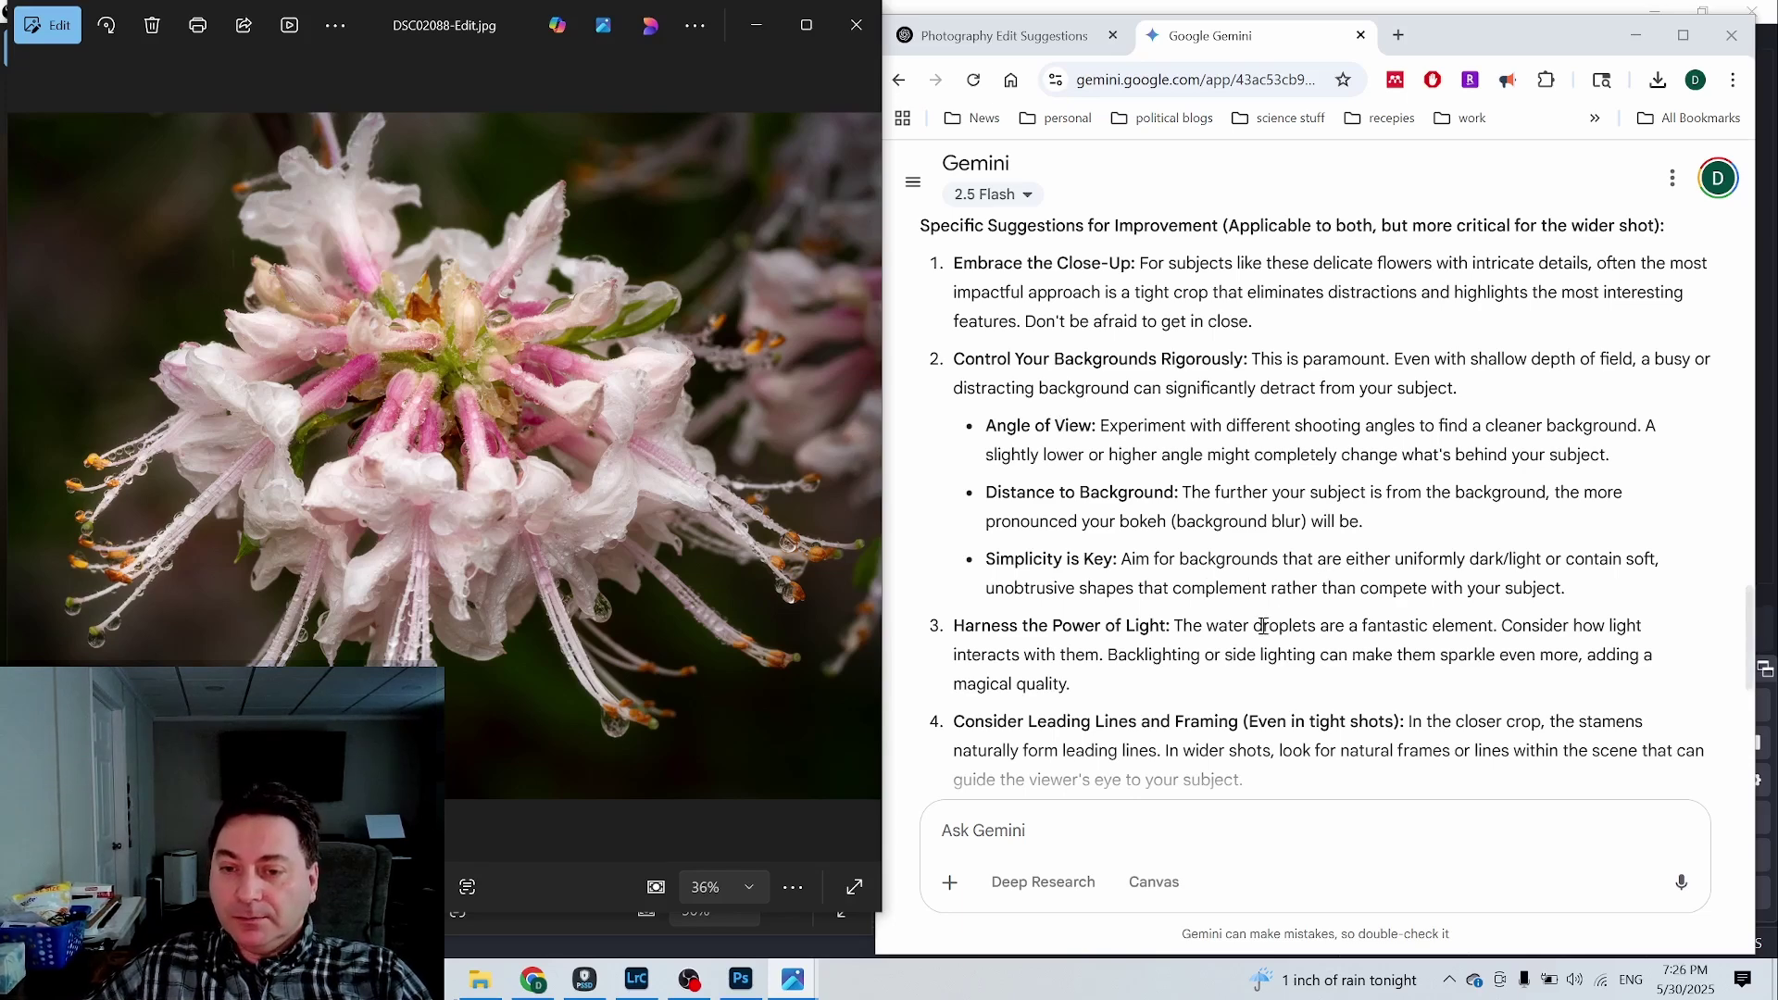
scroll(1287, 560, down, 2)
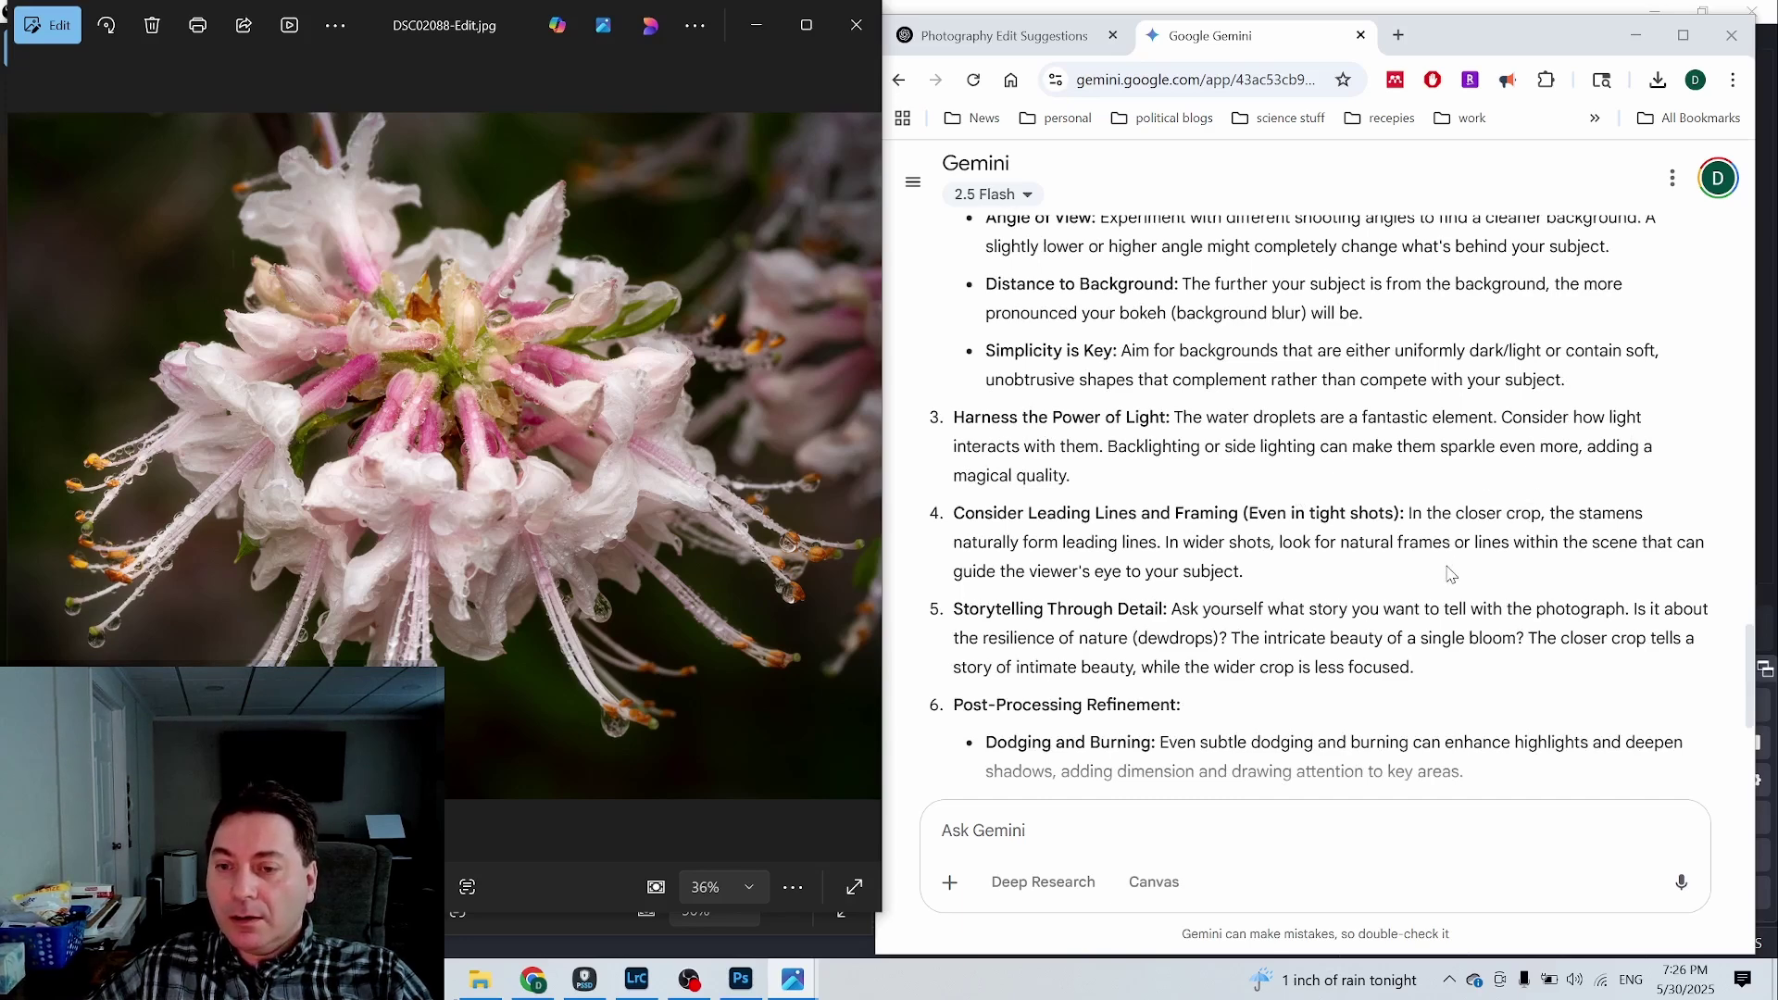
scroll(1450, 574, down, 1)
scroll(1450, 574, down, 1)
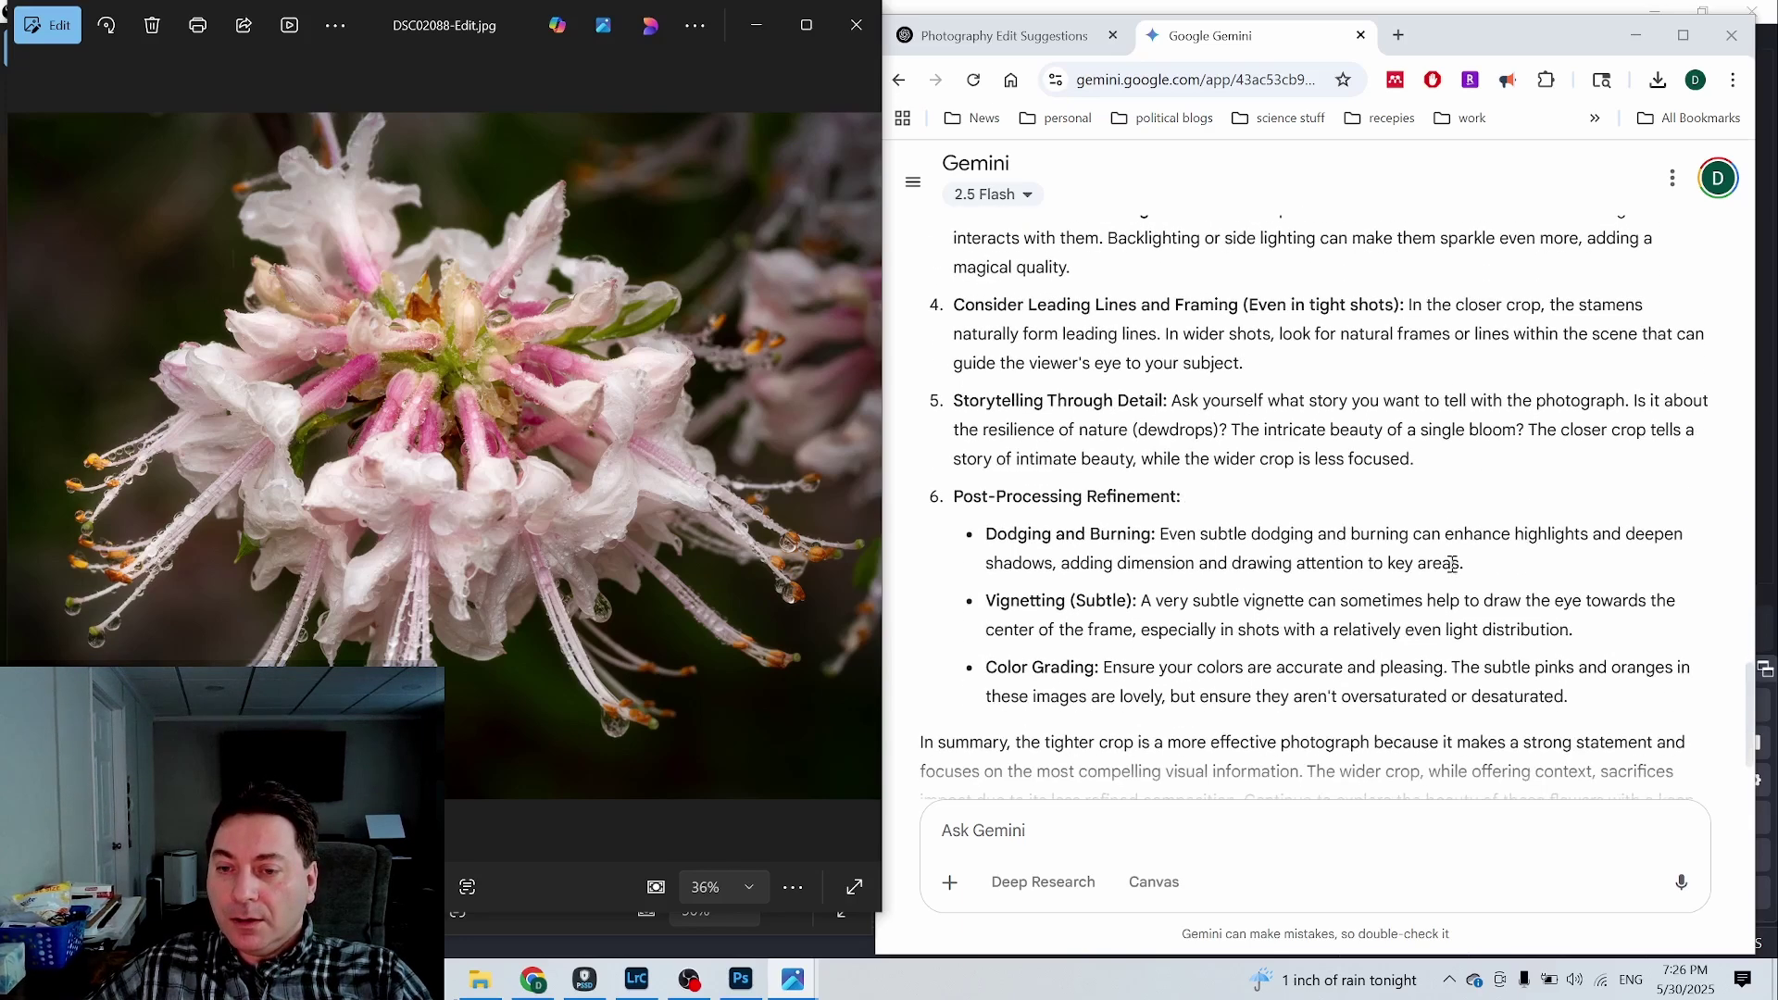
scroll(1451, 563, down, 1)
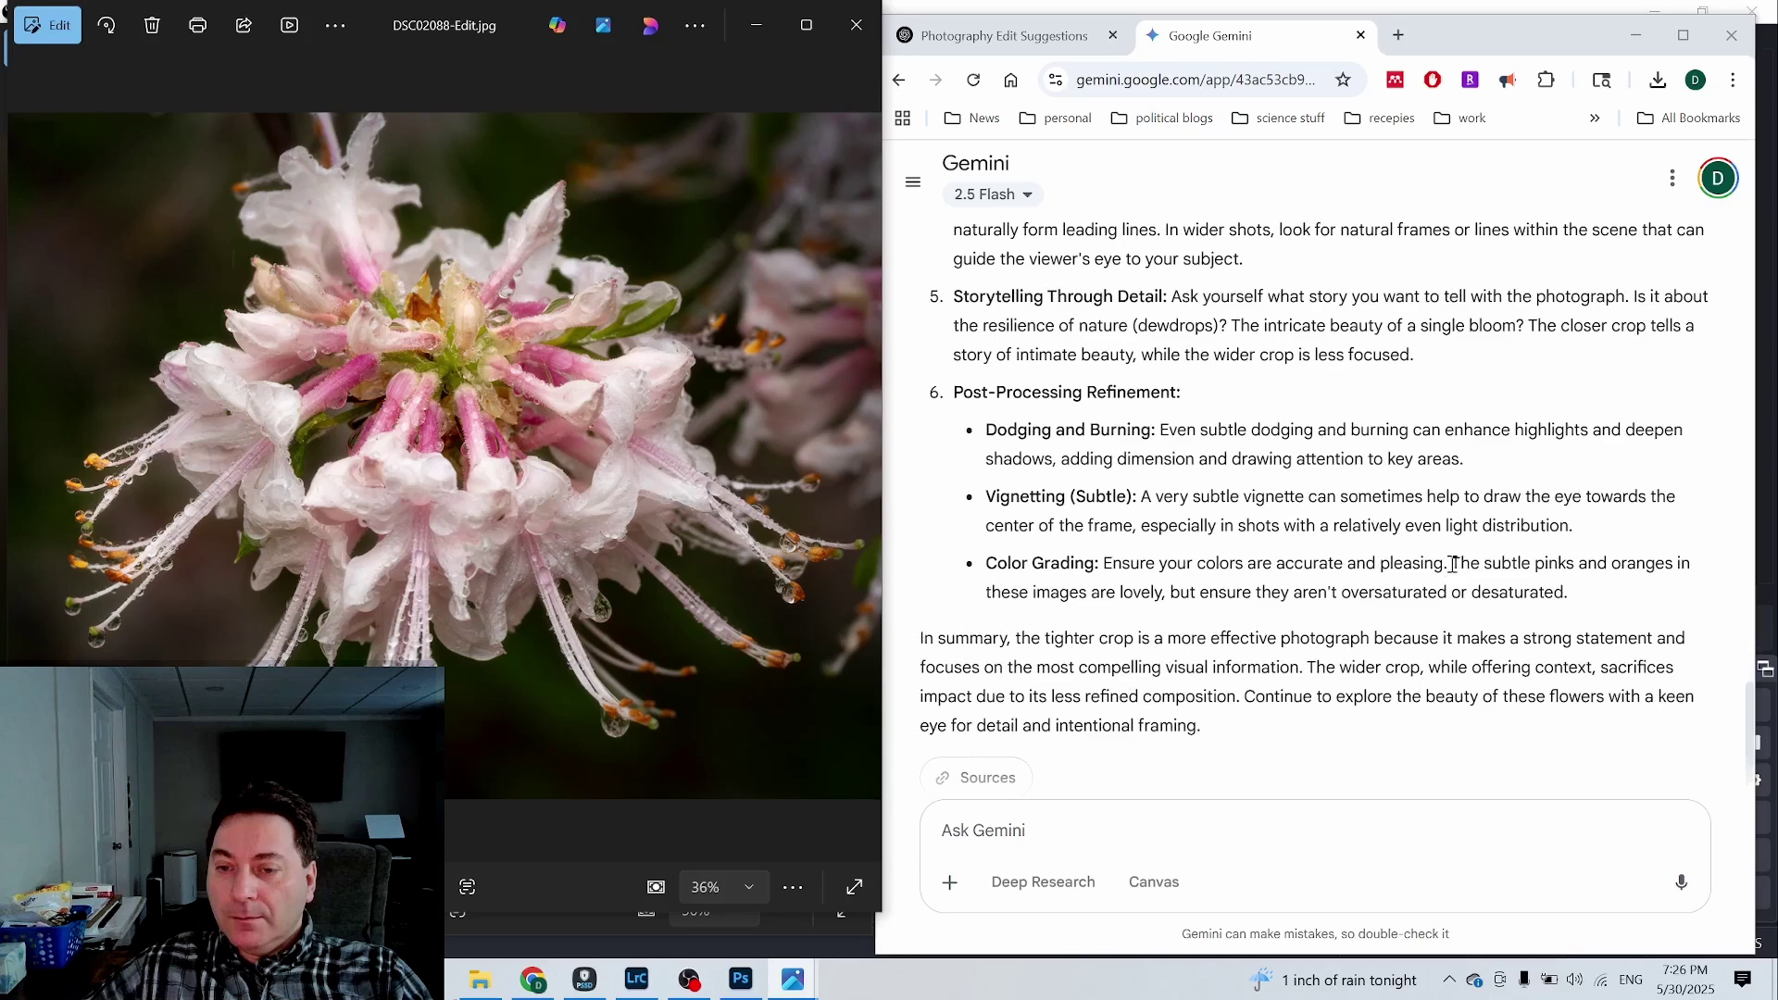
scroll(1352, 567, down, 1)
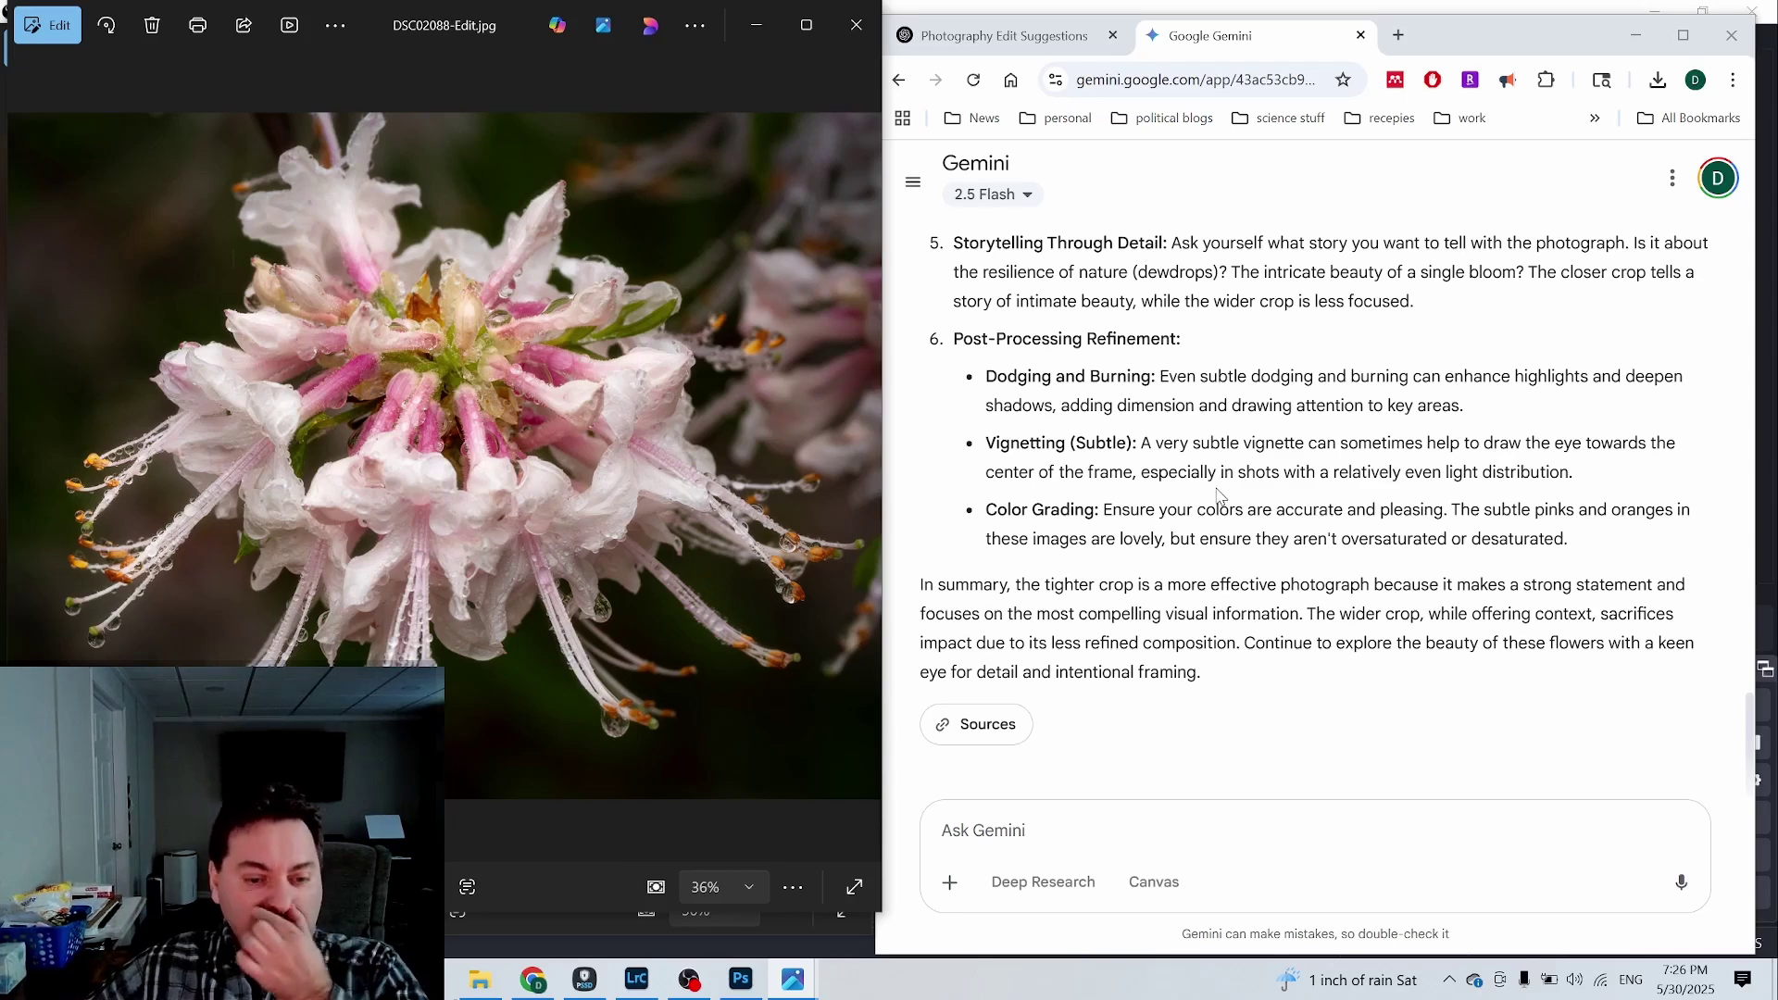
Step: Switch to Lightroom Classic and display the wider flower cluster photo alone in Develop, without the before/after comparison
key(alt+Tab)
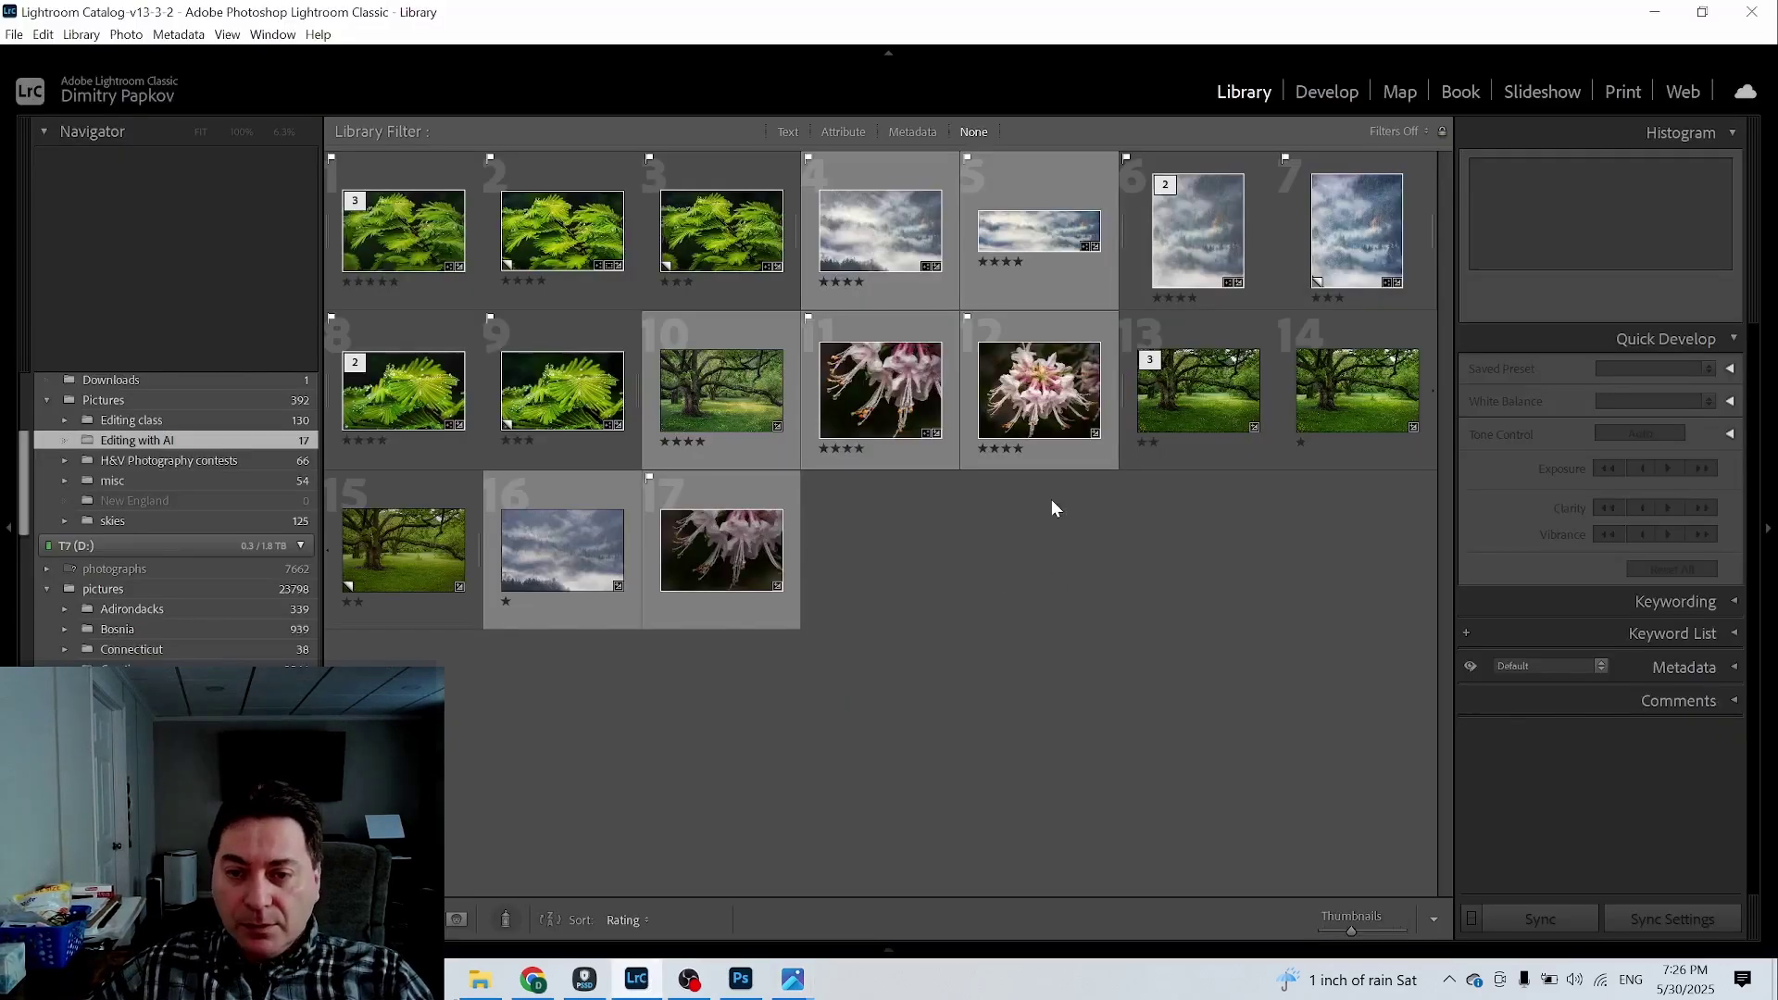
click(1053, 458)
click(1344, 89)
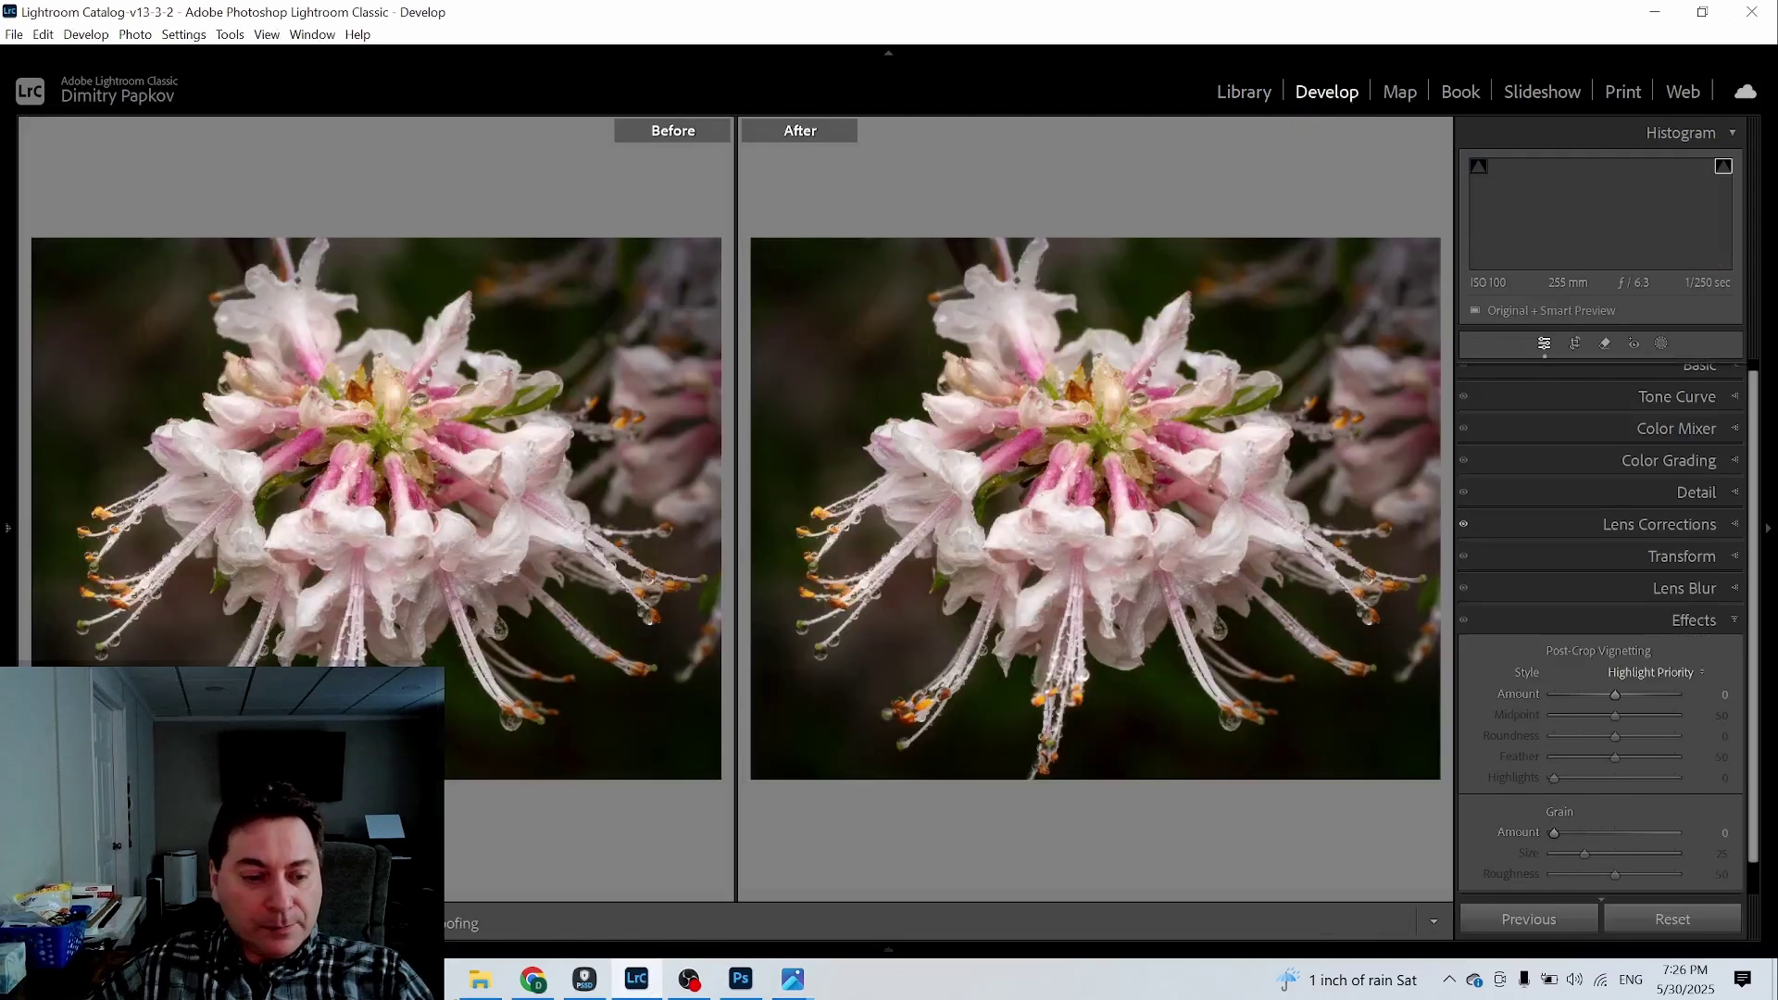
click(39, 923)
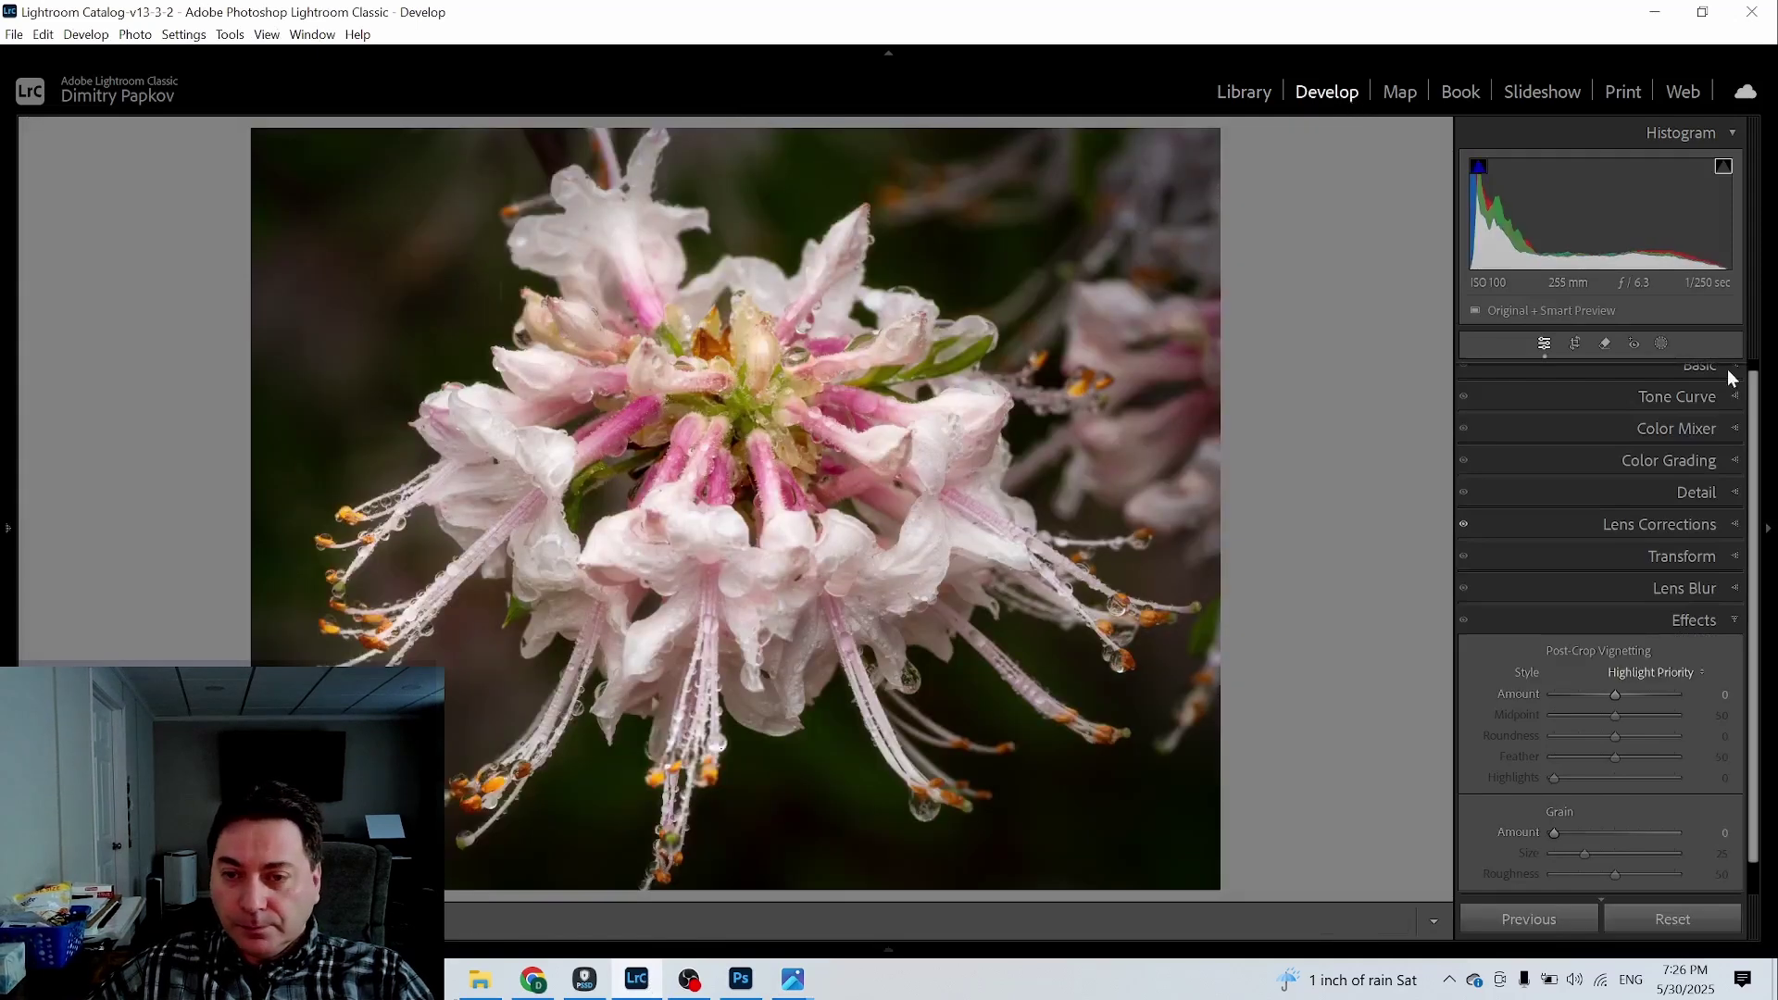
Step: Create a virtual copy of the wider flower cluster photo in the Library
click(1249, 91)
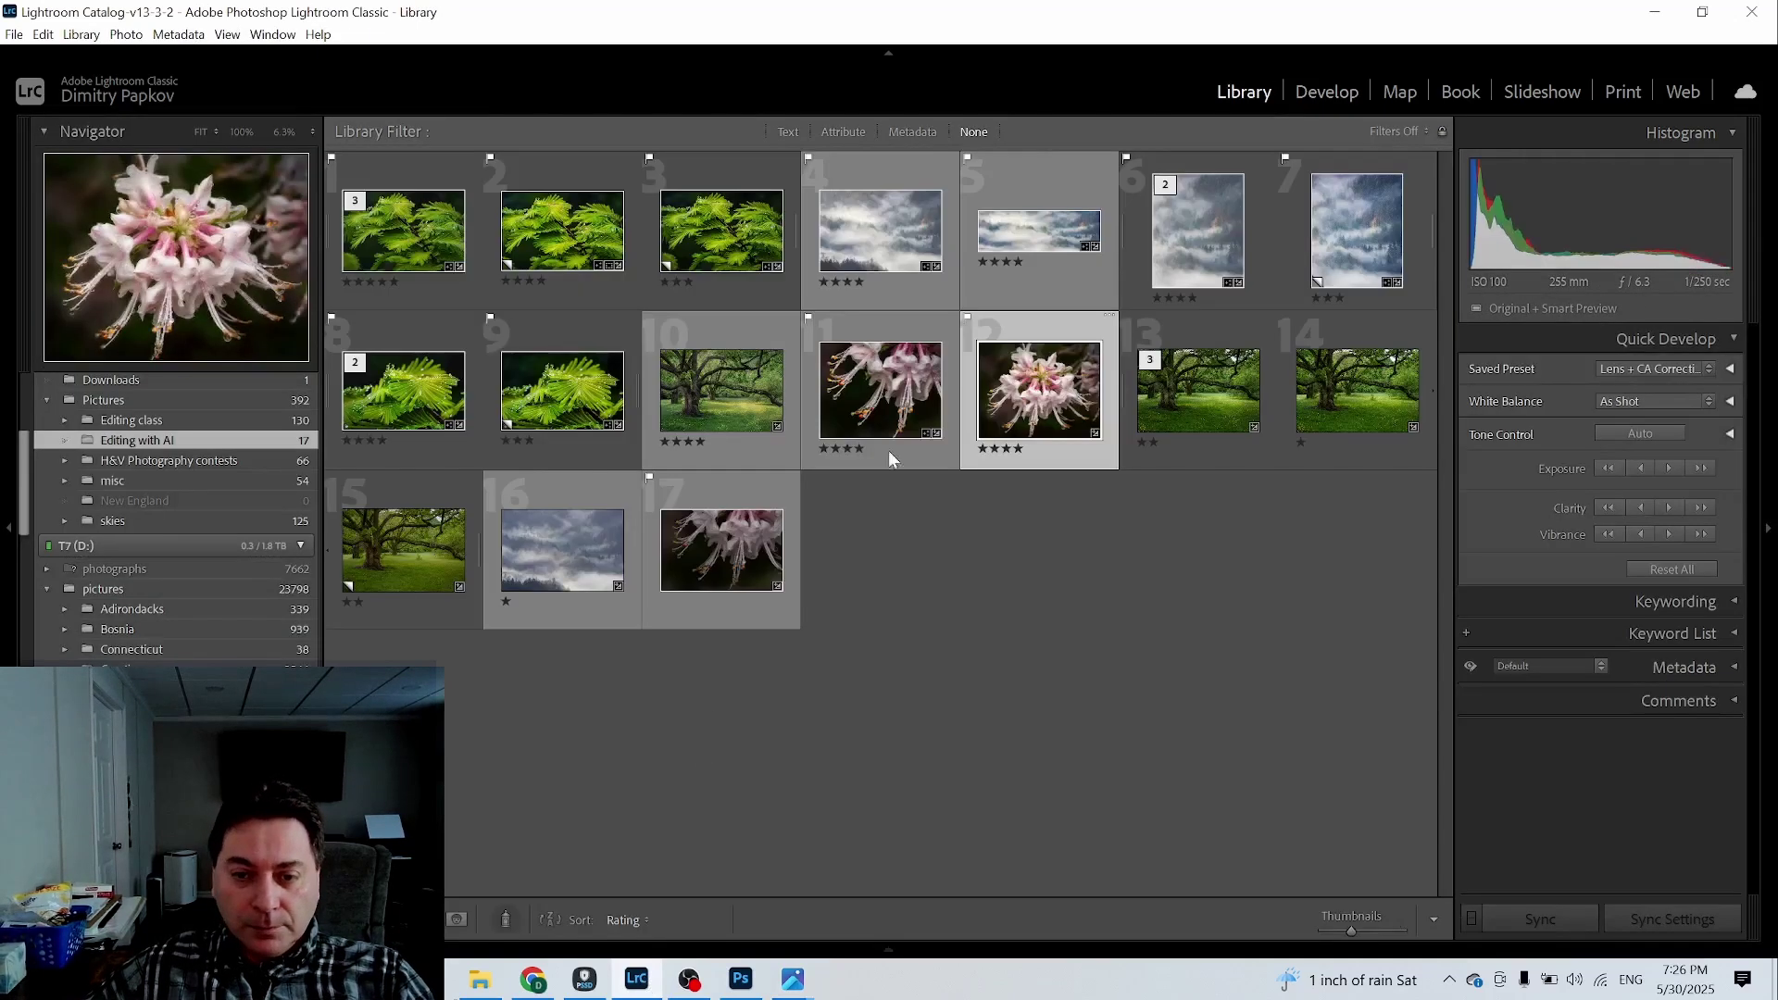
right_click(1074, 417)
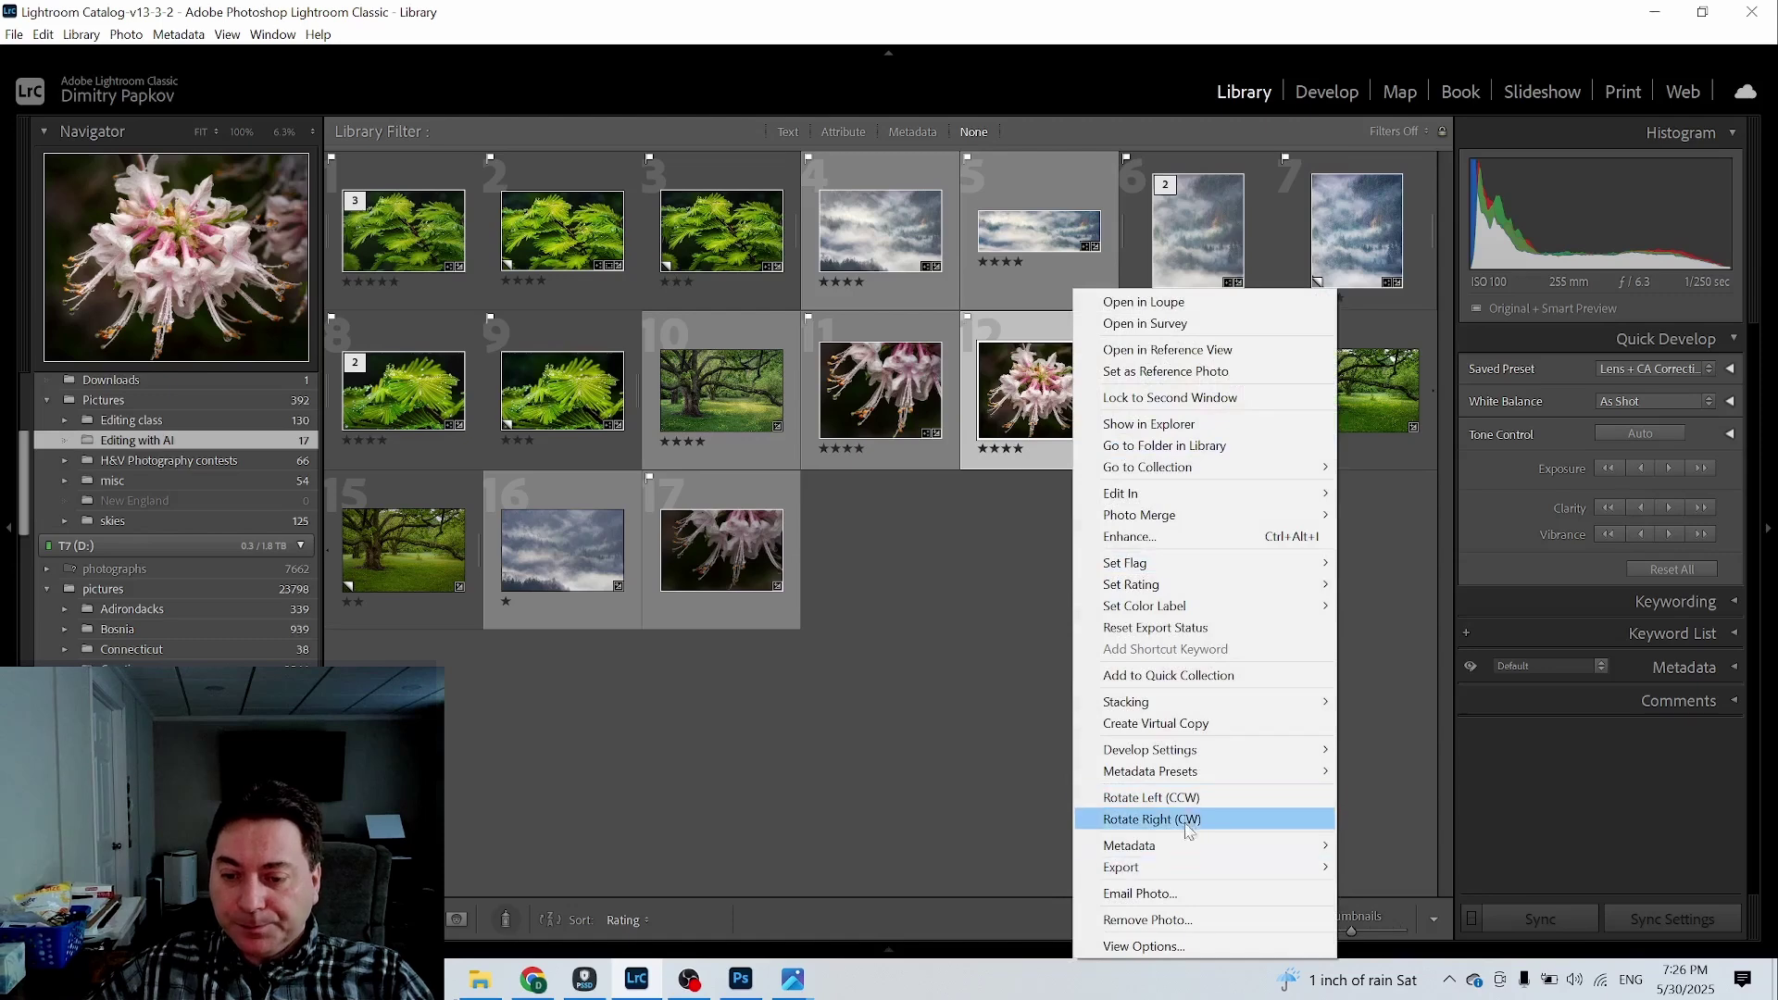
click(1176, 723)
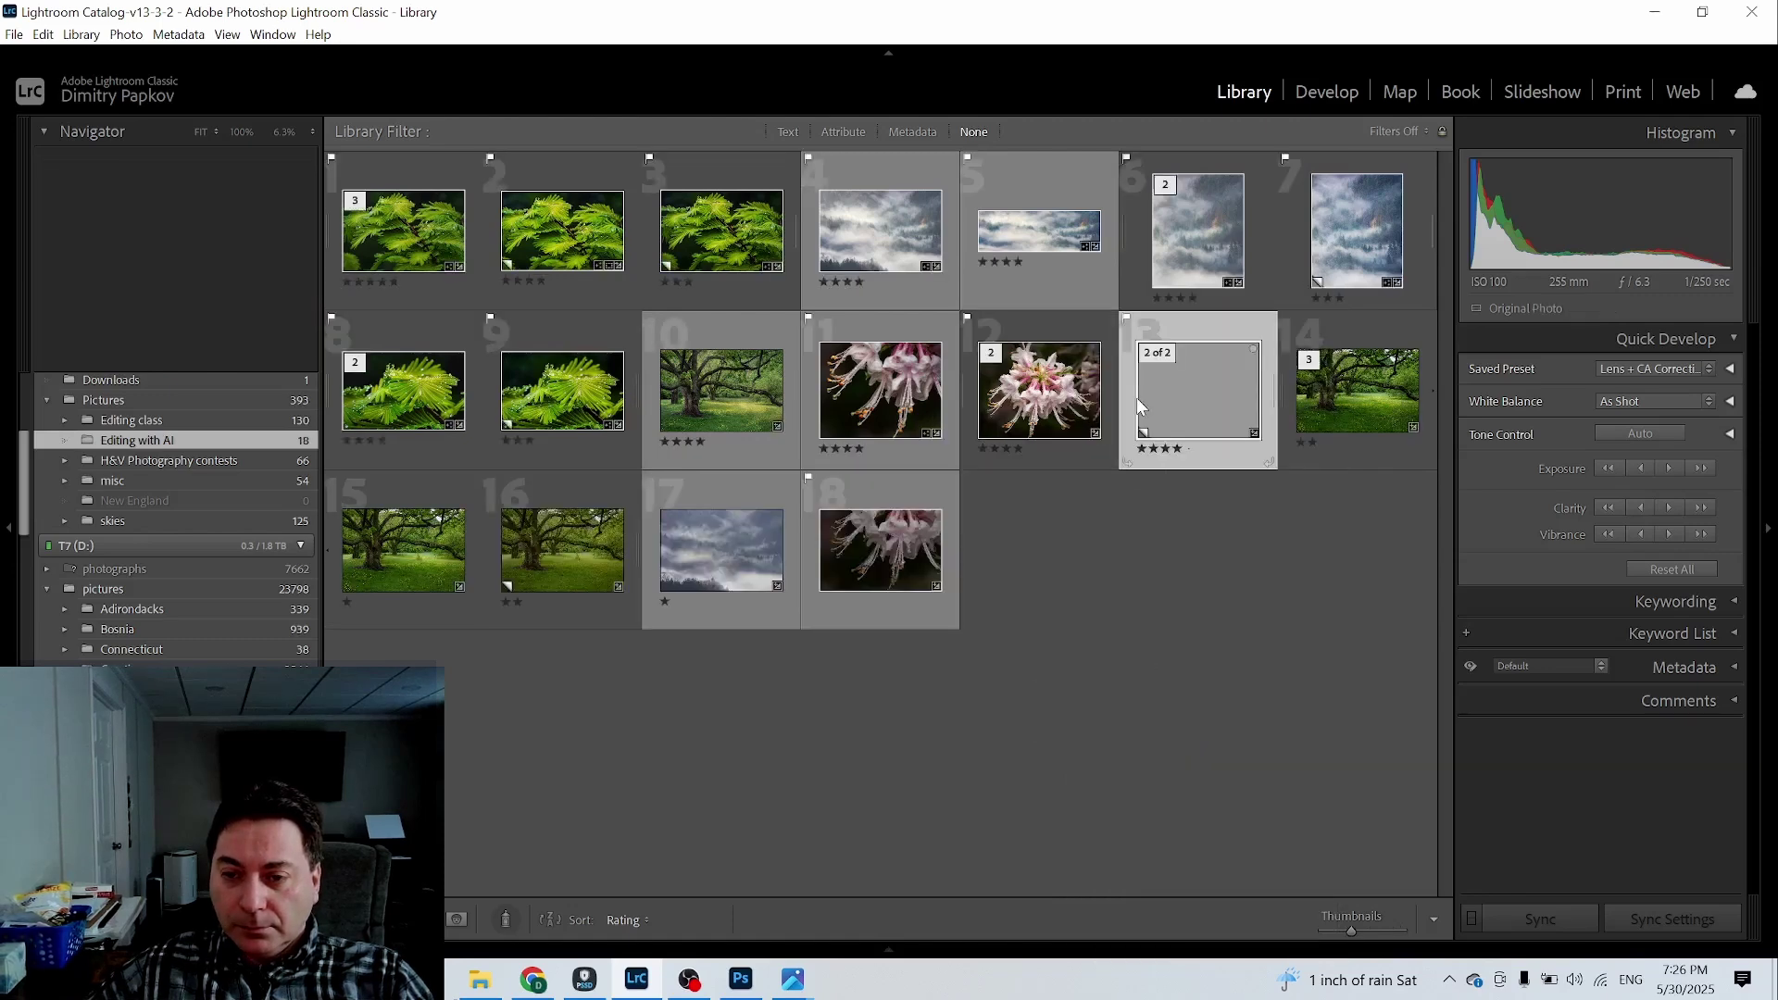
Step: Crop the virtual copy in Develop tightly around the petals, trimming all four sides to cut off the background flowers and outer stamen tips
click(1324, 92)
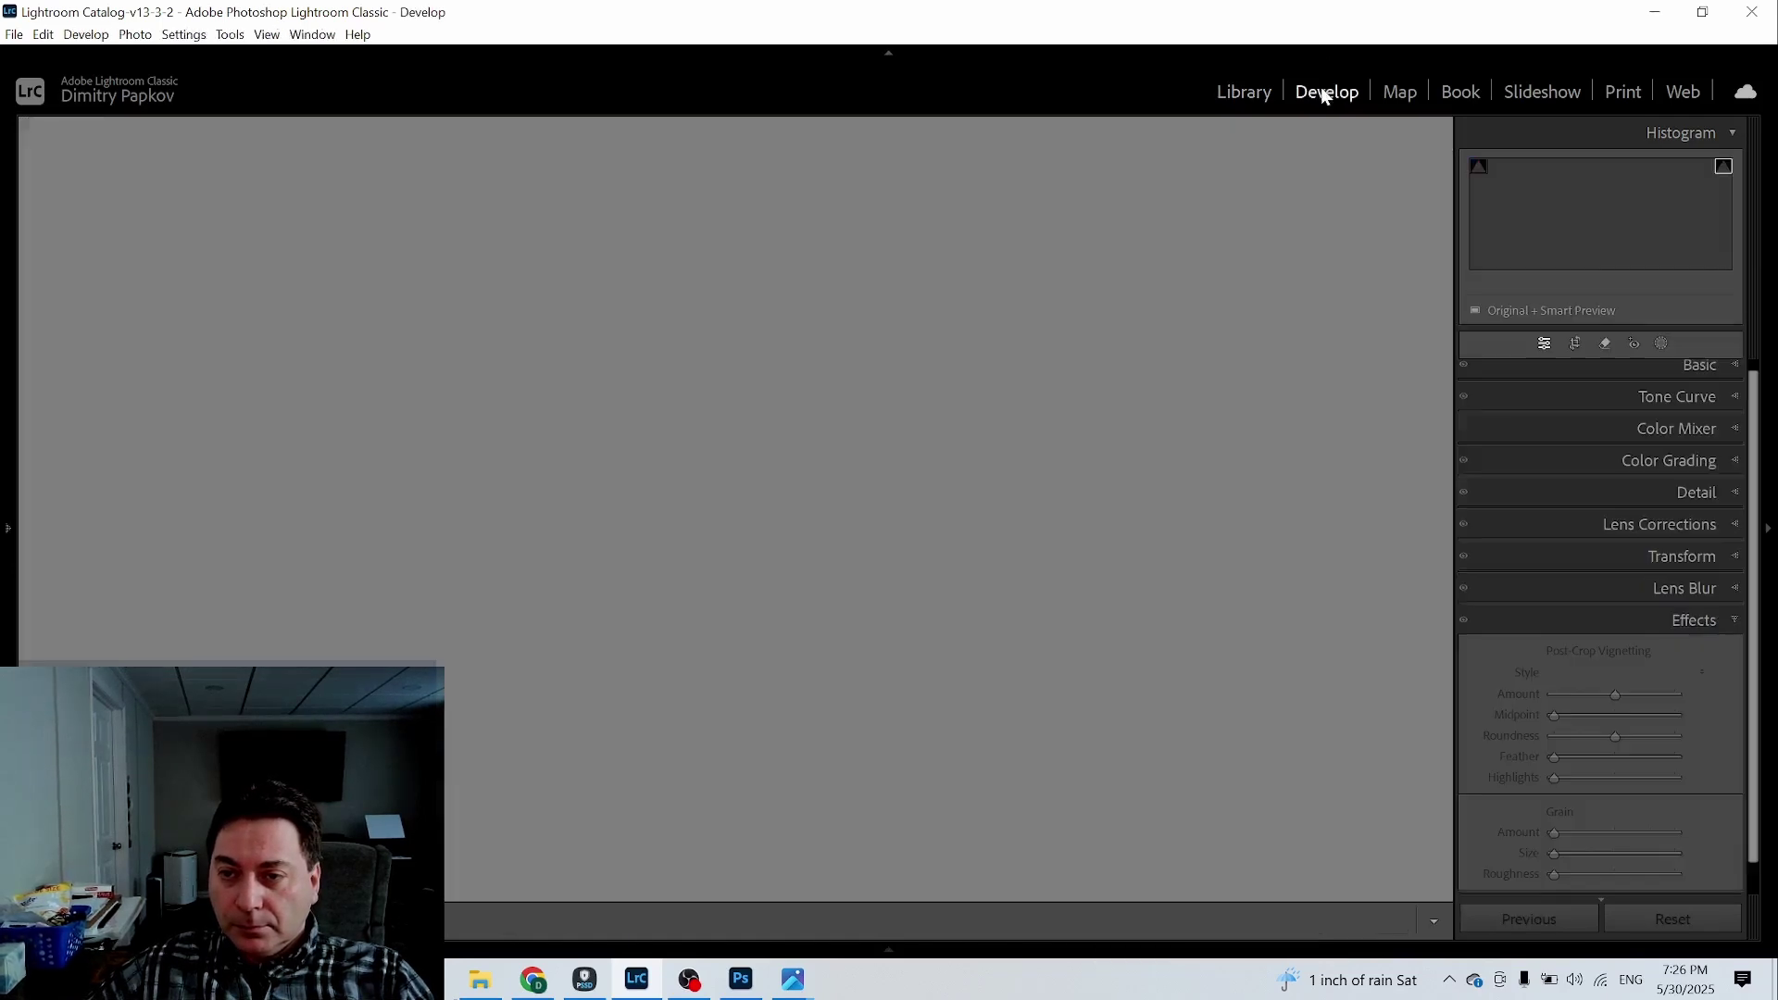
click(1574, 343)
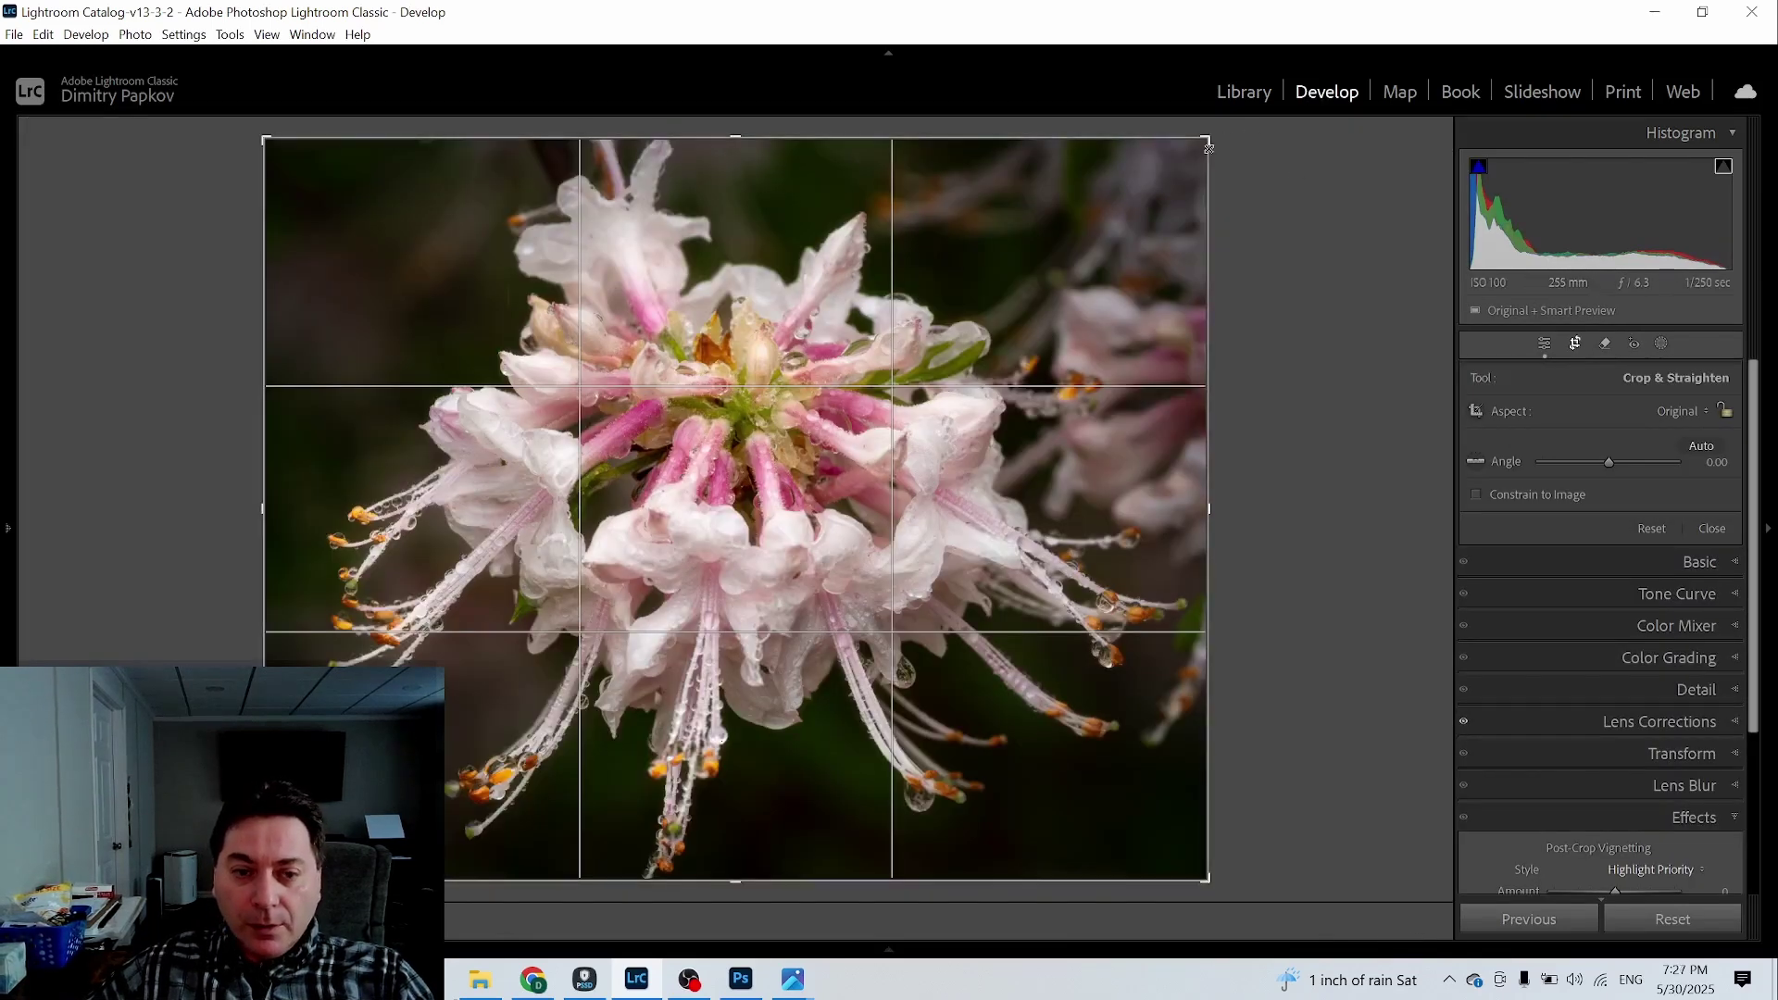
drag(1206, 138, 1131, 168)
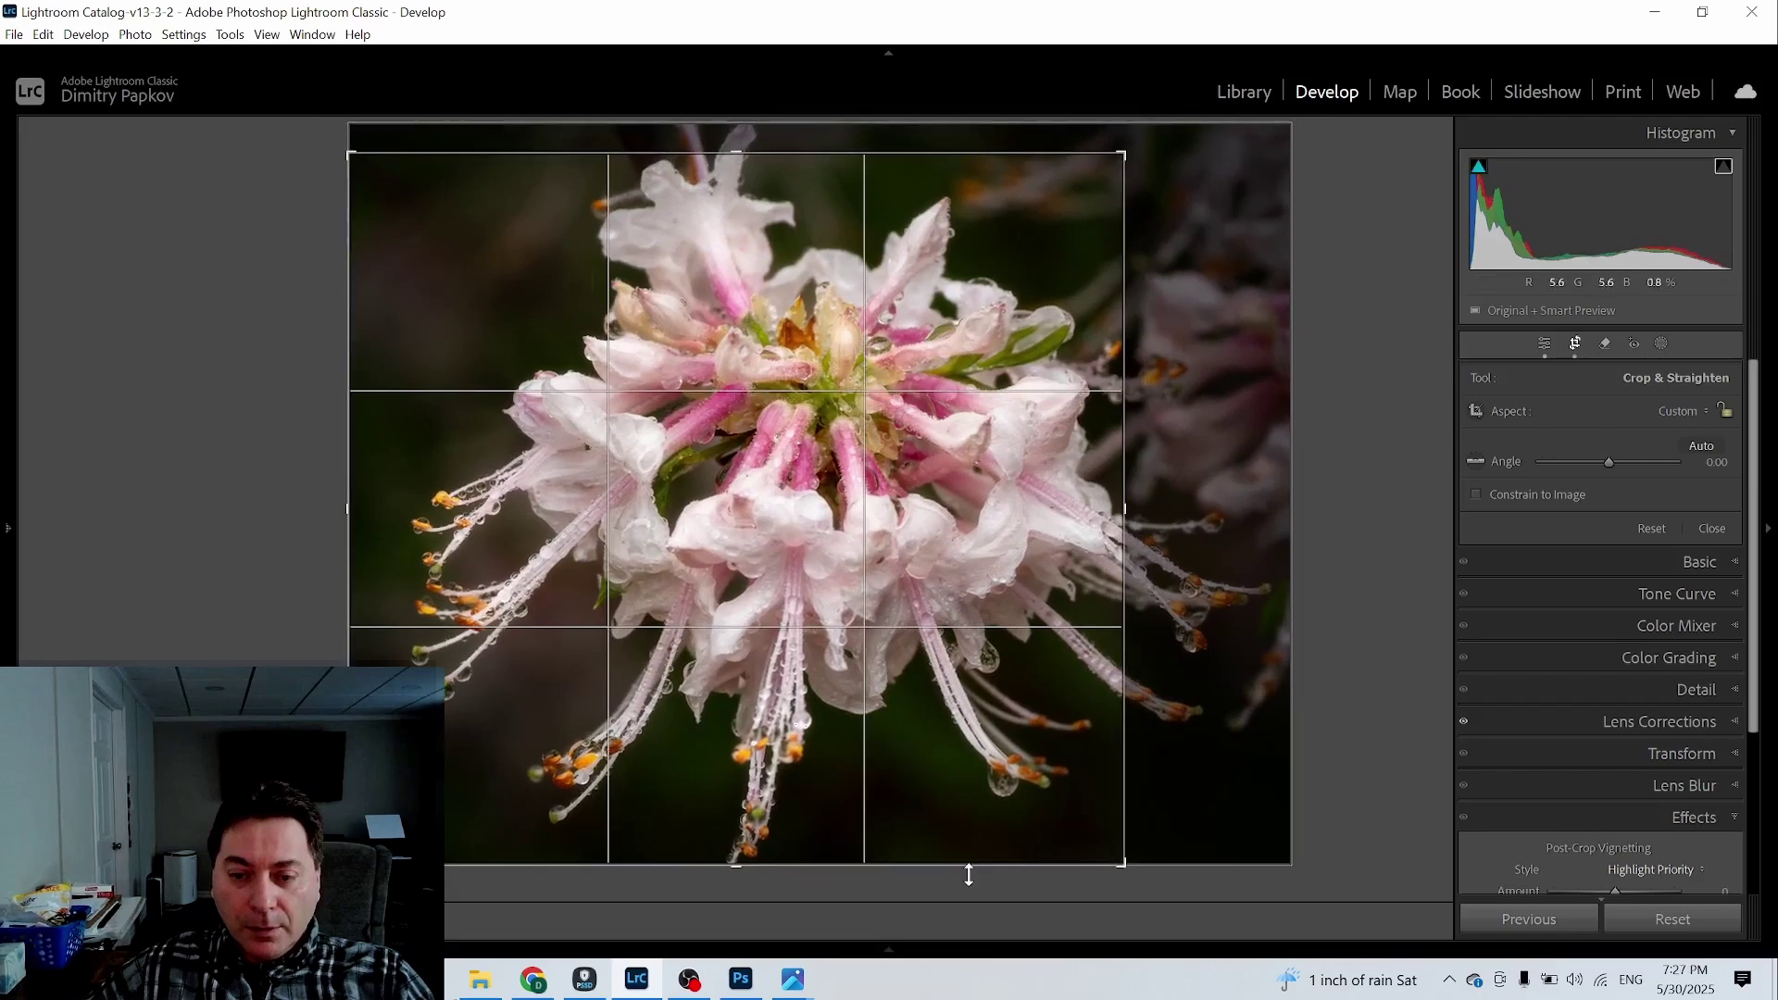
drag(761, 873, 846, 782)
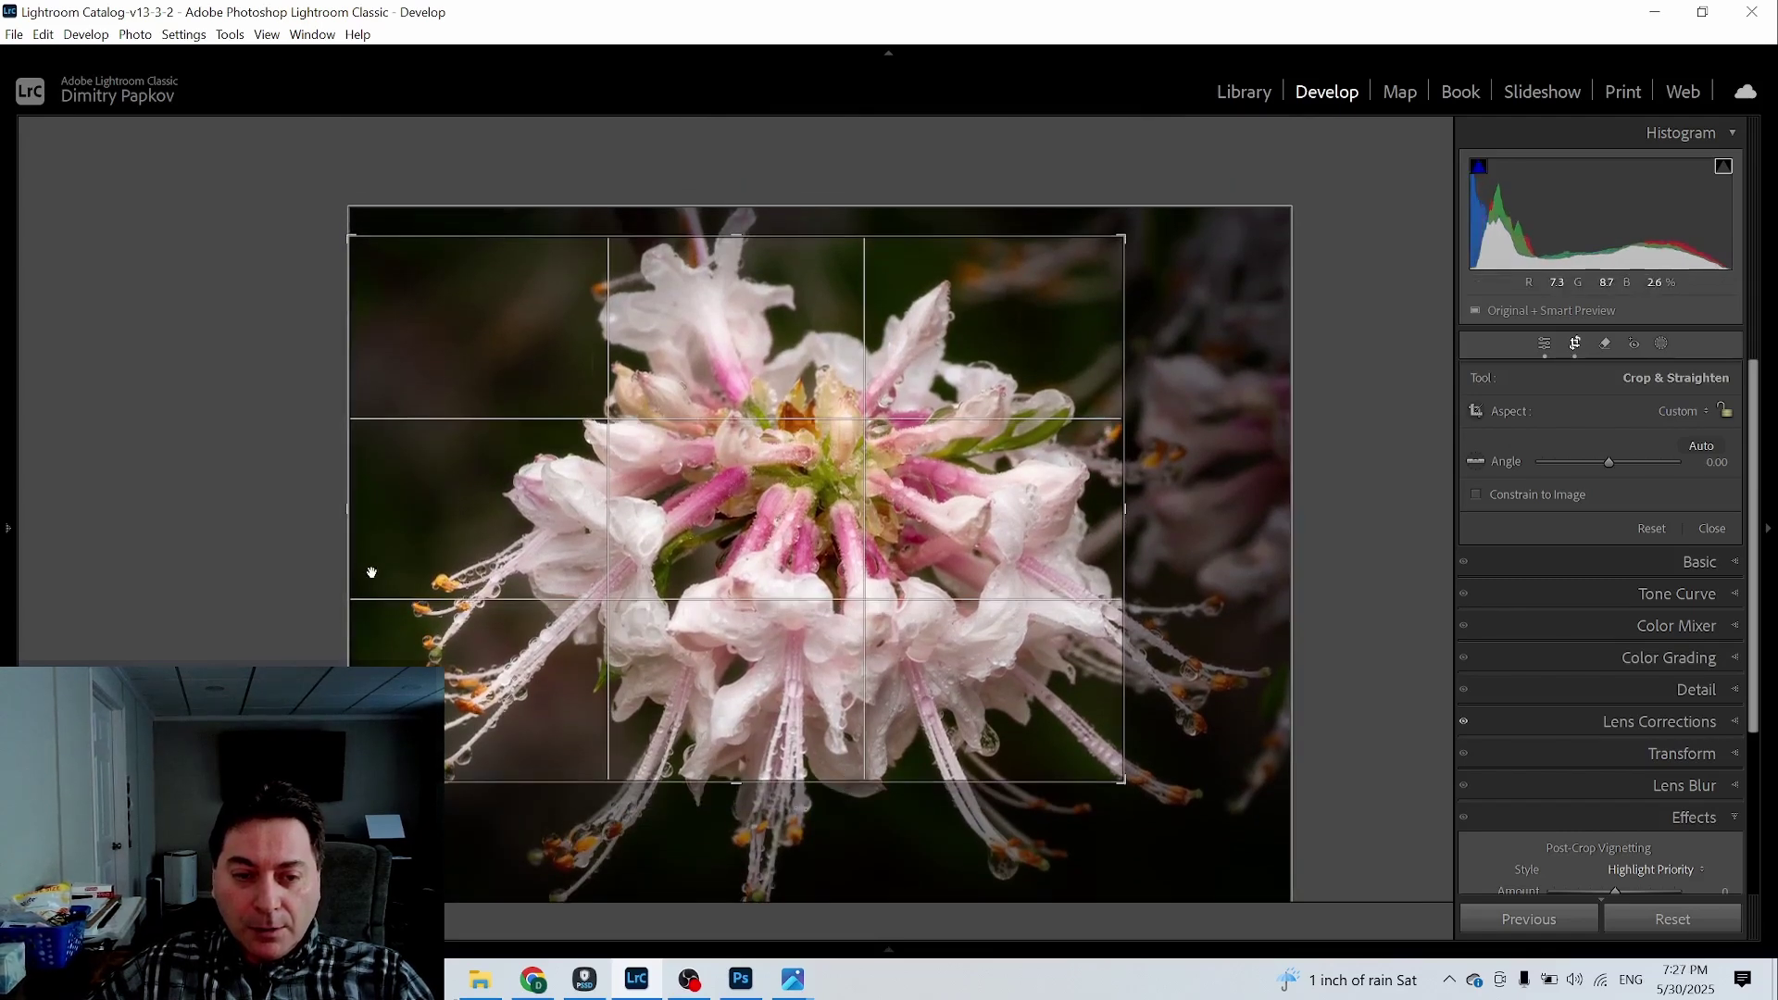
drag(356, 510, 434, 519)
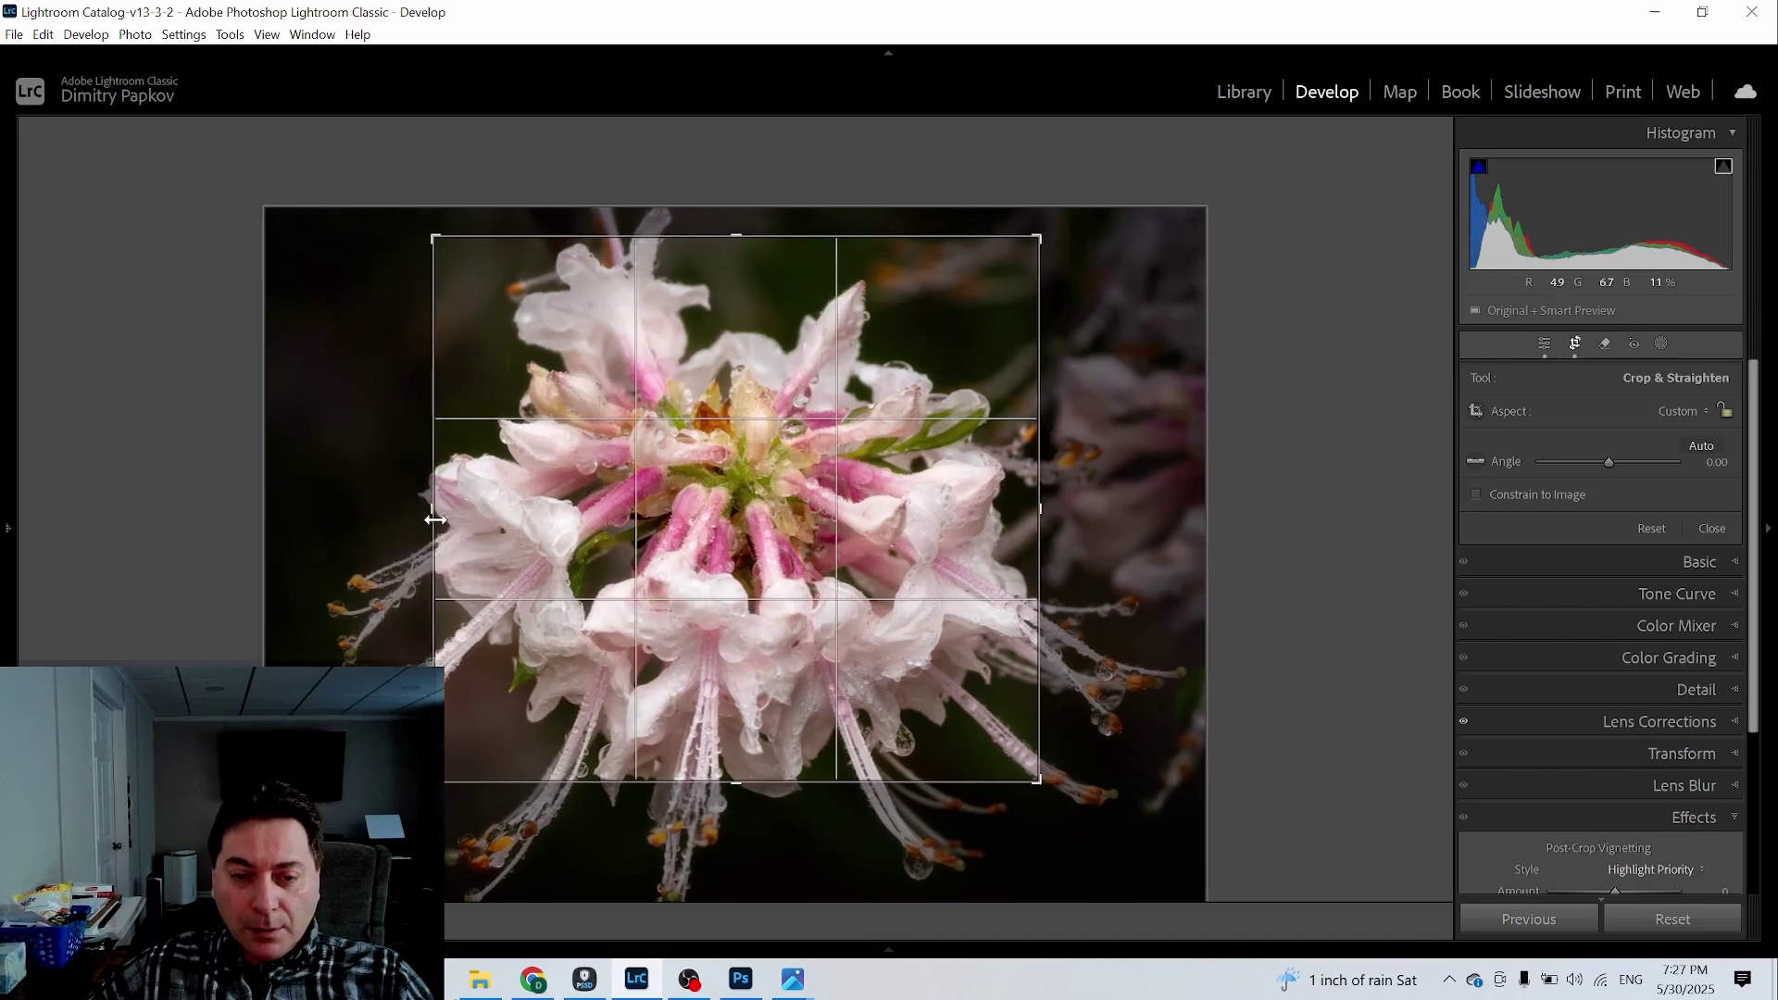
click(1574, 352)
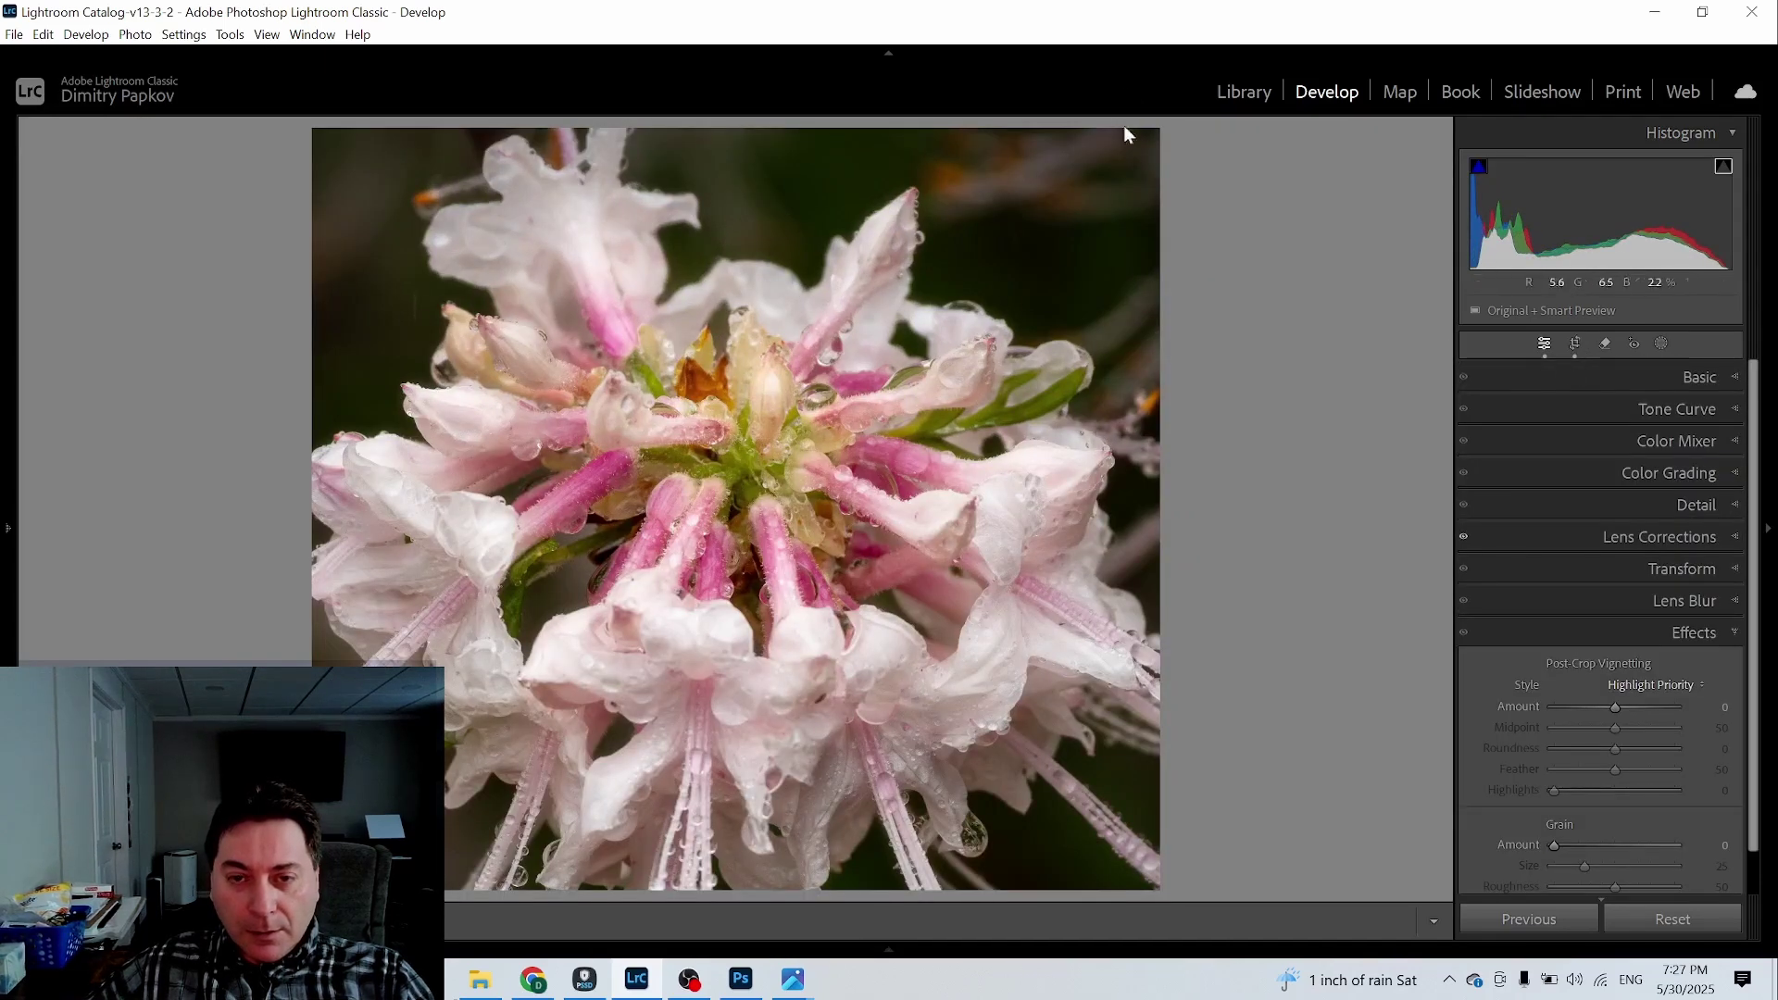
Step: Open the export settings for the newly cropped copy from the Library and load the instagram user preset
click(1257, 98)
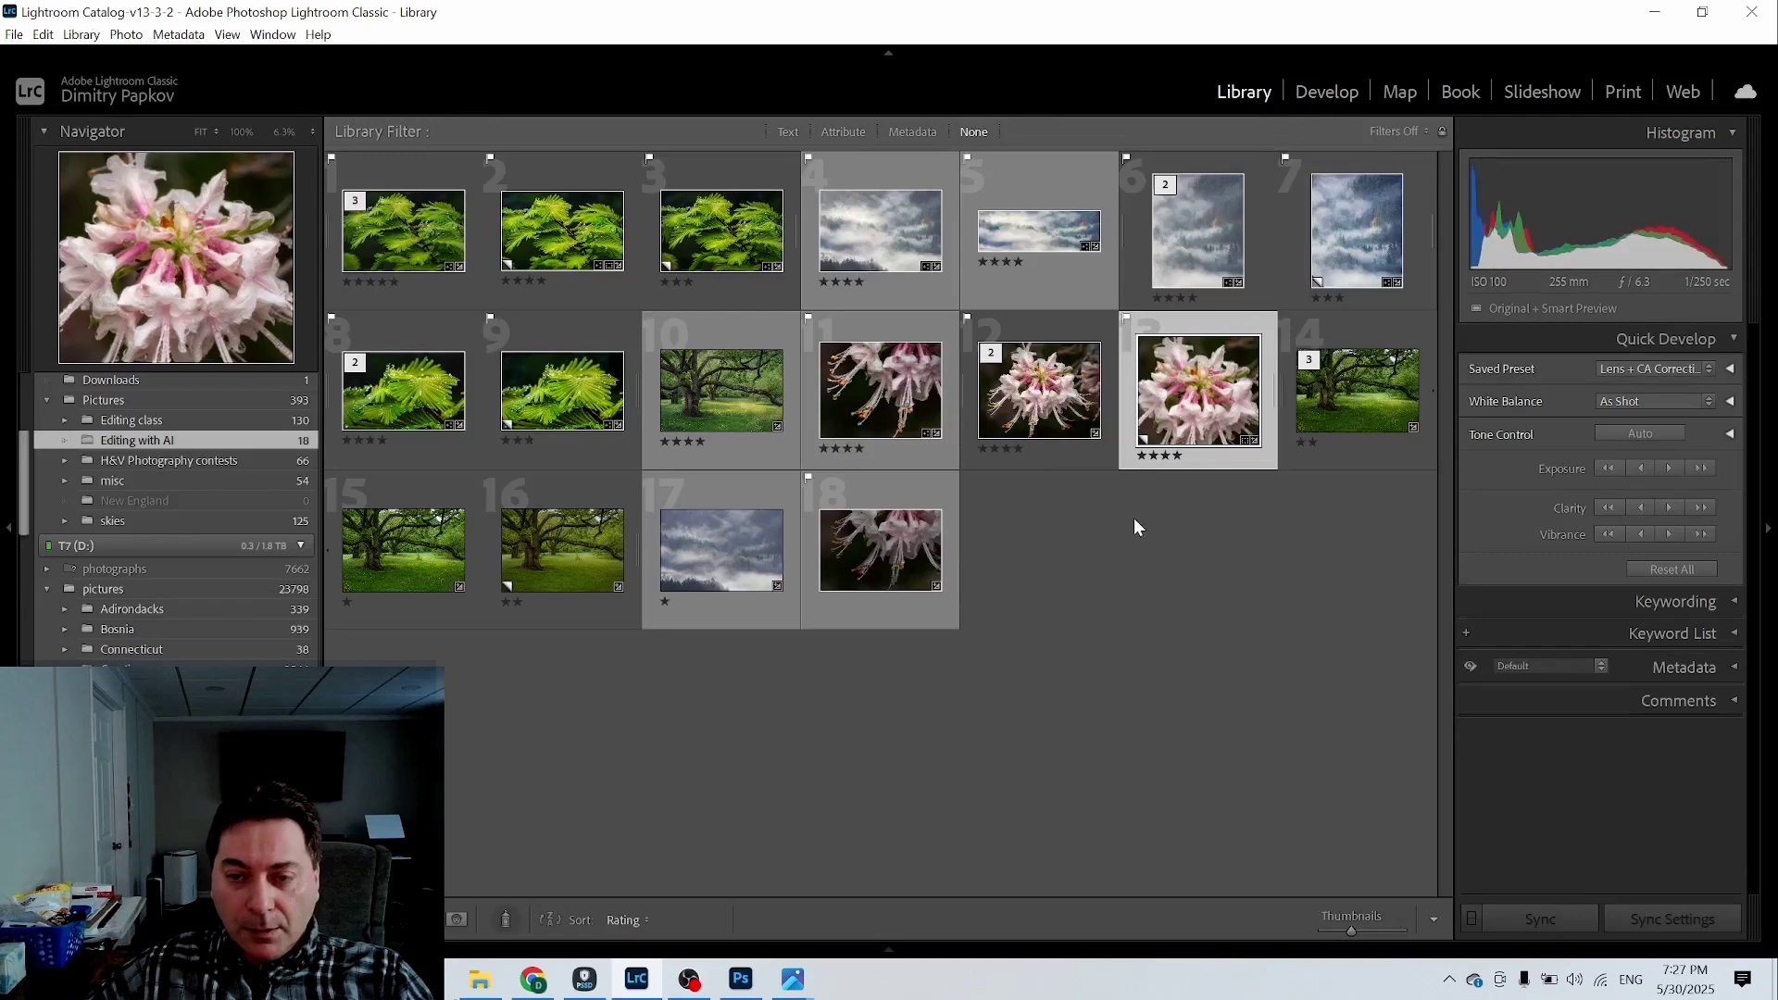
right_click(1192, 400)
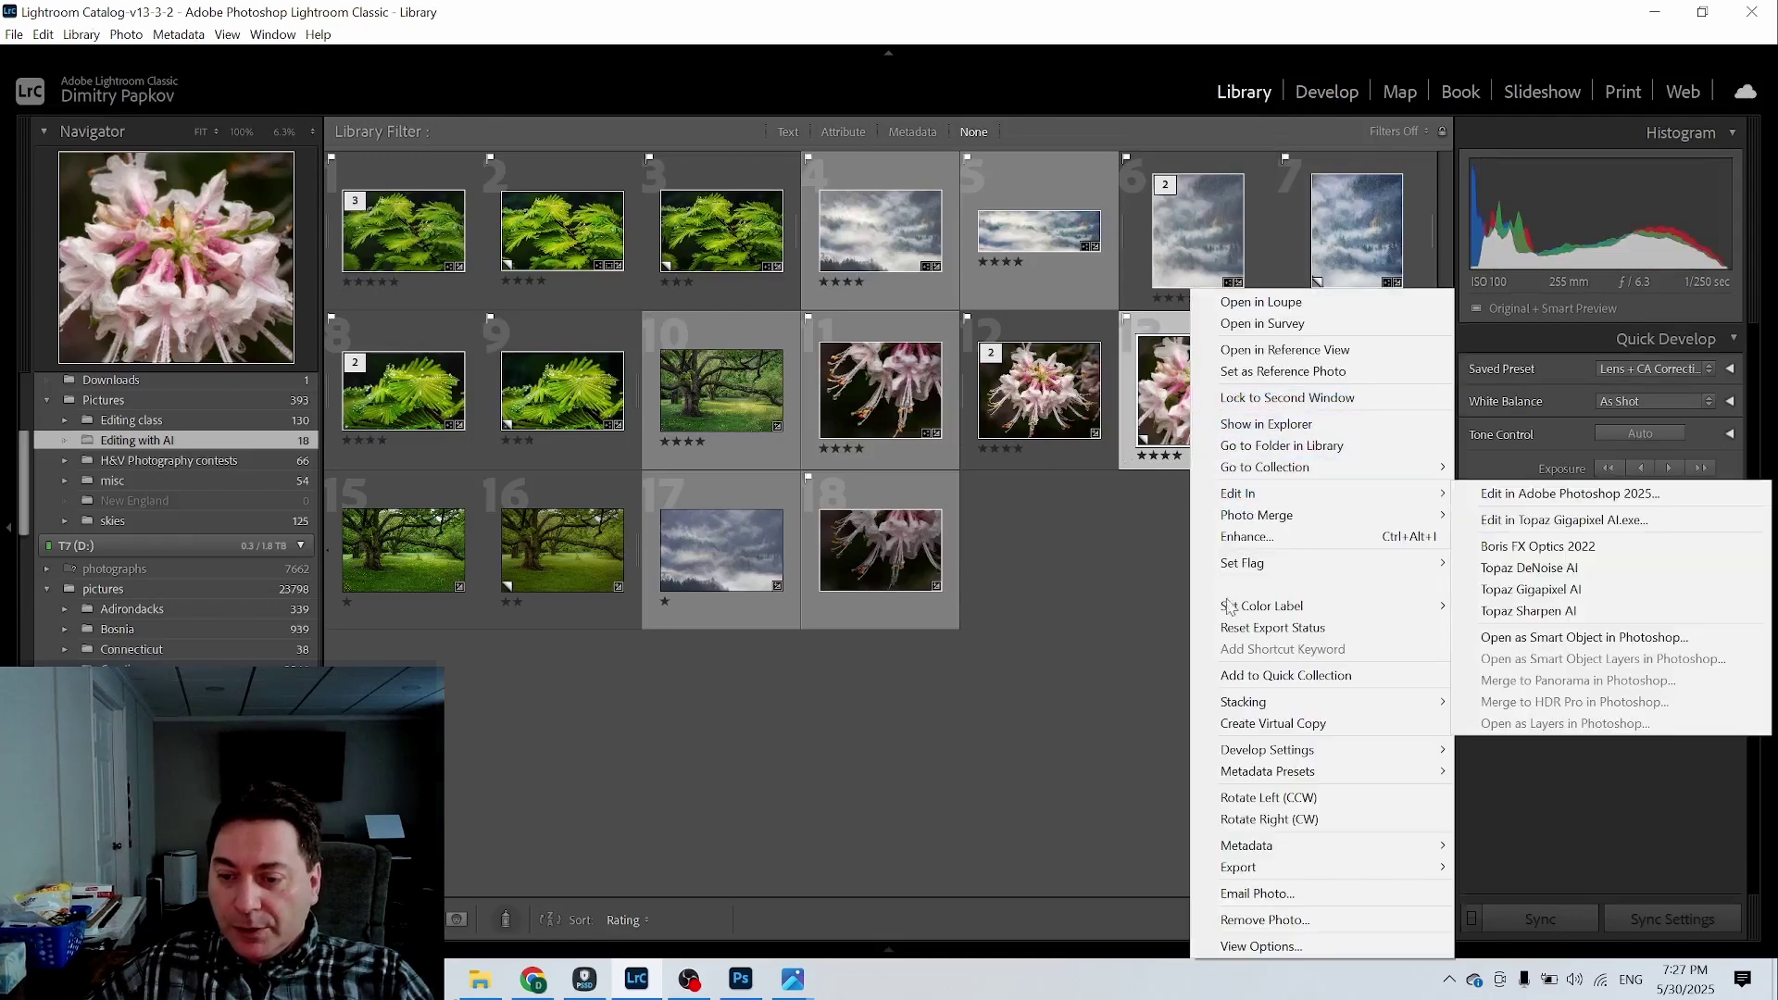
mouse_move(1241, 870)
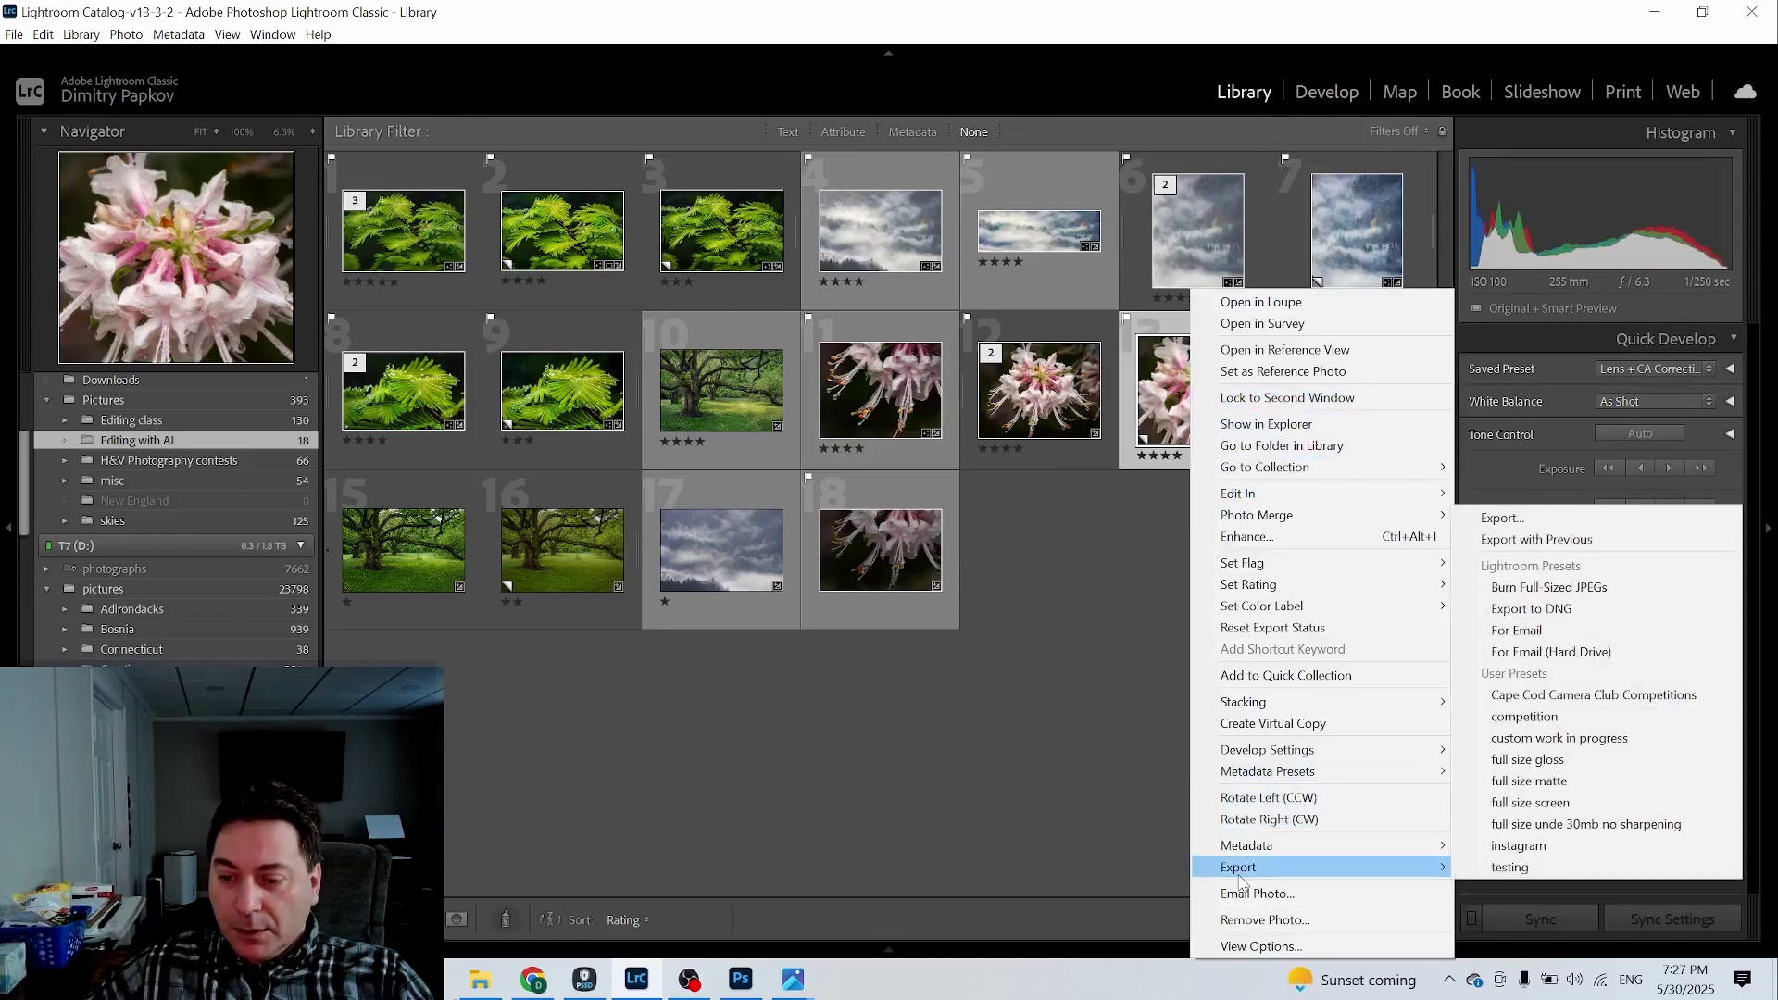
click(1502, 518)
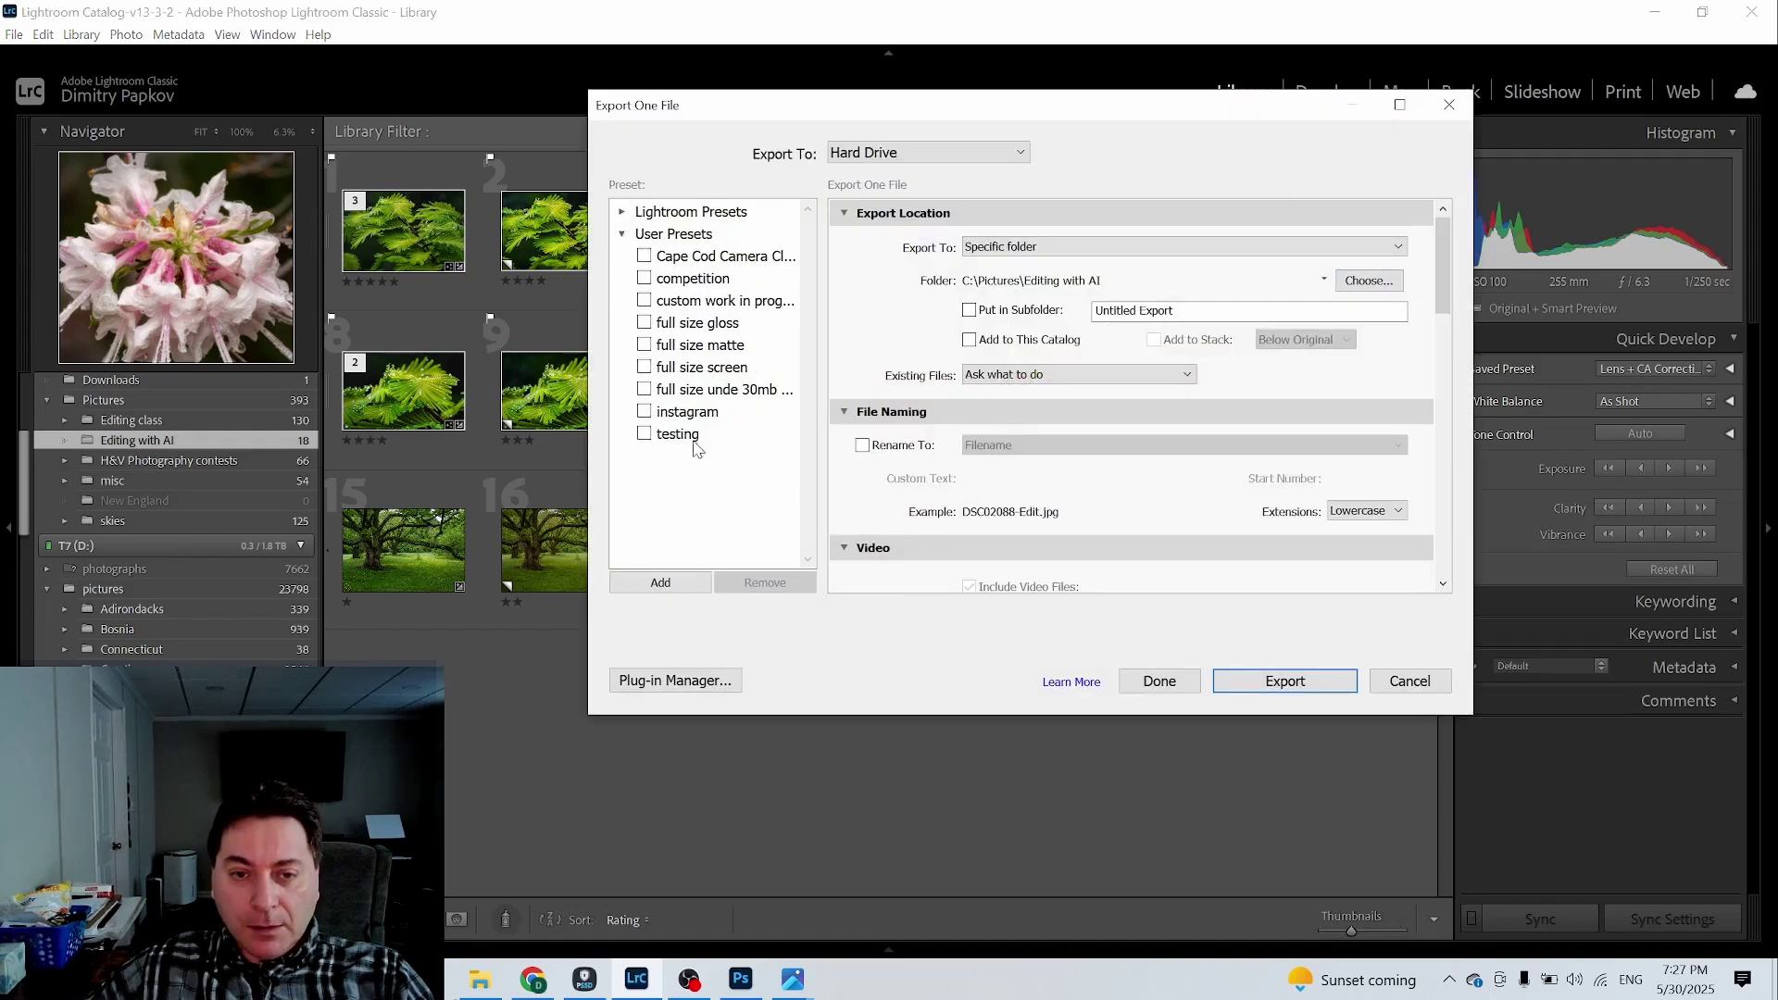
click(702, 412)
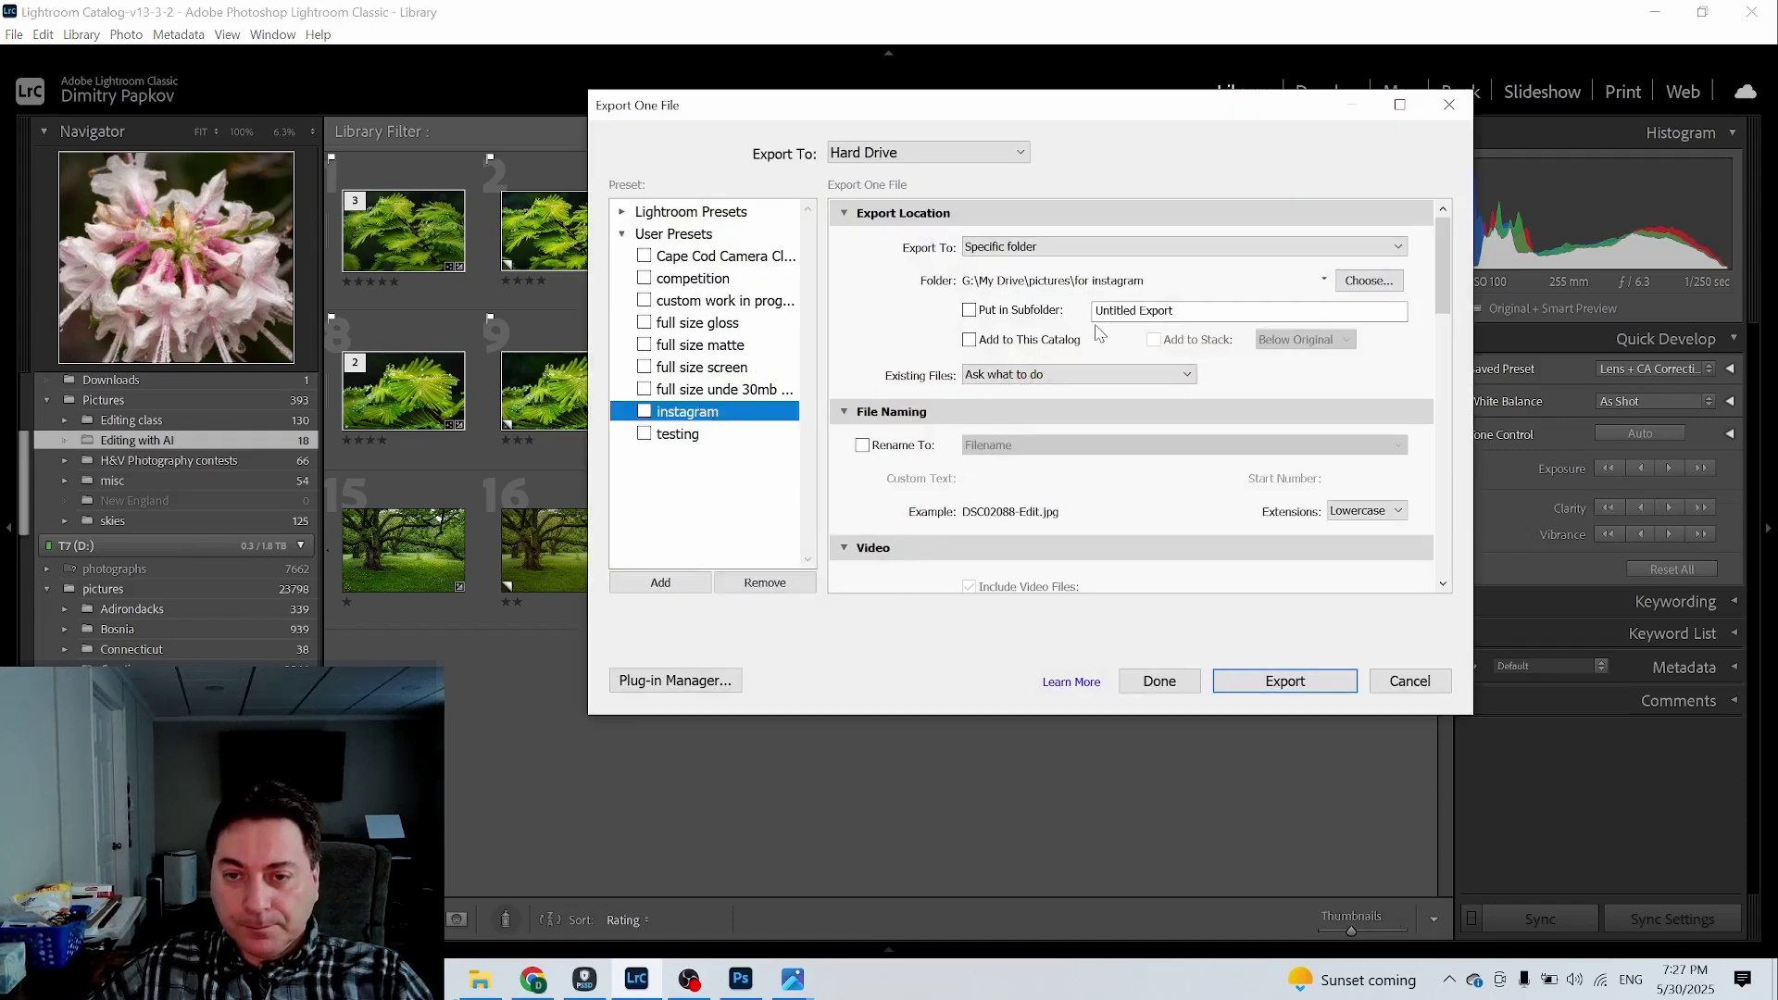
Step: Set the export folder to C:\Pictures\Editing with AI and export the photo, using a unique name for the existing file
click(1368, 281)
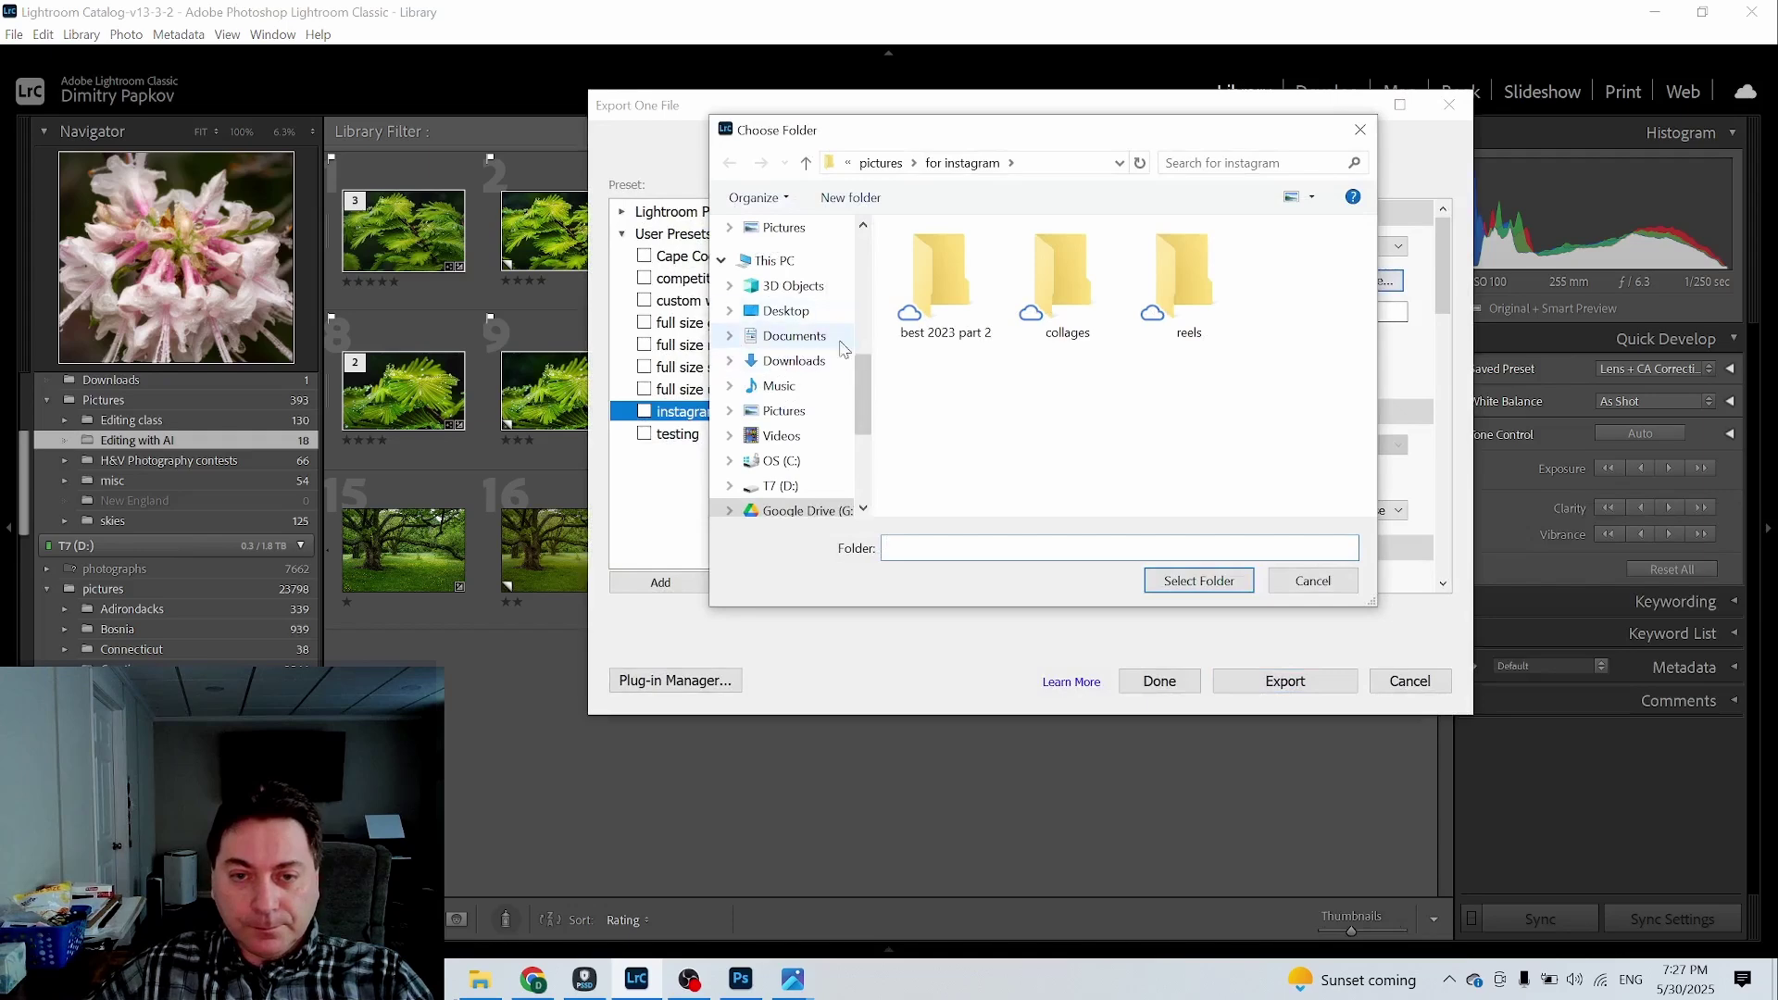
scroll(796, 408, up, 5)
click(802, 277)
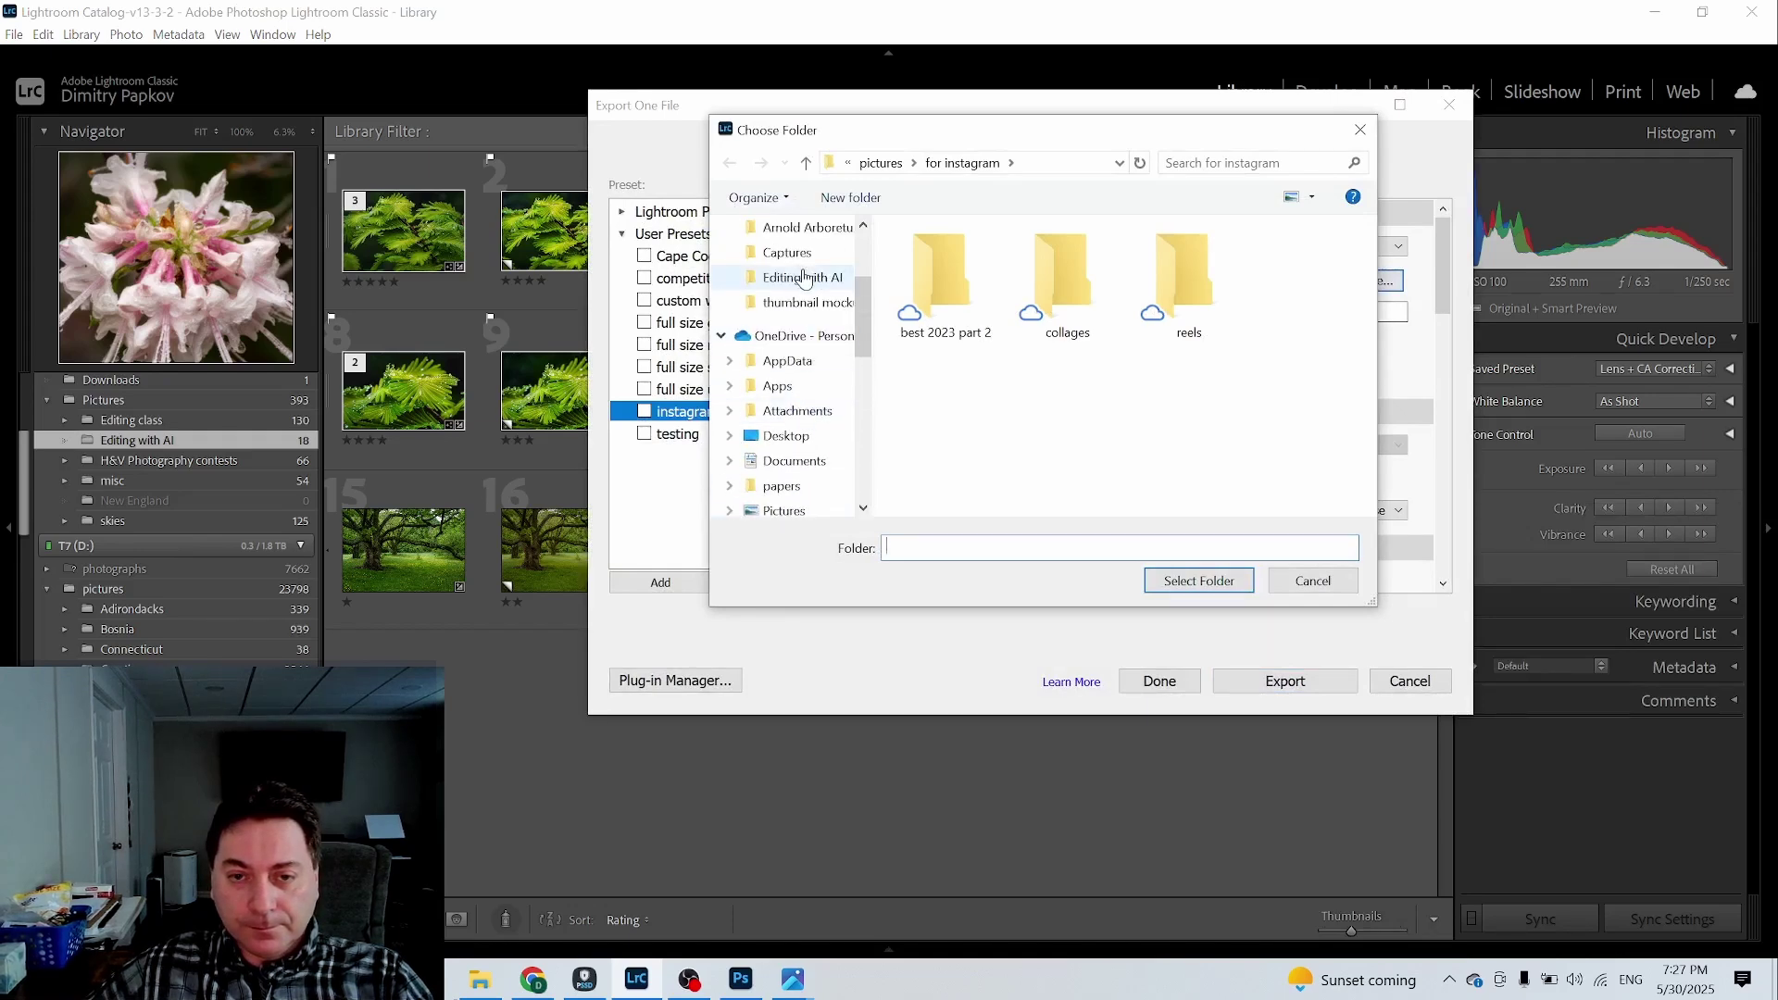
click(1210, 583)
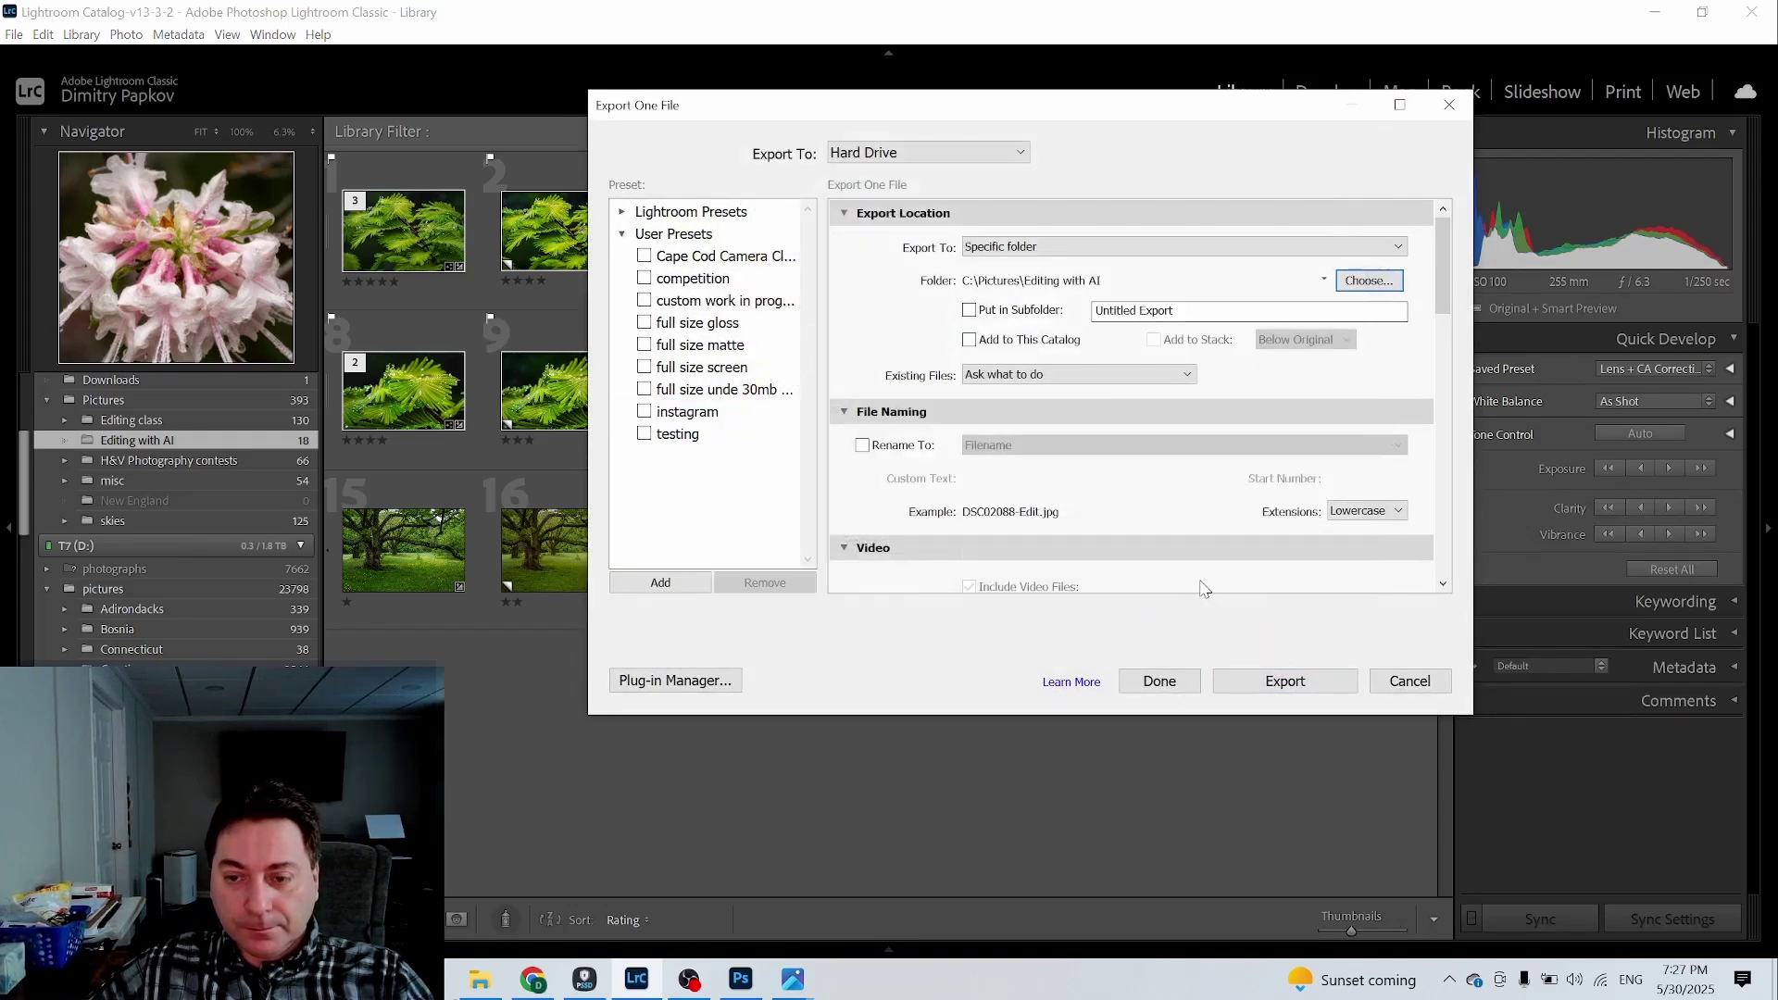
click(1284, 680)
click(1101, 518)
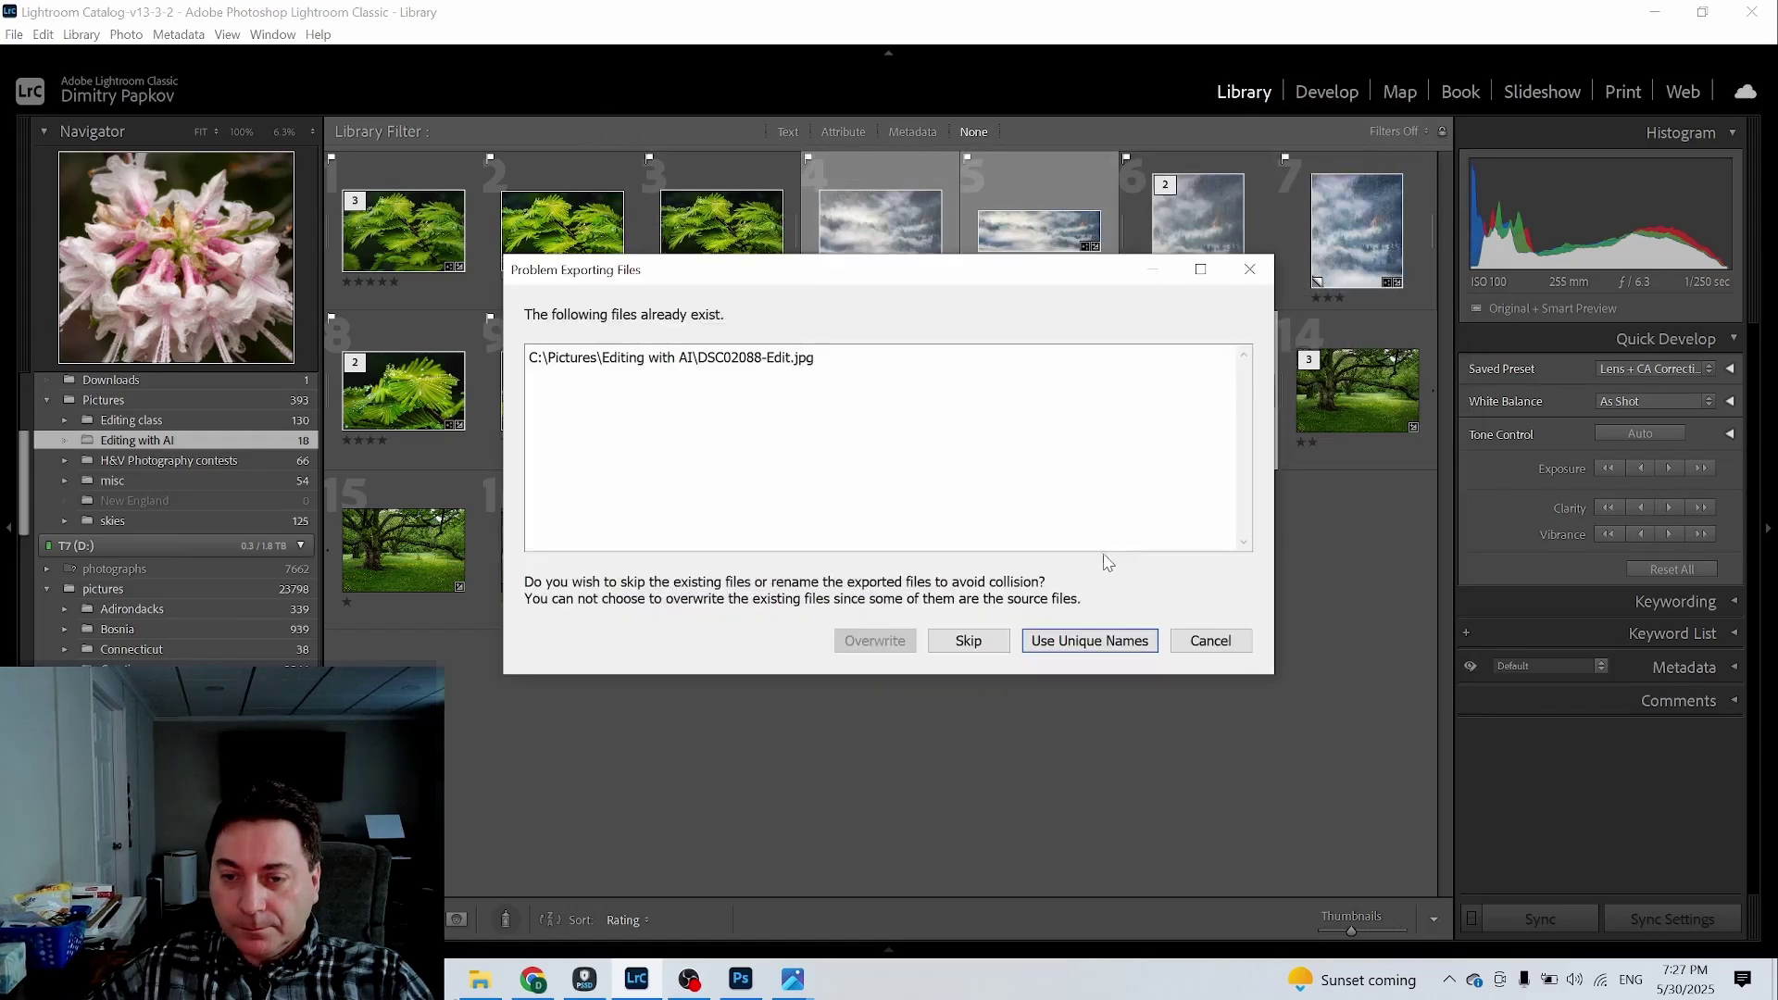
click(1083, 641)
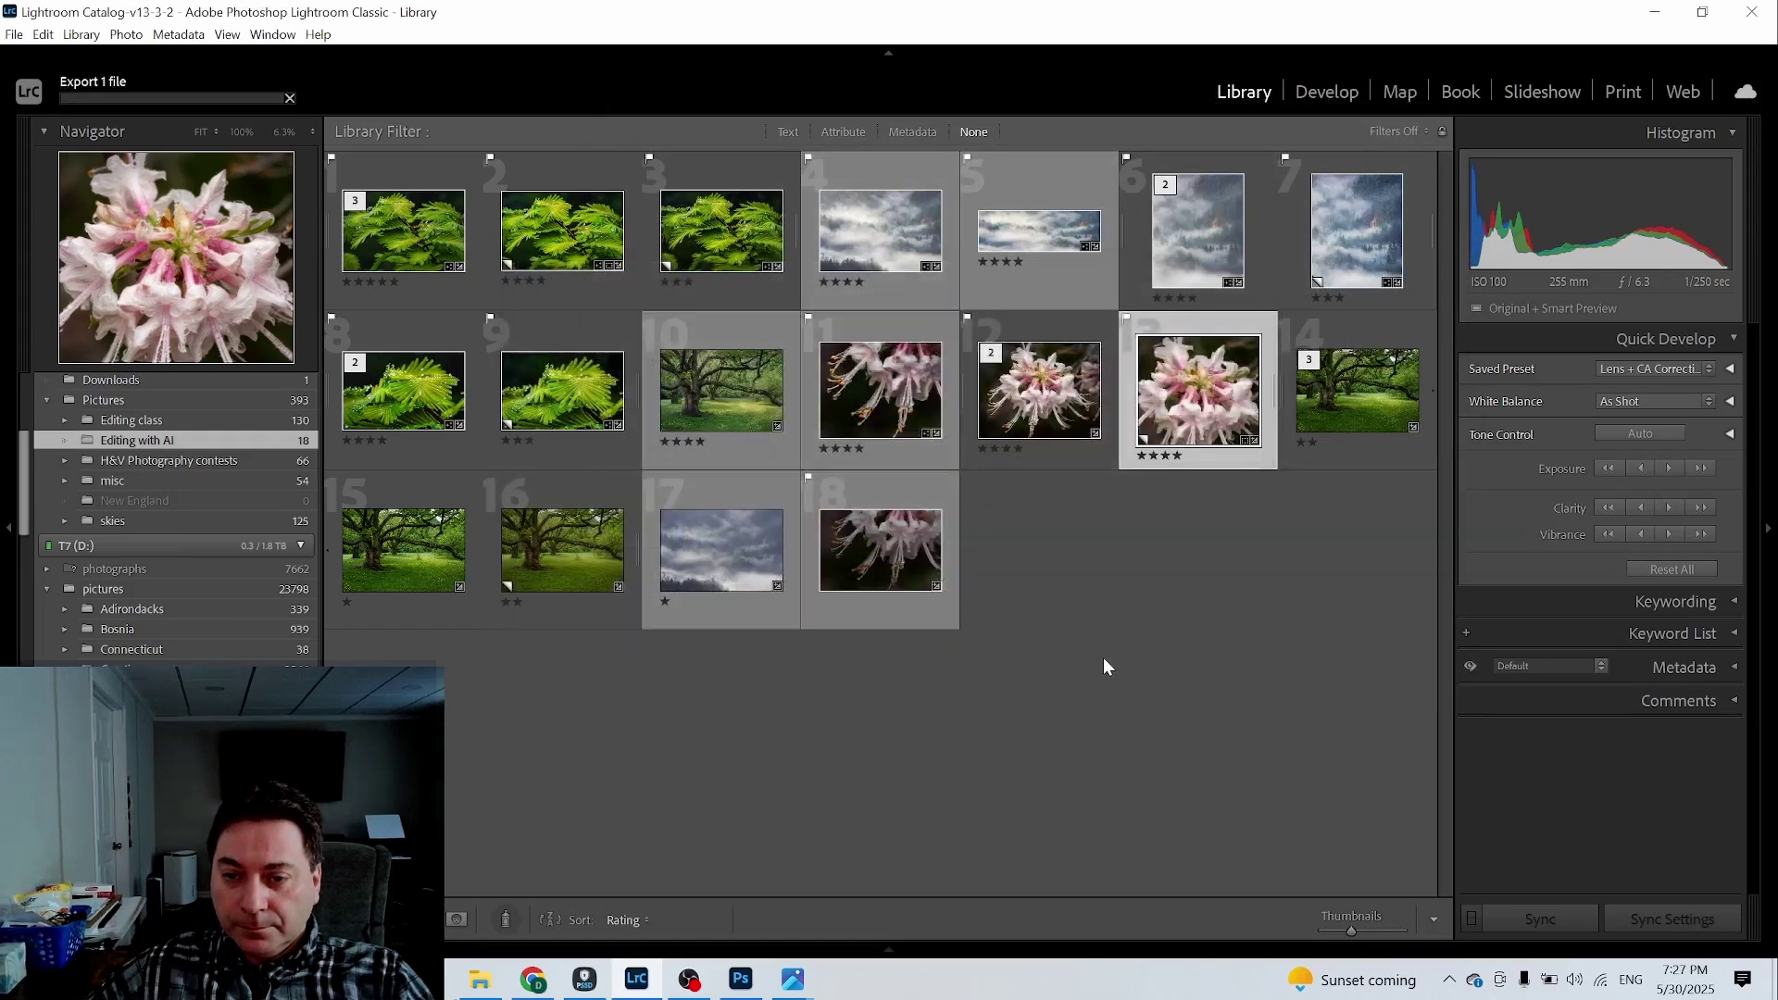
Step: Switch to the Gemini chat, attach DSC02088-Edit-2 from the Editing with AI folder and send the question "how about this crop"
click(1657, 15)
click(486, 982)
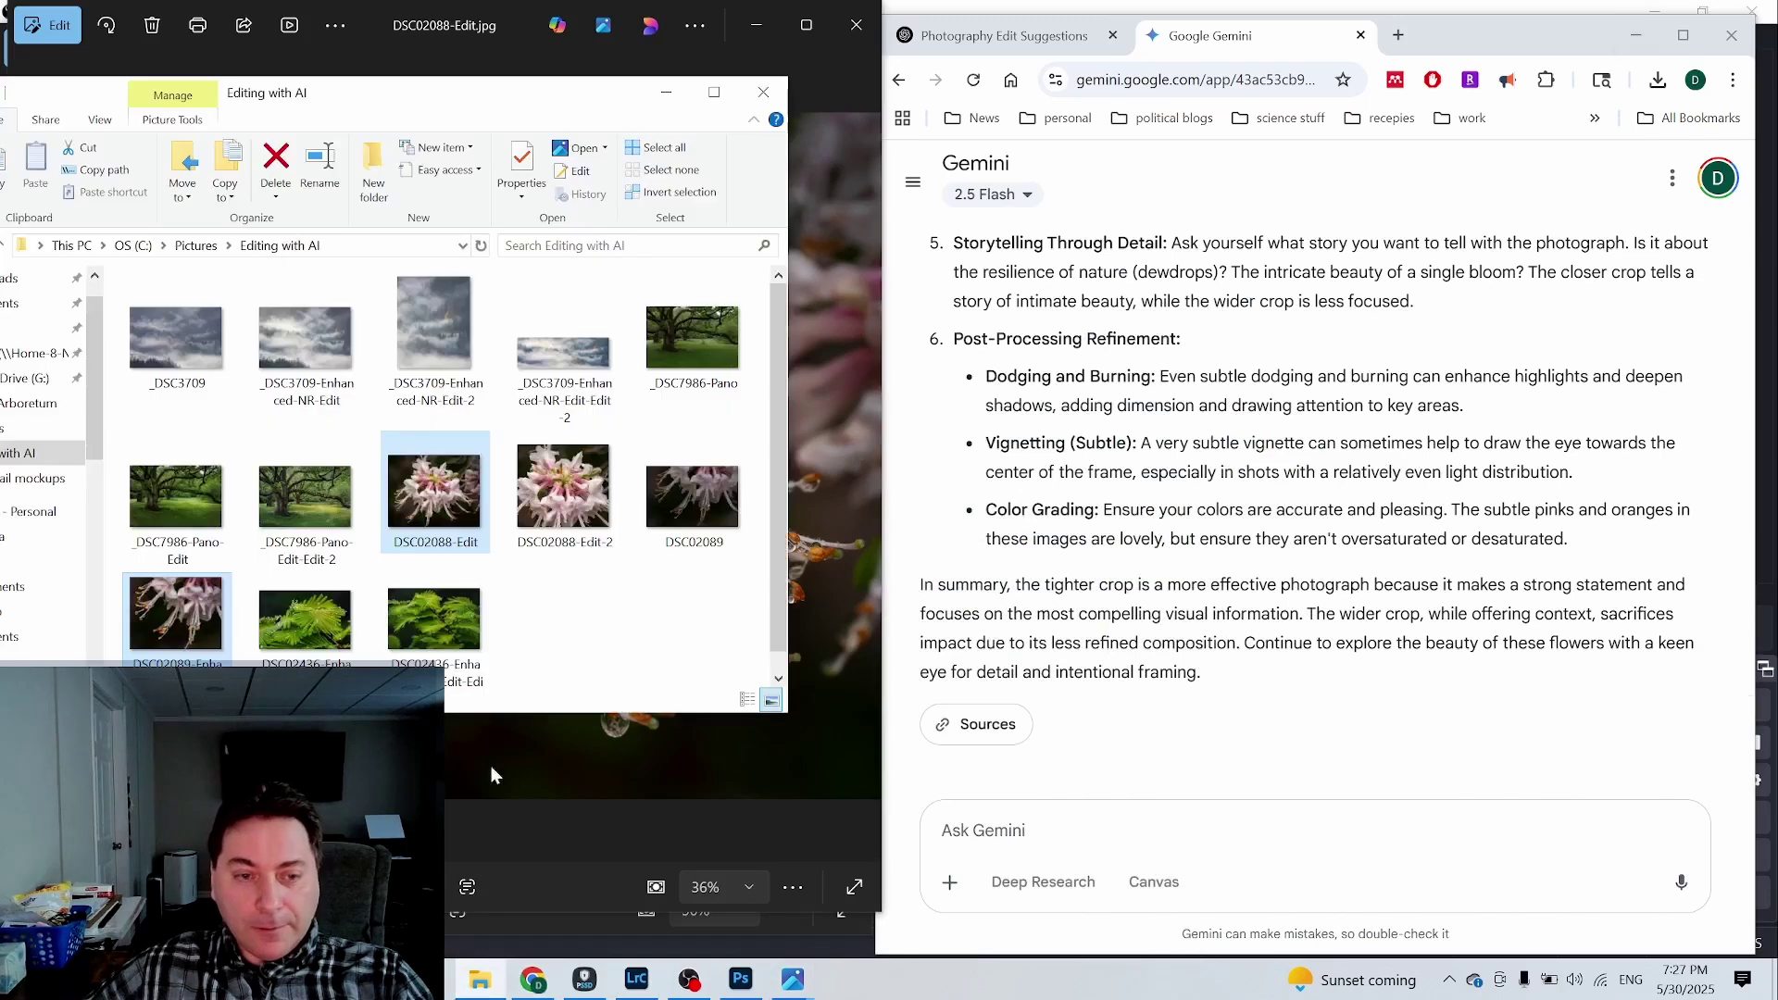
drag(528, 511, 986, 852)
text(how)
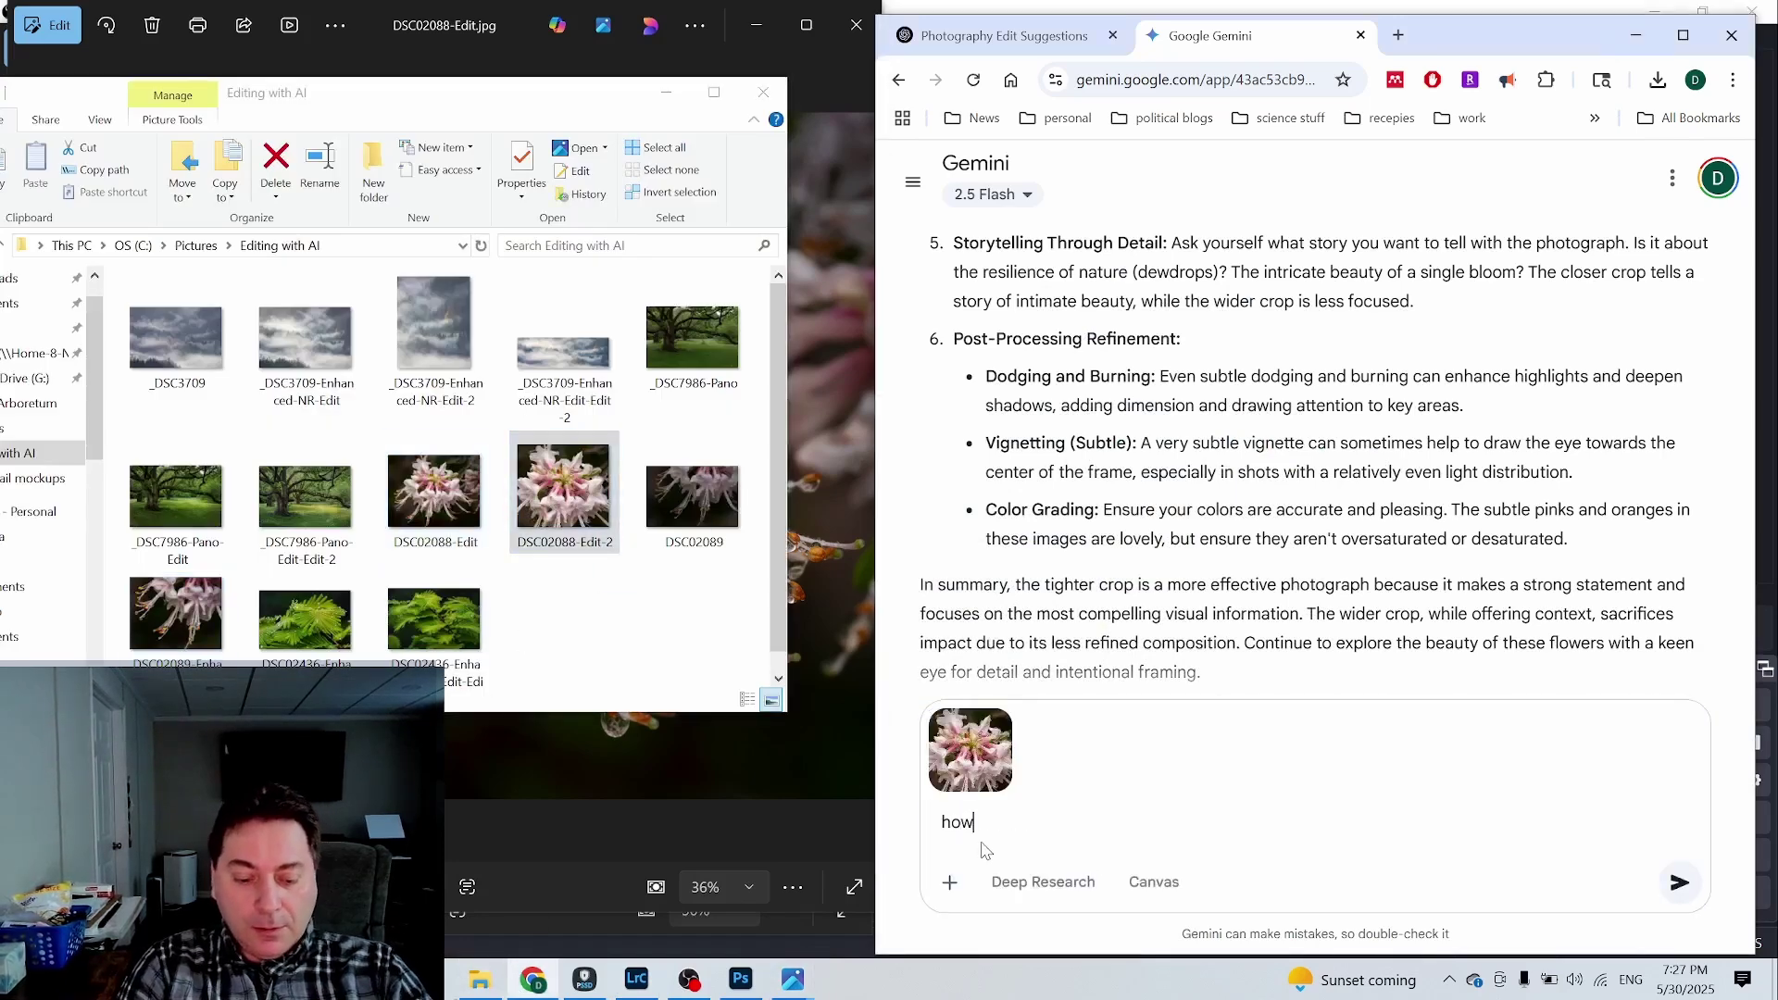
text( about this crop)
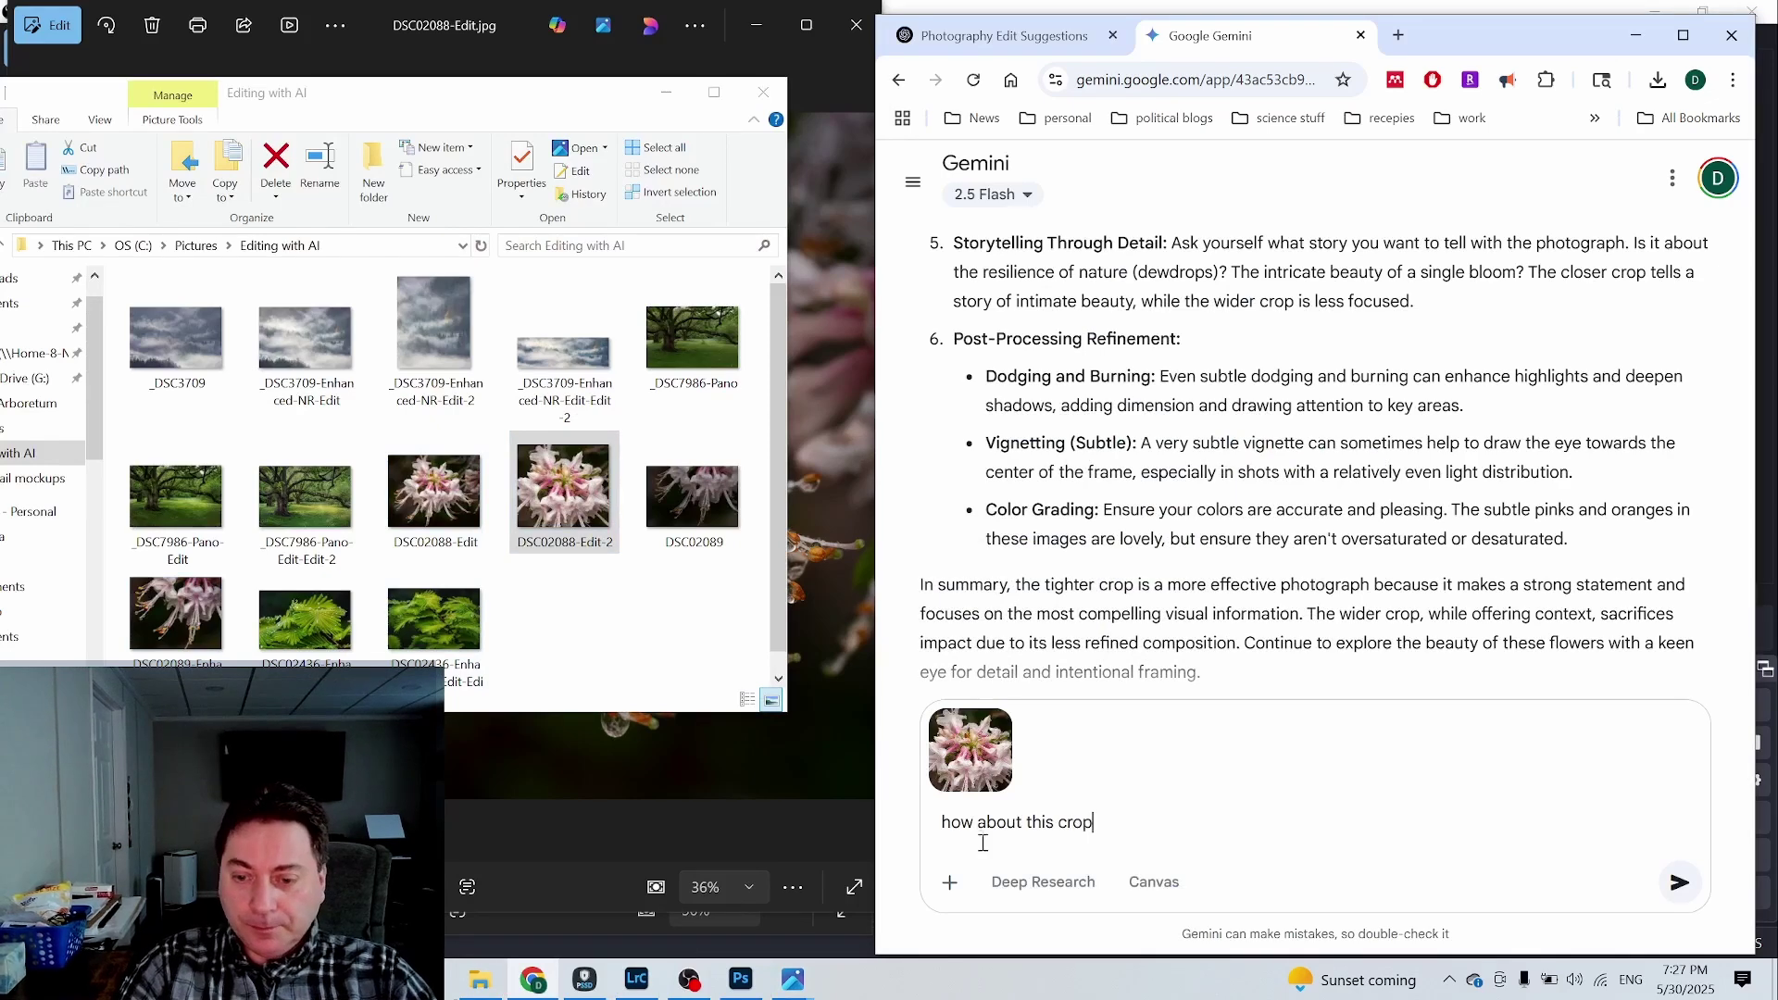
key(Return)
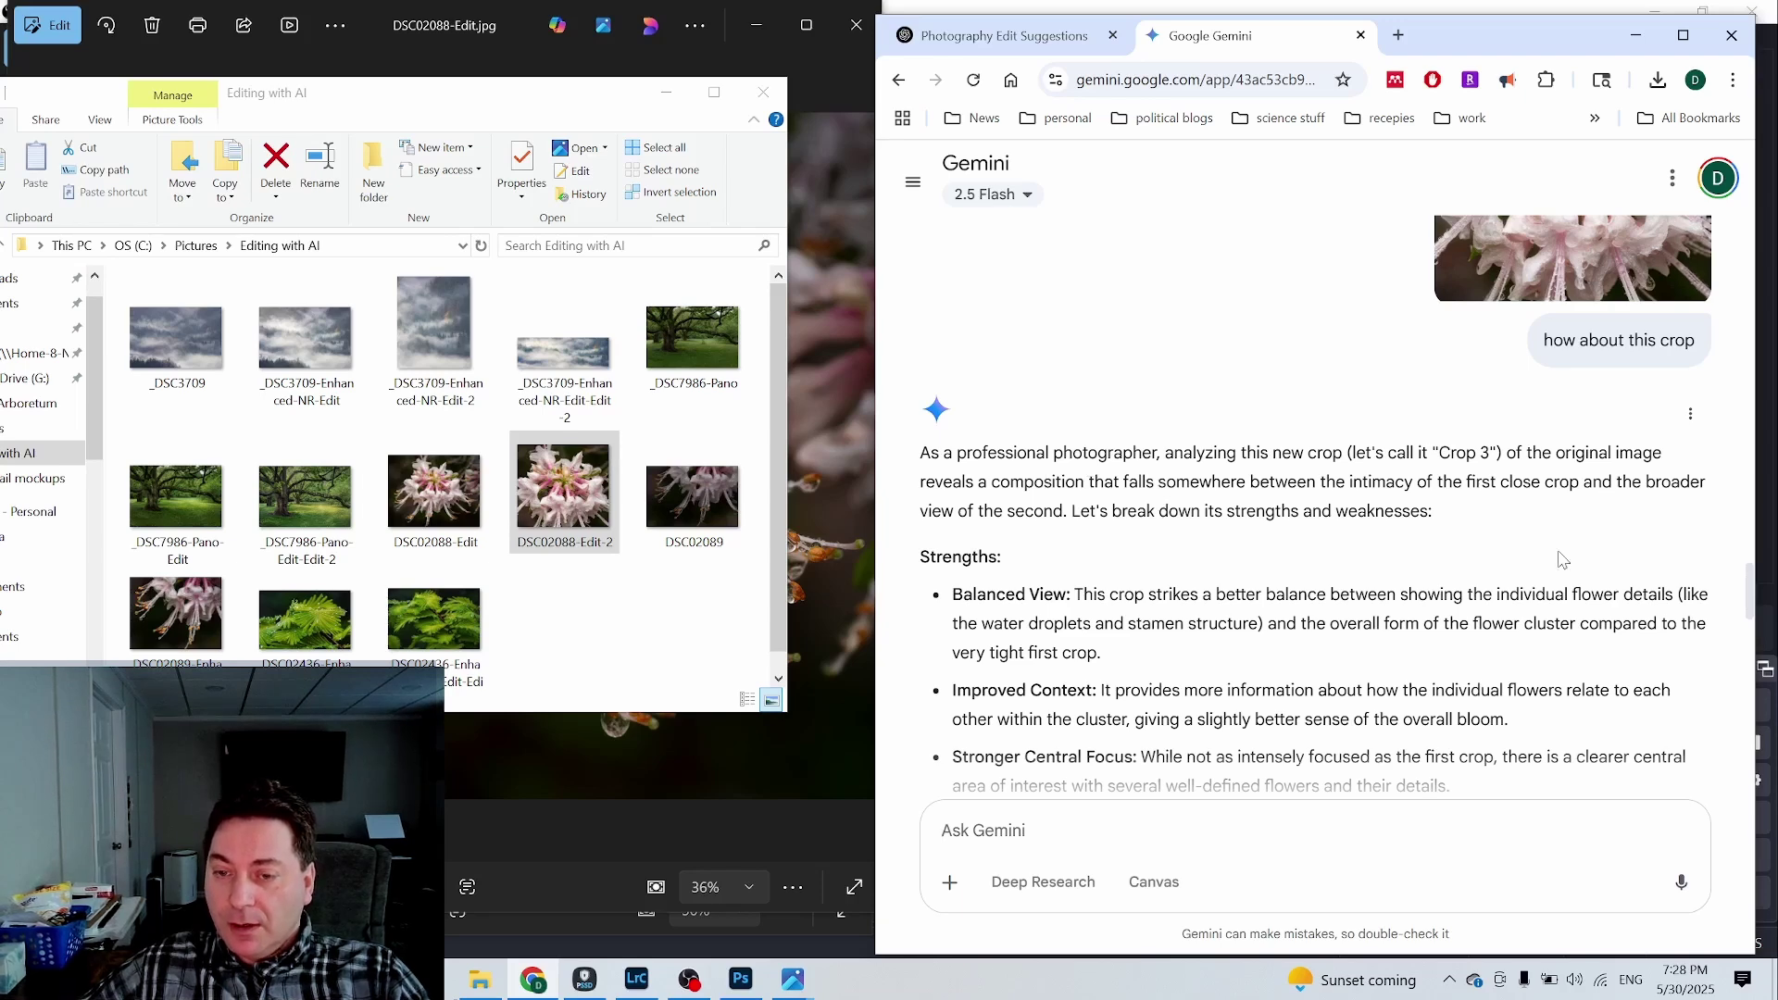
Step: Read Gemini's strengths, weaknesses and comparison to previous crops for the new crop
scroll(1497, 581, down, 2)
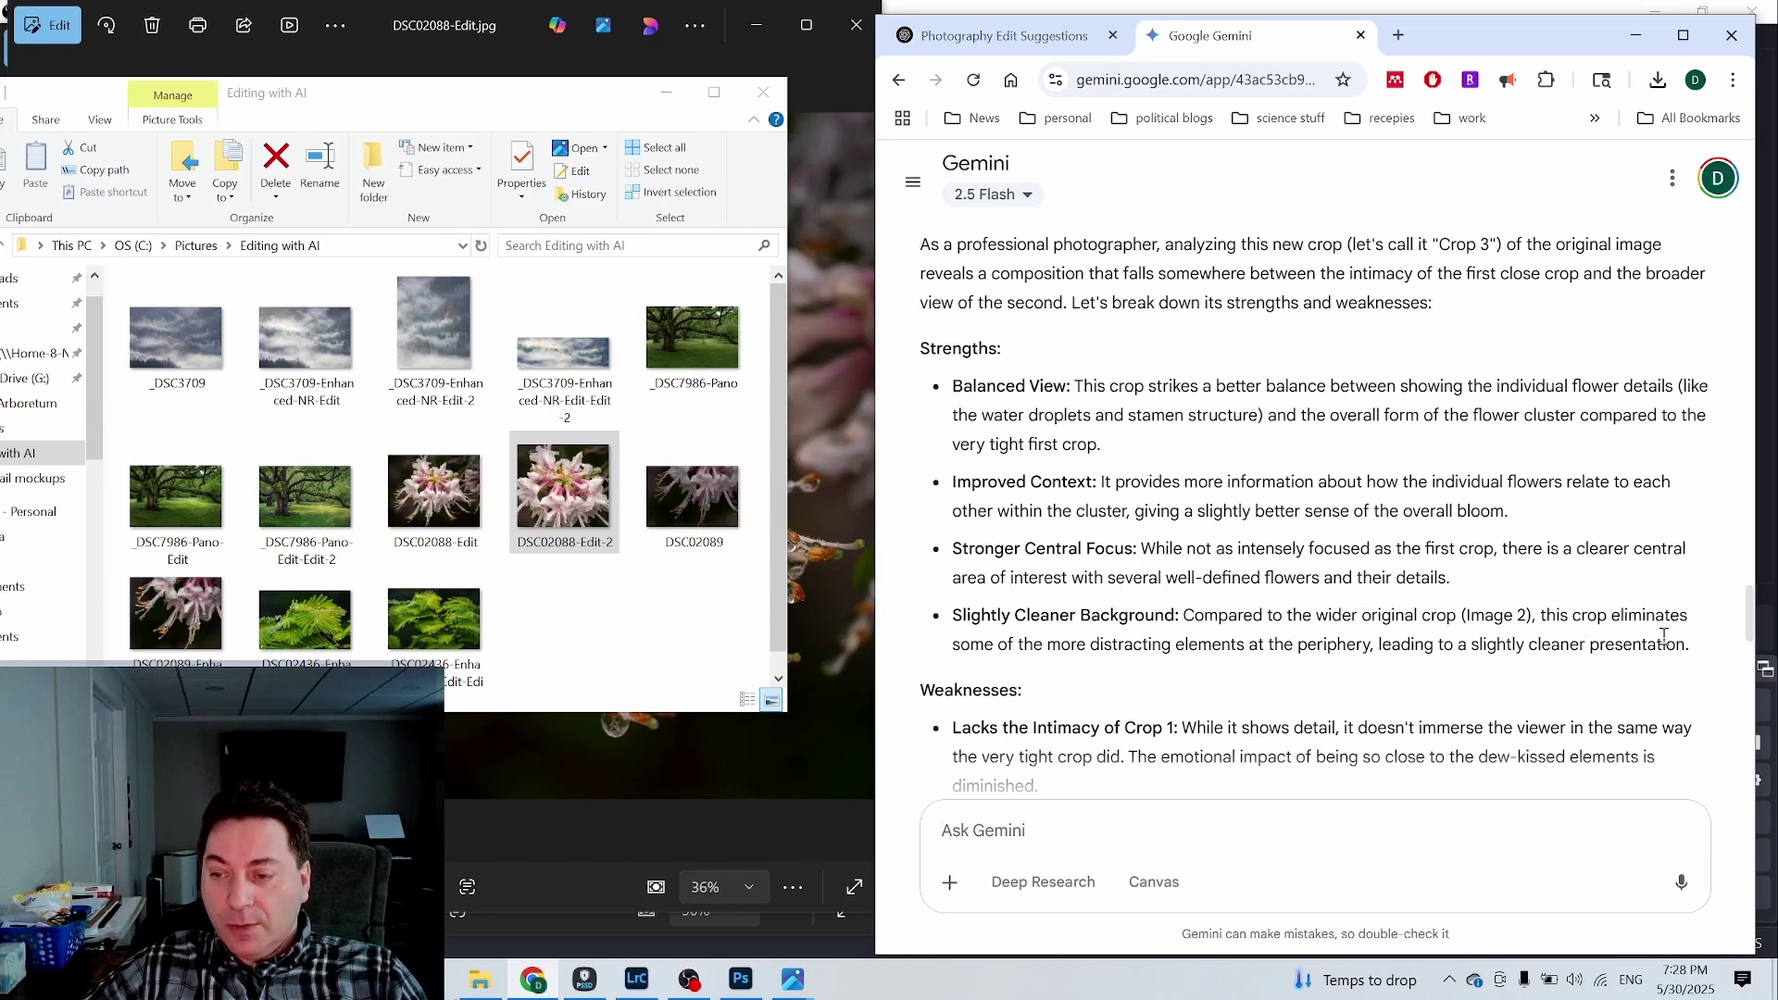
scroll(1268, 671, down, 1)
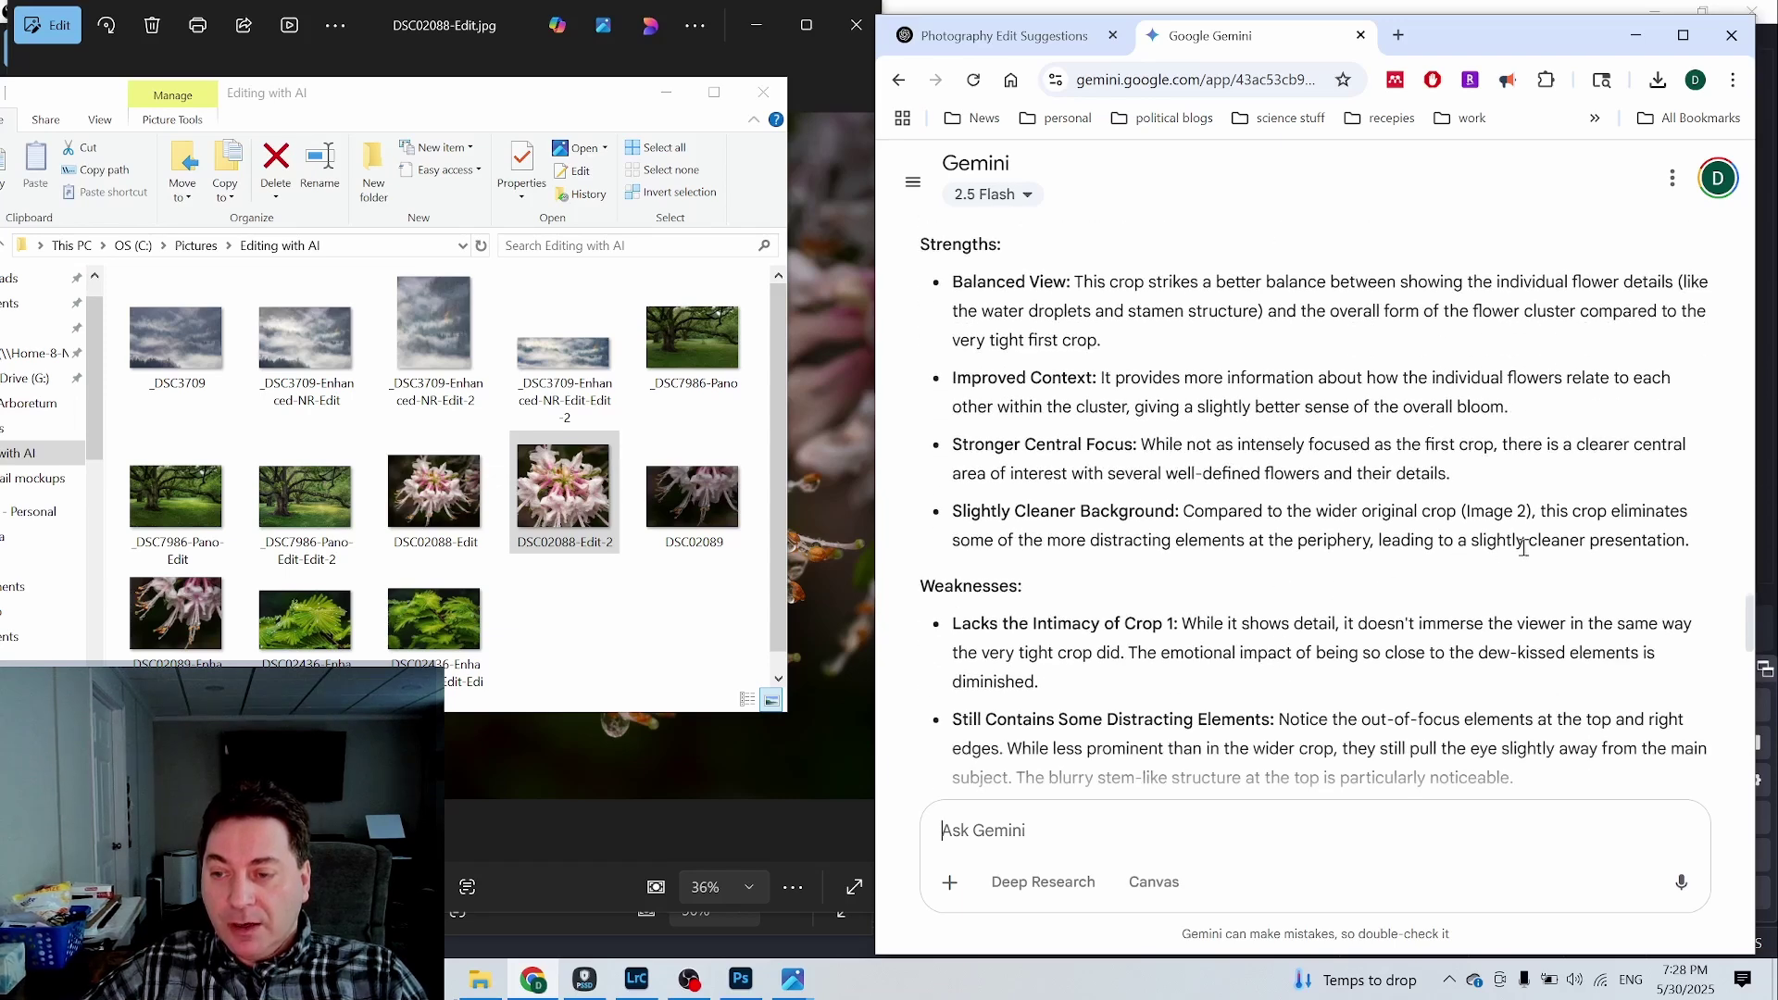
scroll(1633, 567, down, 1)
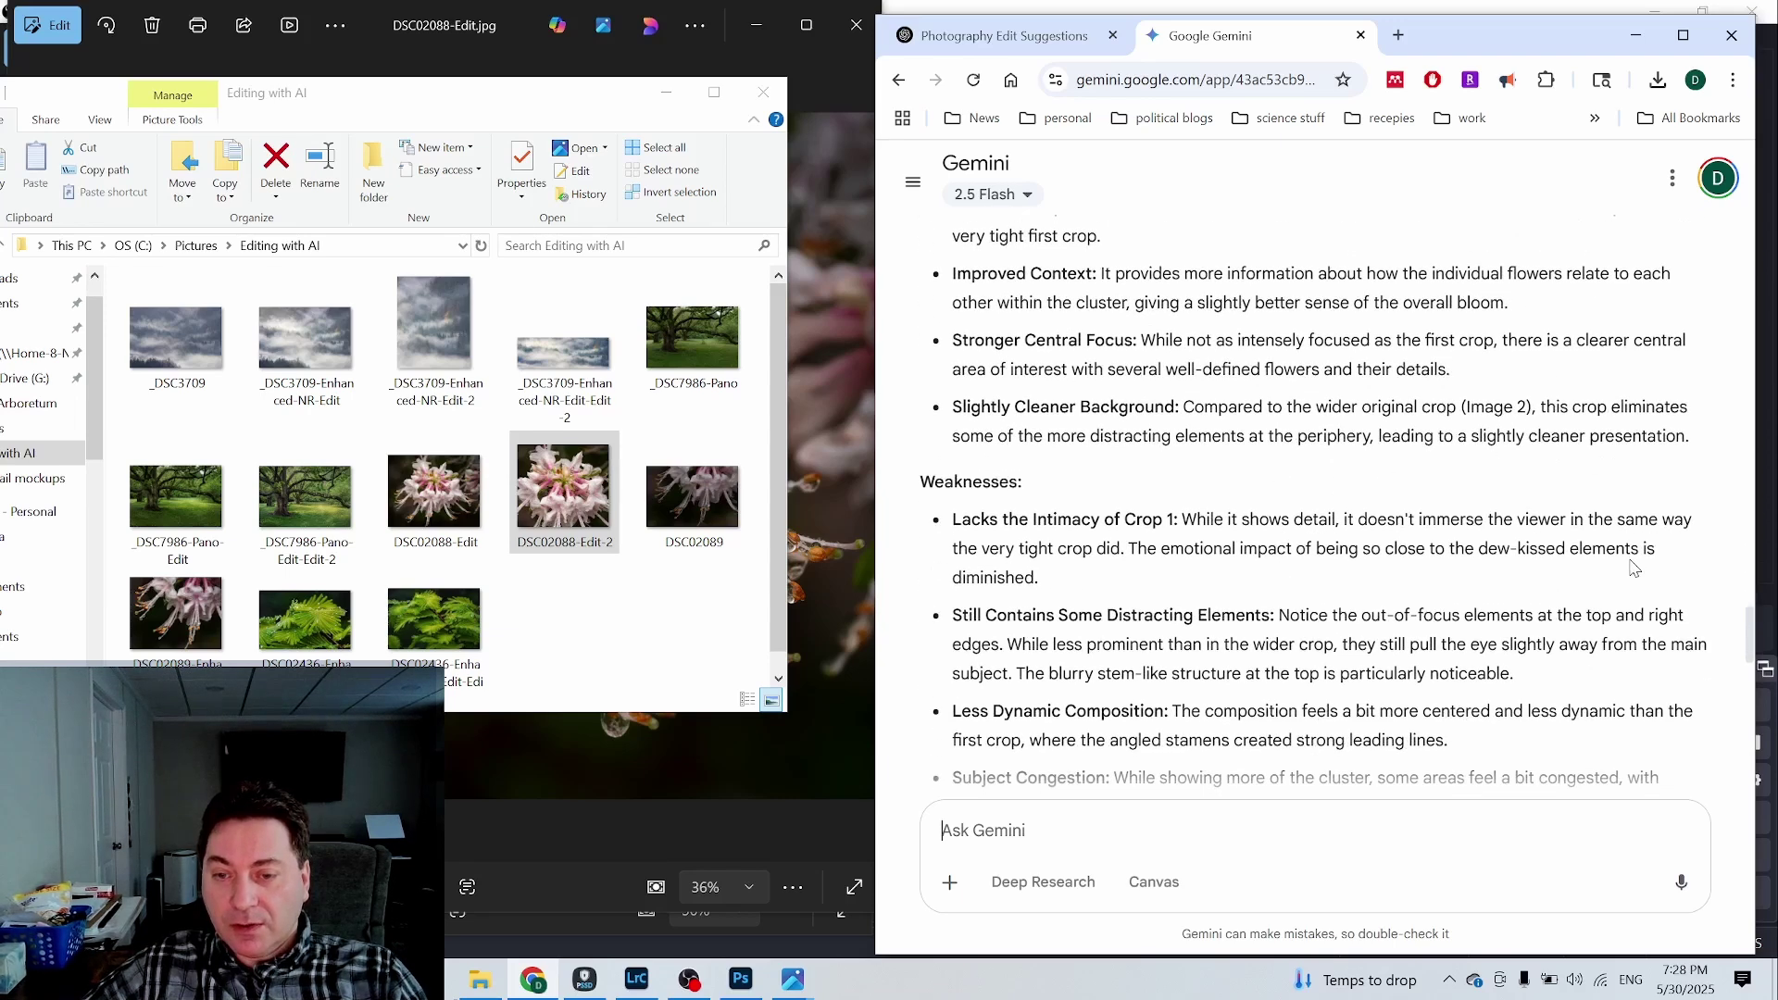
scroll(1632, 568, down, 1)
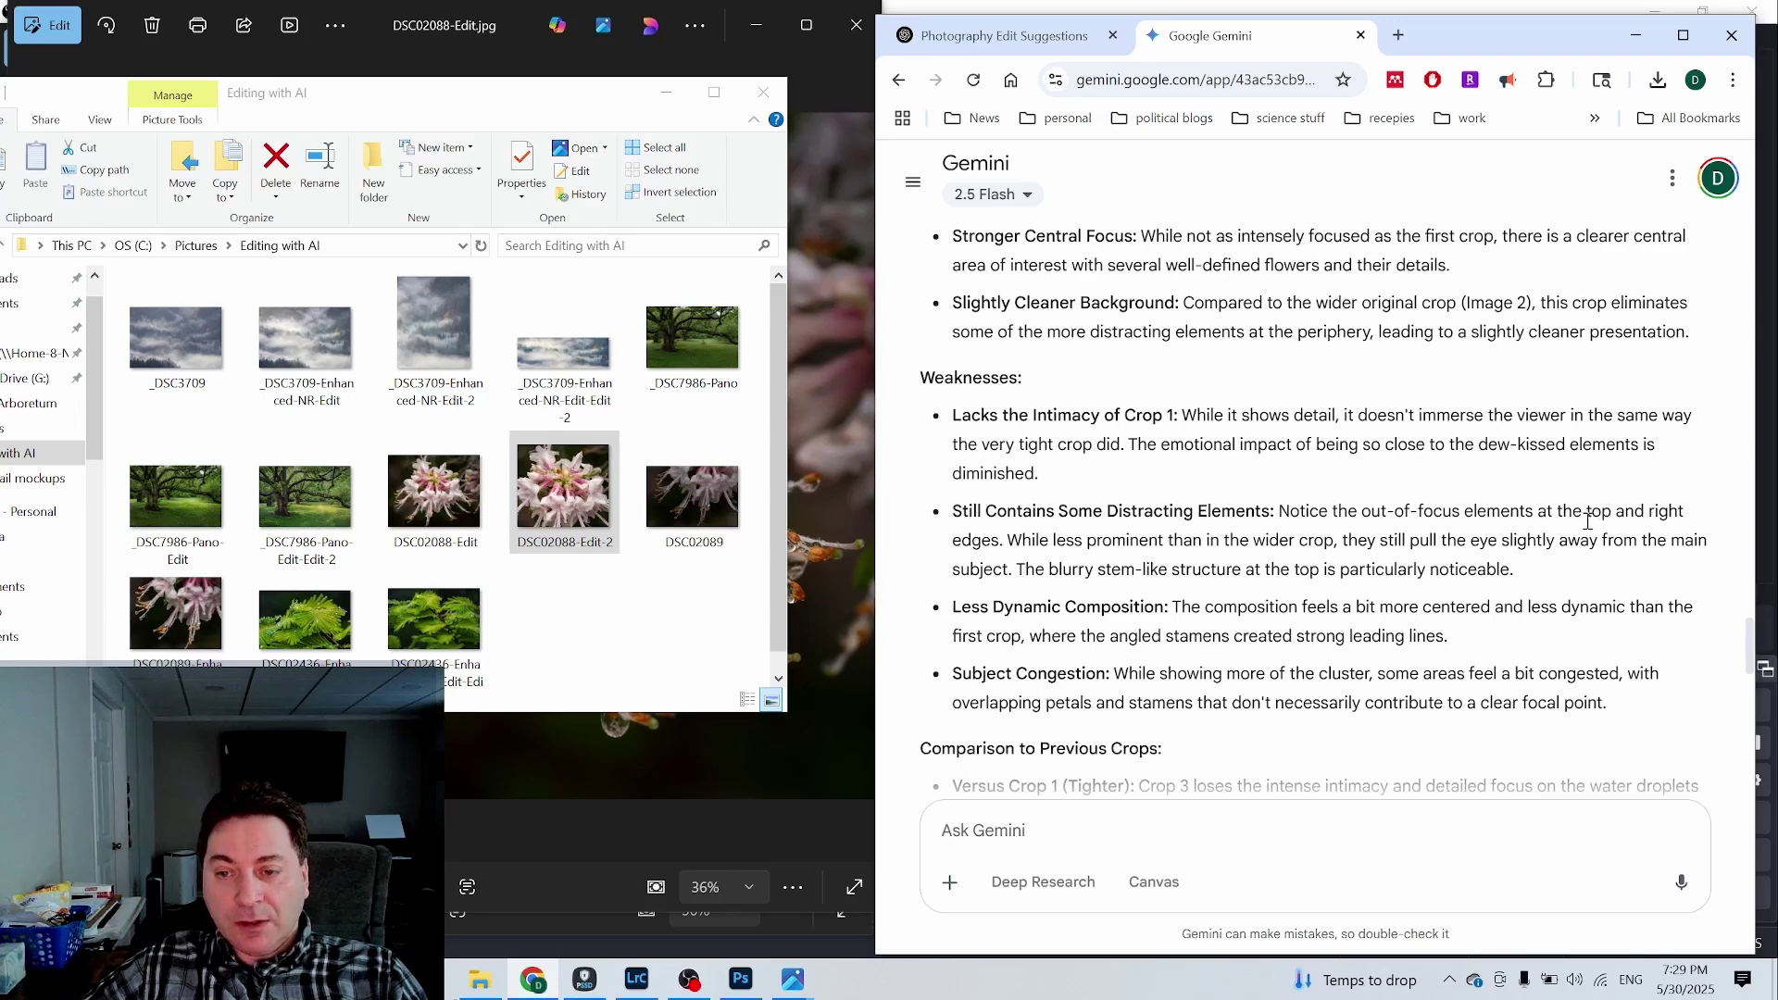
scroll(1584, 521, down, 1)
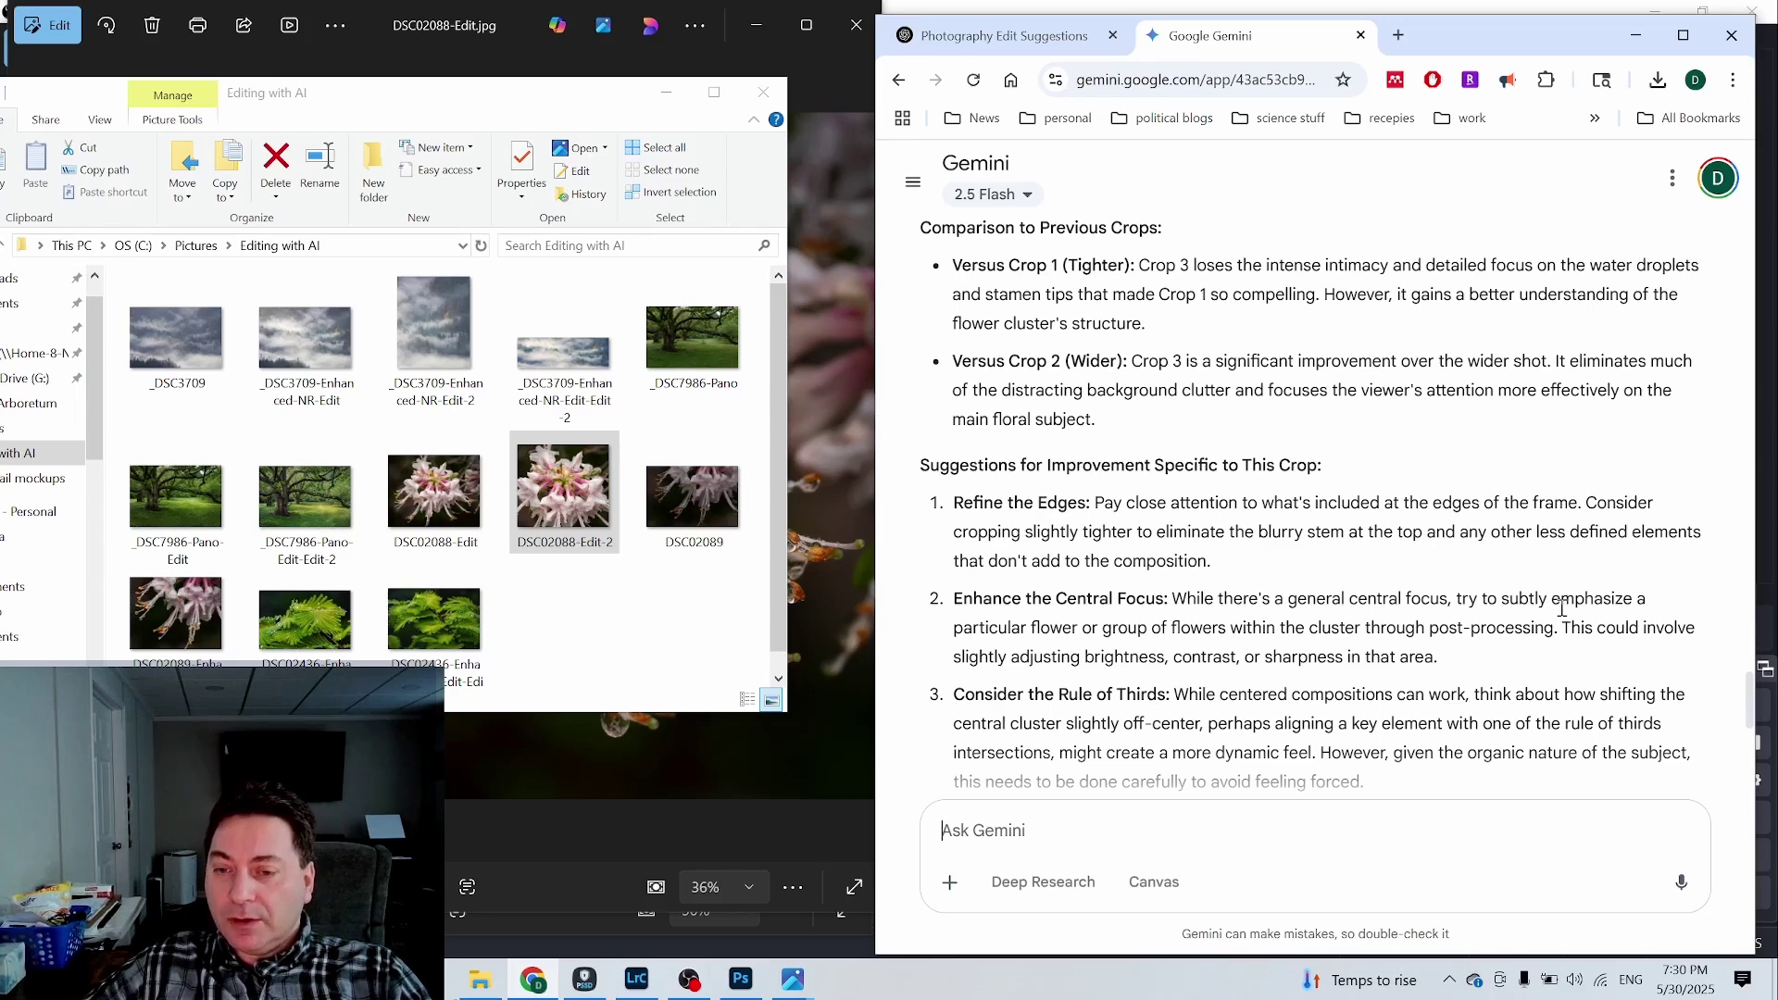
Step: Read the improvement suggestions for this crop, the overall assessment and the verdict on which crop is best
scroll(1562, 608, down, 1)
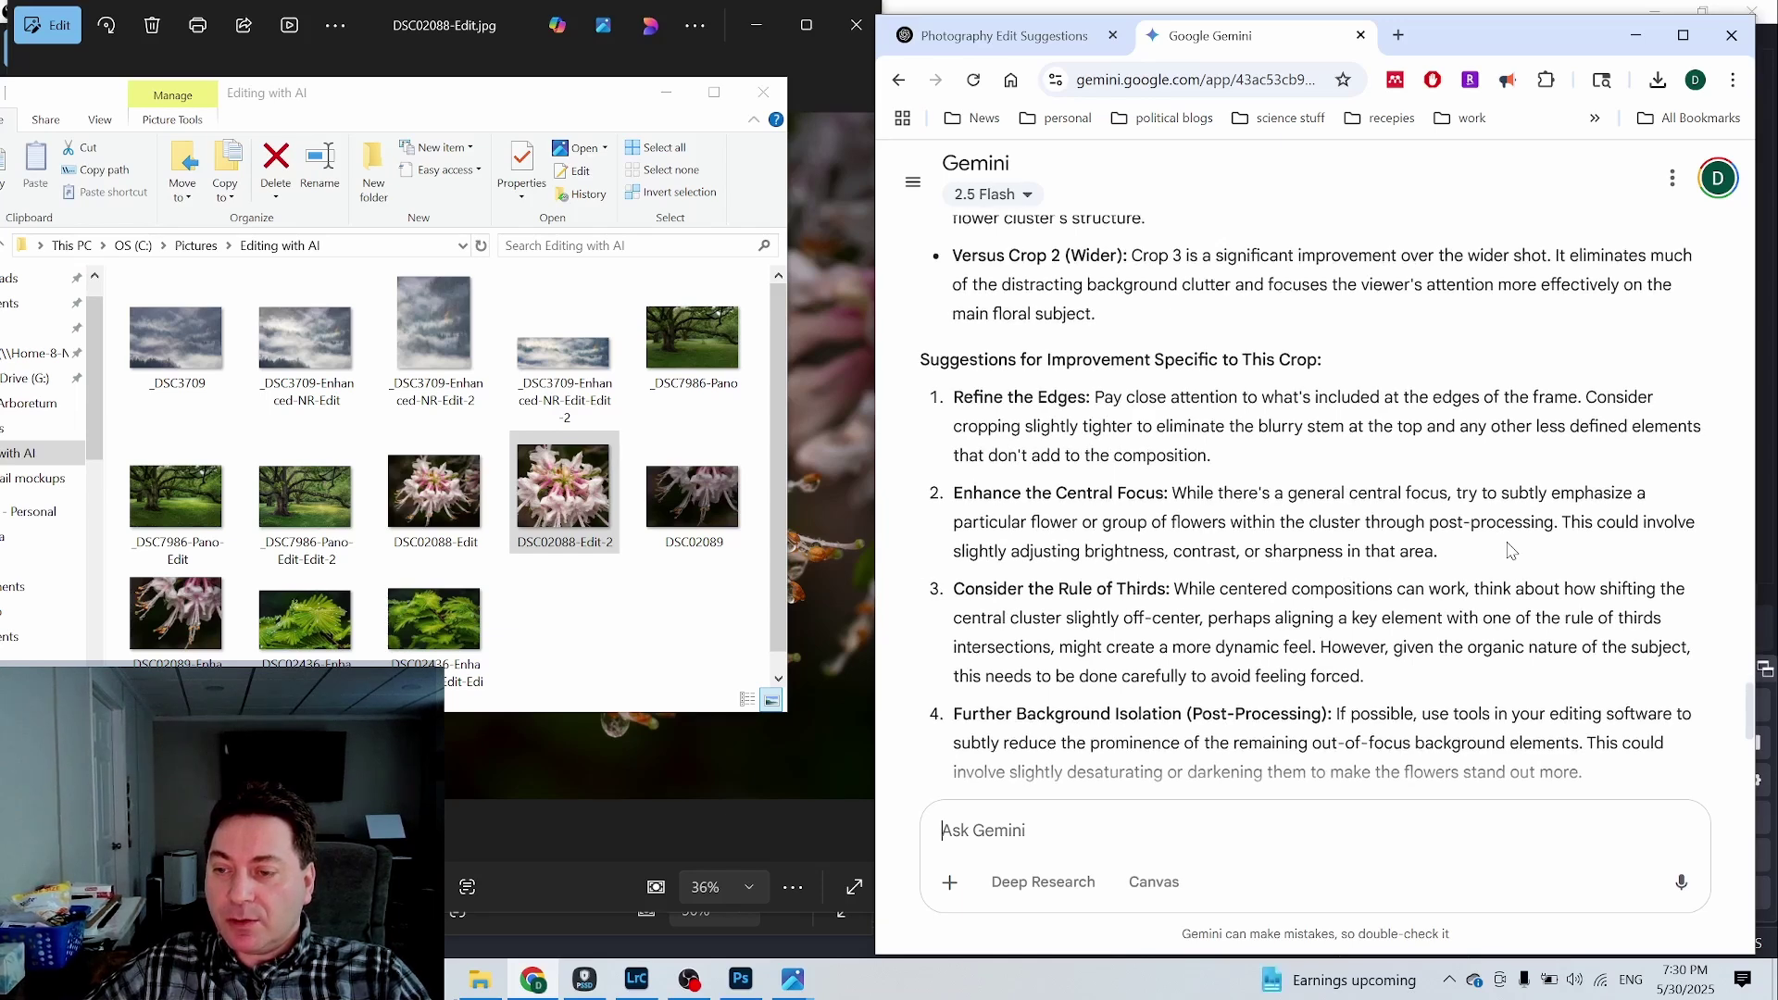
scroll(1509, 547, down, 1)
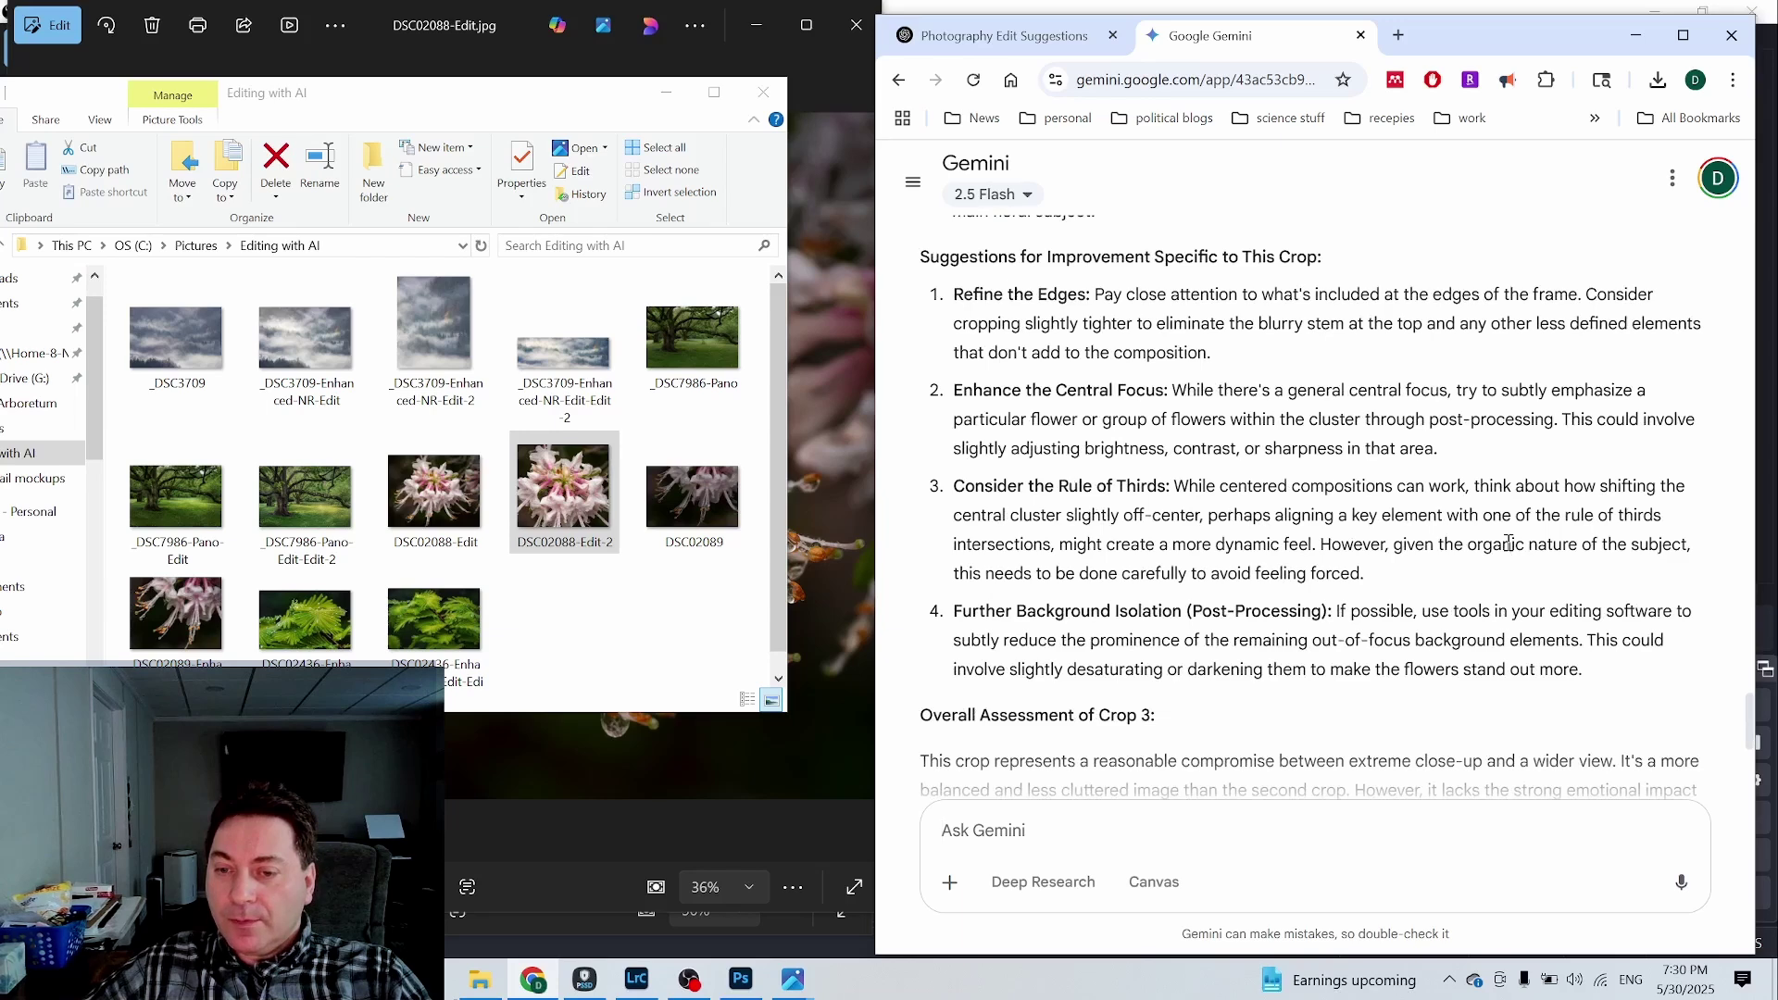
scroll(1509, 544, down, 2)
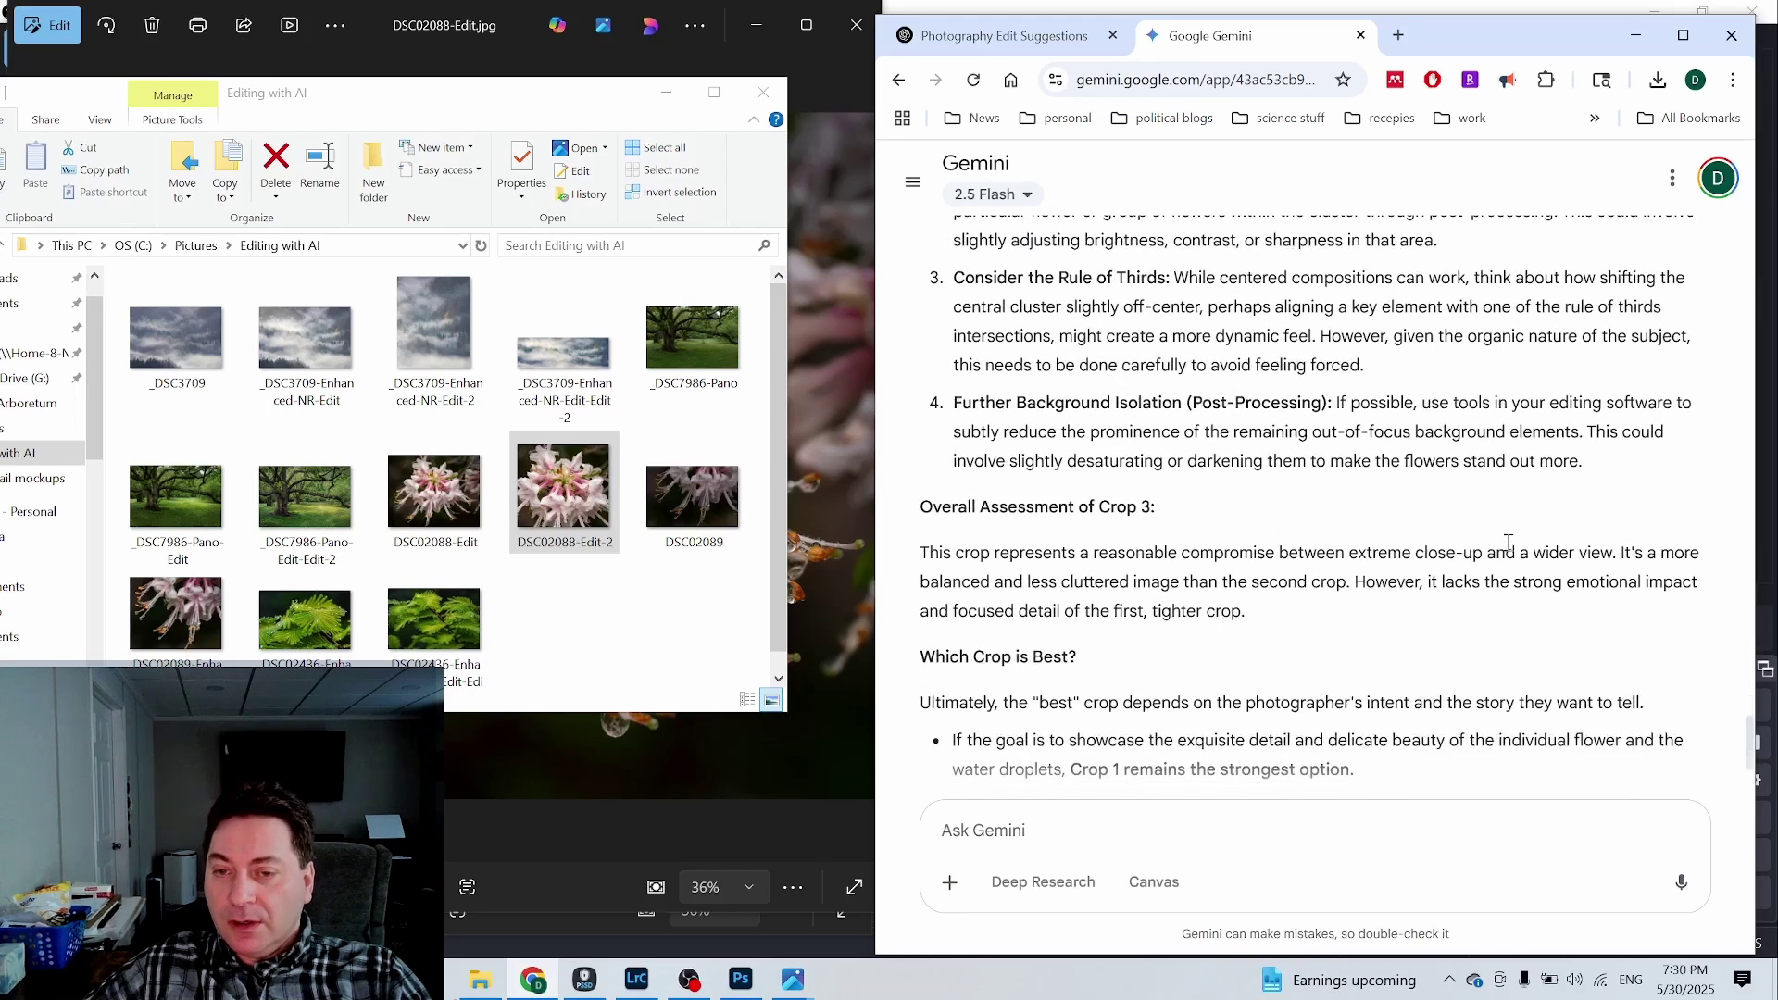
scroll(1509, 543, down, 1)
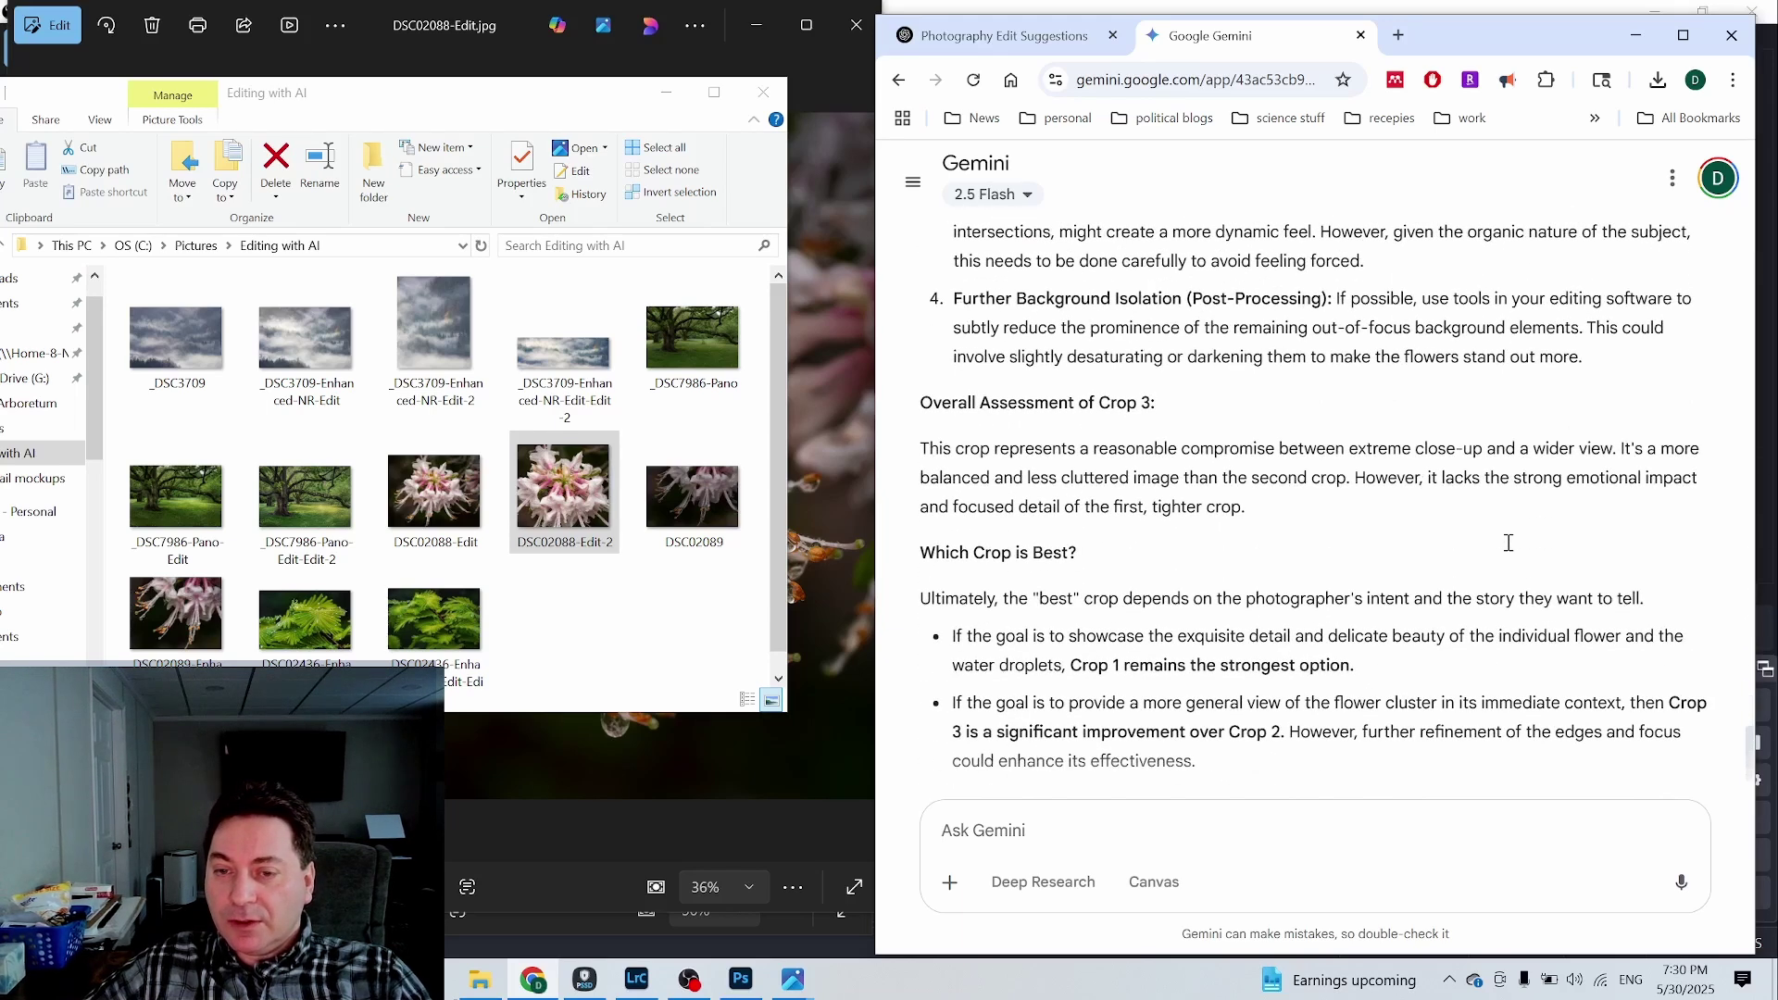
scroll(1508, 544, down, 1)
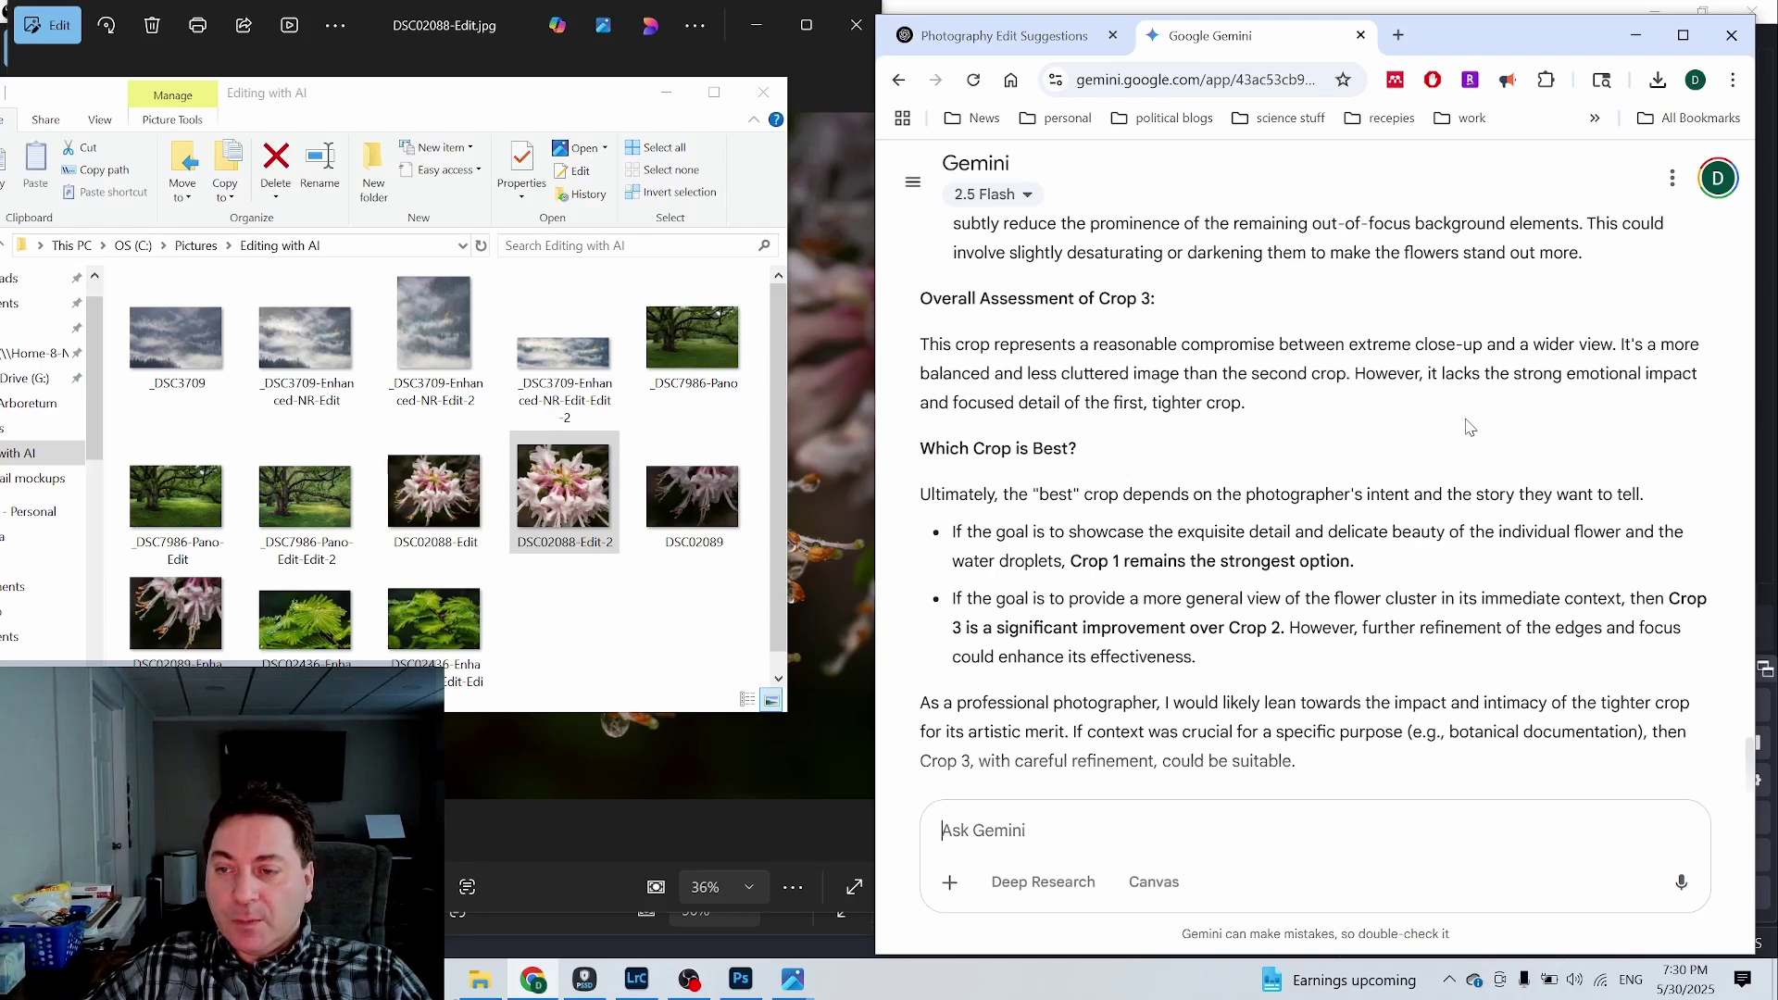
scroll(1469, 426, down, 1)
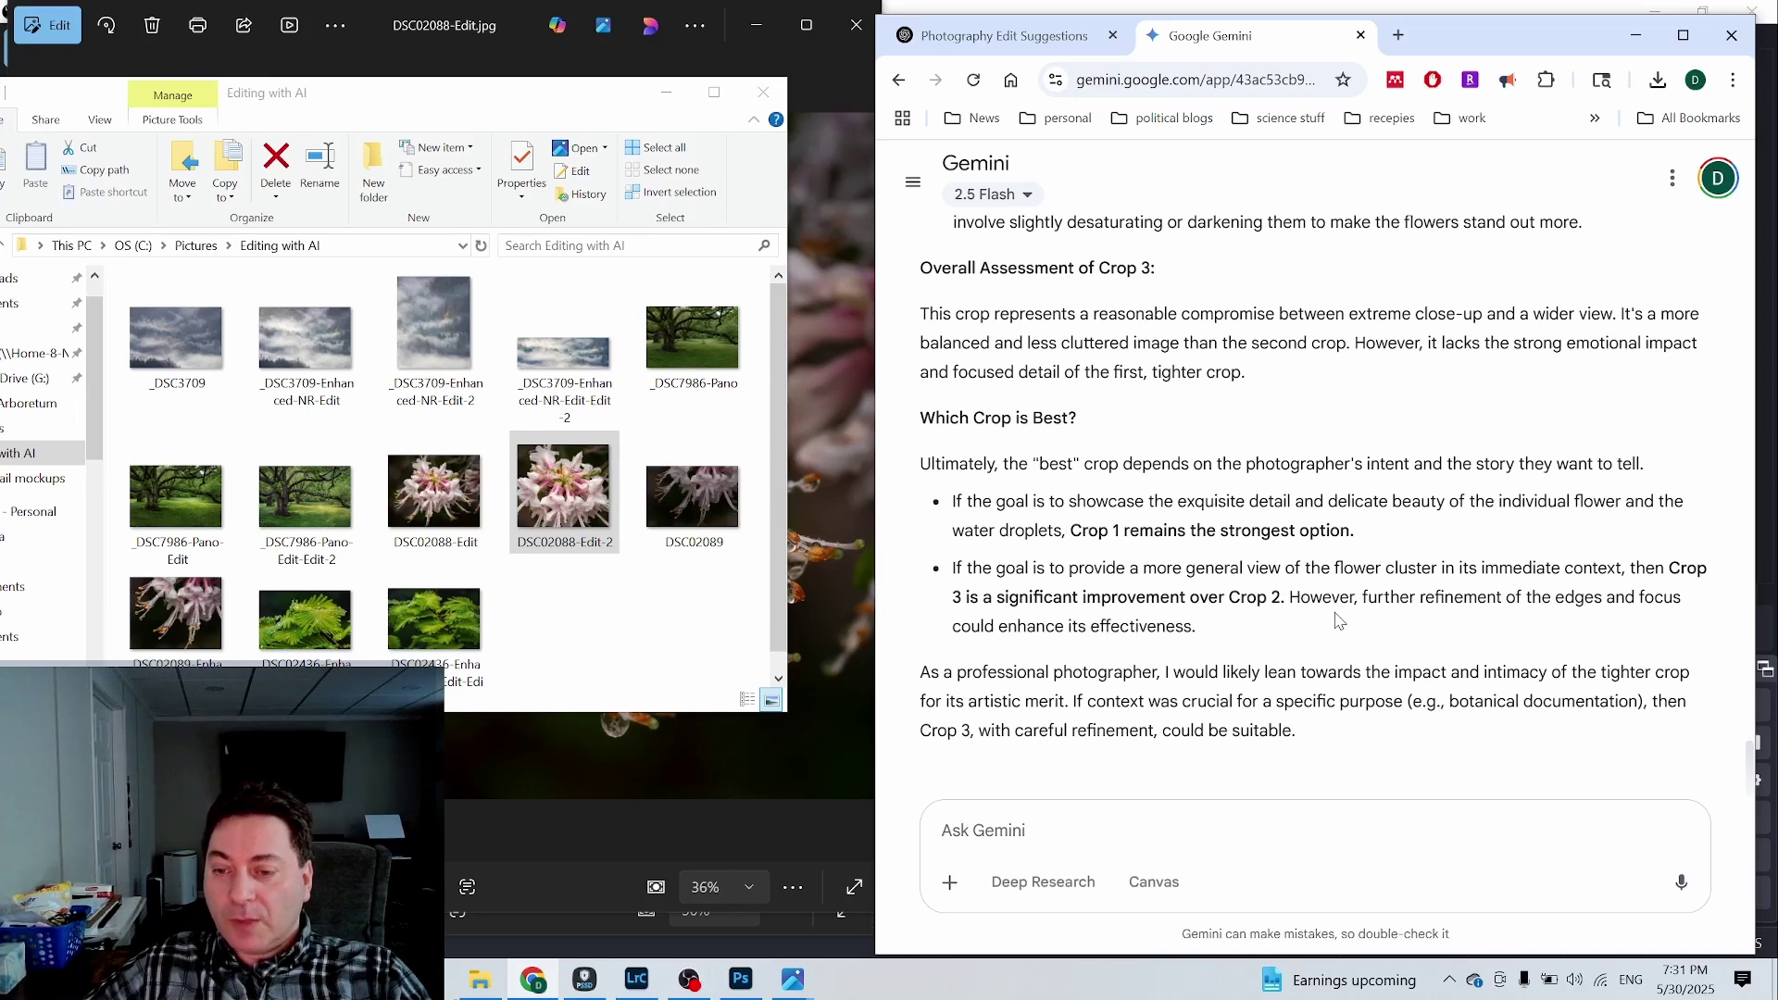
click(597, 520)
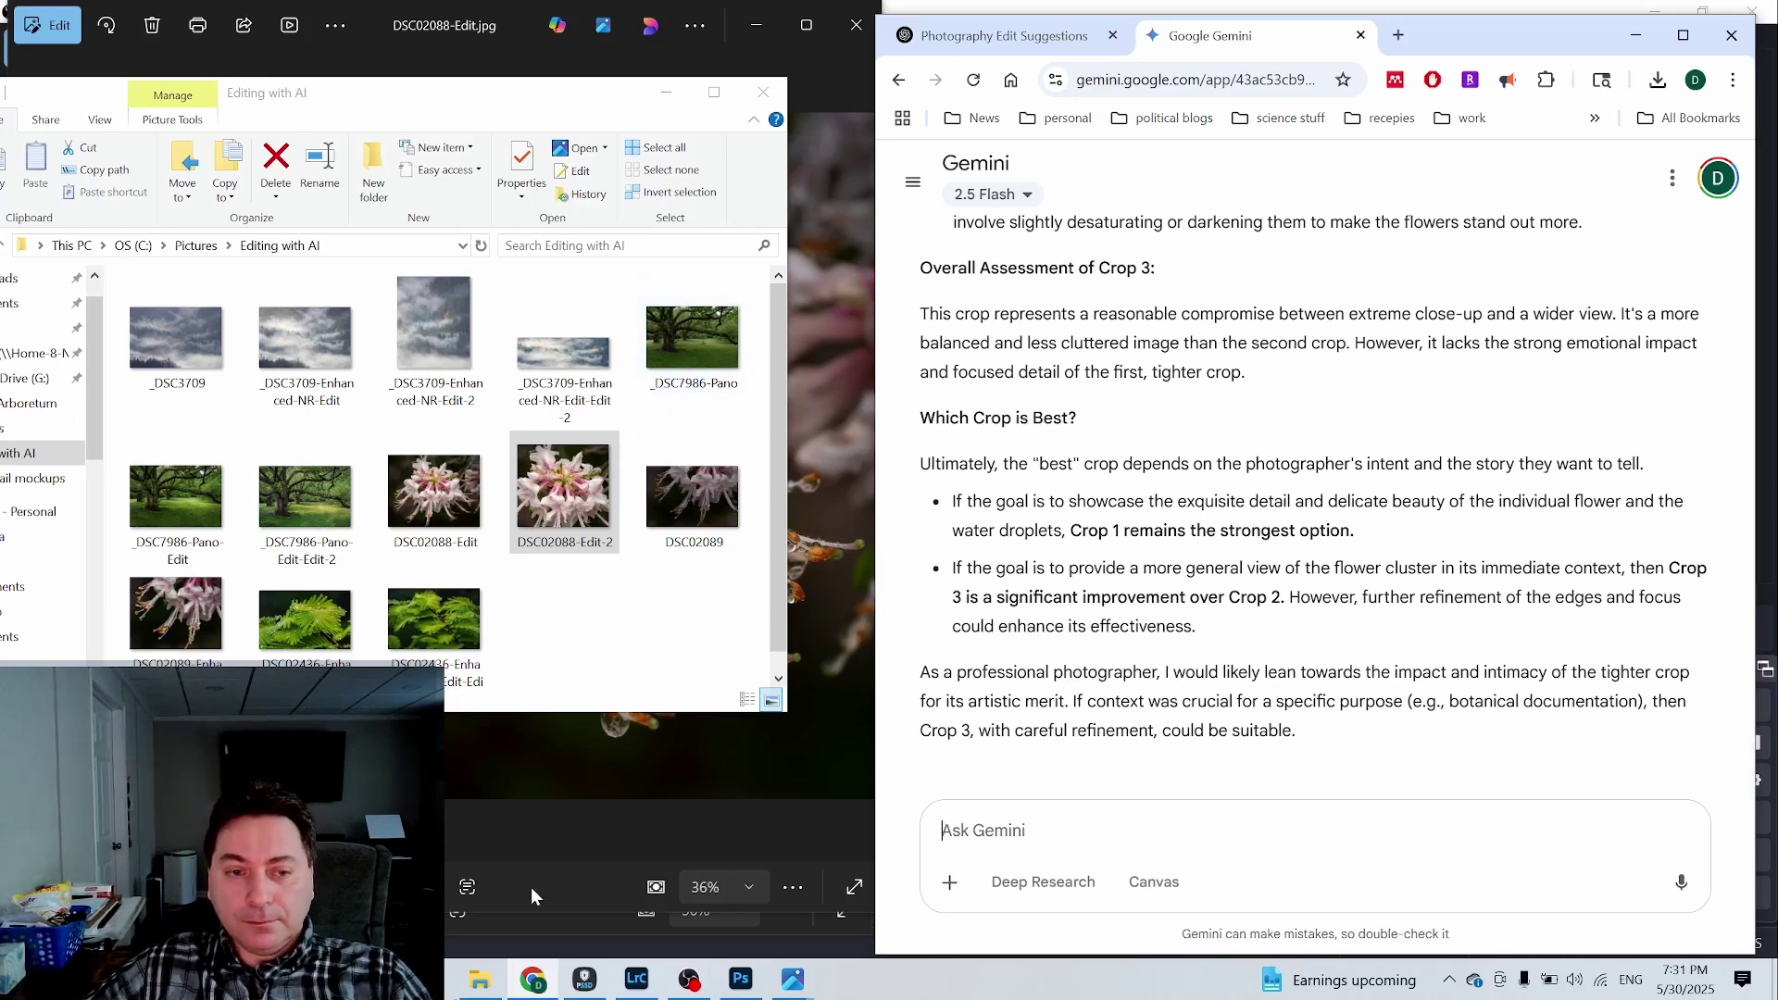
Step: Open DSC02088-Edit-2 from the Editing with AI folder in the photo viewer to look at the current crop
click(565, 520)
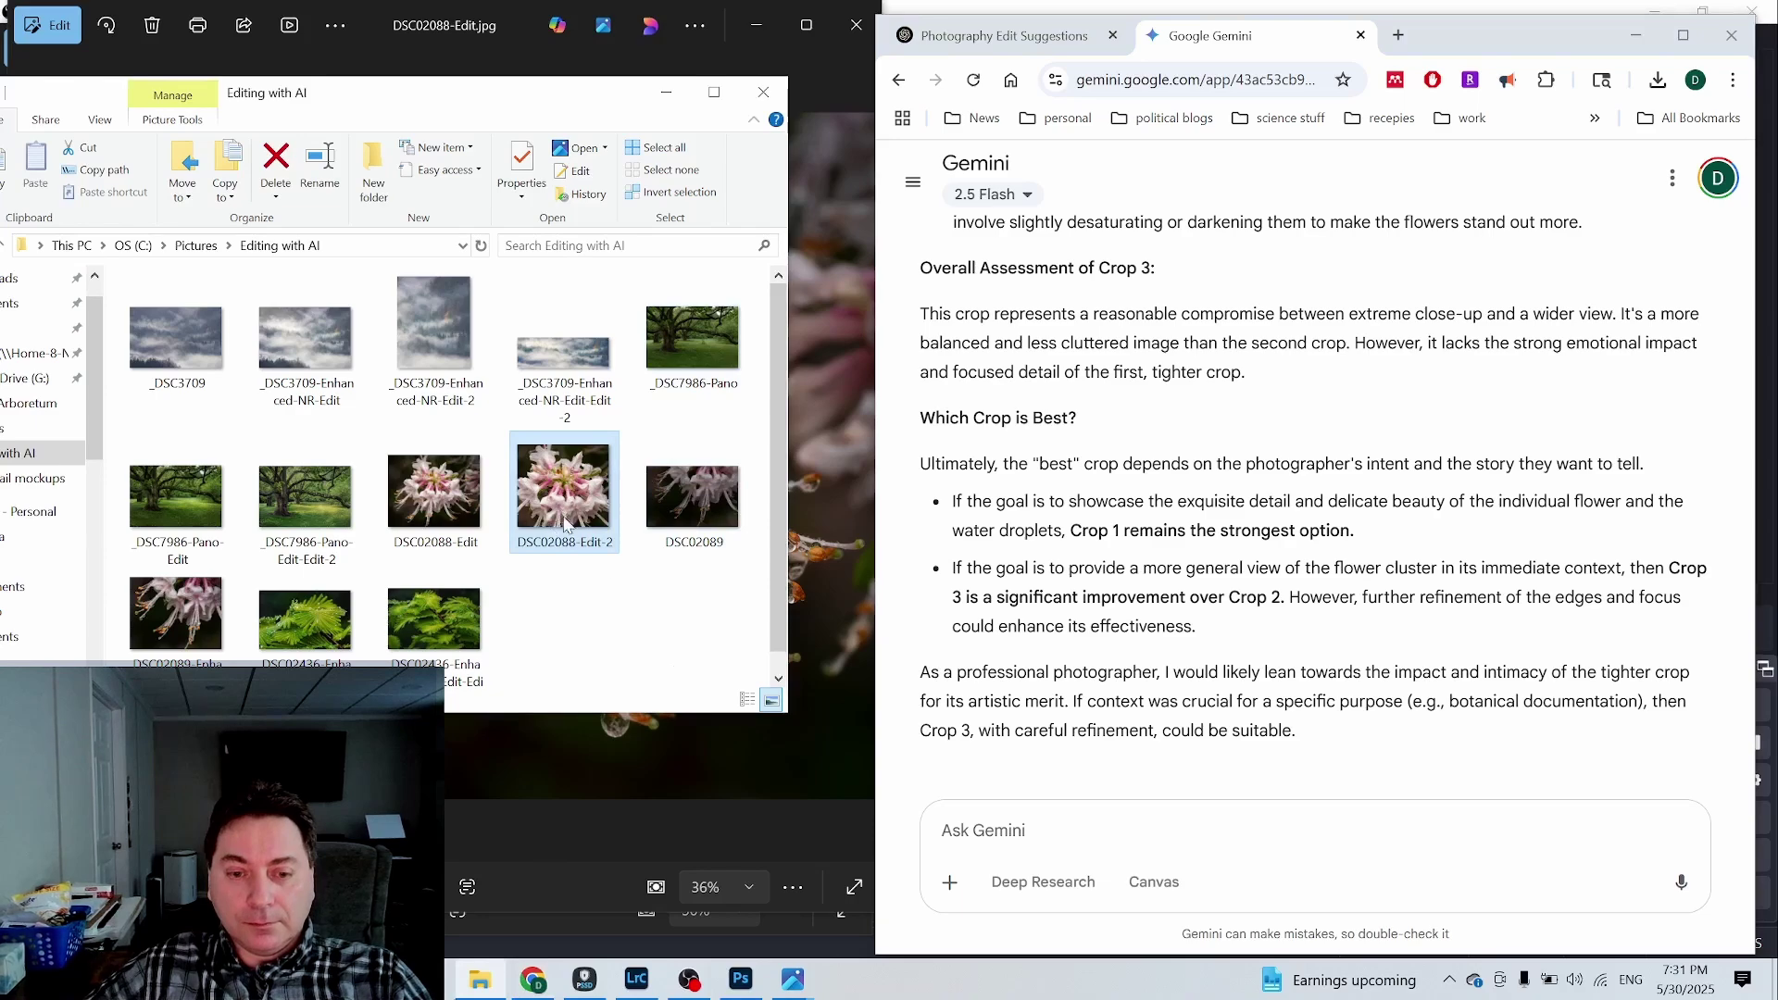
click(793, 979)
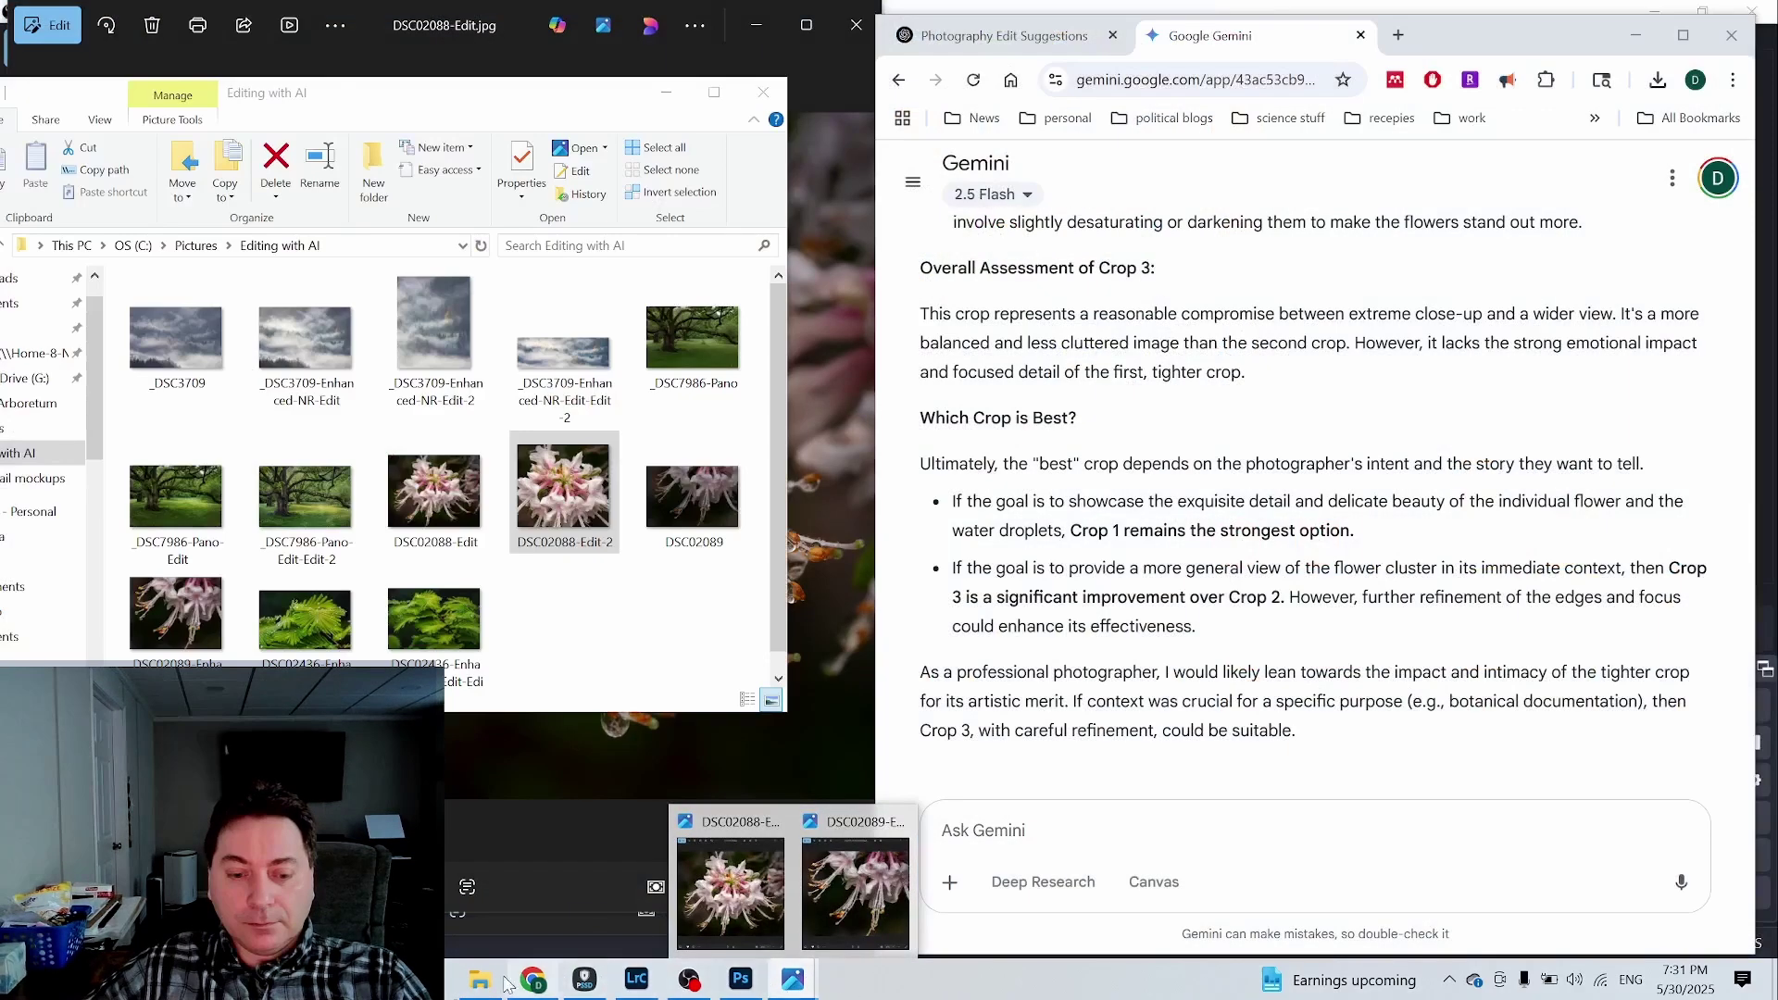
click(512, 535)
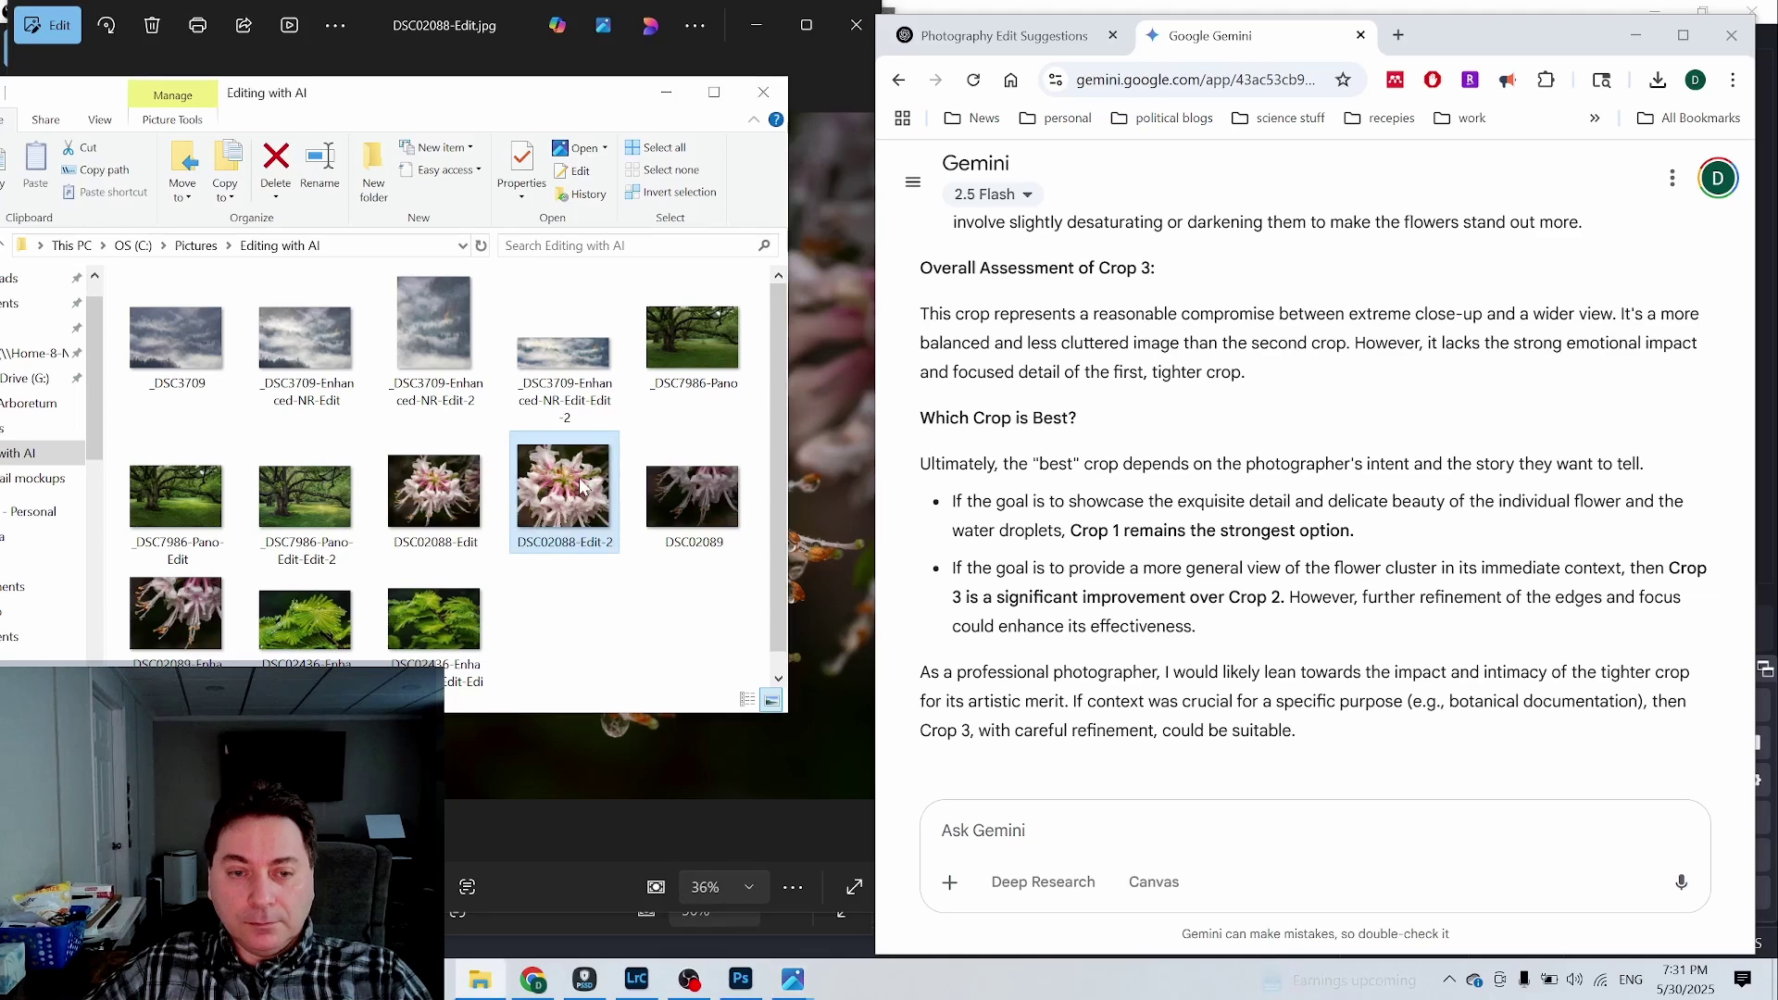
mouse_move(794, 983)
click(690, 889)
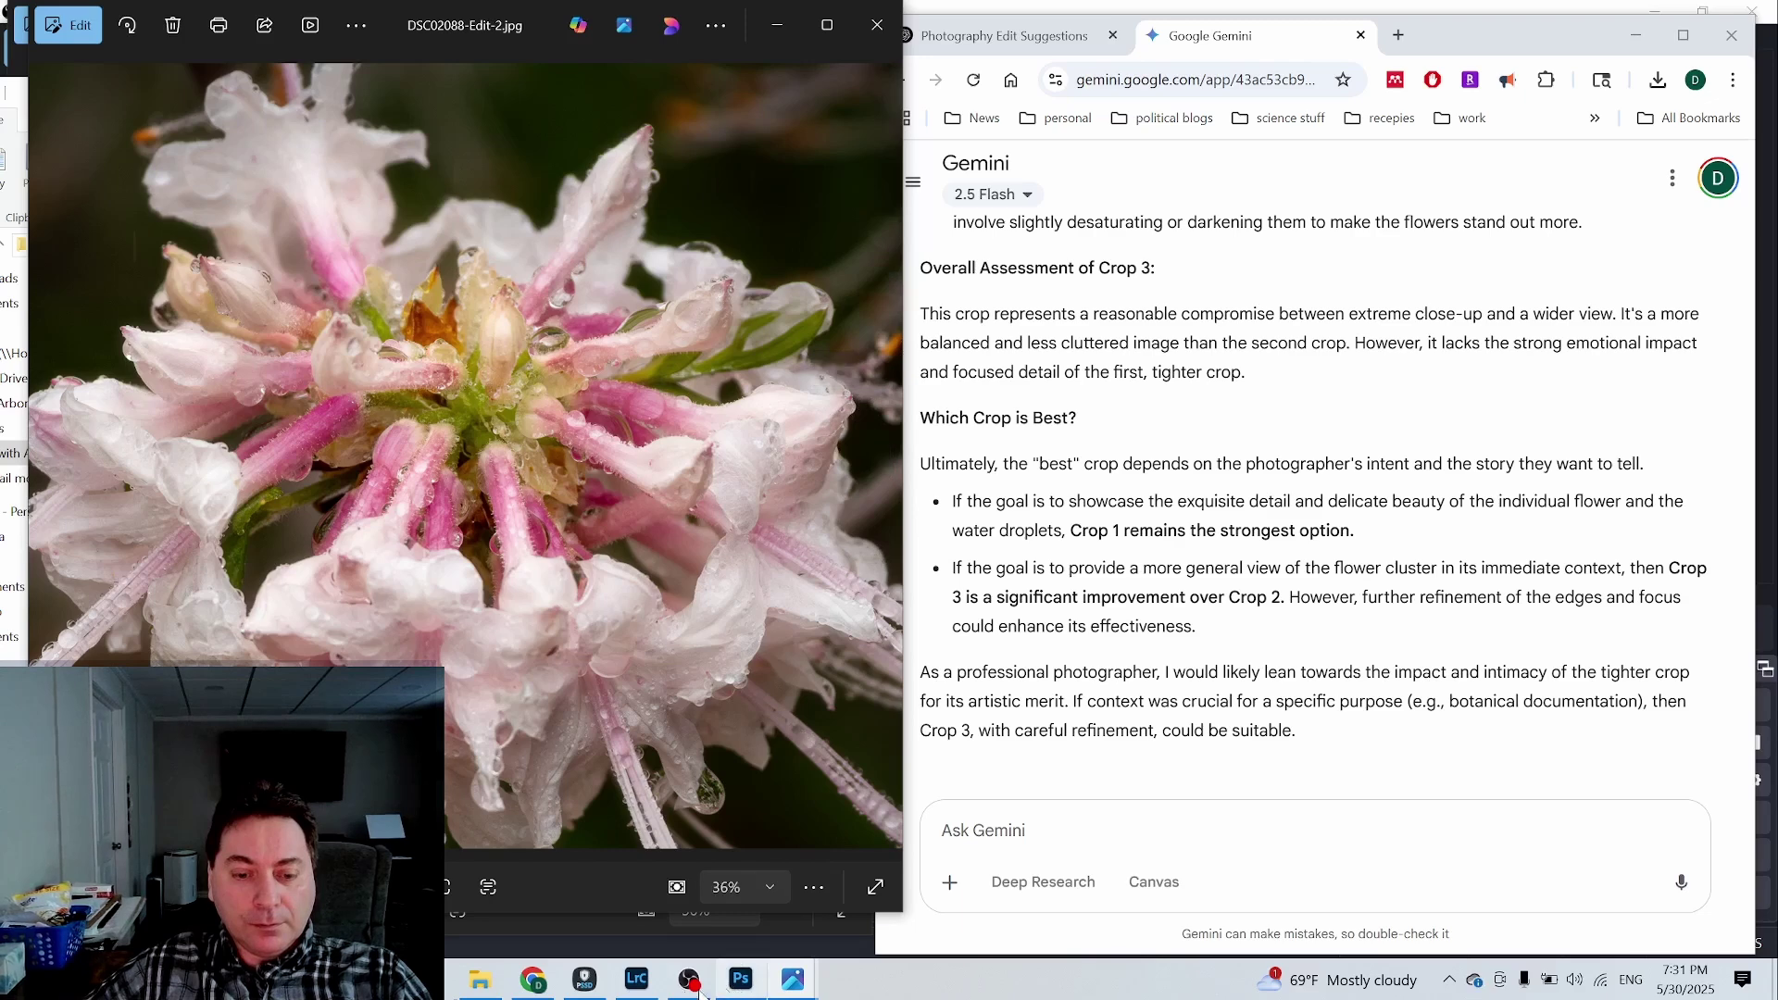
Step: Switch to Lightroom Classic and crop the flower photo tighter by moving its right, top and left edges inward
click(636, 979)
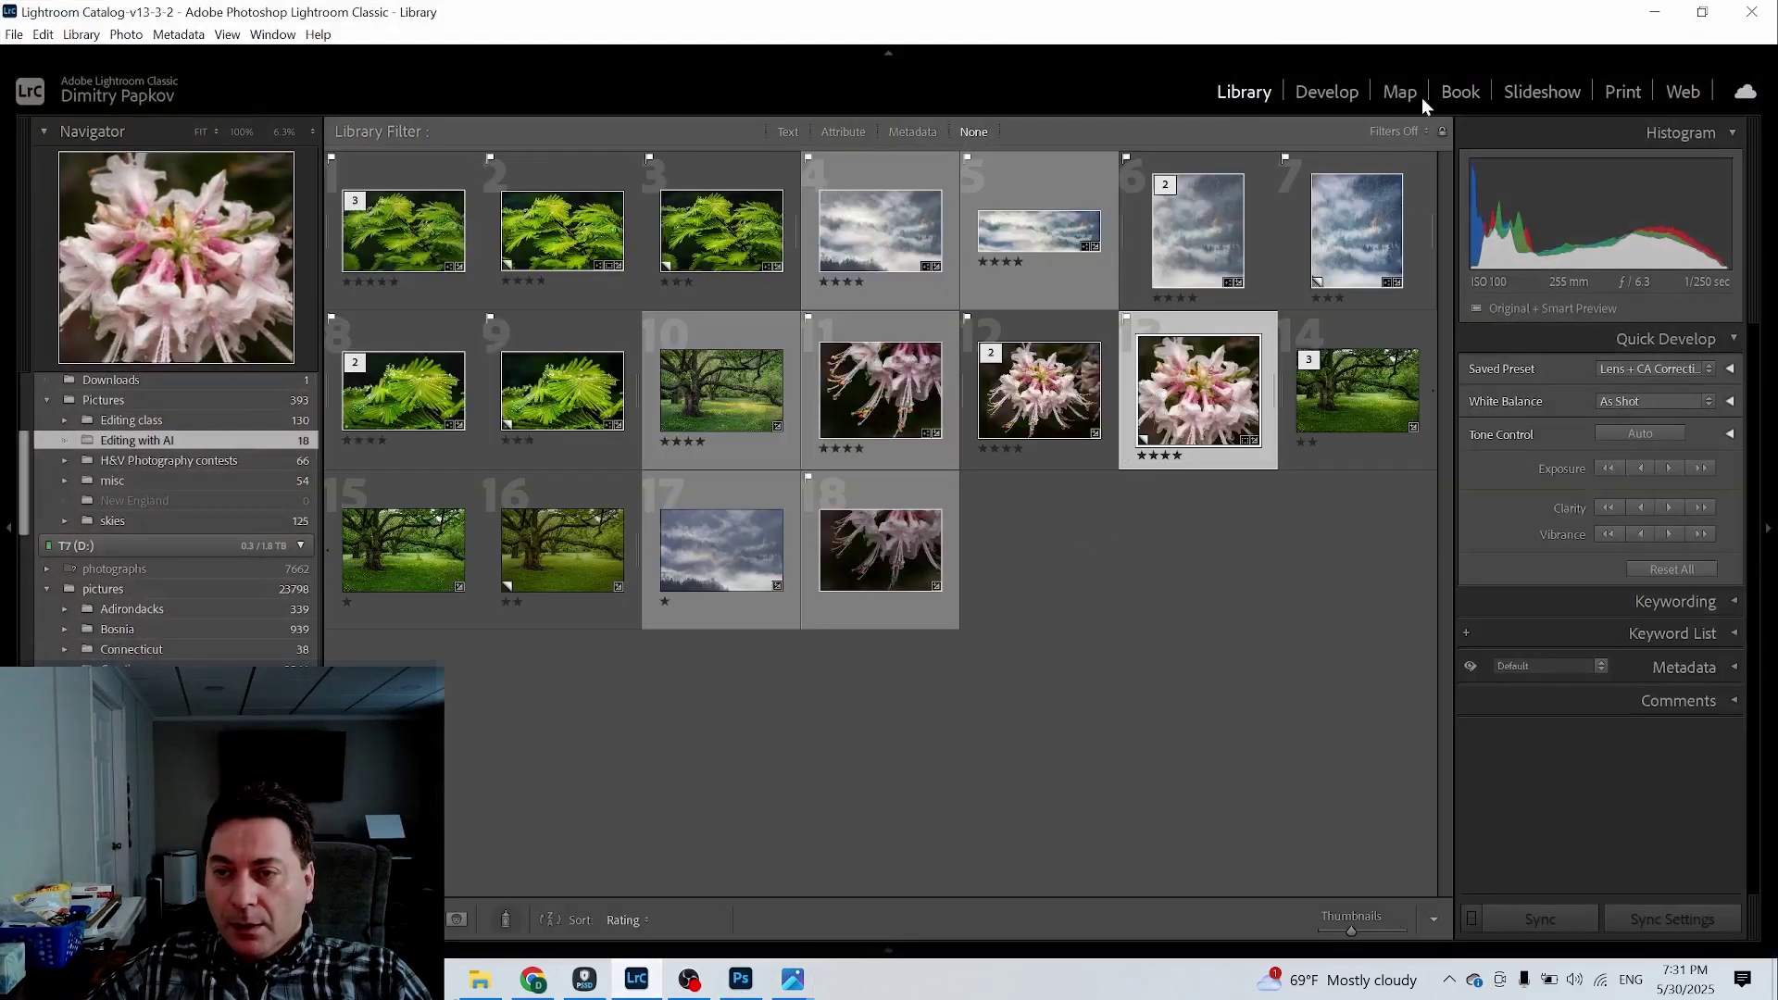
click(1324, 92)
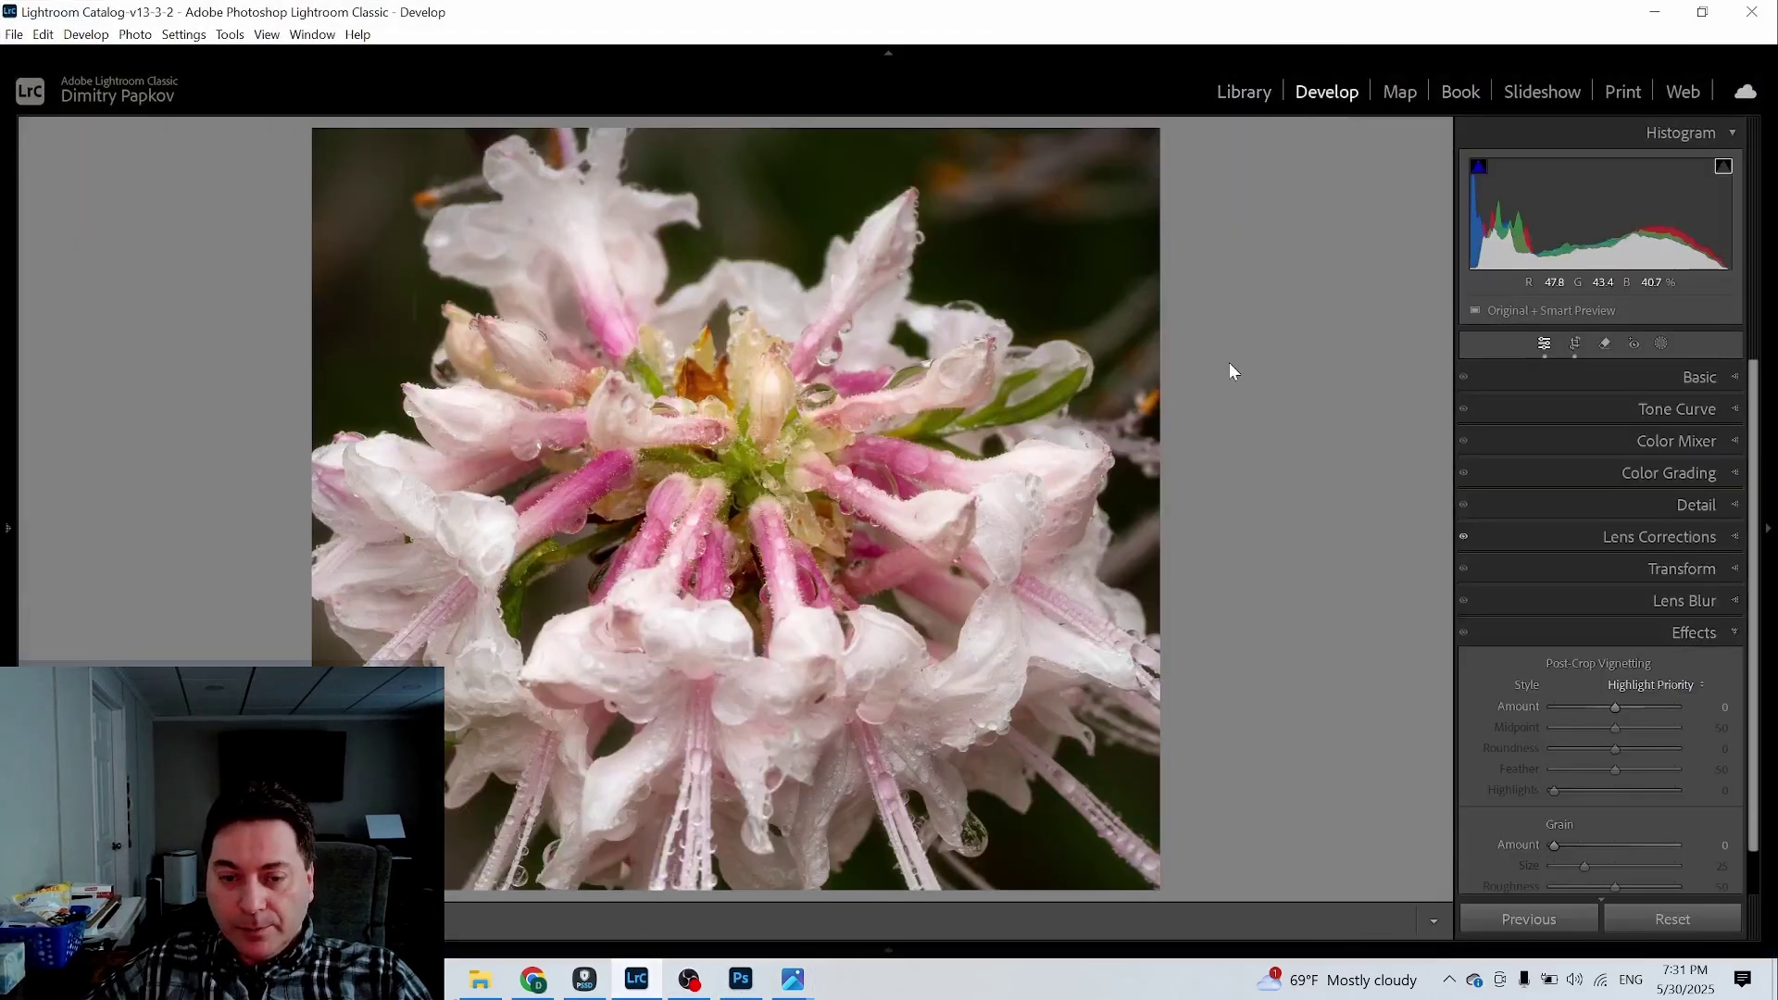
click(1574, 343)
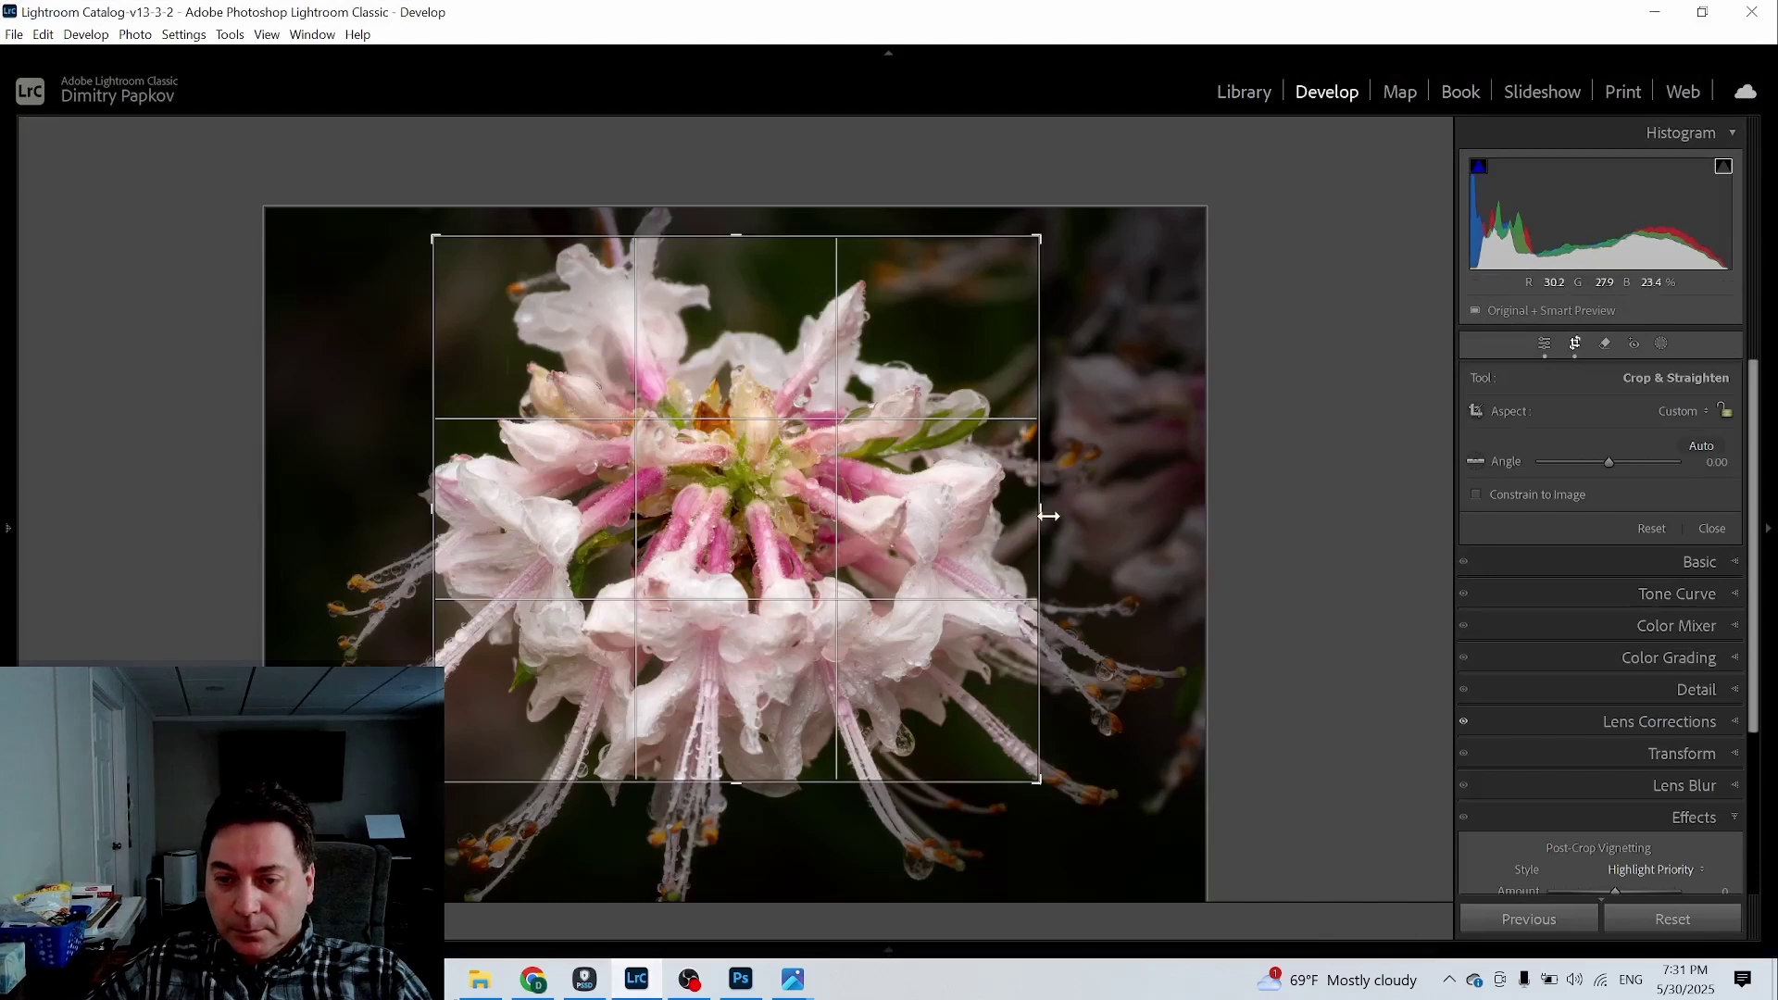
drag(1039, 508, 1025, 514)
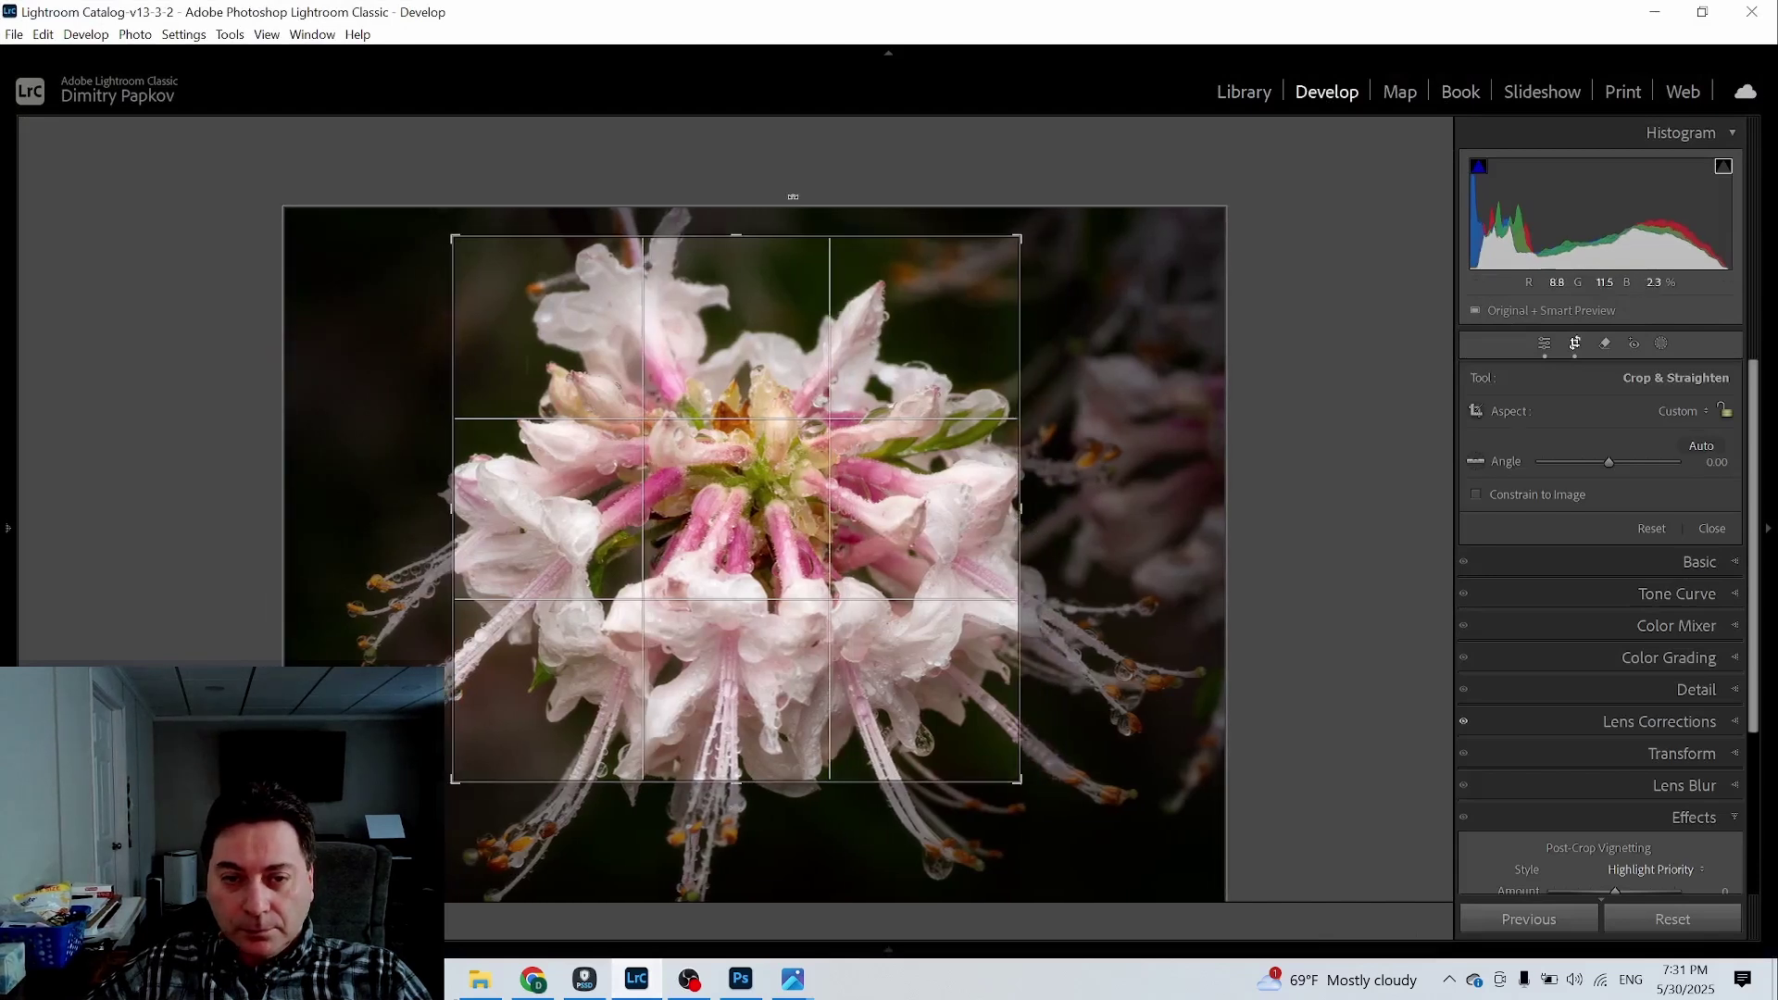
drag(723, 238, 715, 290)
drag(440, 517, 468, 518)
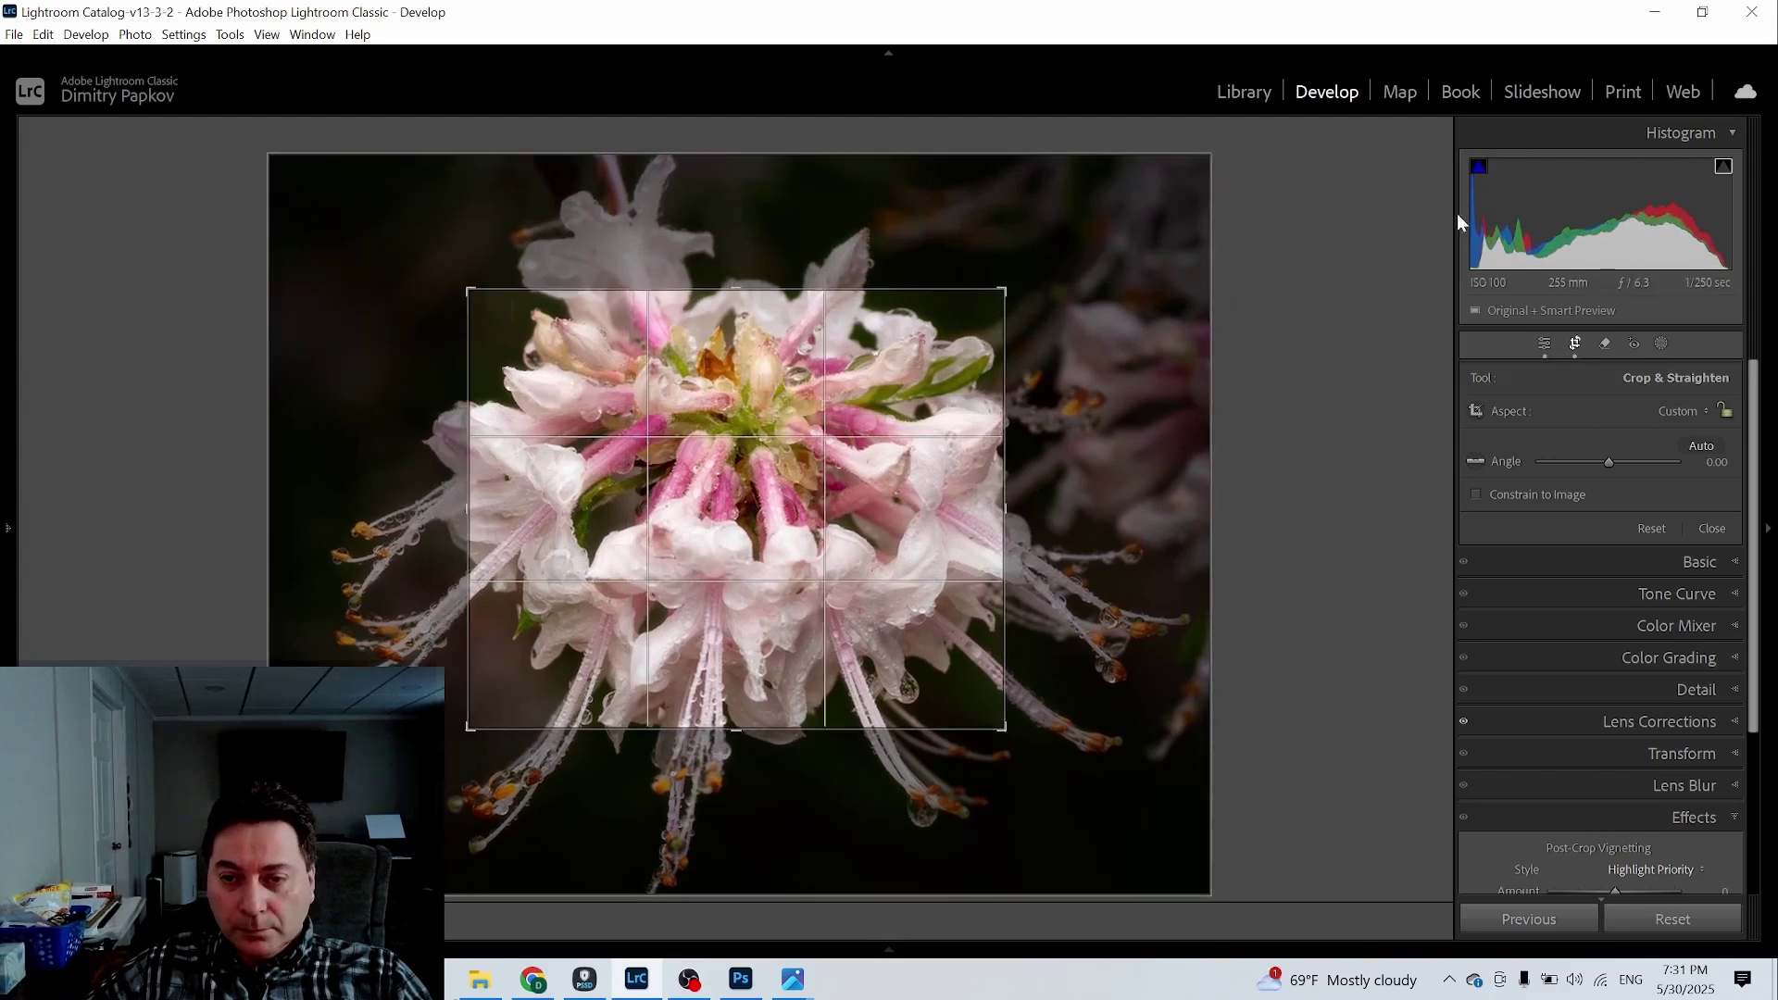
click(1570, 354)
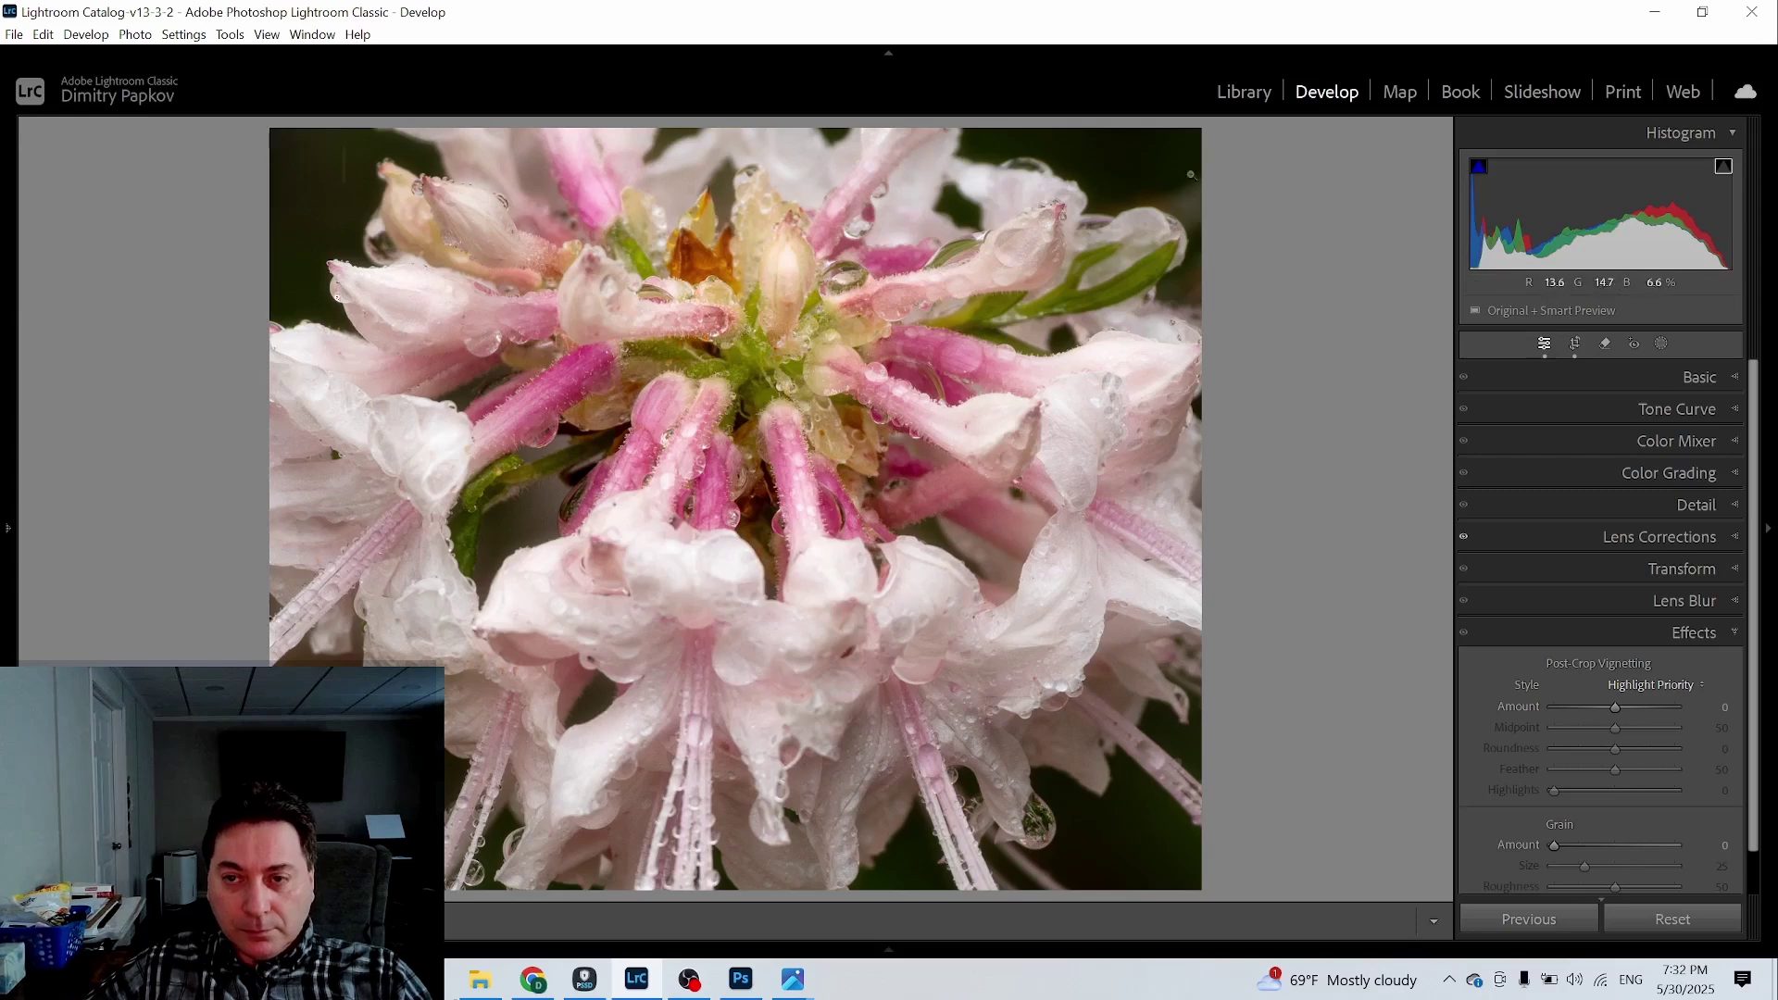
Step: Export the recropped flower photo from the Library with the previous export settings, using a unique name for the existing file
click(1245, 94)
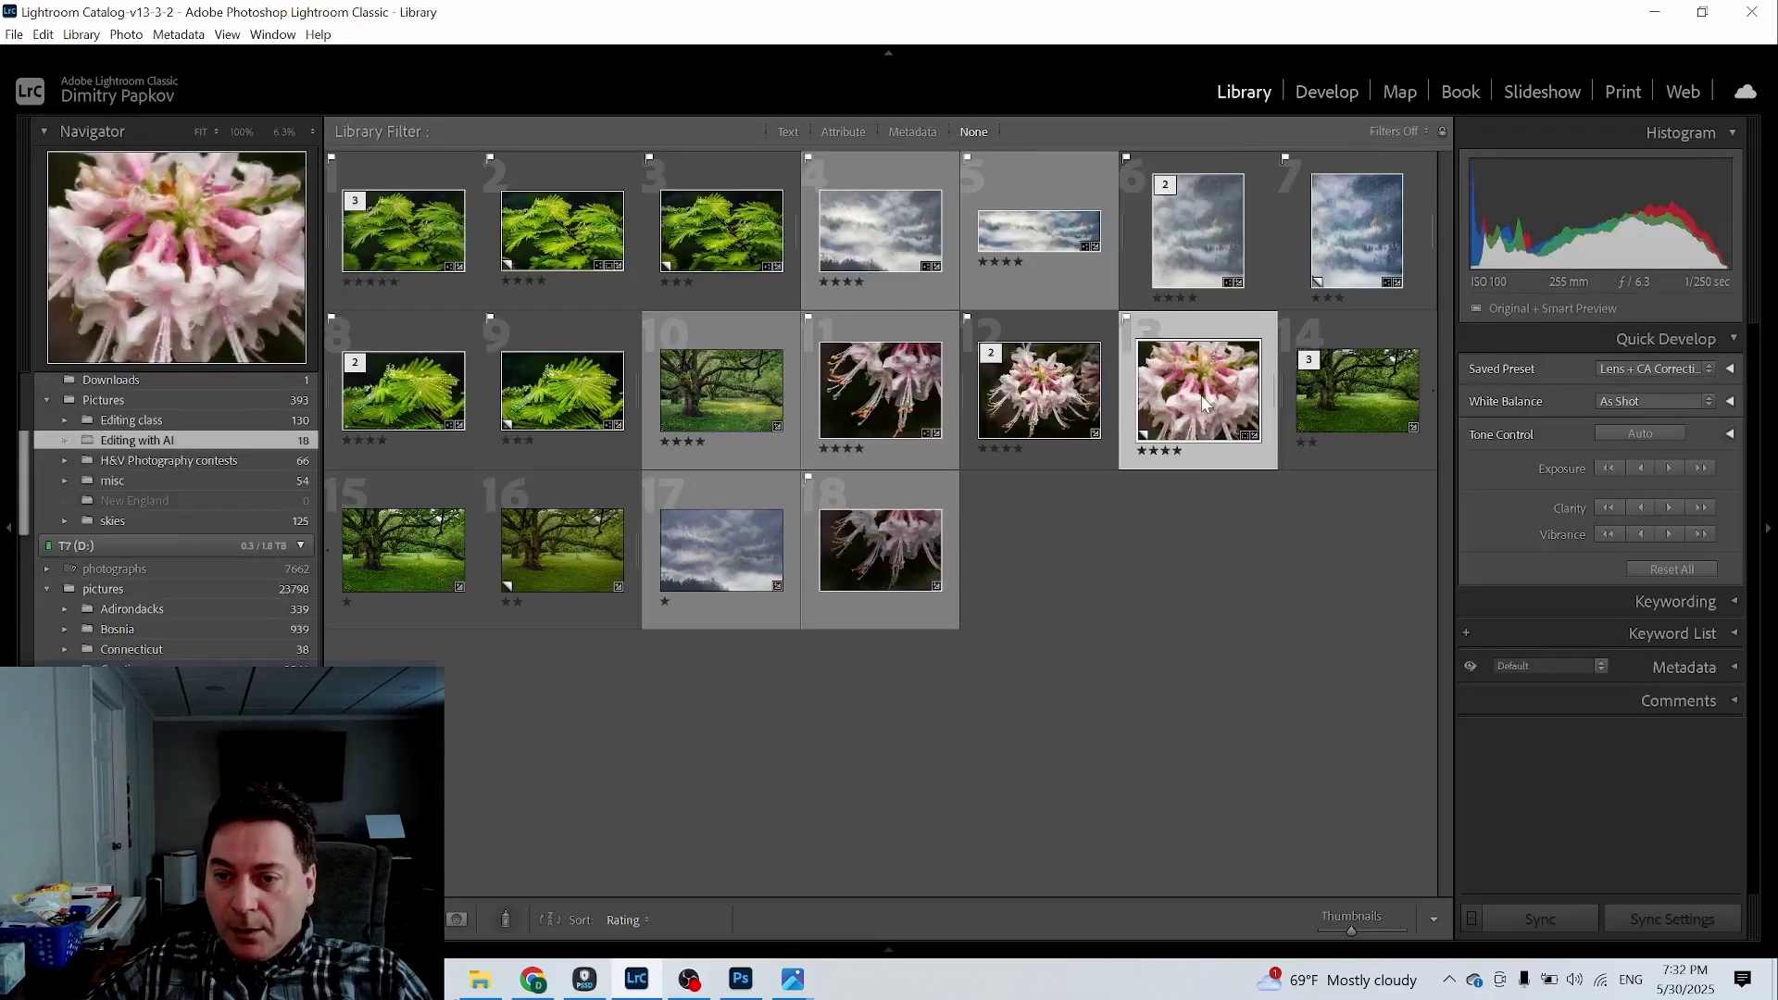
right_click(1222, 417)
mouse_move(1220, 870)
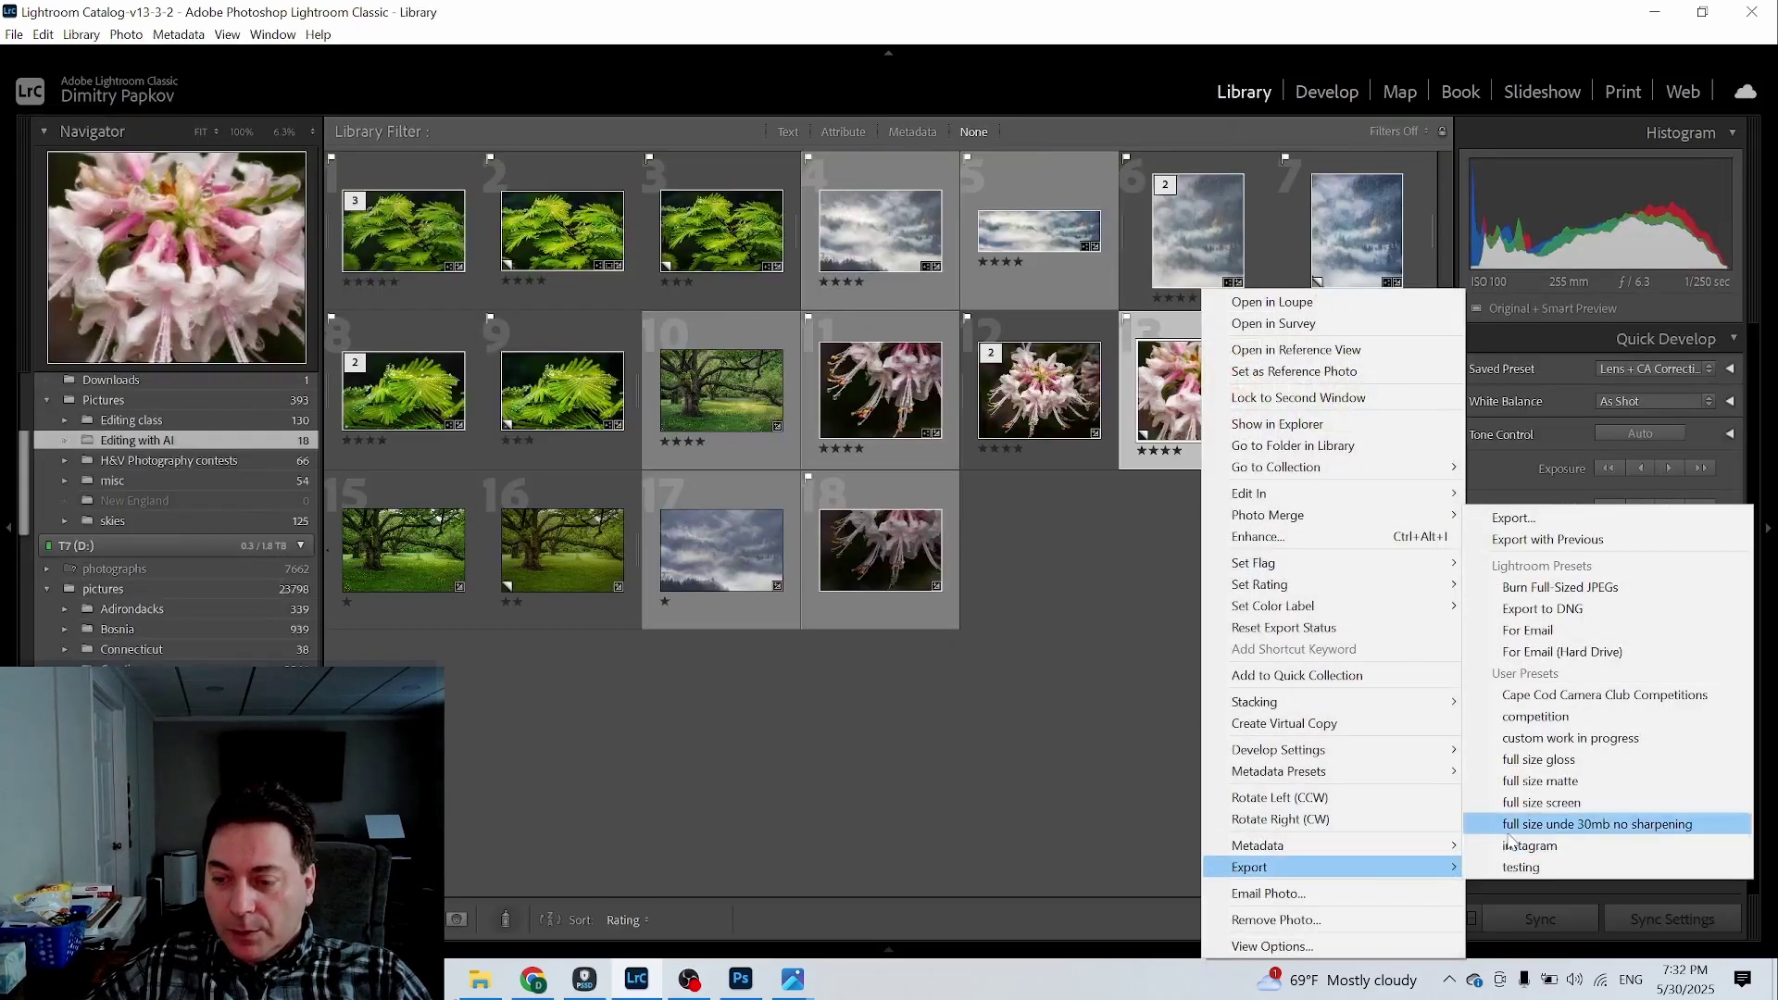
click(1546, 540)
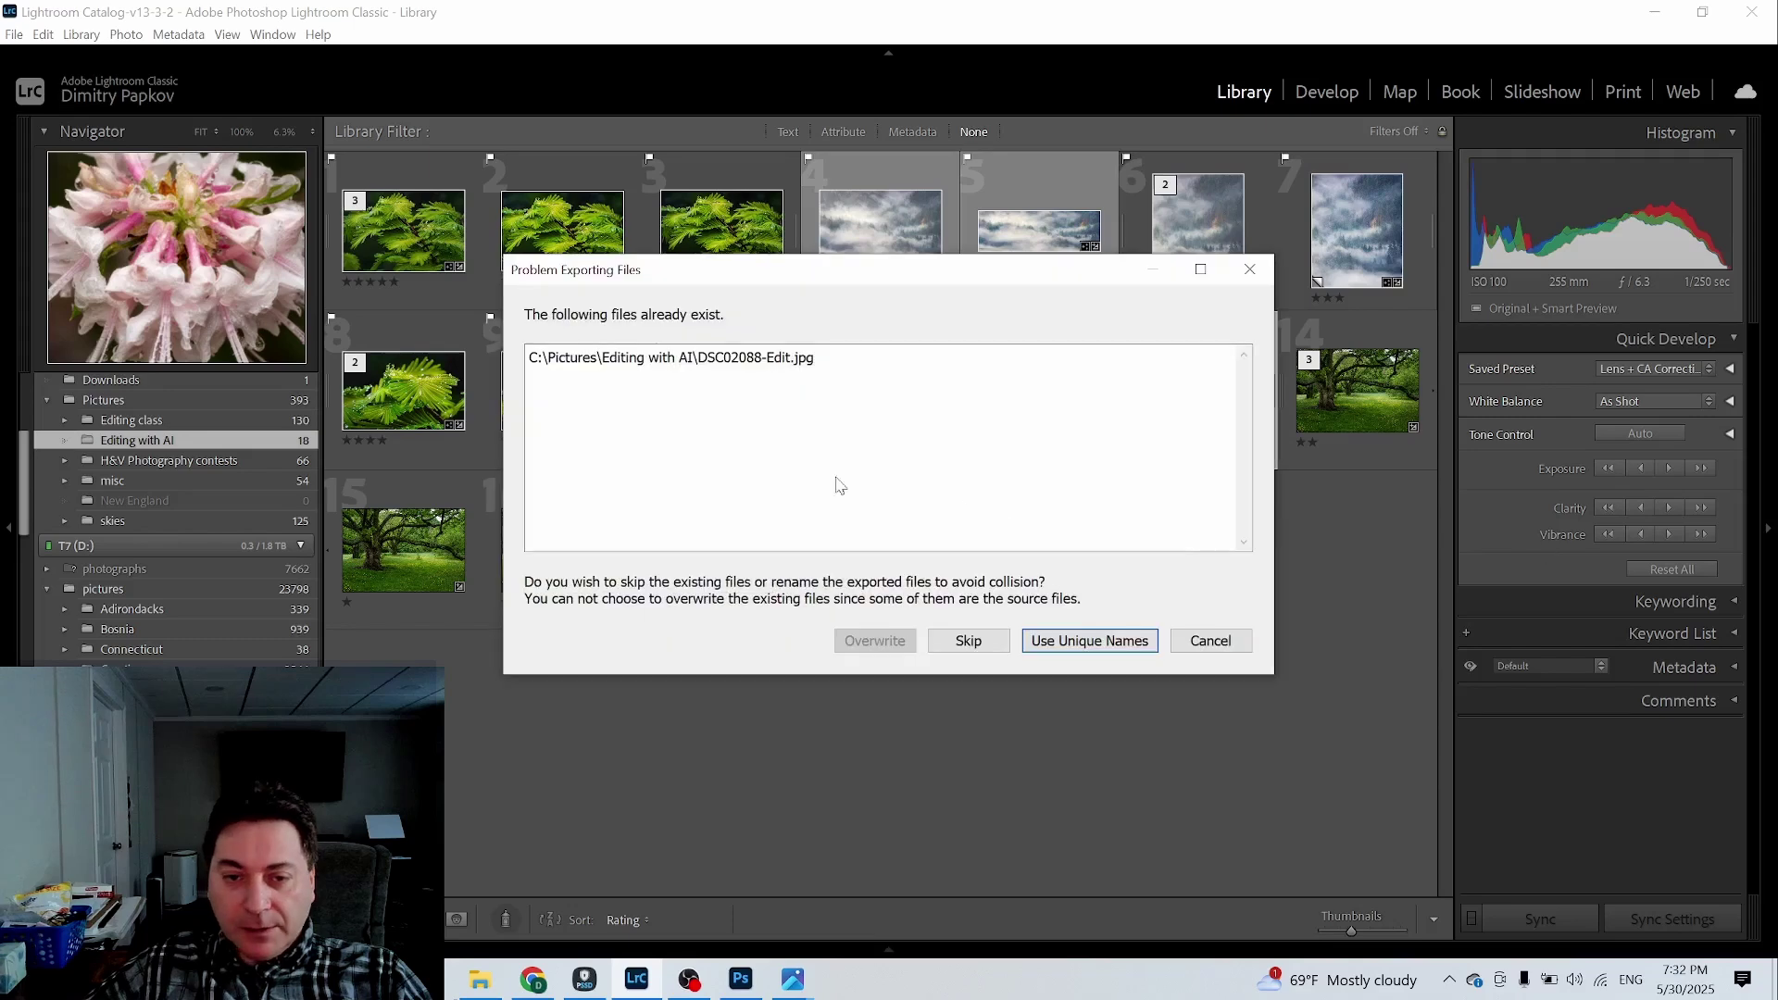
click(1089, 645)
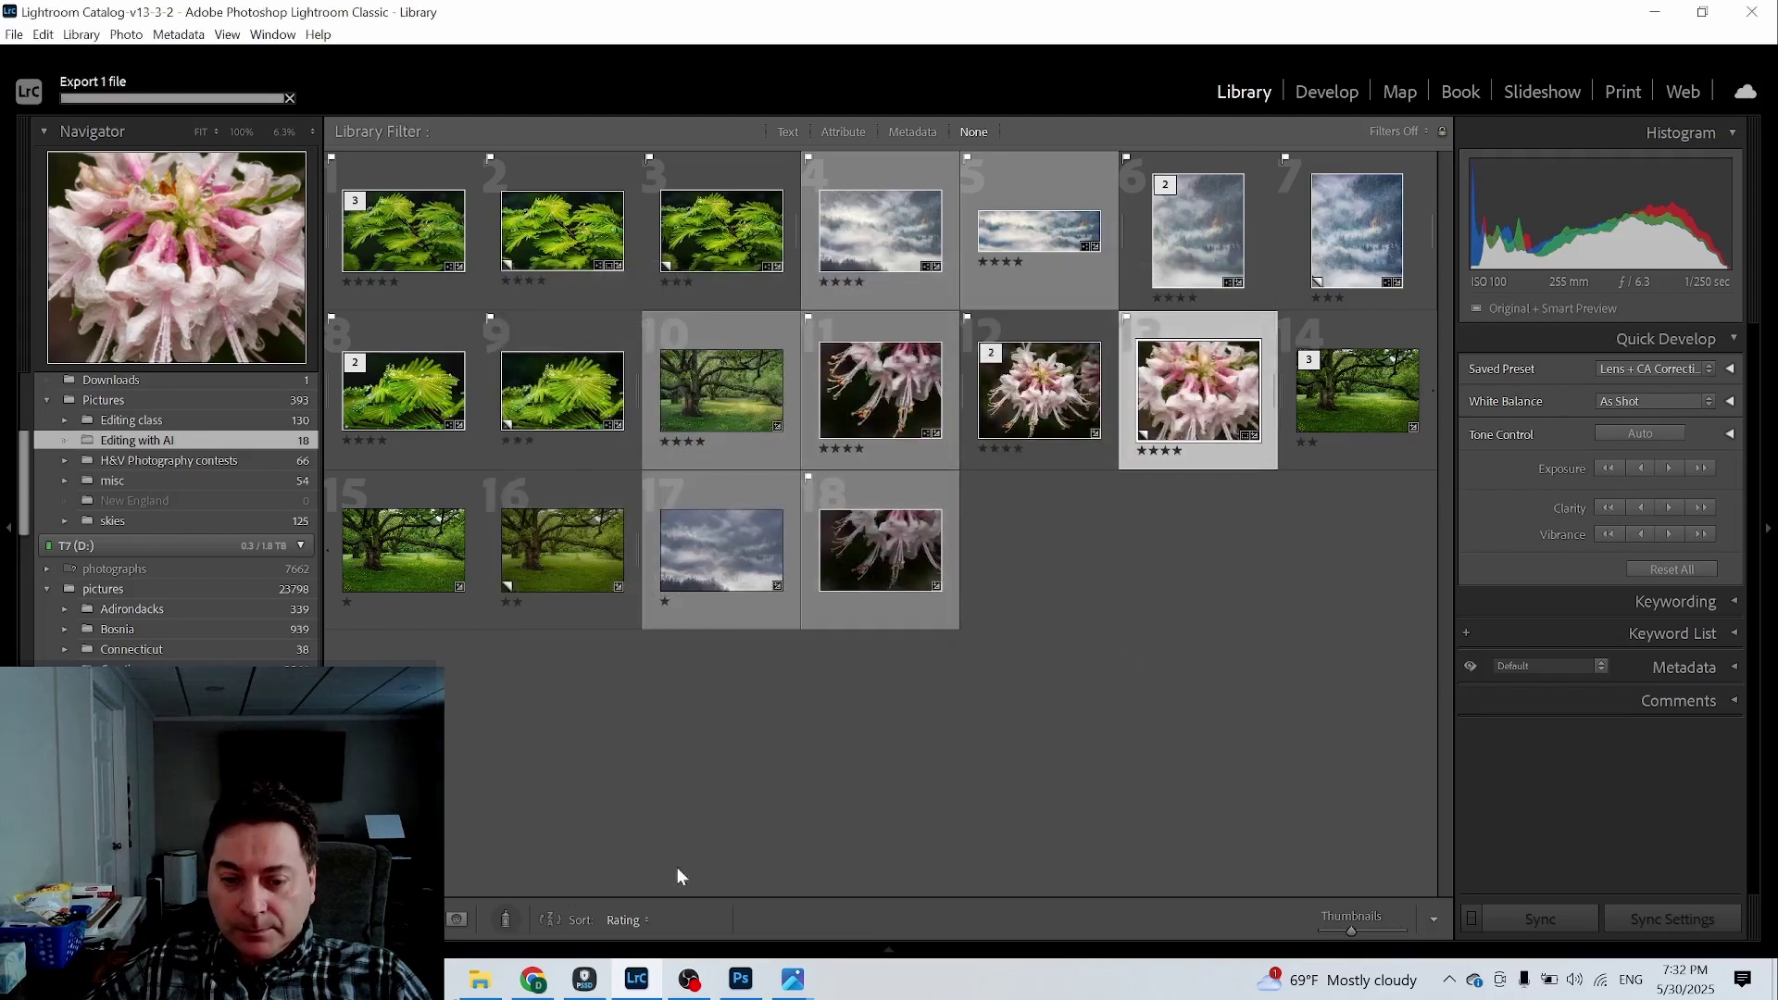
Step: Open DSC02088-Edit-3 from the Editing with AI folder in the photo viewer to check the exported crop
click(480, 980)
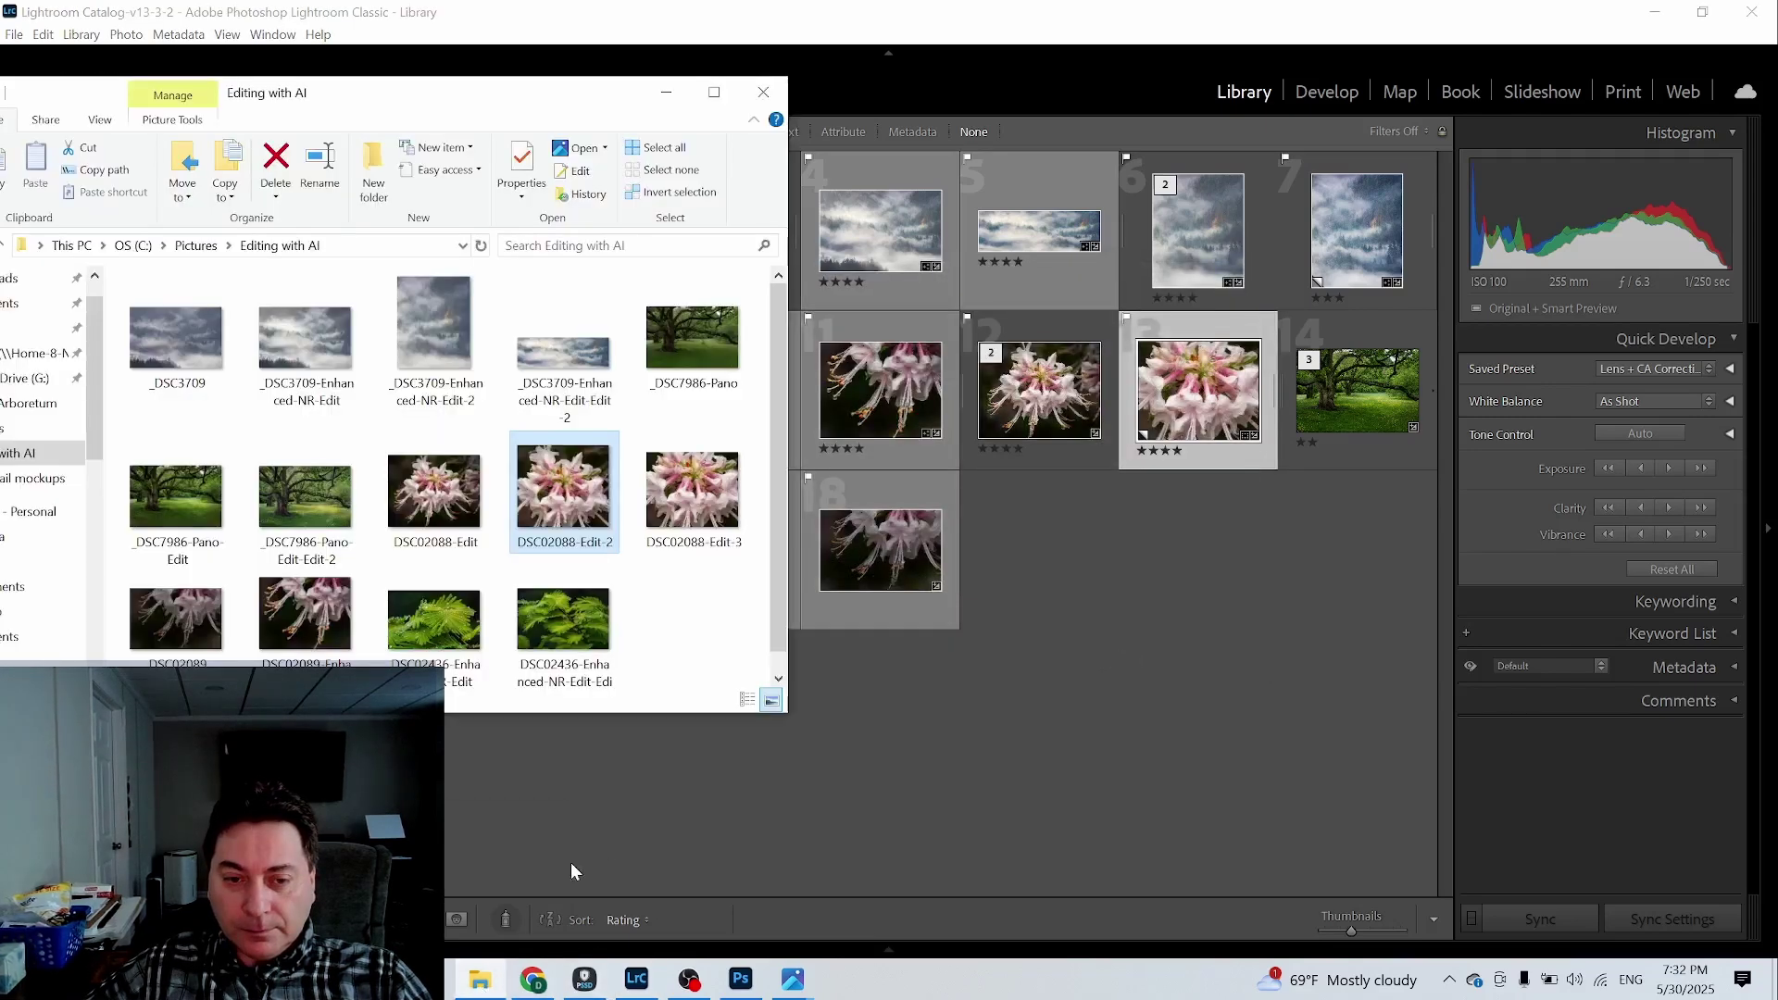
click(692, 490)
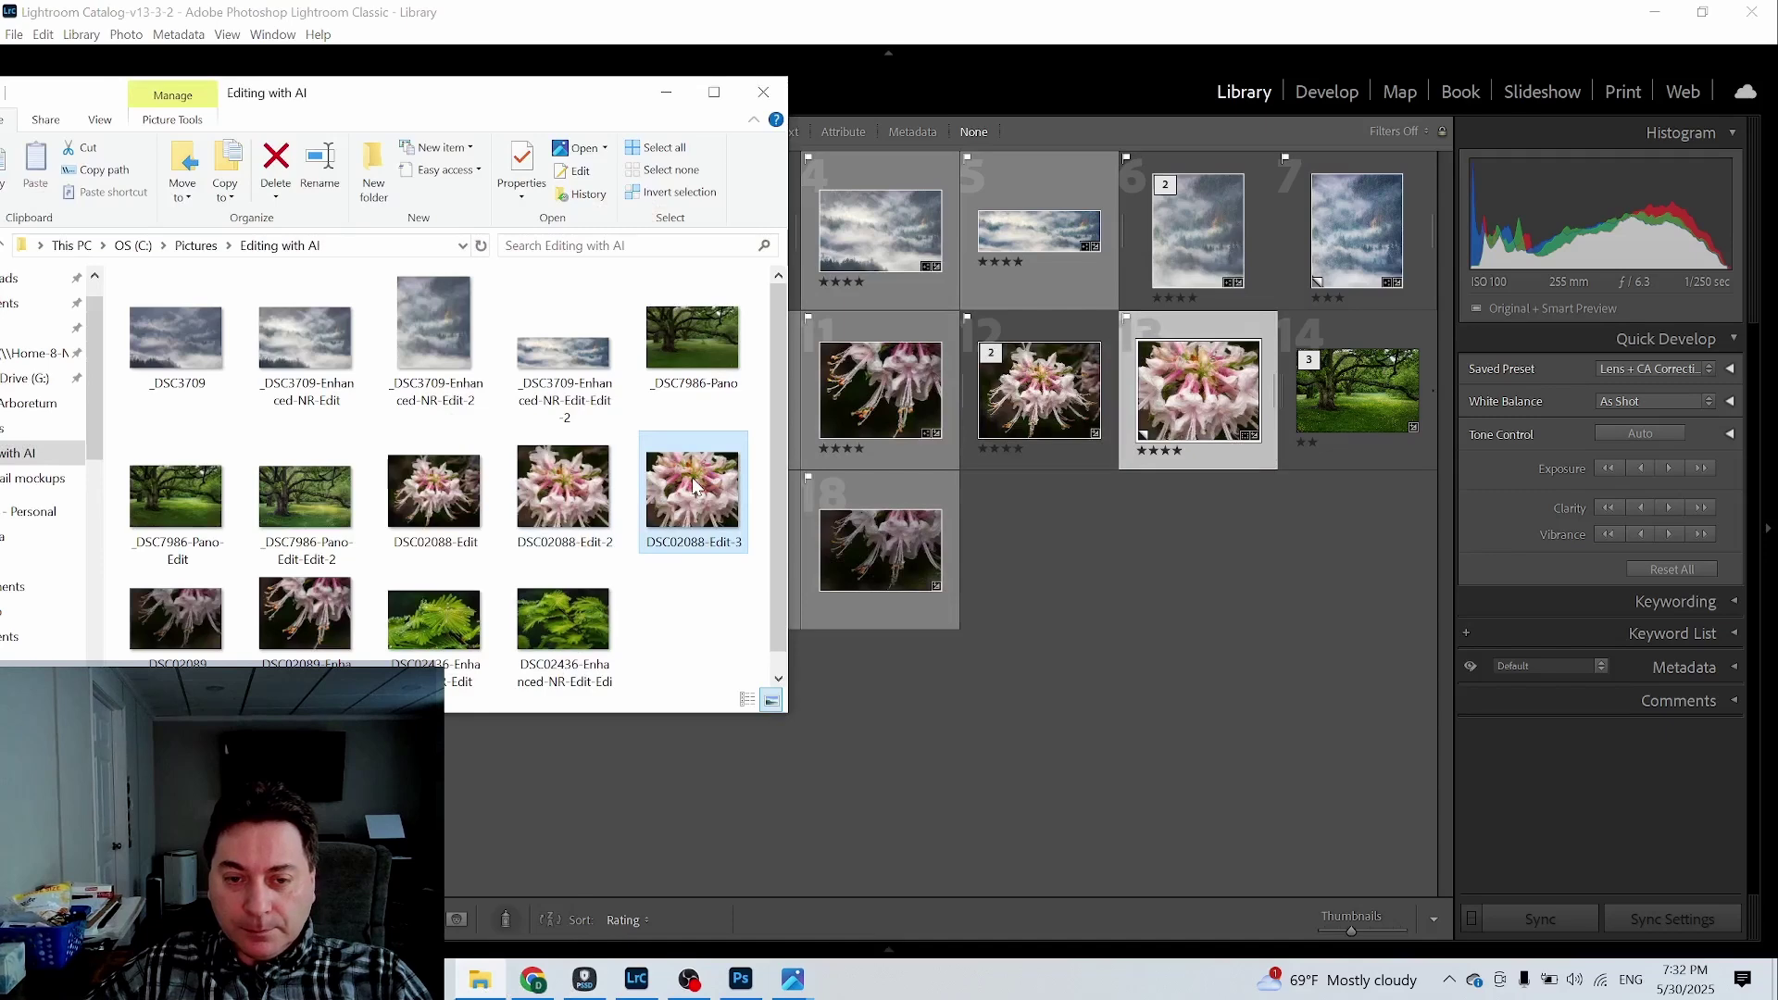
click(793, 980)
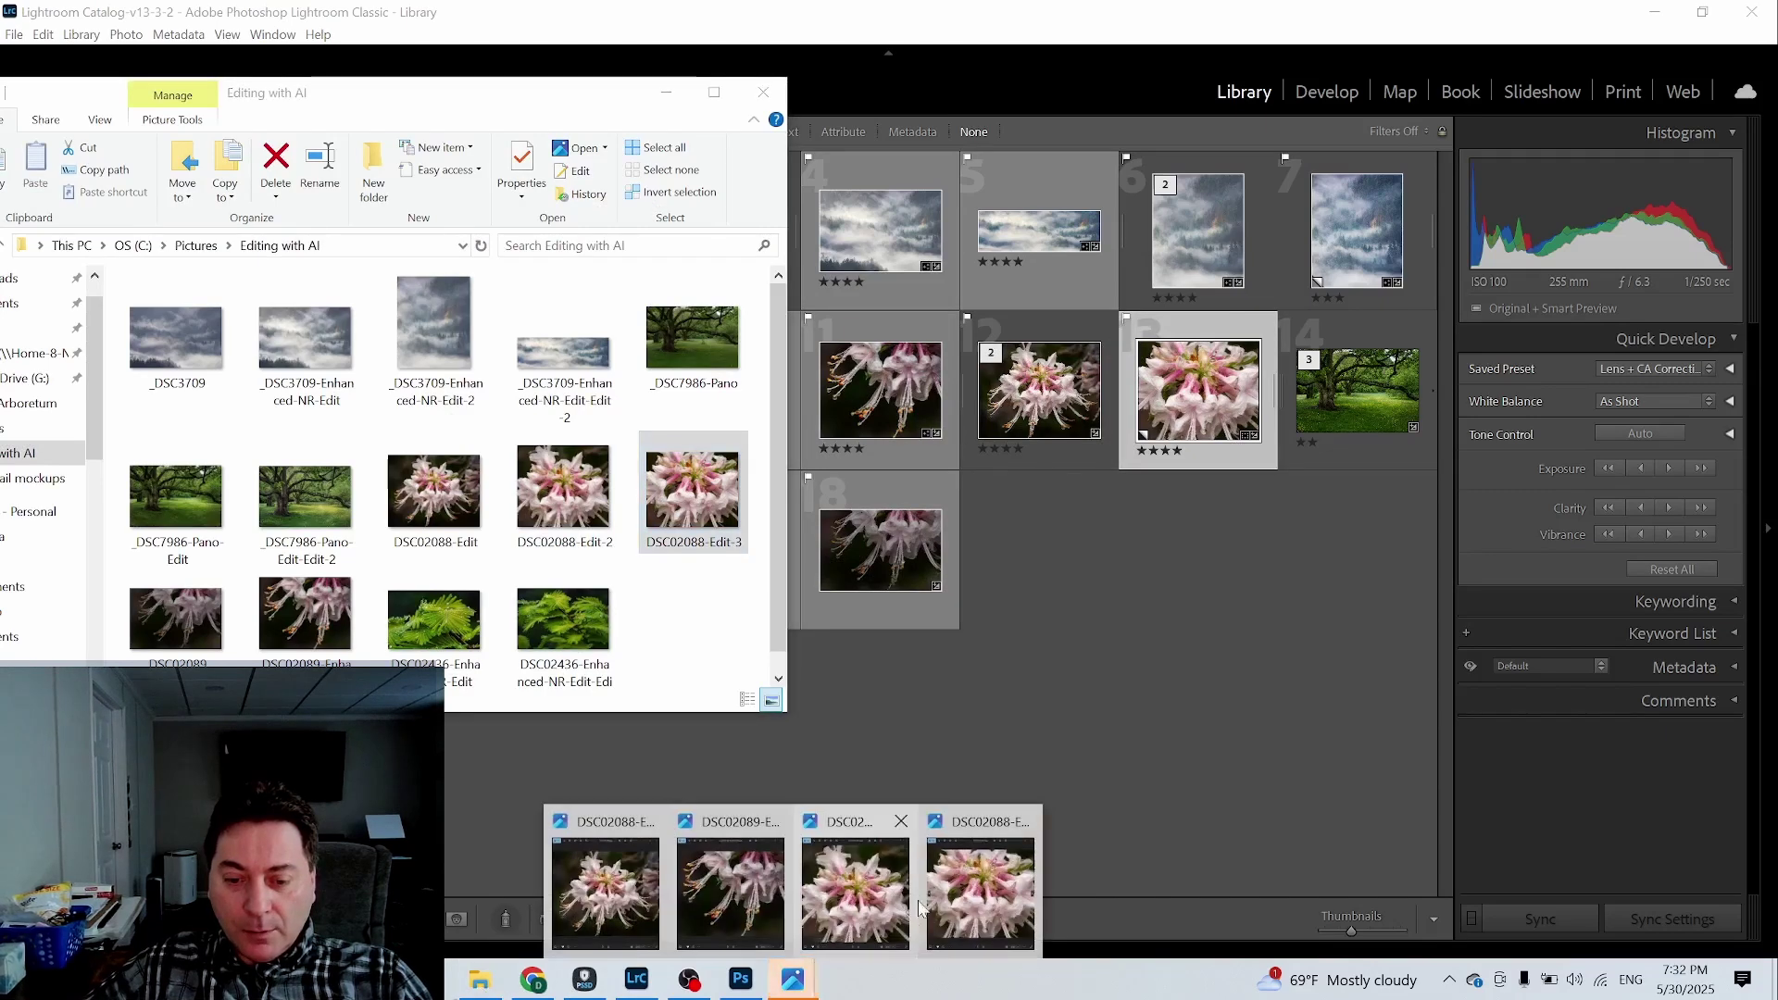
click(917, 903)
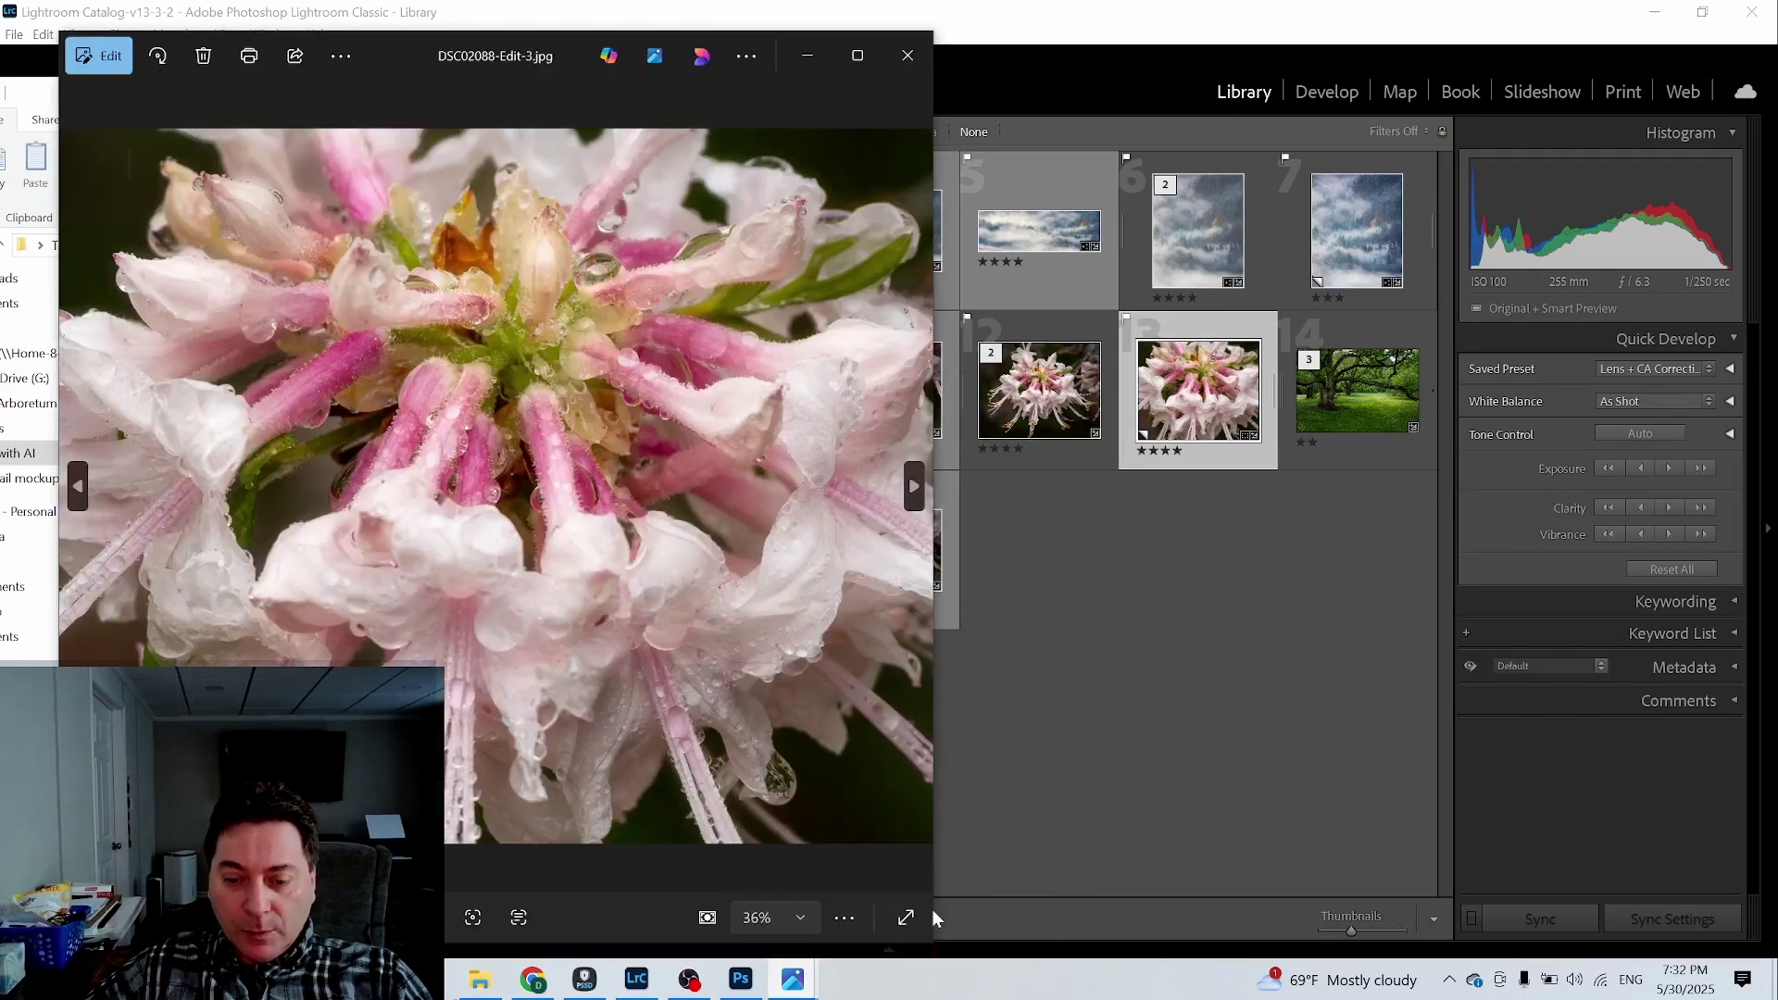
Step: Switch to the Gemini chat, attach DSC02088-Edit-3 and send the question "how about this crop?"
click(533, 980)
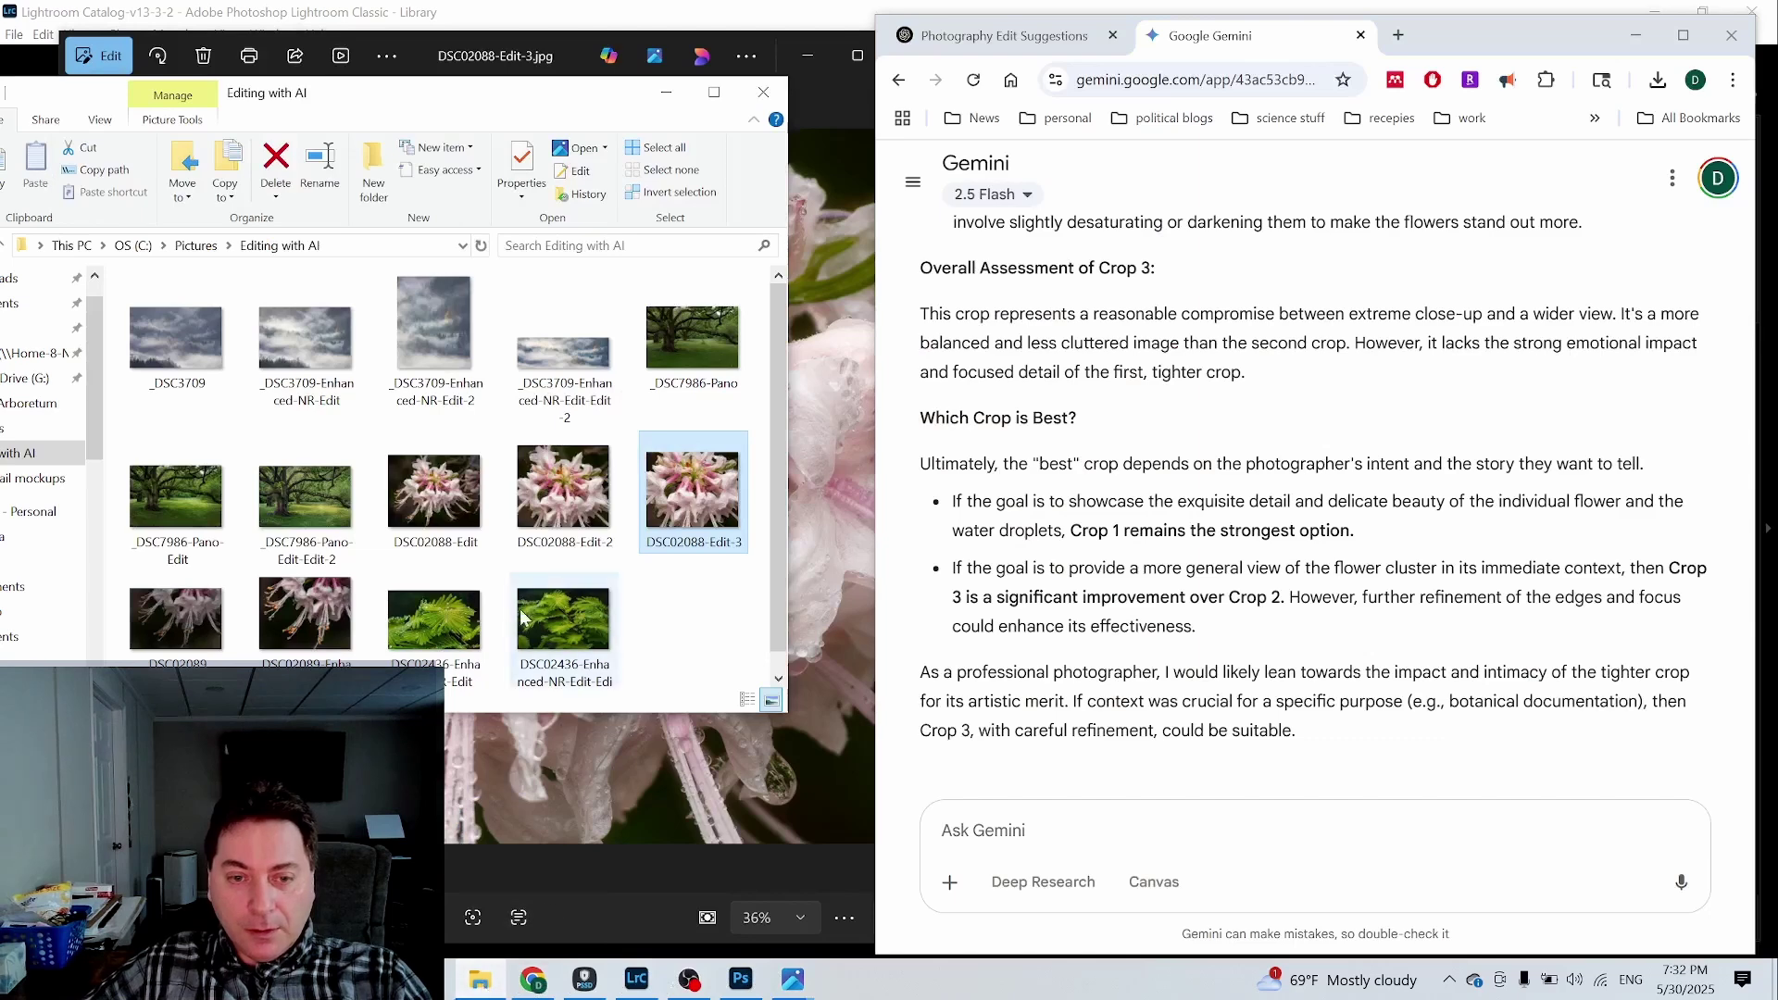
drag(692, 507, 1017, 836)
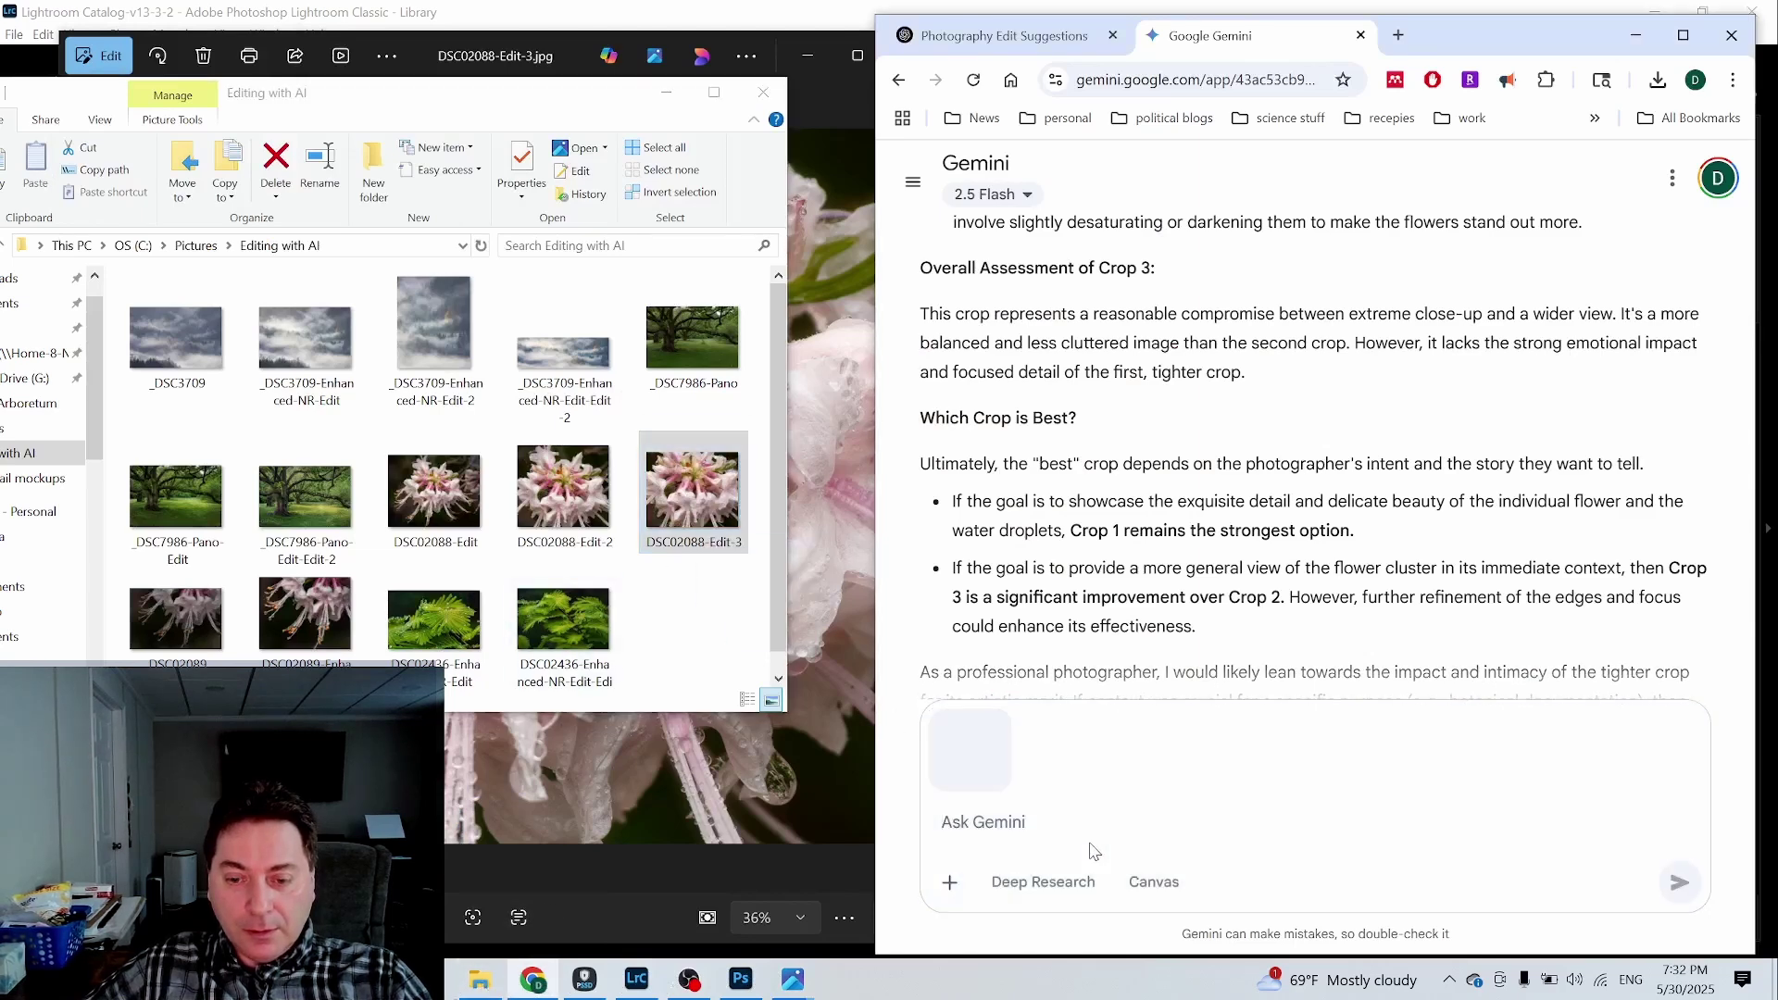
text(how abou)
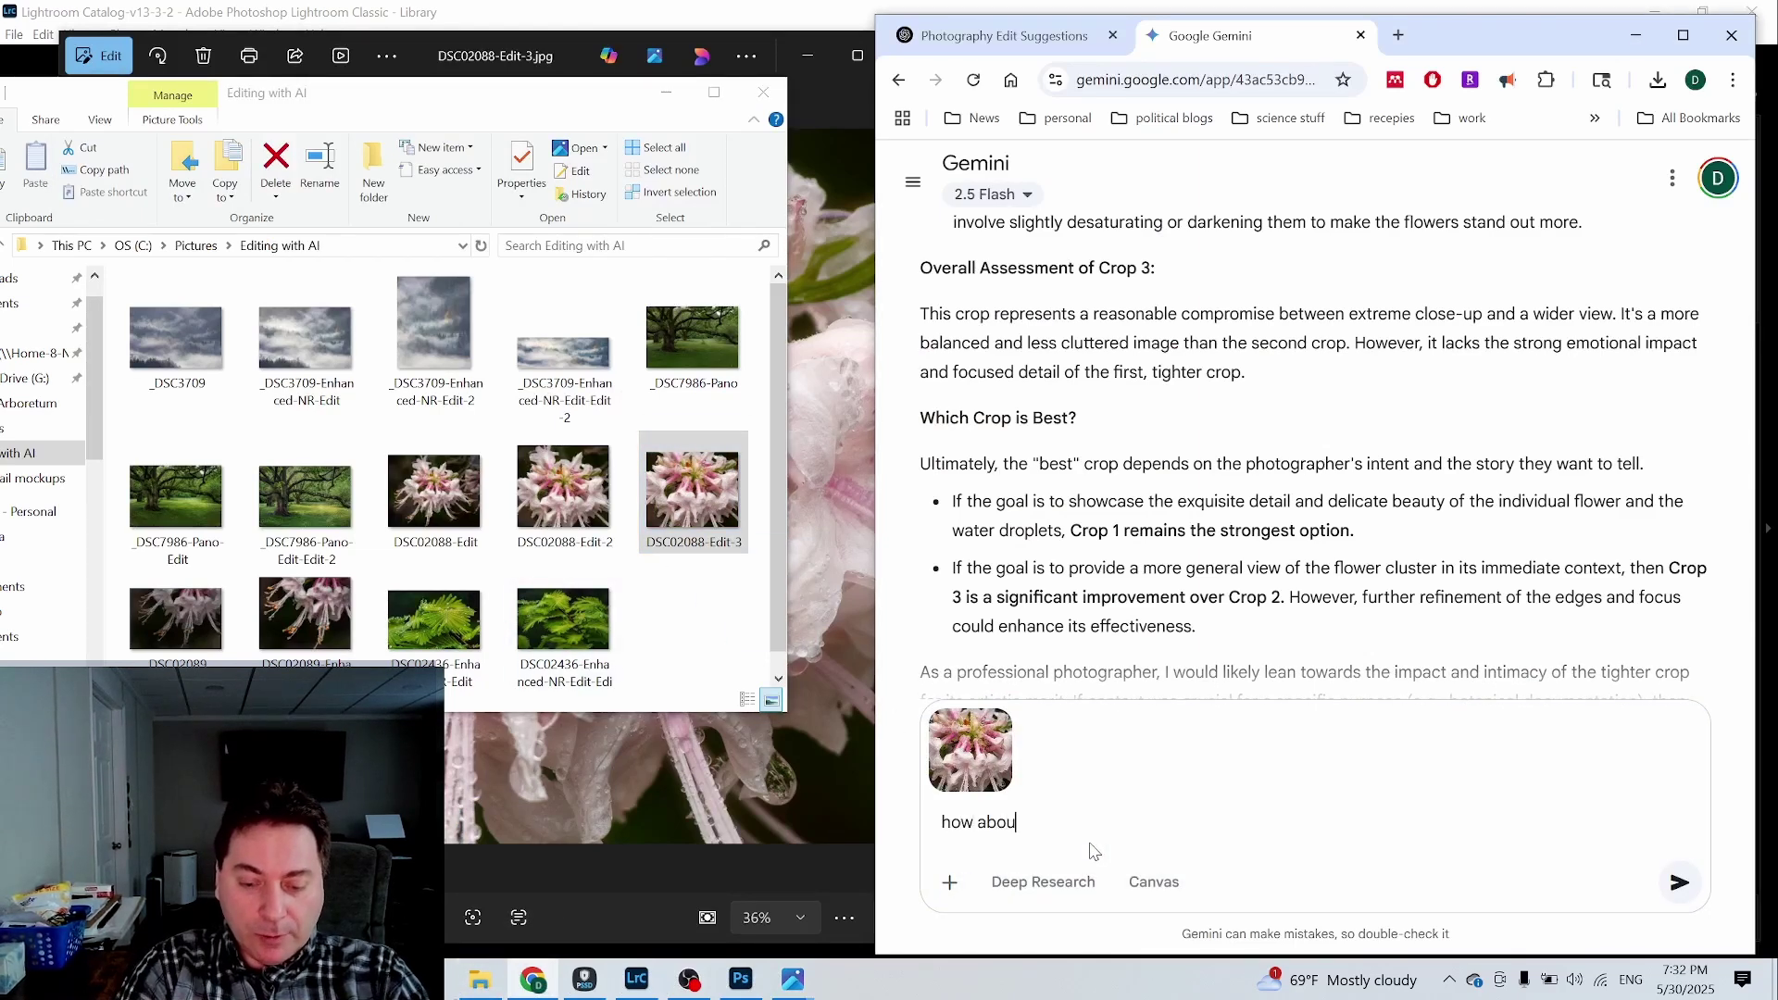
text(t this crop?)
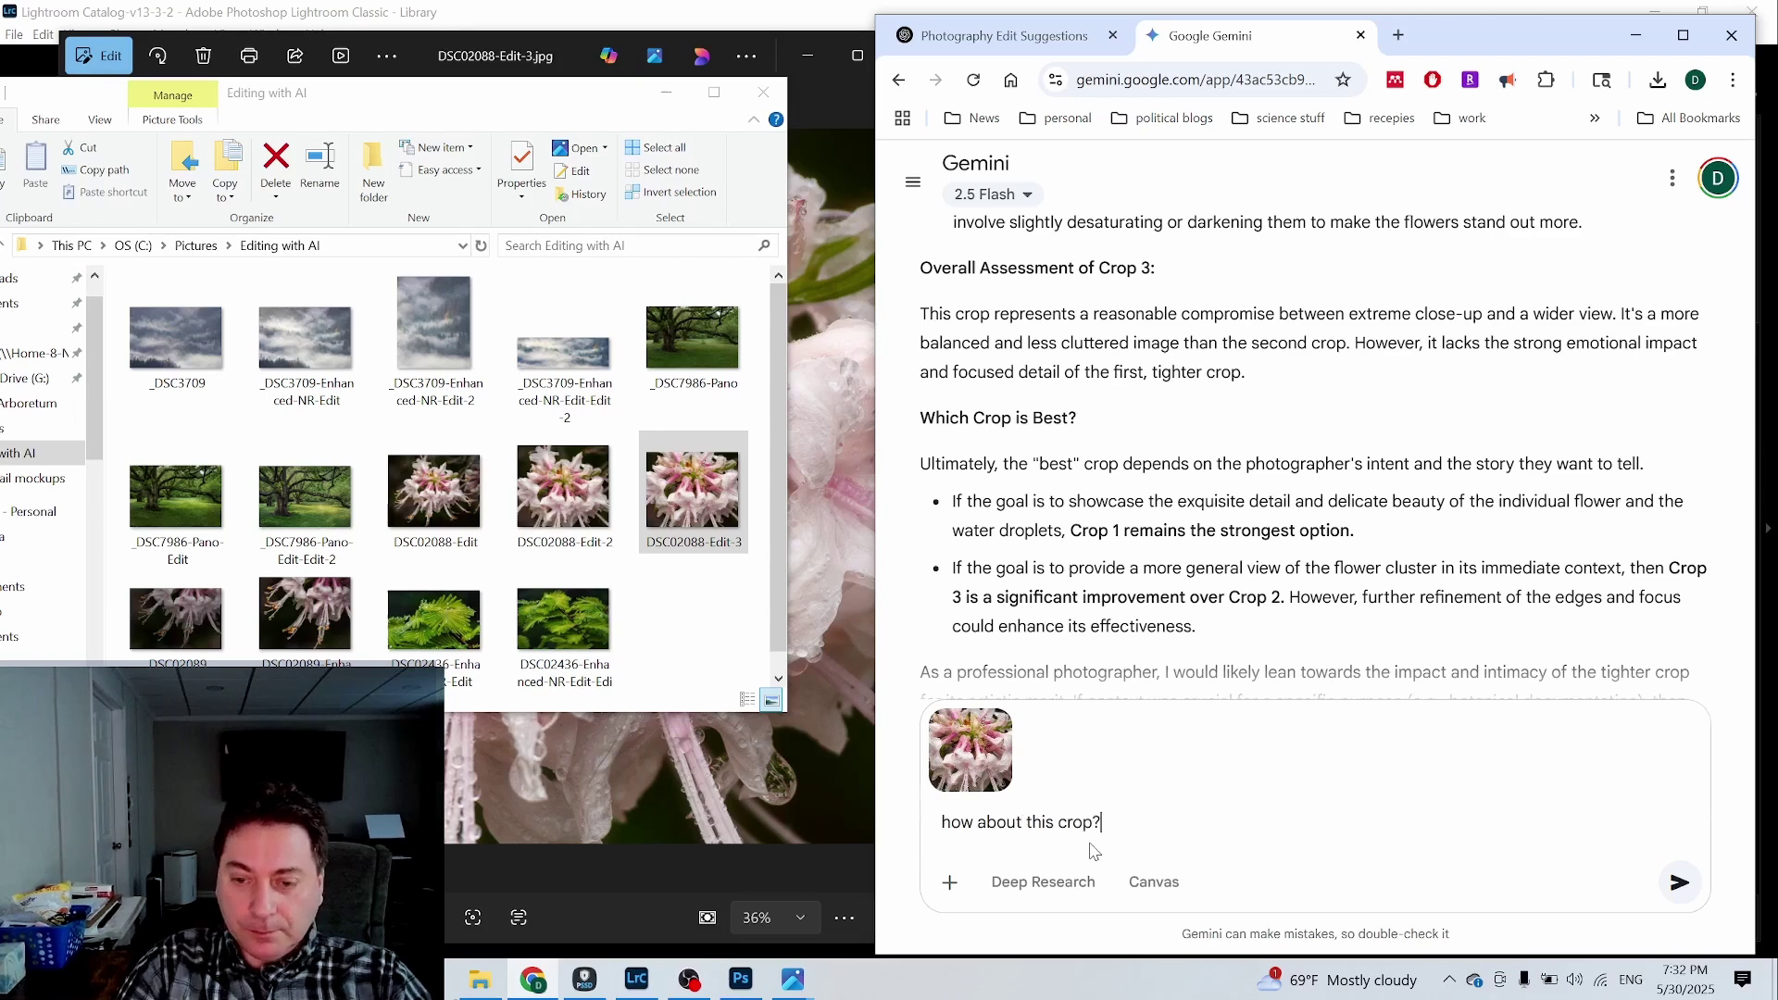
key(Return)
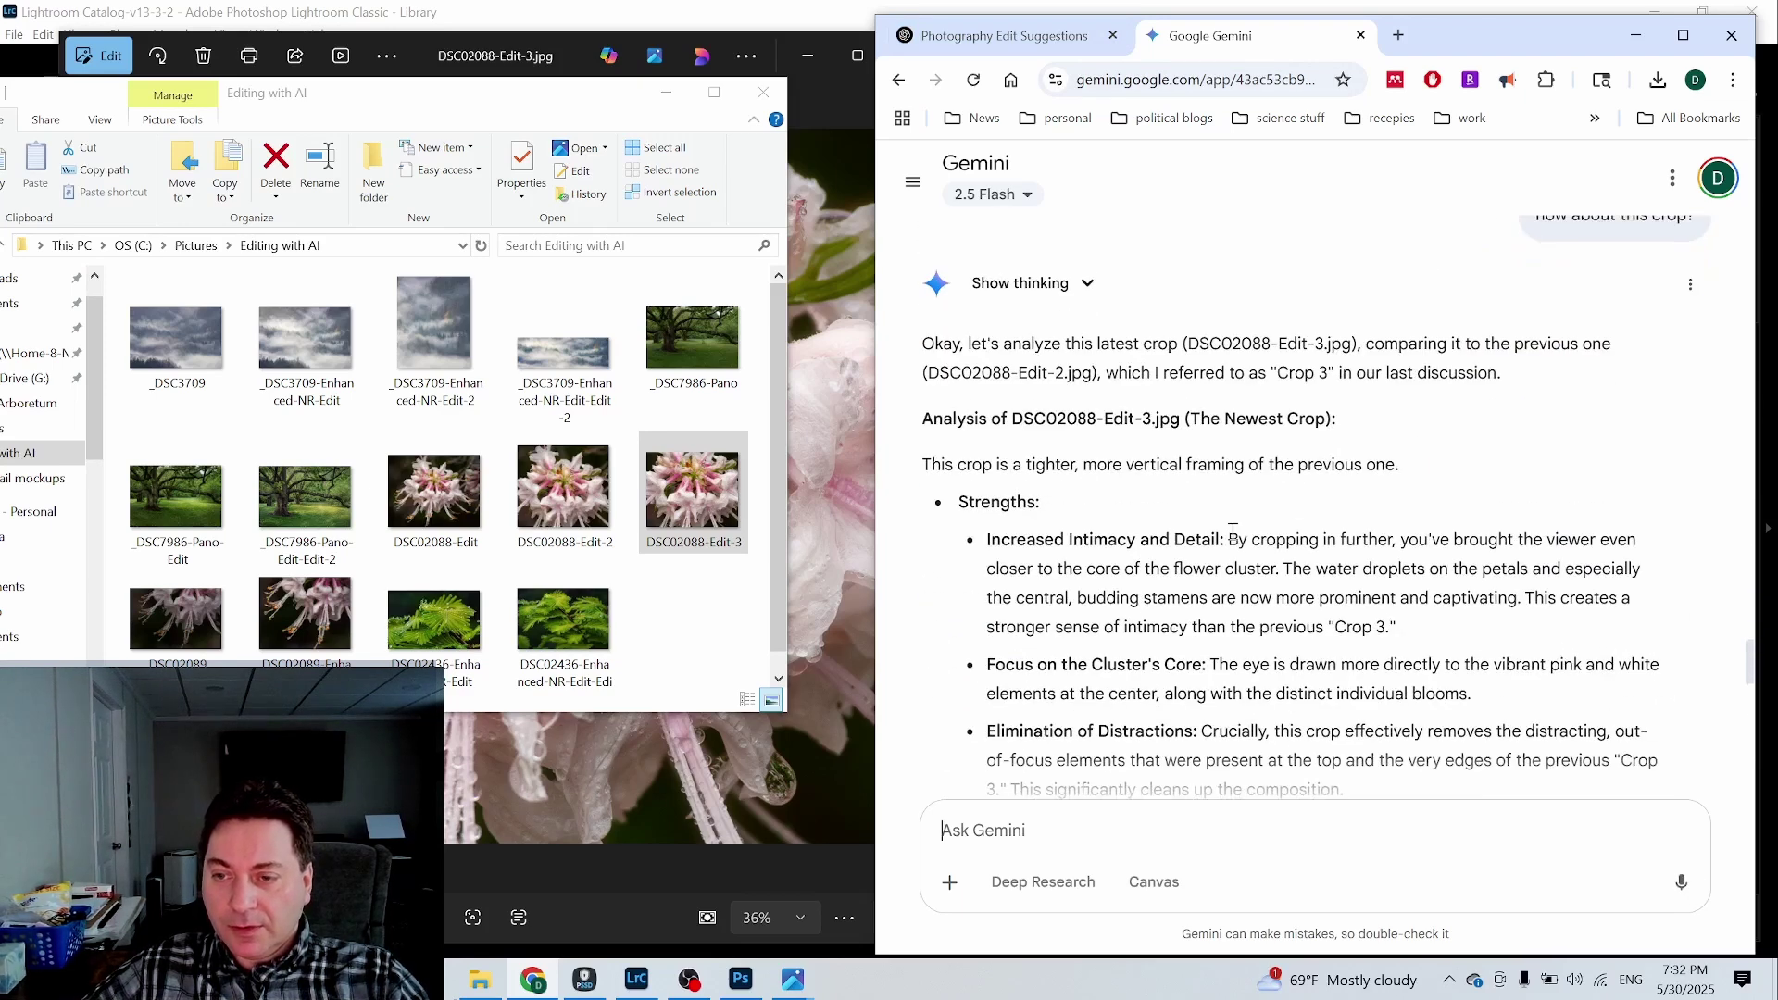
Step: Read Gemini's strengths and weaknesses for the newest crop while viewing DSC02088-Edit-3 alongside
scroll(1234, 535, down, 1)
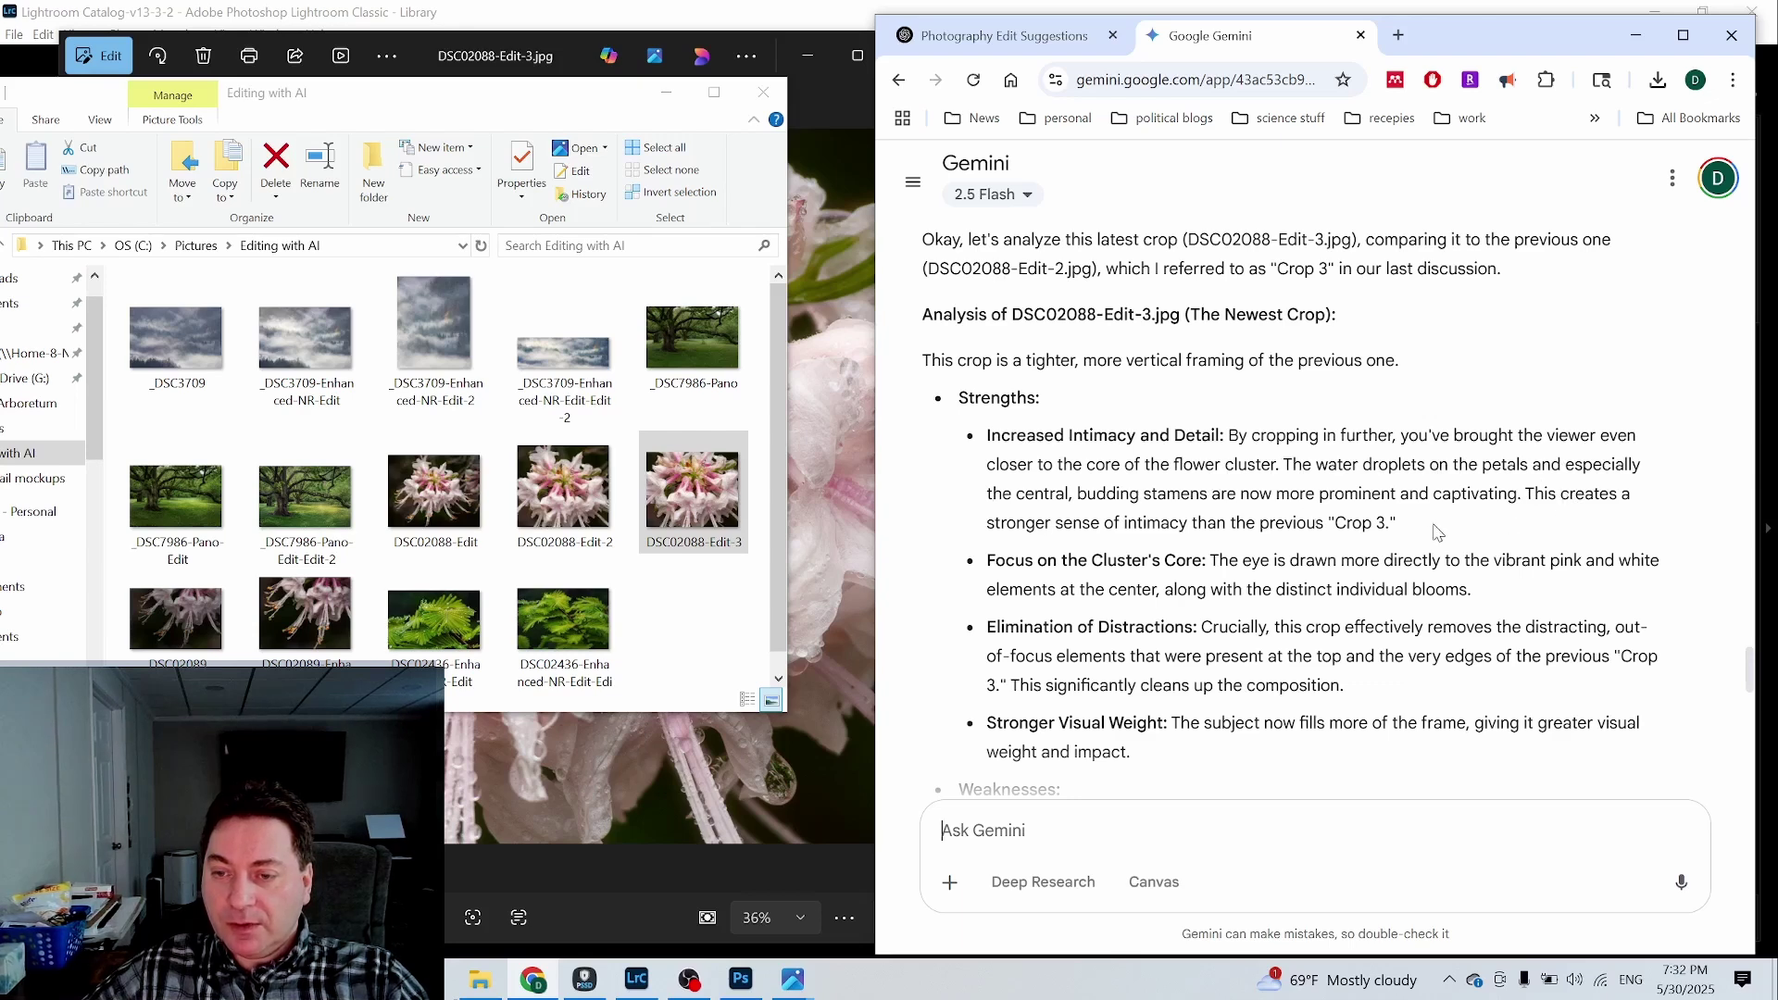
scroll(1511, 517, down, 1)
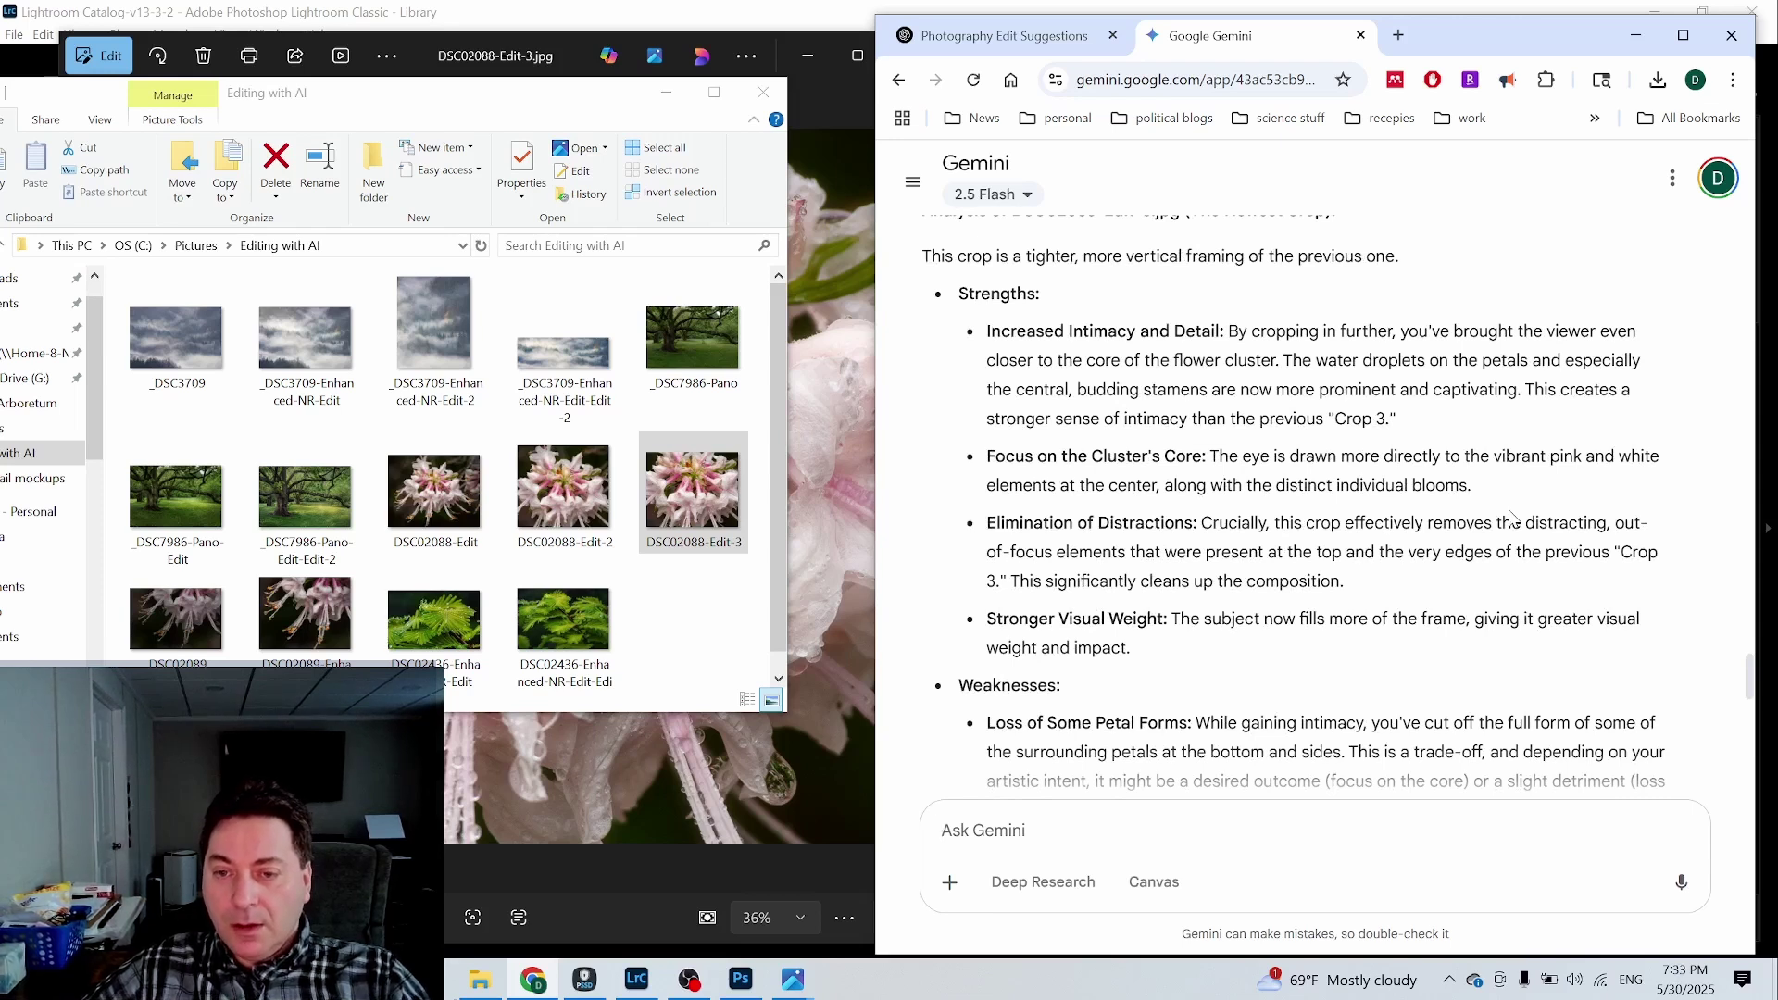
click(811, 788)
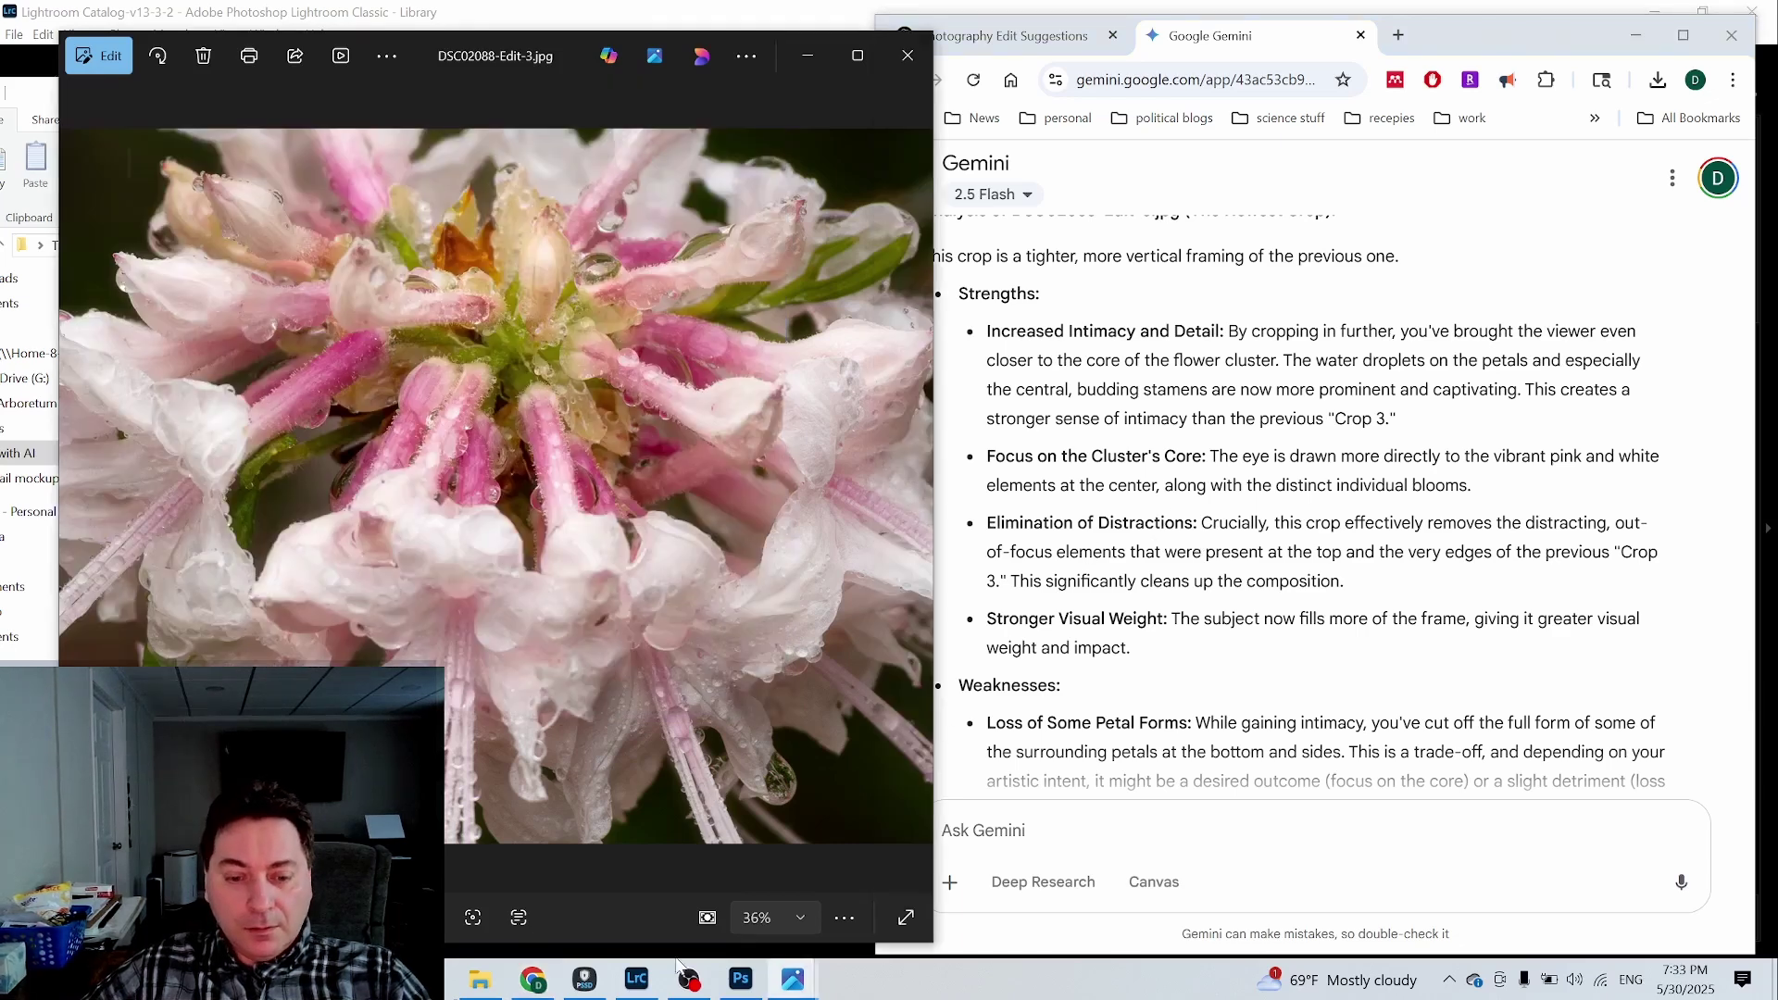
mouse_move(794, 986)
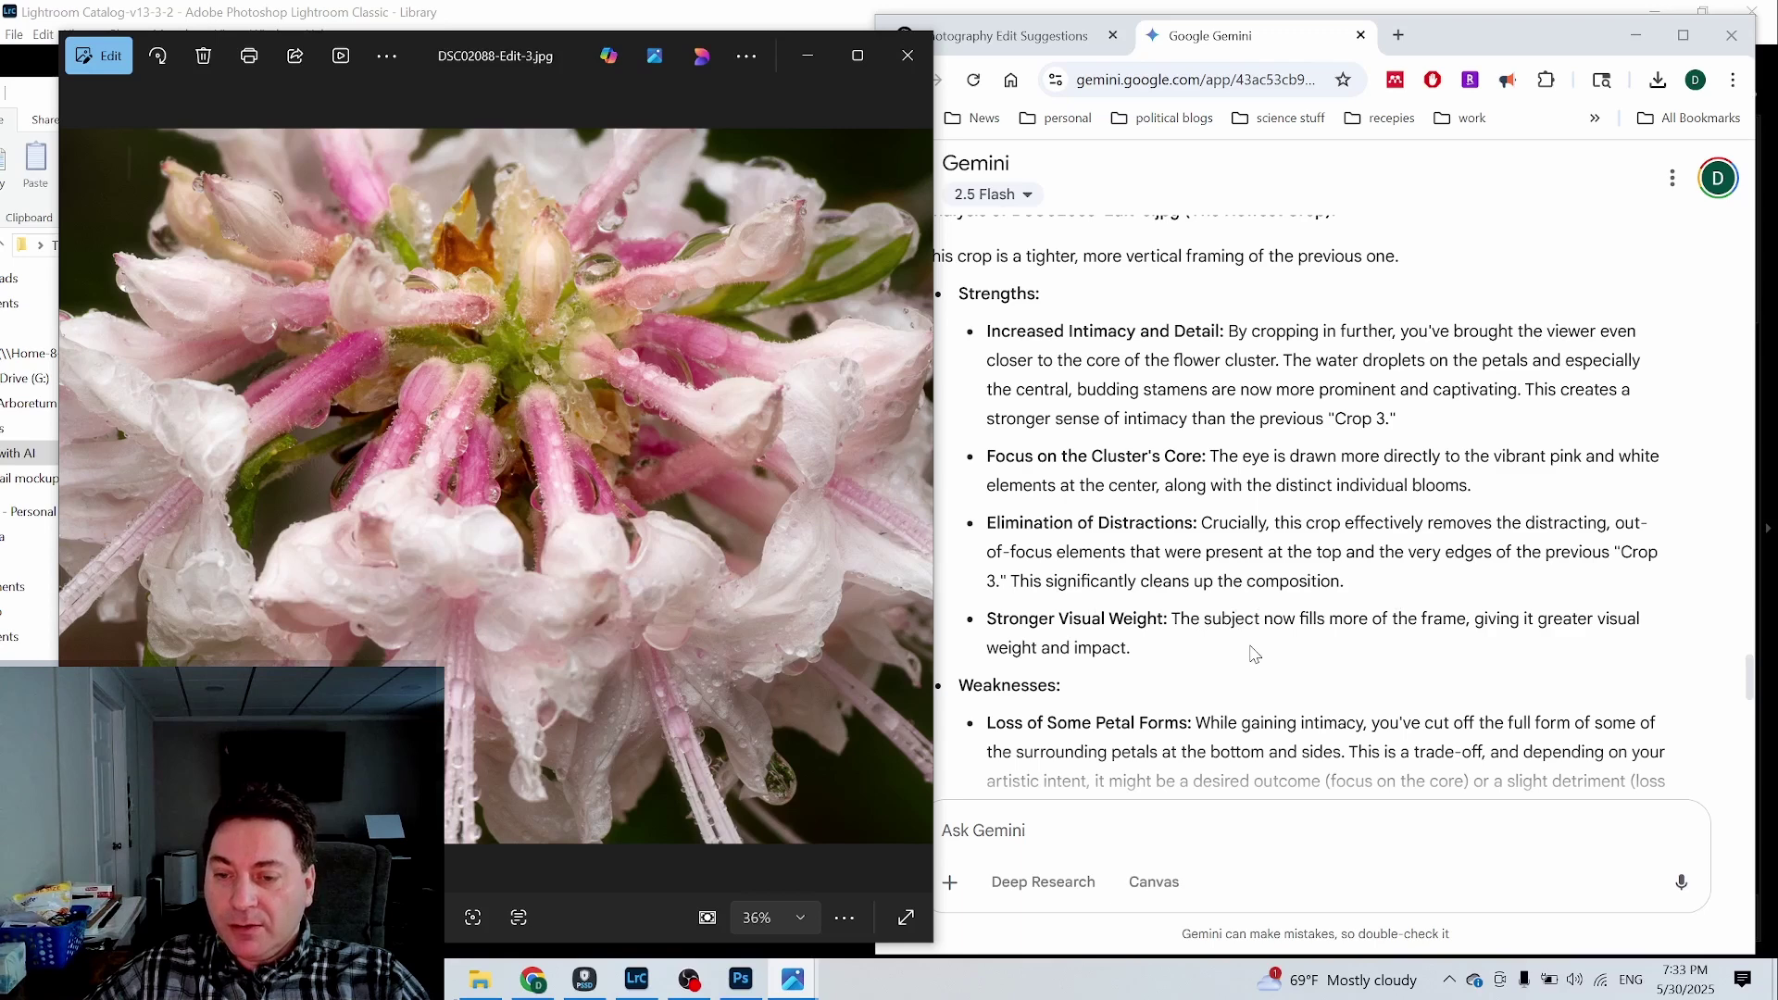
scroll(1254, 654, down, 3)
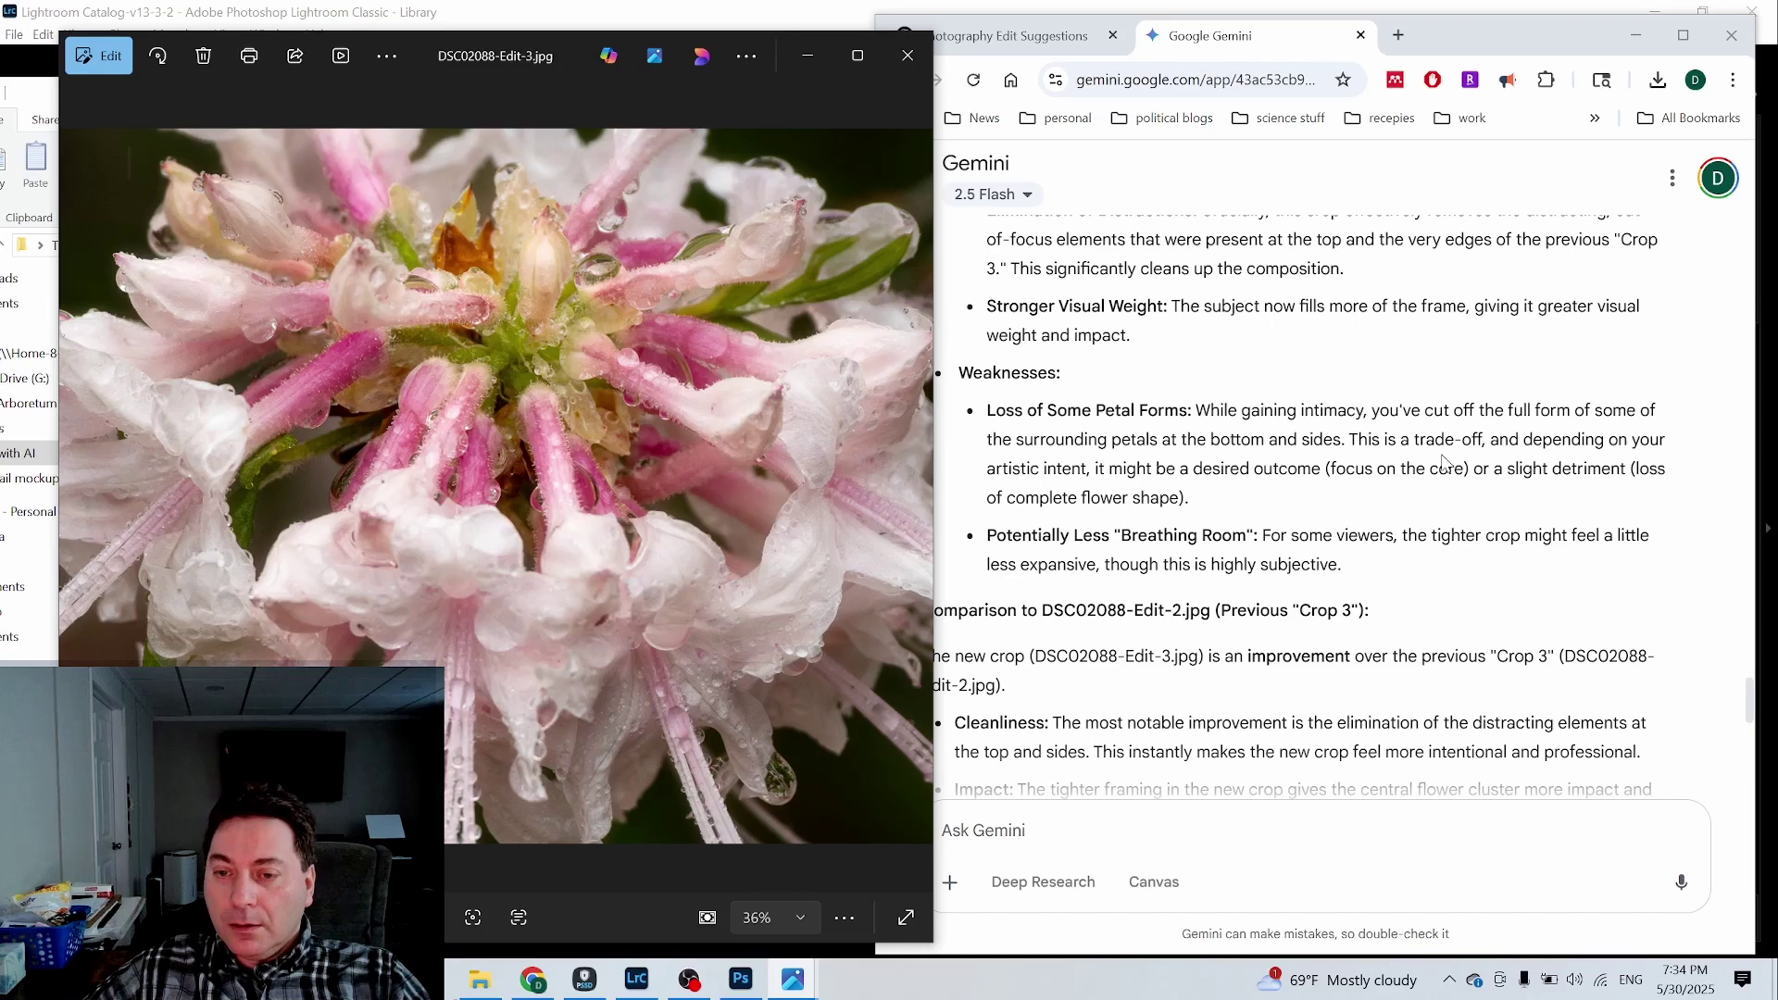
scroll(1443, 461, down, 1)
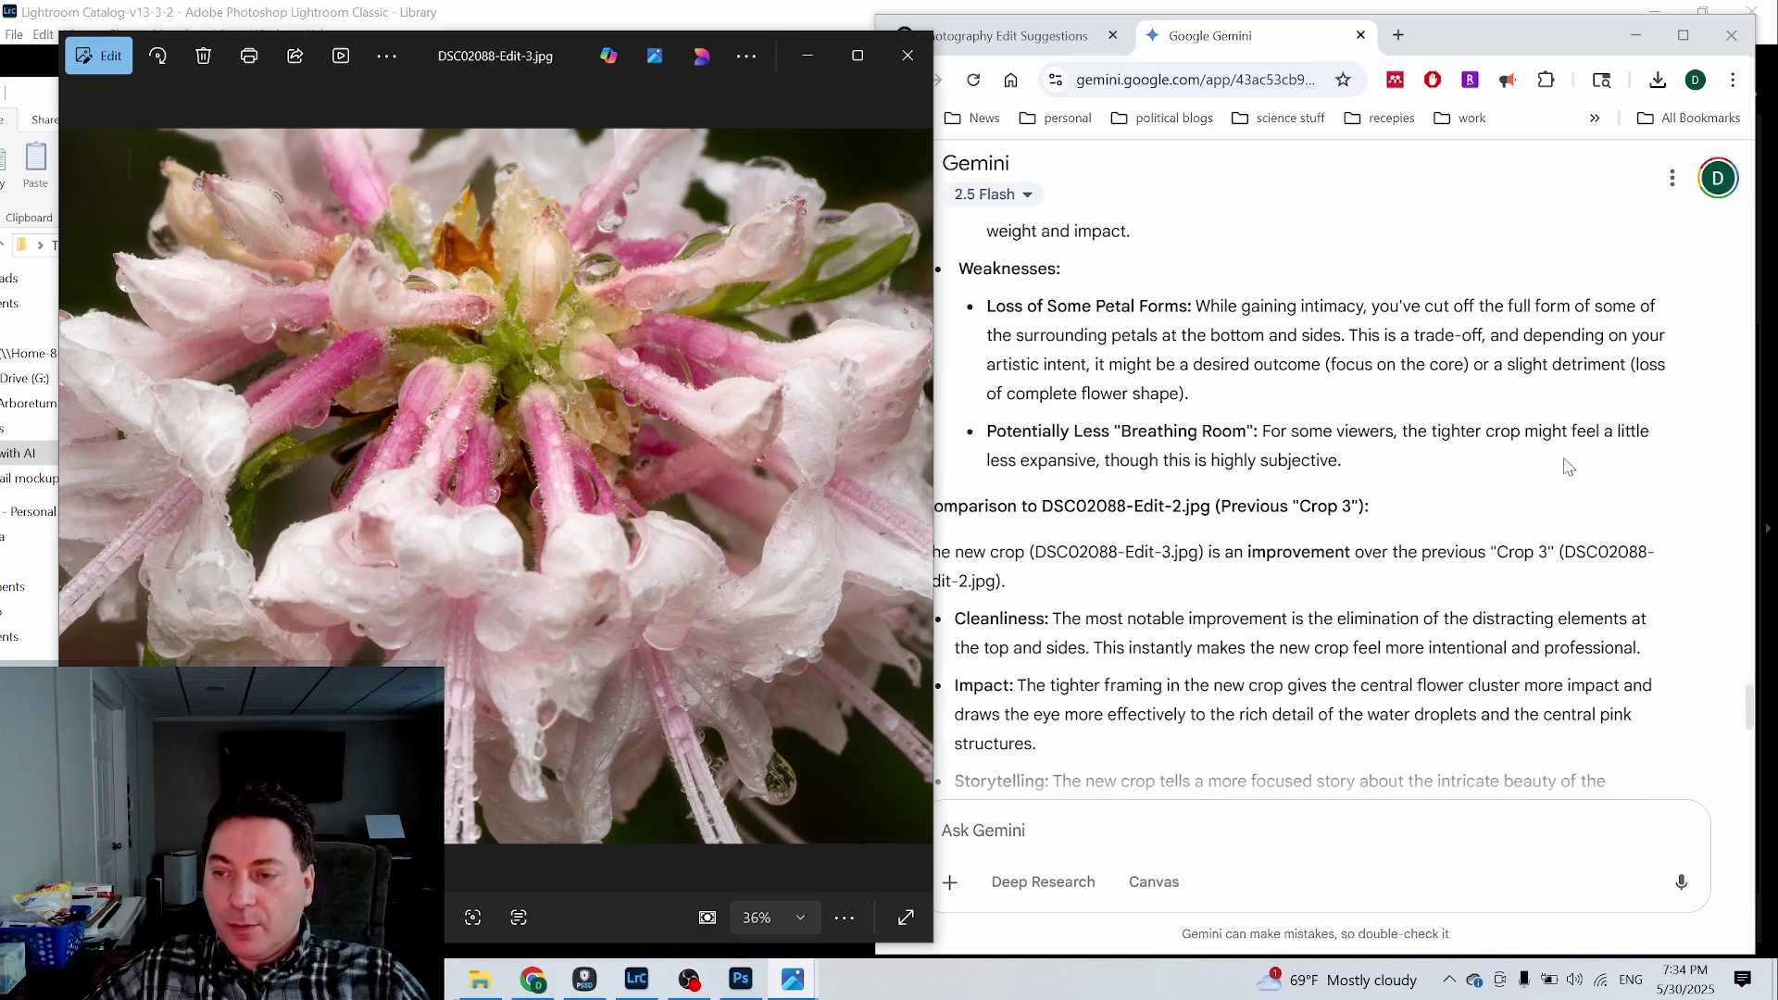
Step: Read the comparison to DSC02088-Edit-2, the overall professional assessment and the suggestions for further improvement
click(1245, 613)
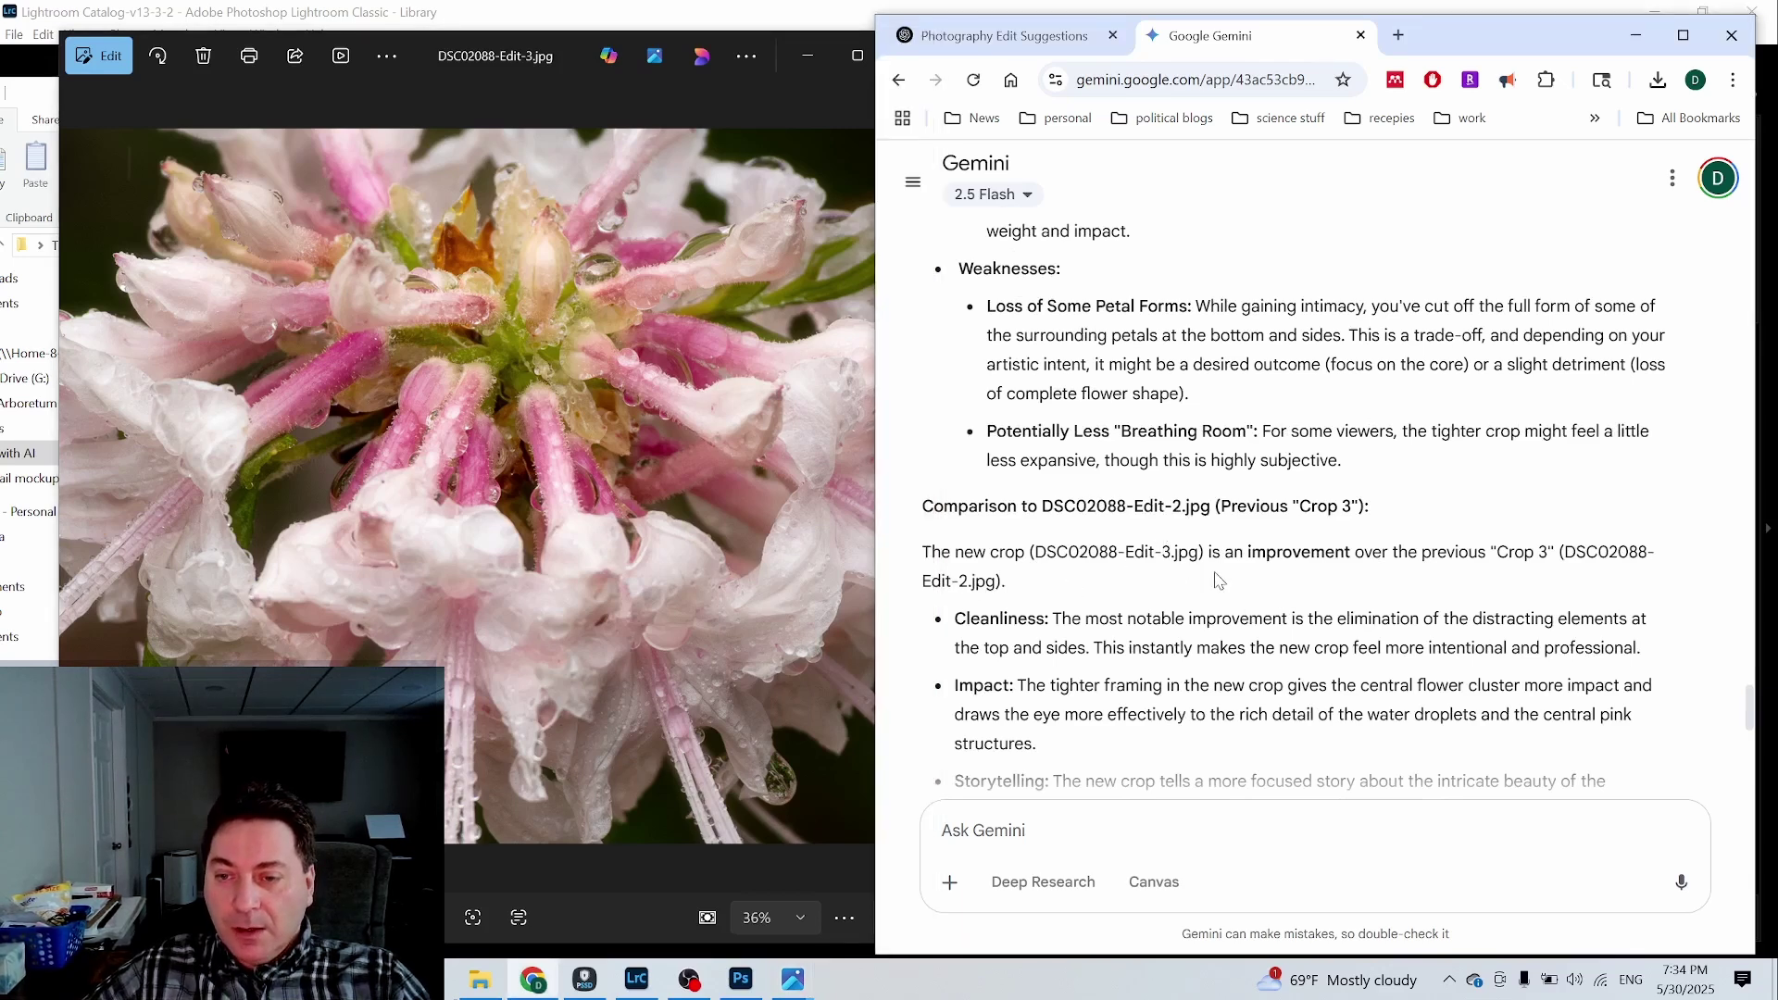
scroll(1207, 571, down, 2)
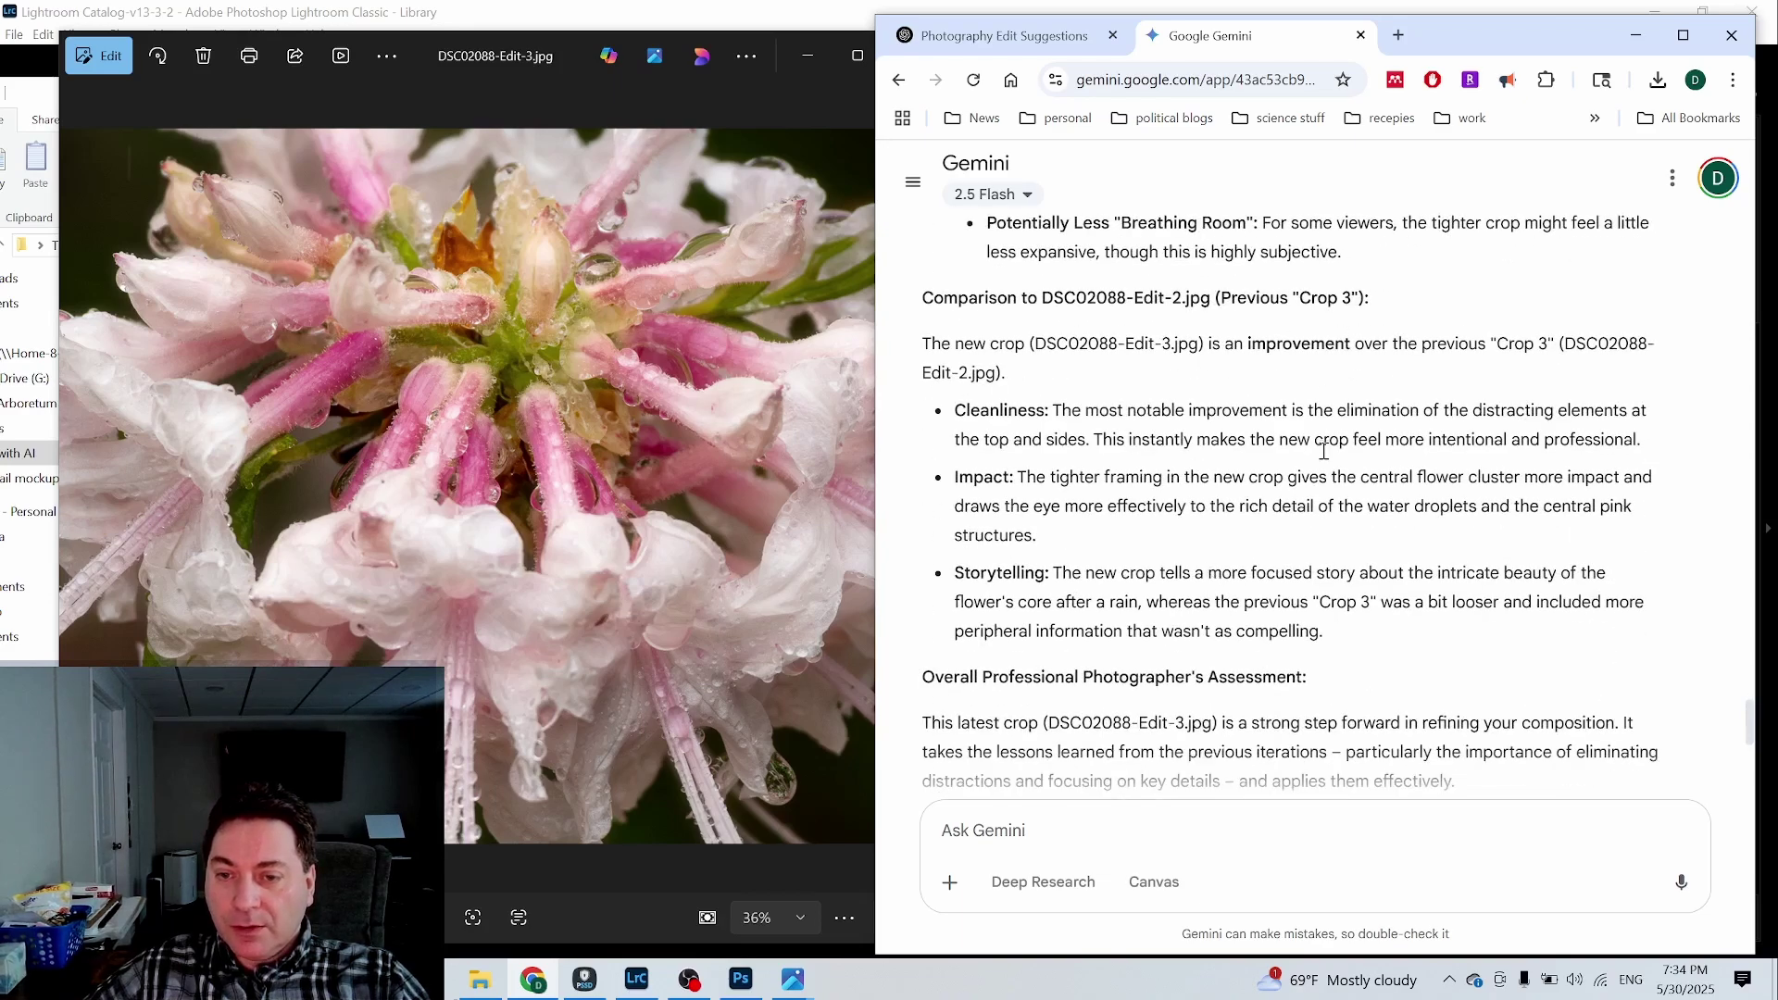
scroll(1324, 451, down, 4)
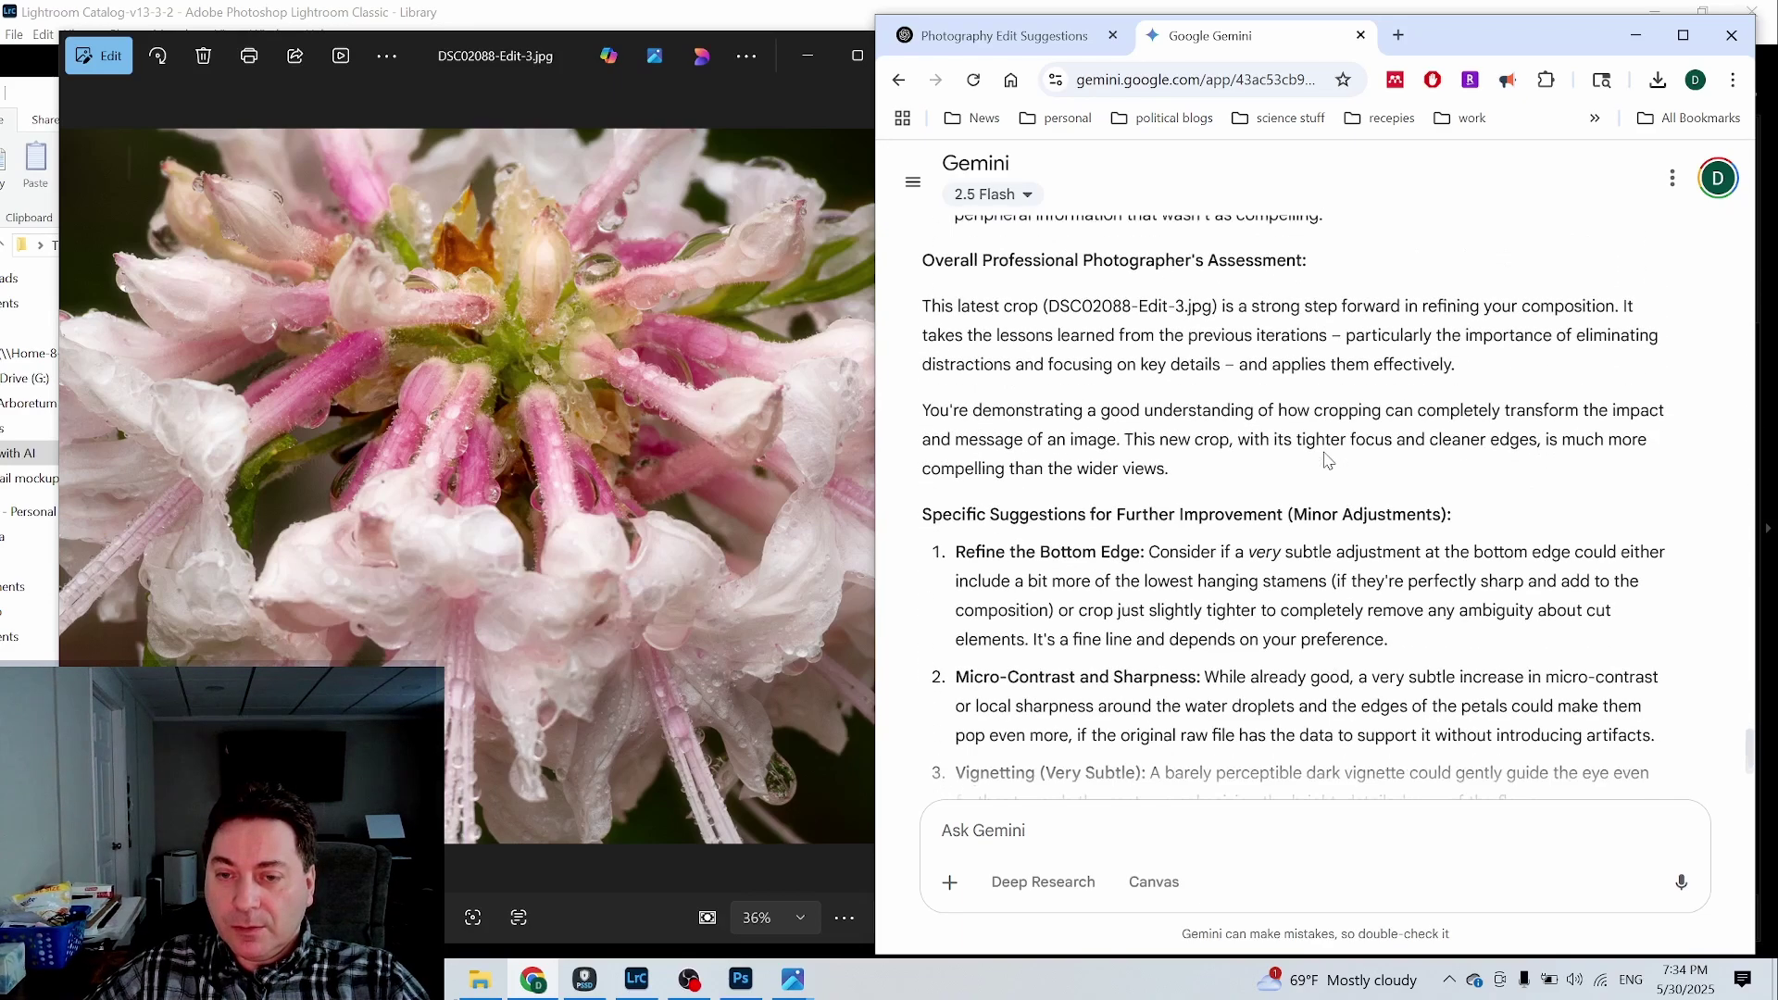
scroll(1328, 460, up, 2)
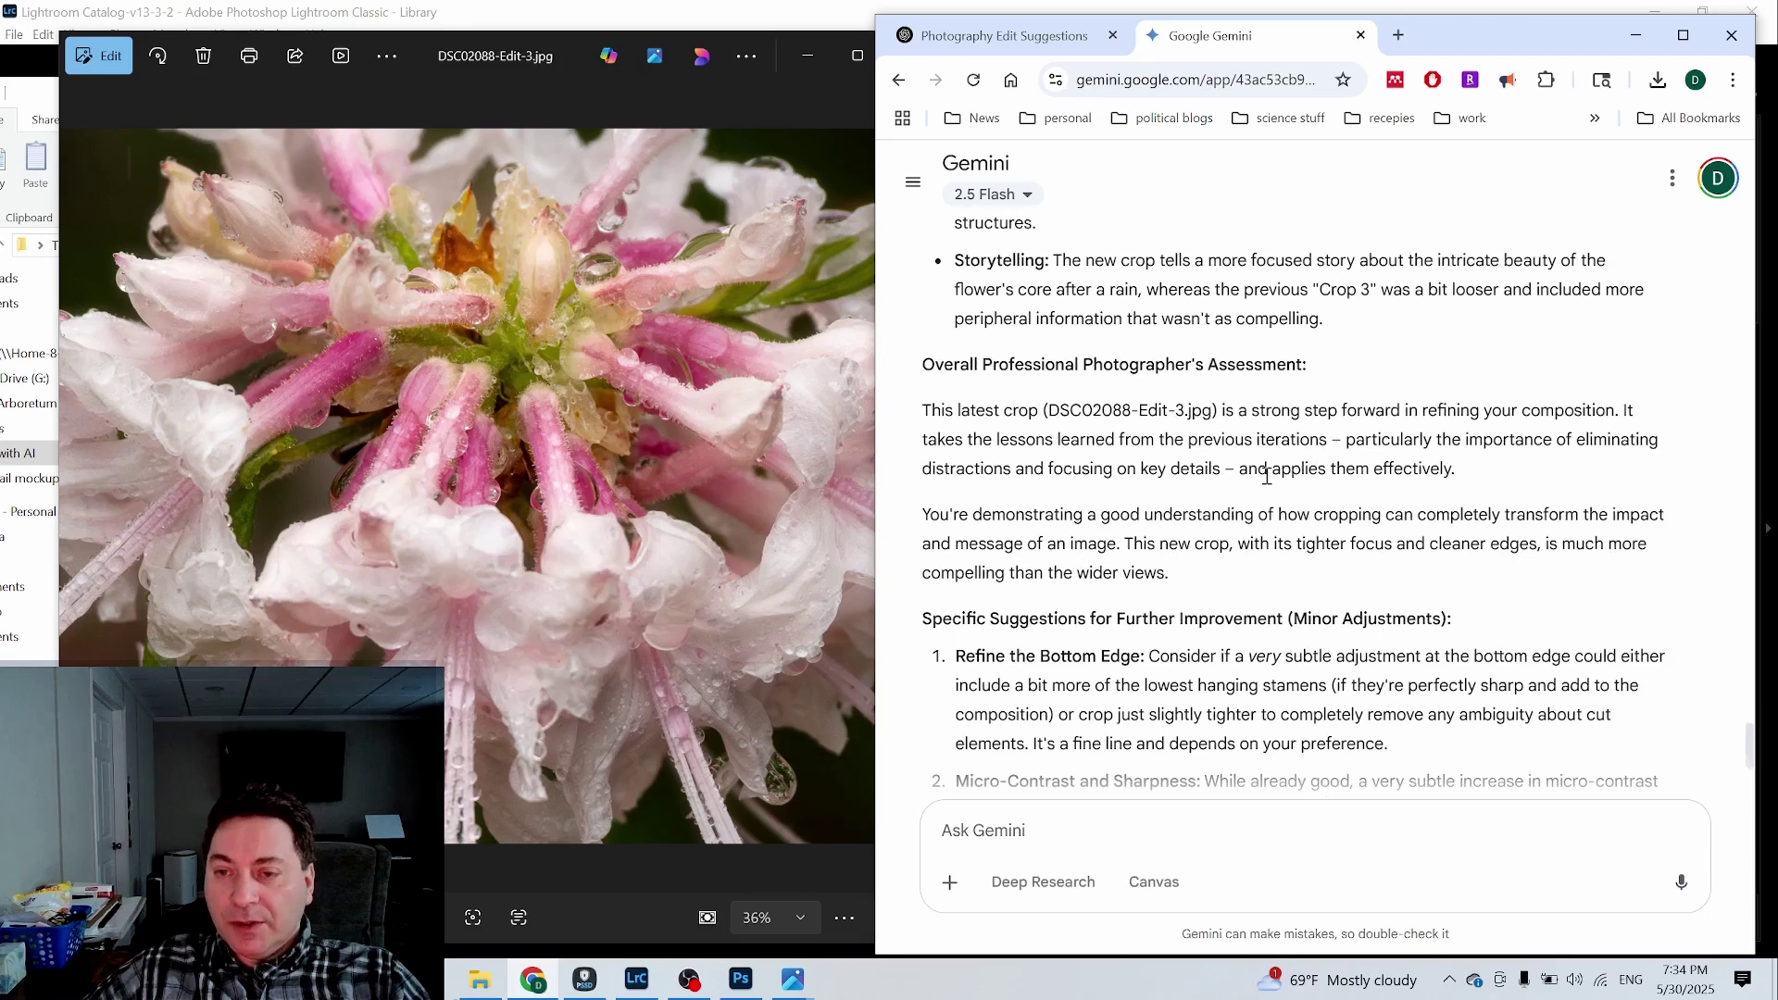
scroll(1266, 475, up, 1)
scroll(1267, 475, down, 1)
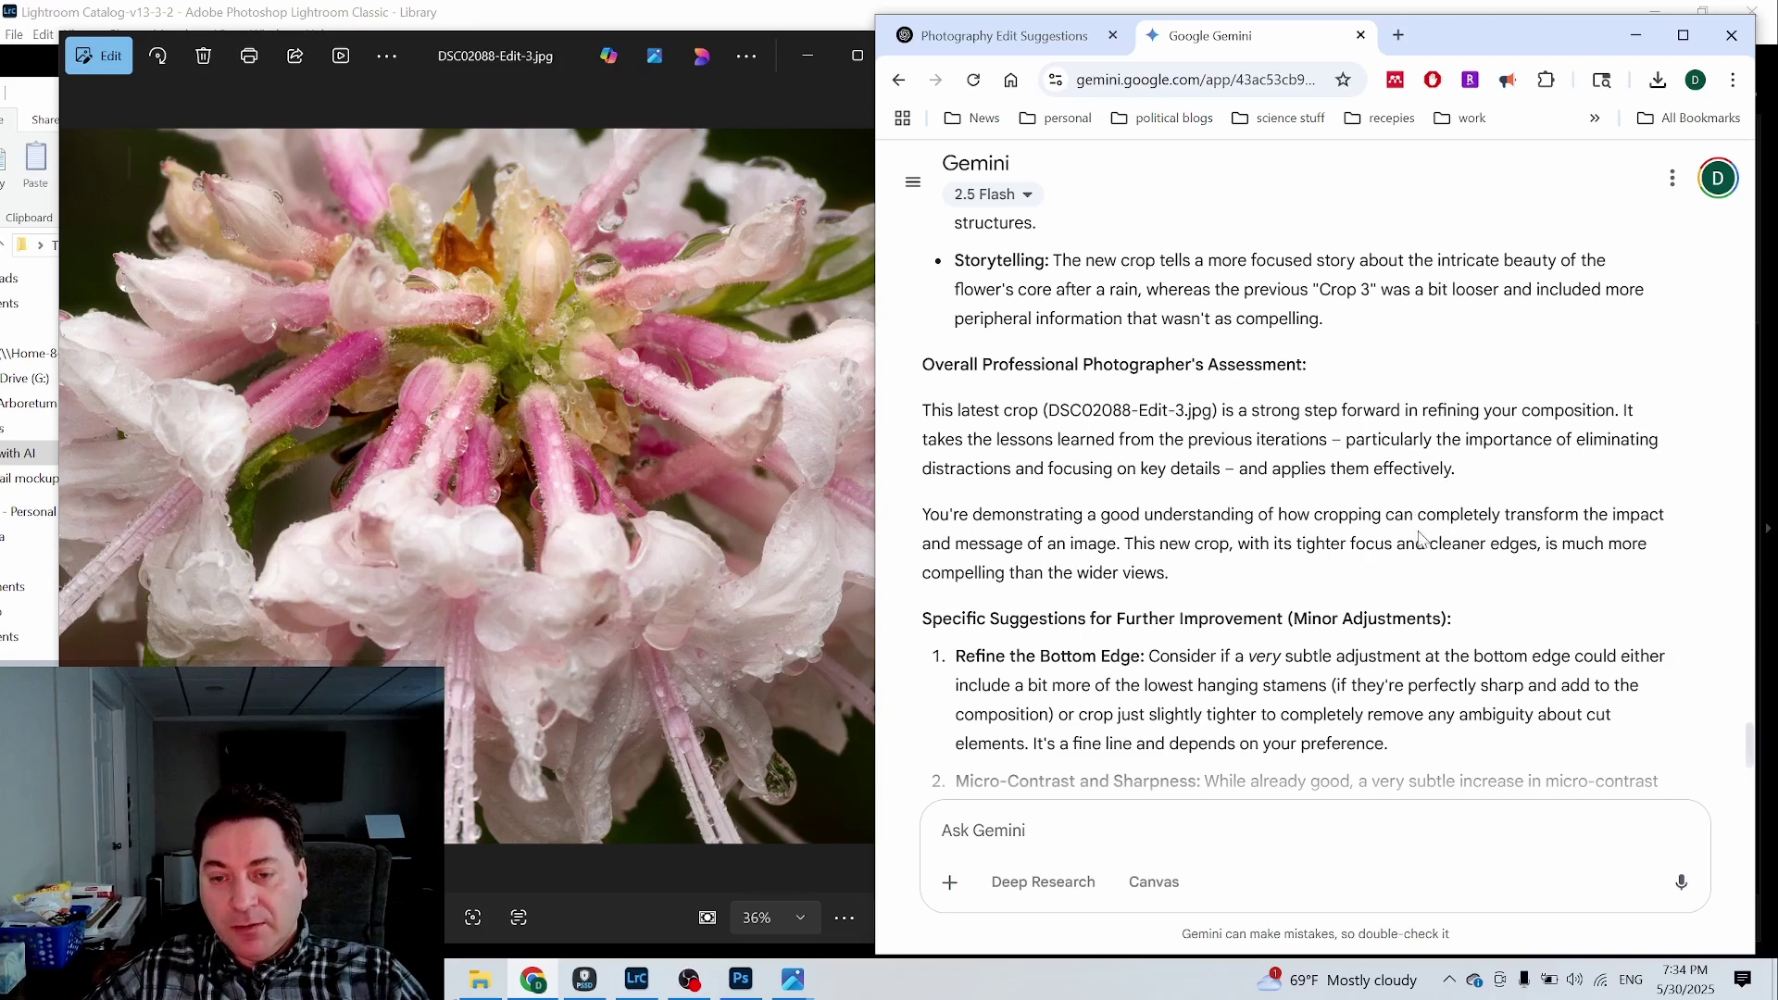
scroll(1394, 472, down, 1)
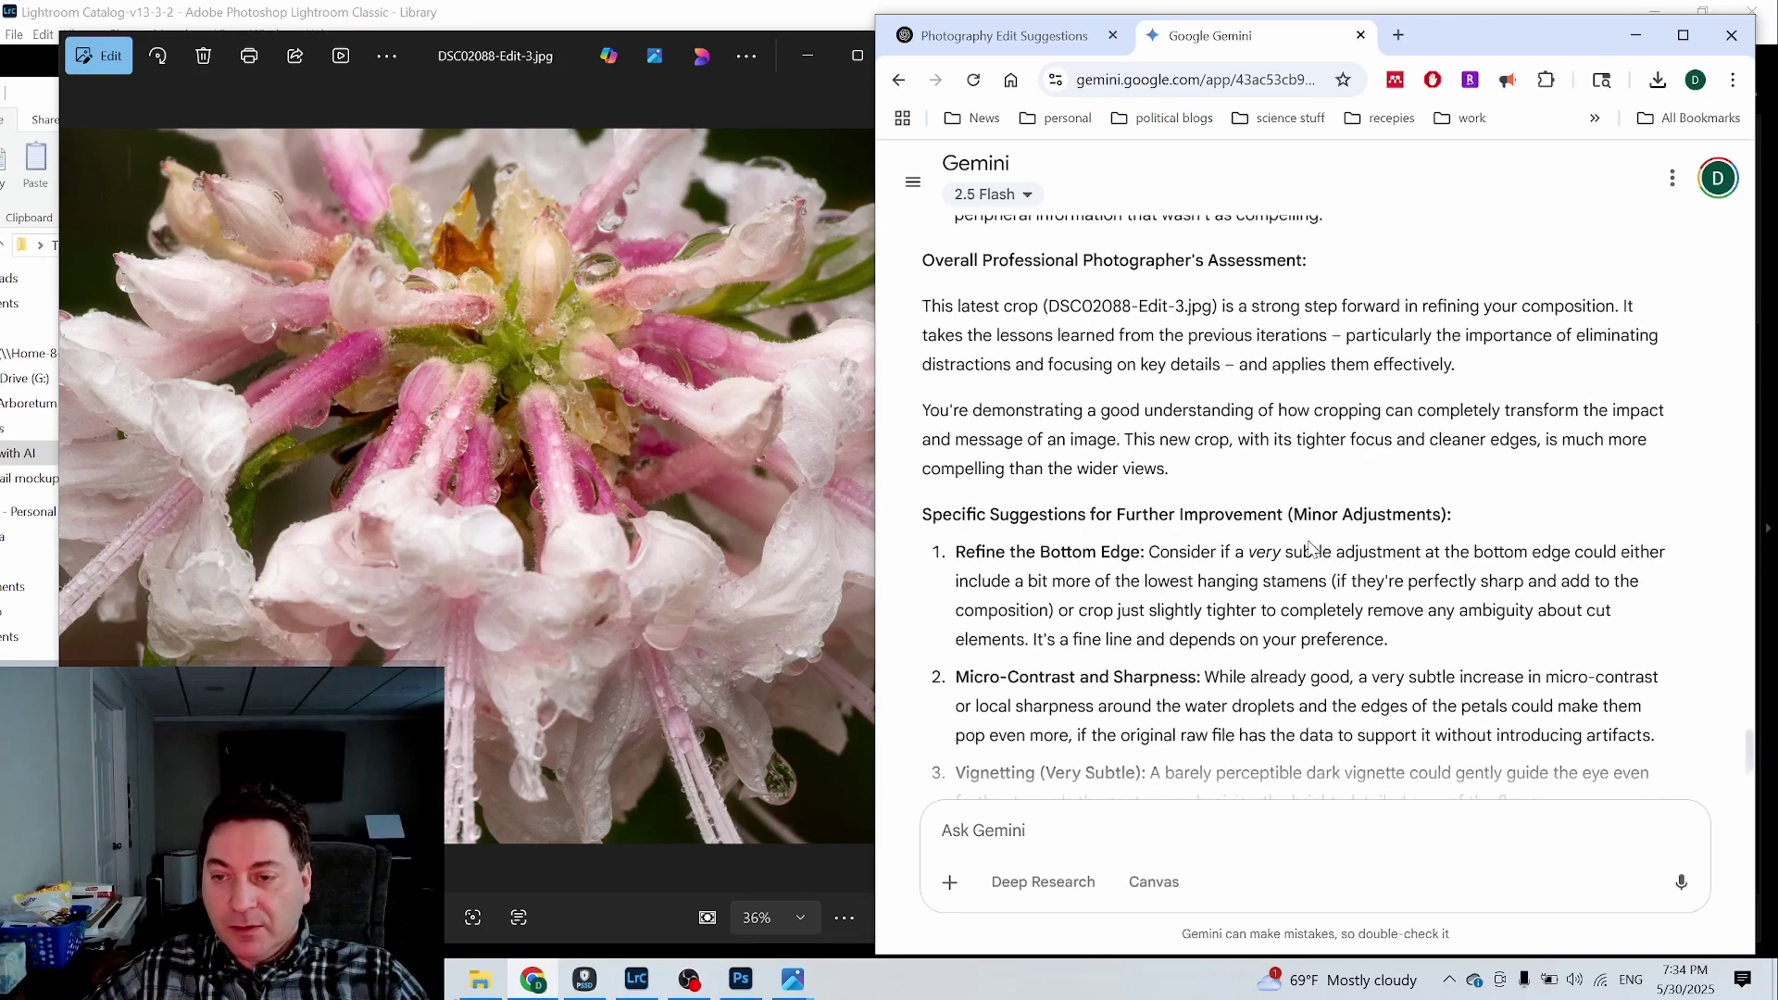
Step: Read Gemini's suggestions for DSC02088-Edit-3 on the bottom edge, micro-contrast, vignetting and color, through to the closing remarks
scroll(1085, 584, down, 3)
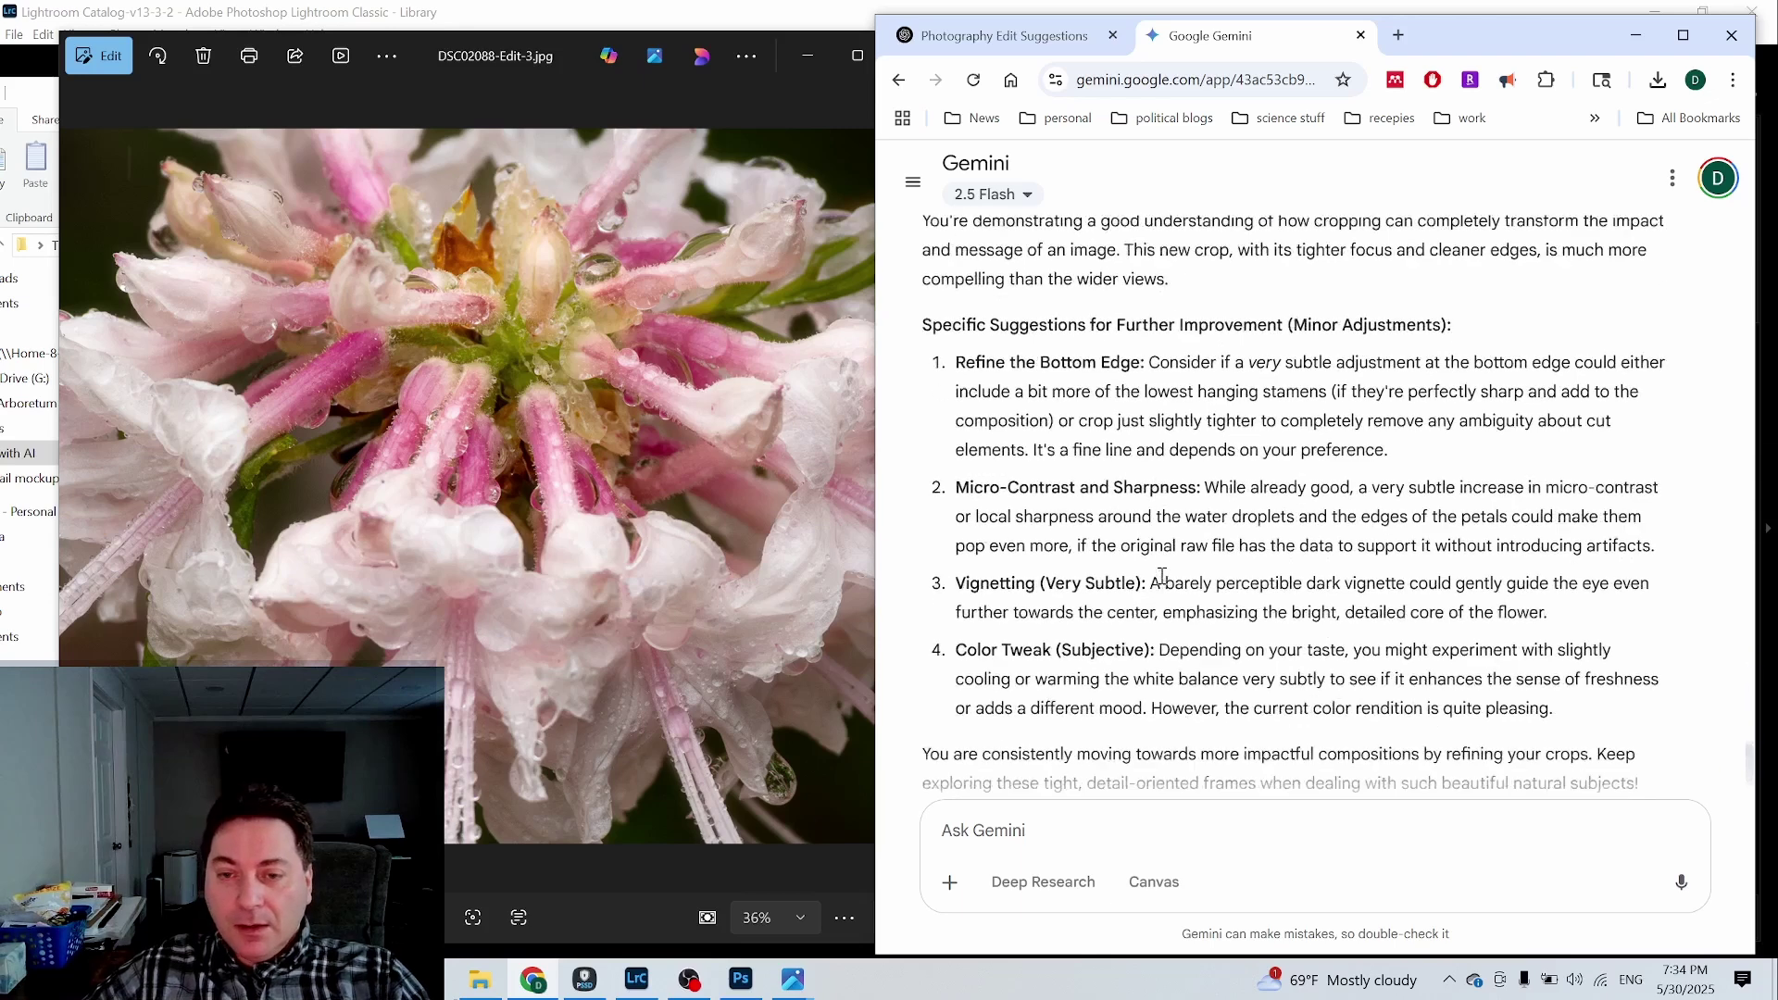
scroll(1162, 576, up, 1)
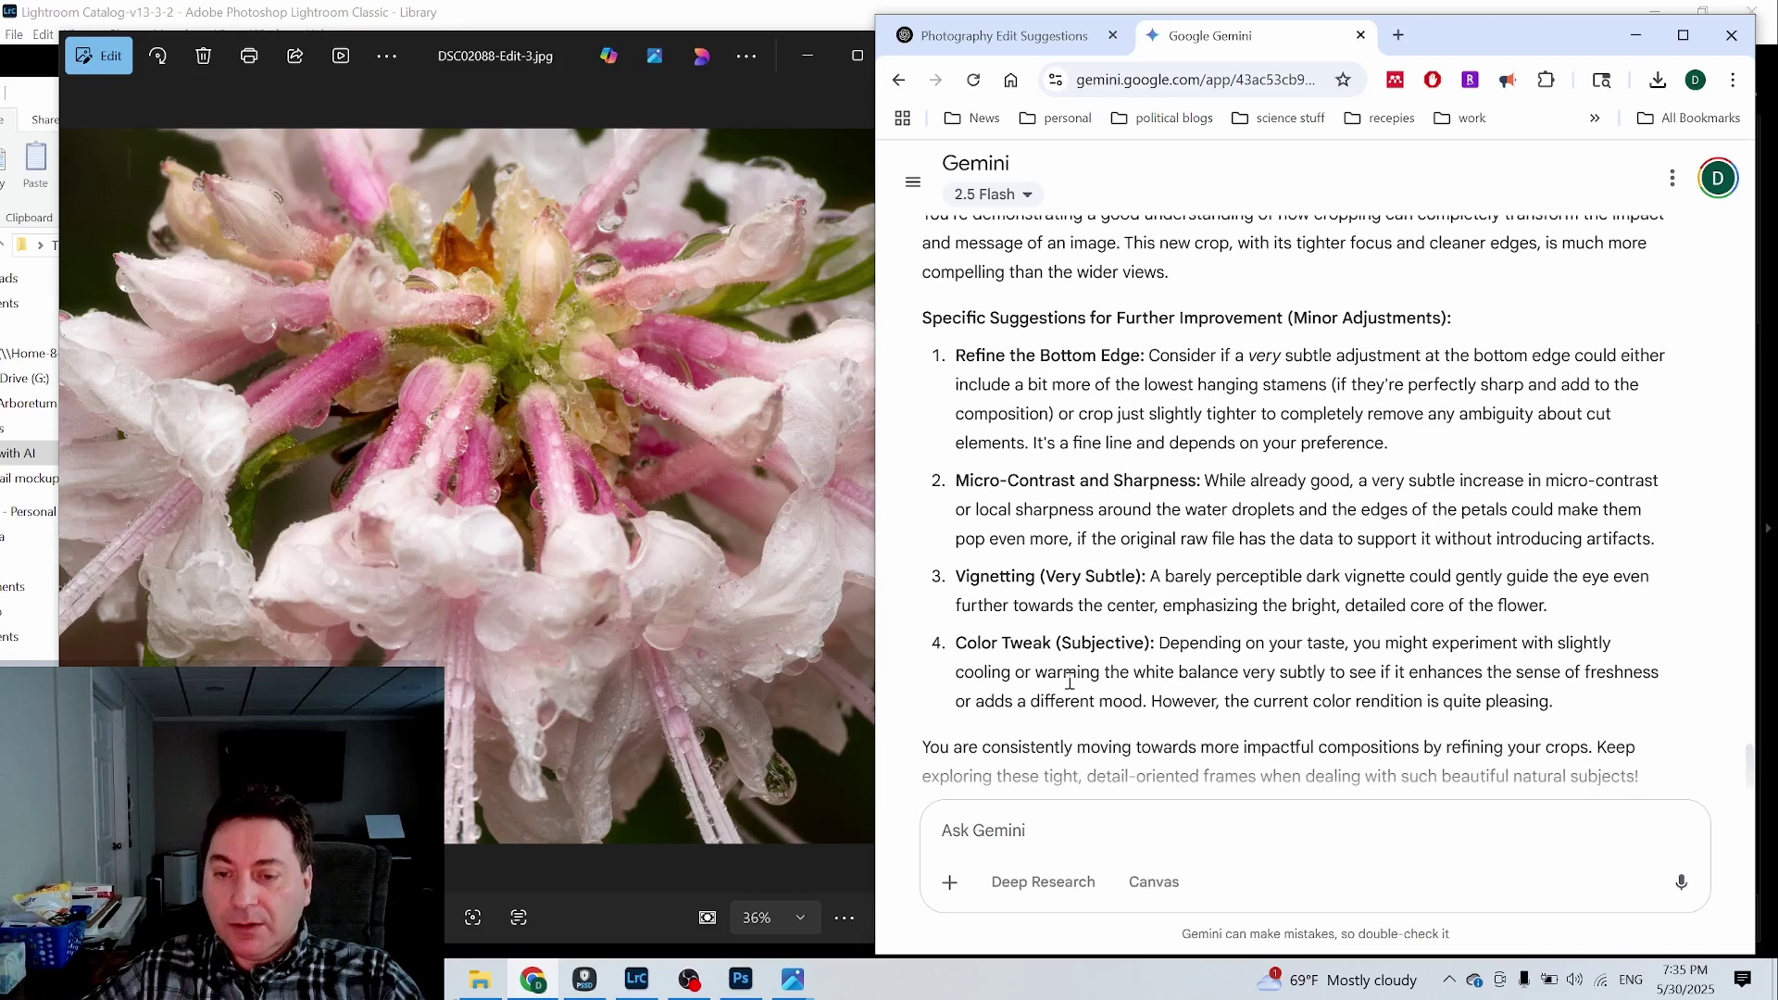
scroll(1069, 682, down, 2)
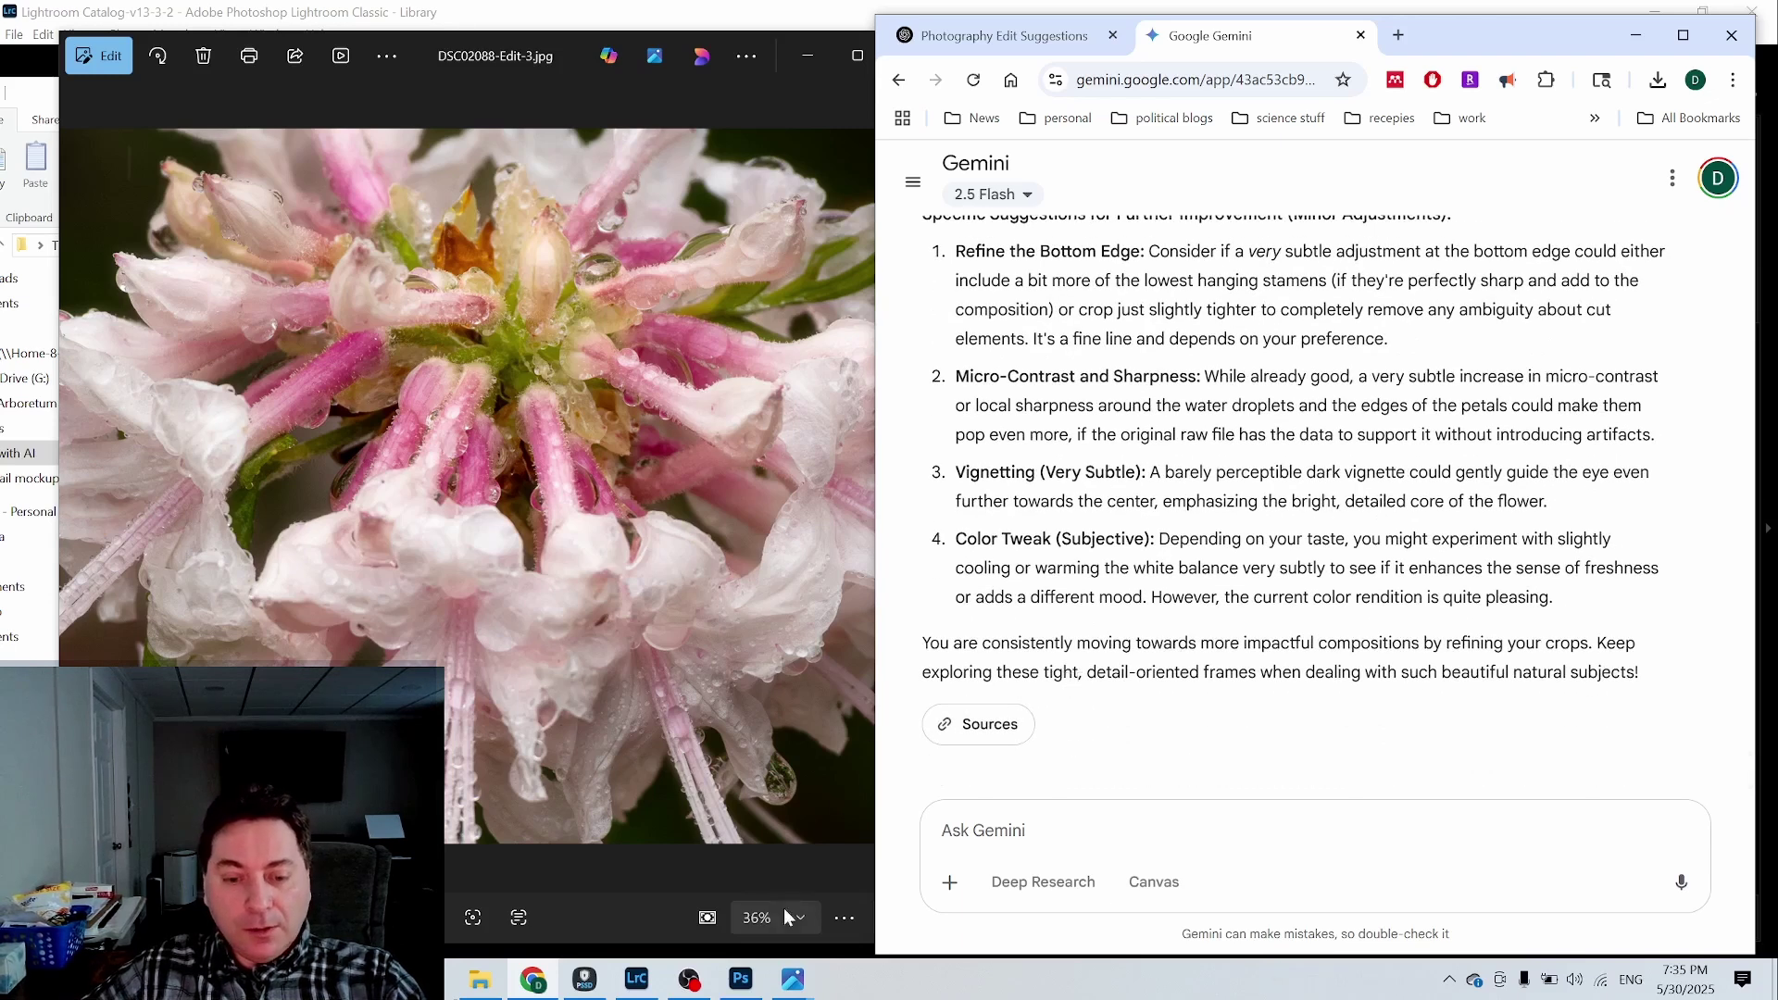
Step: Switch to Lightroom Classic and loosen the flower photo's crop slightly at the left and down to the photo's bottom edge to include the long stamens
click(636, 979)
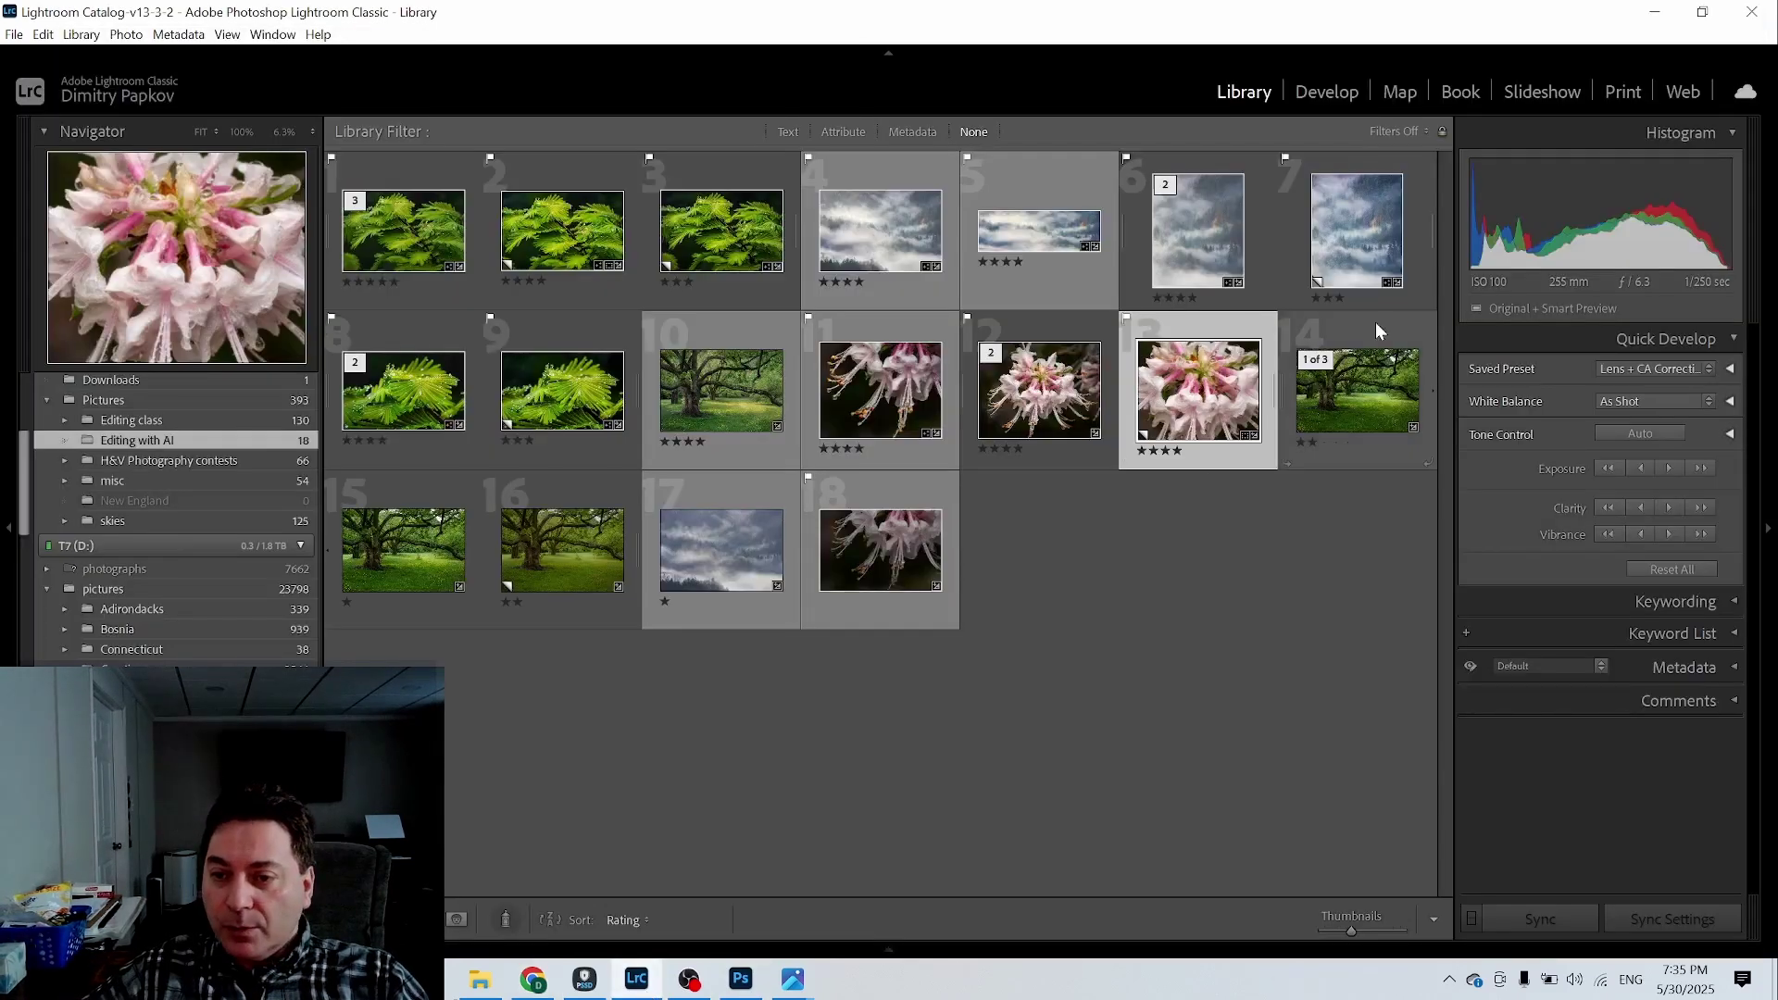
click(1343, 92)
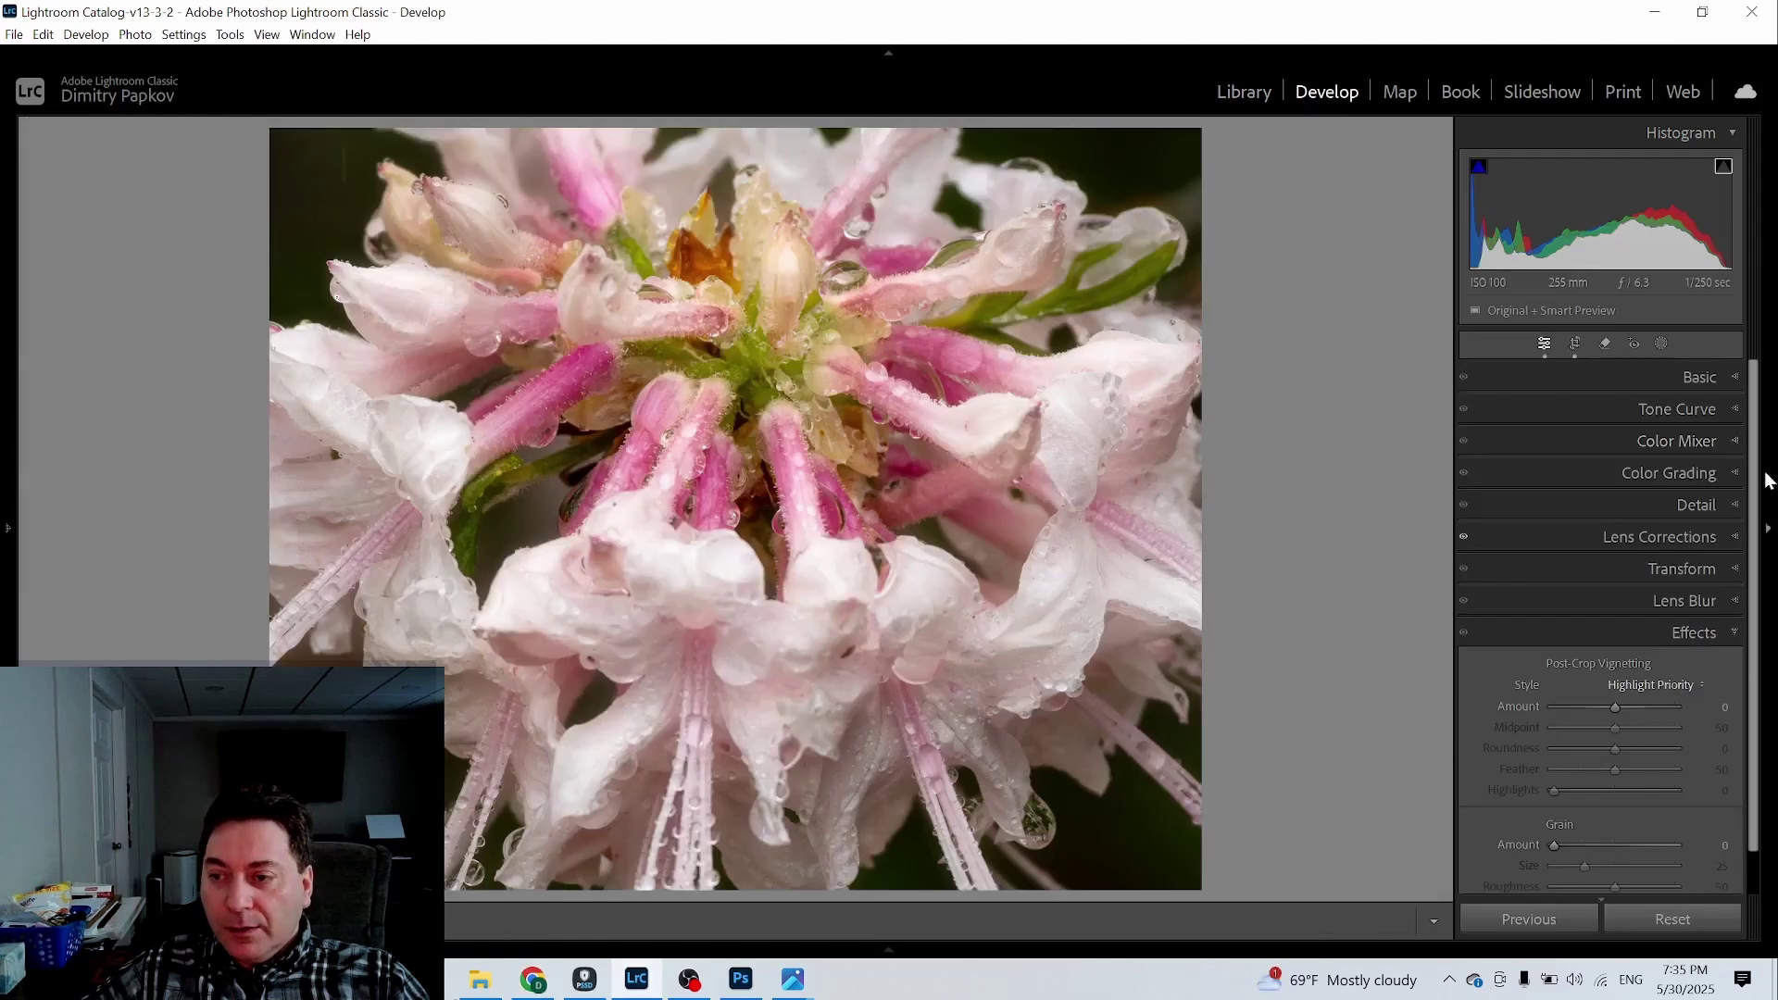
click(1576, 350)
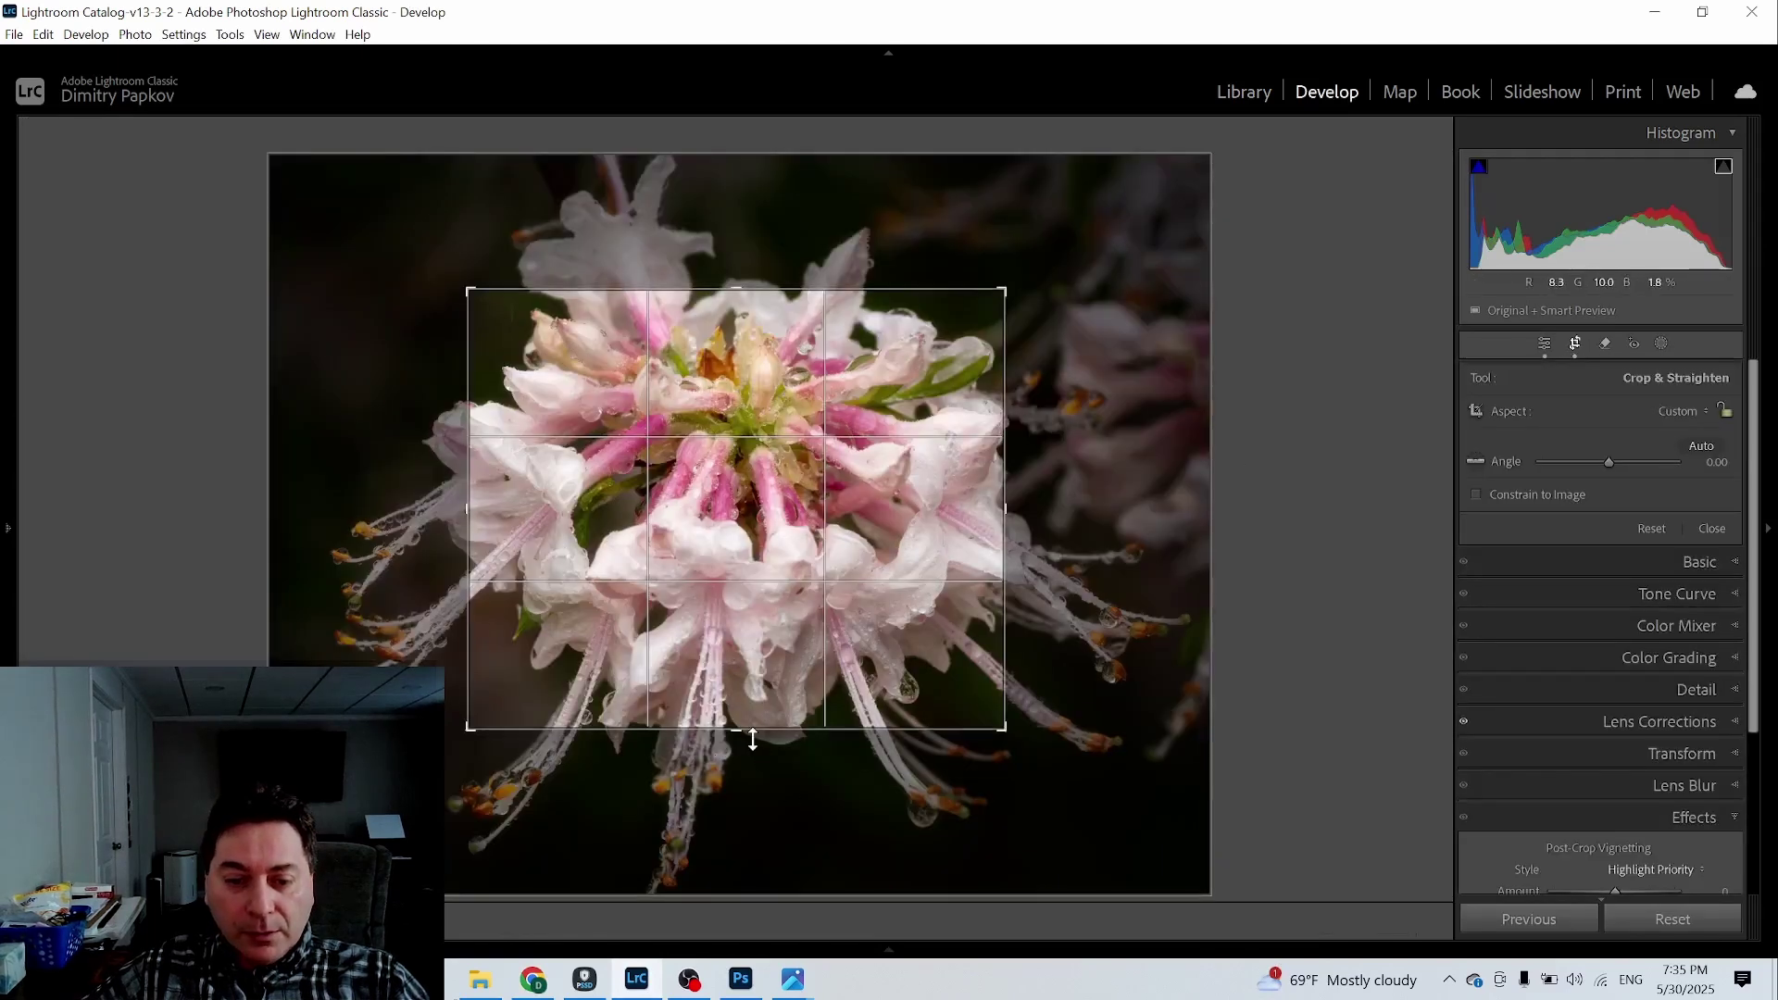
mouse_move(740, 736)
mouse_down()
mouse_move(725, 775)
mouse_move(724, 743)
mouse_up()
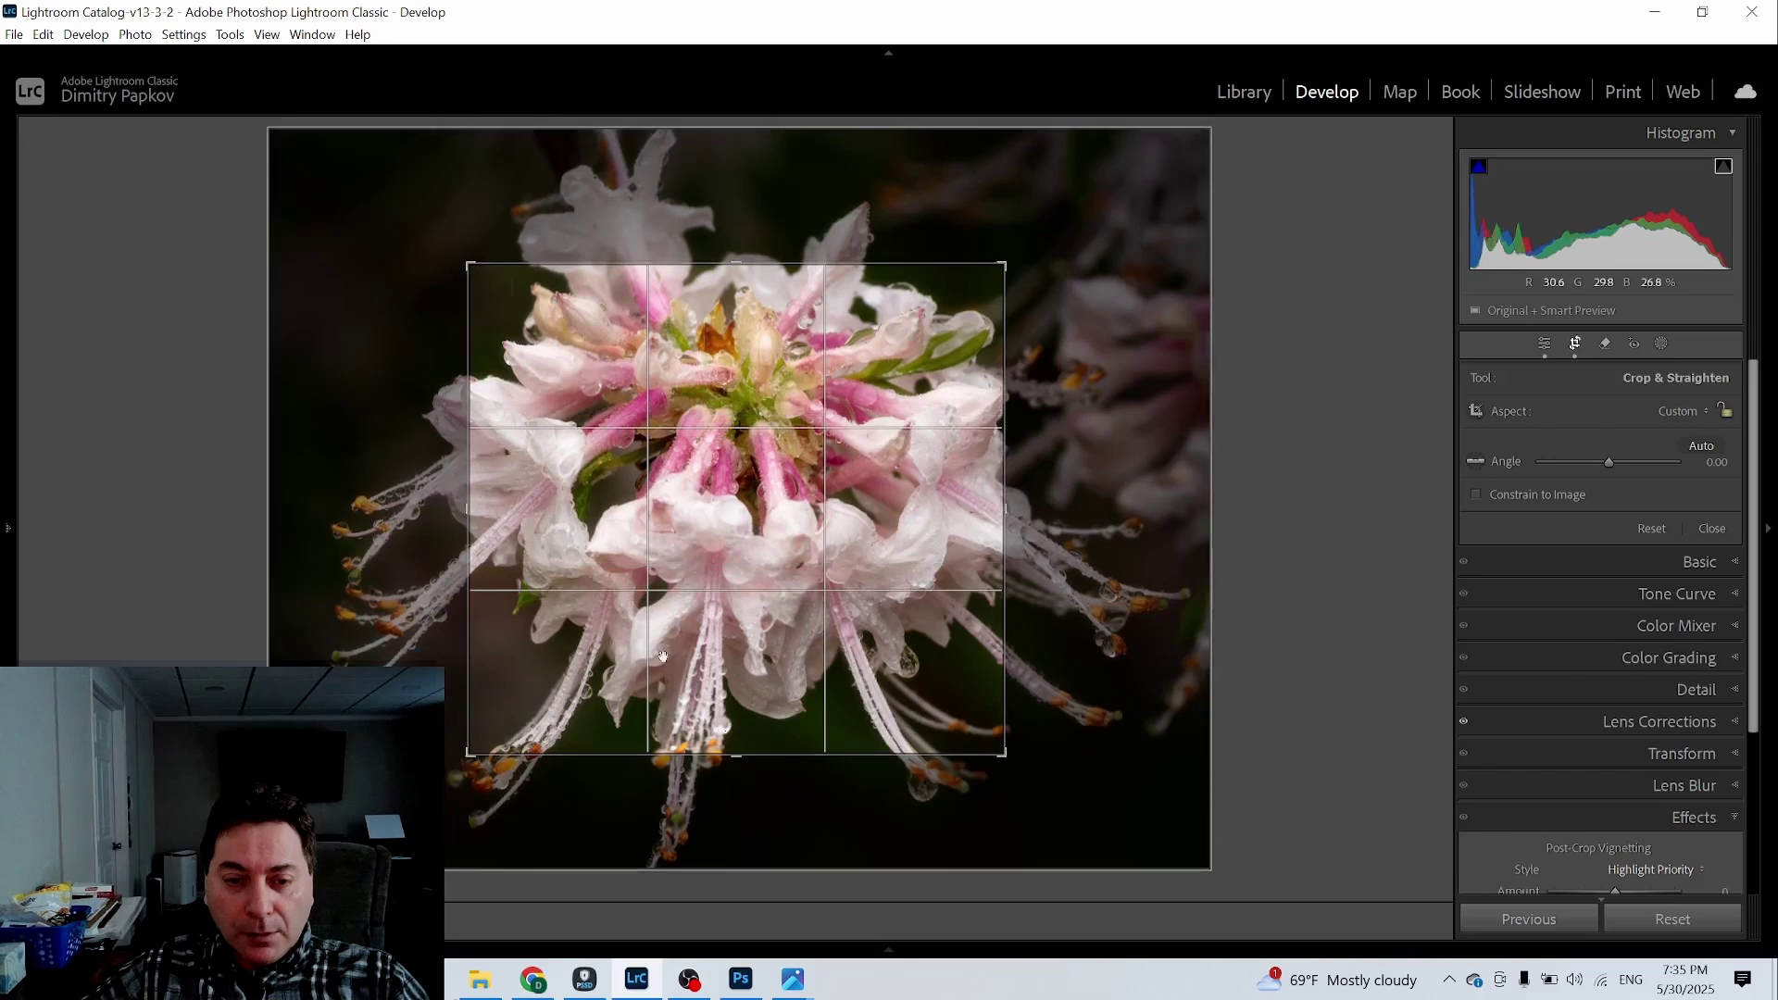
mouse_move(468, 508)
mouse_down()
mouse_move(370, 508)
mouse_move(491, 509)
mouse_move(445, 517)
mouse_up()
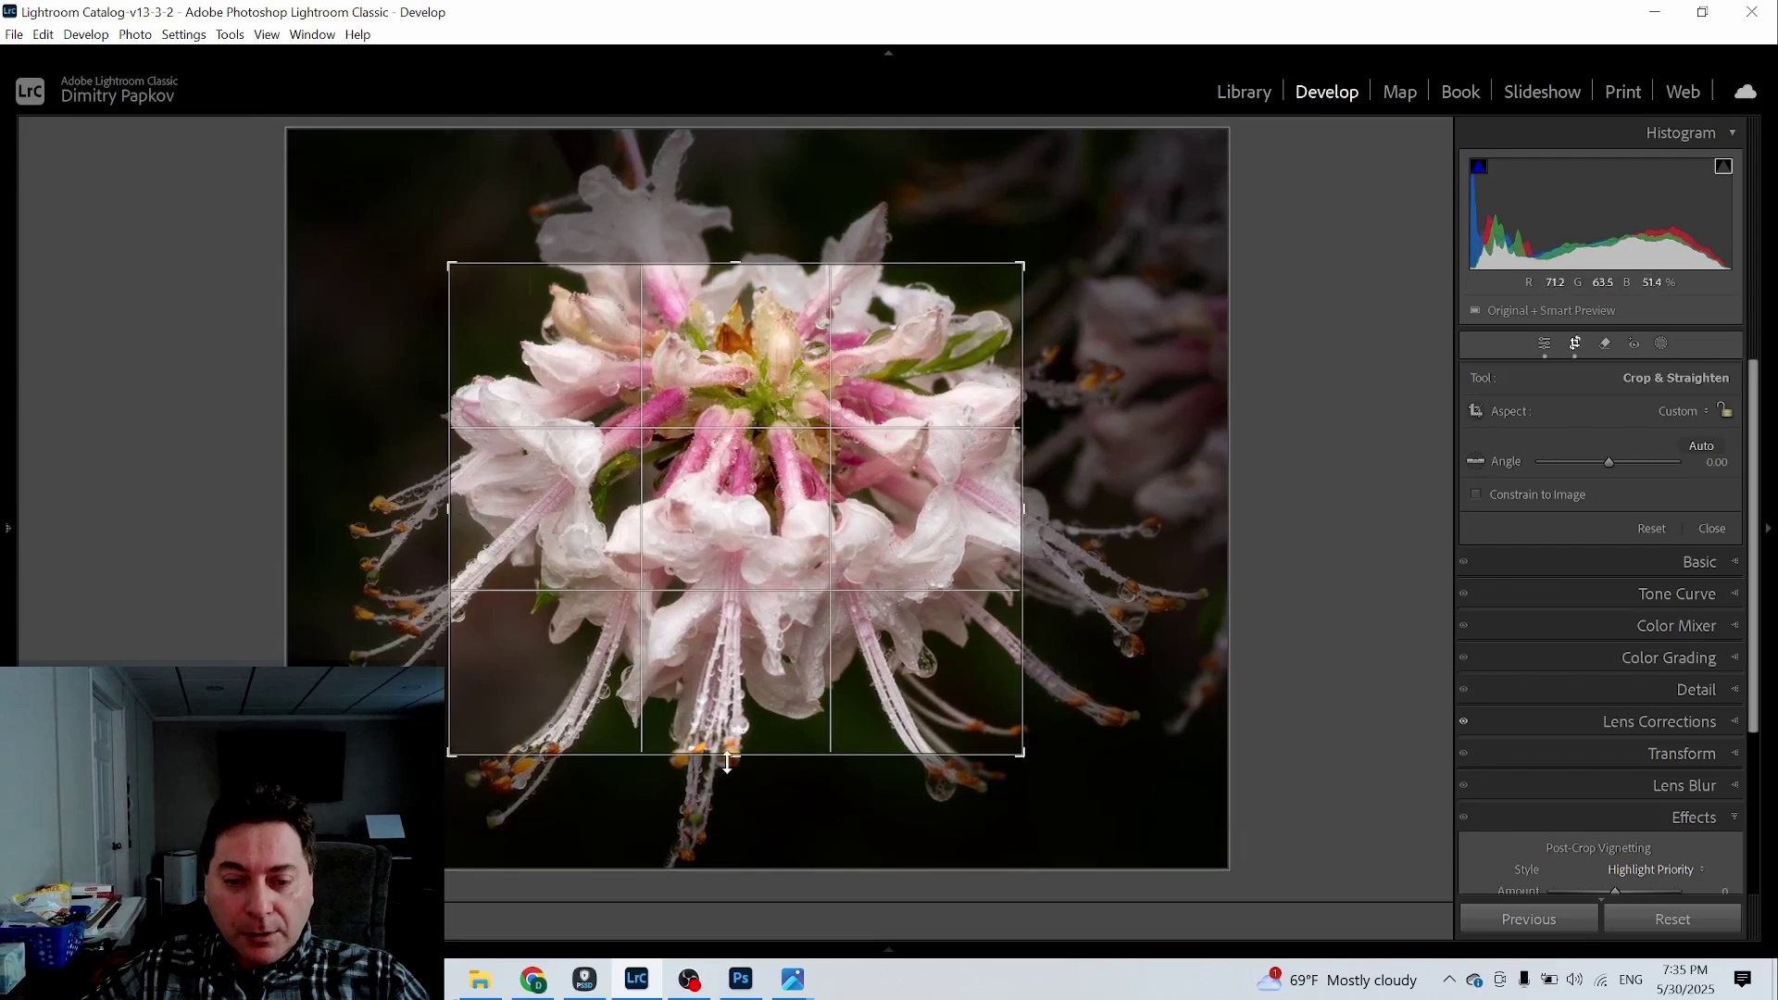
drag(731, 753, 738, 788)
mouse_move(738, 792)
mouse_down()
mouse_move(736, 824)
mouse_move(750, 819)
mouse_up()
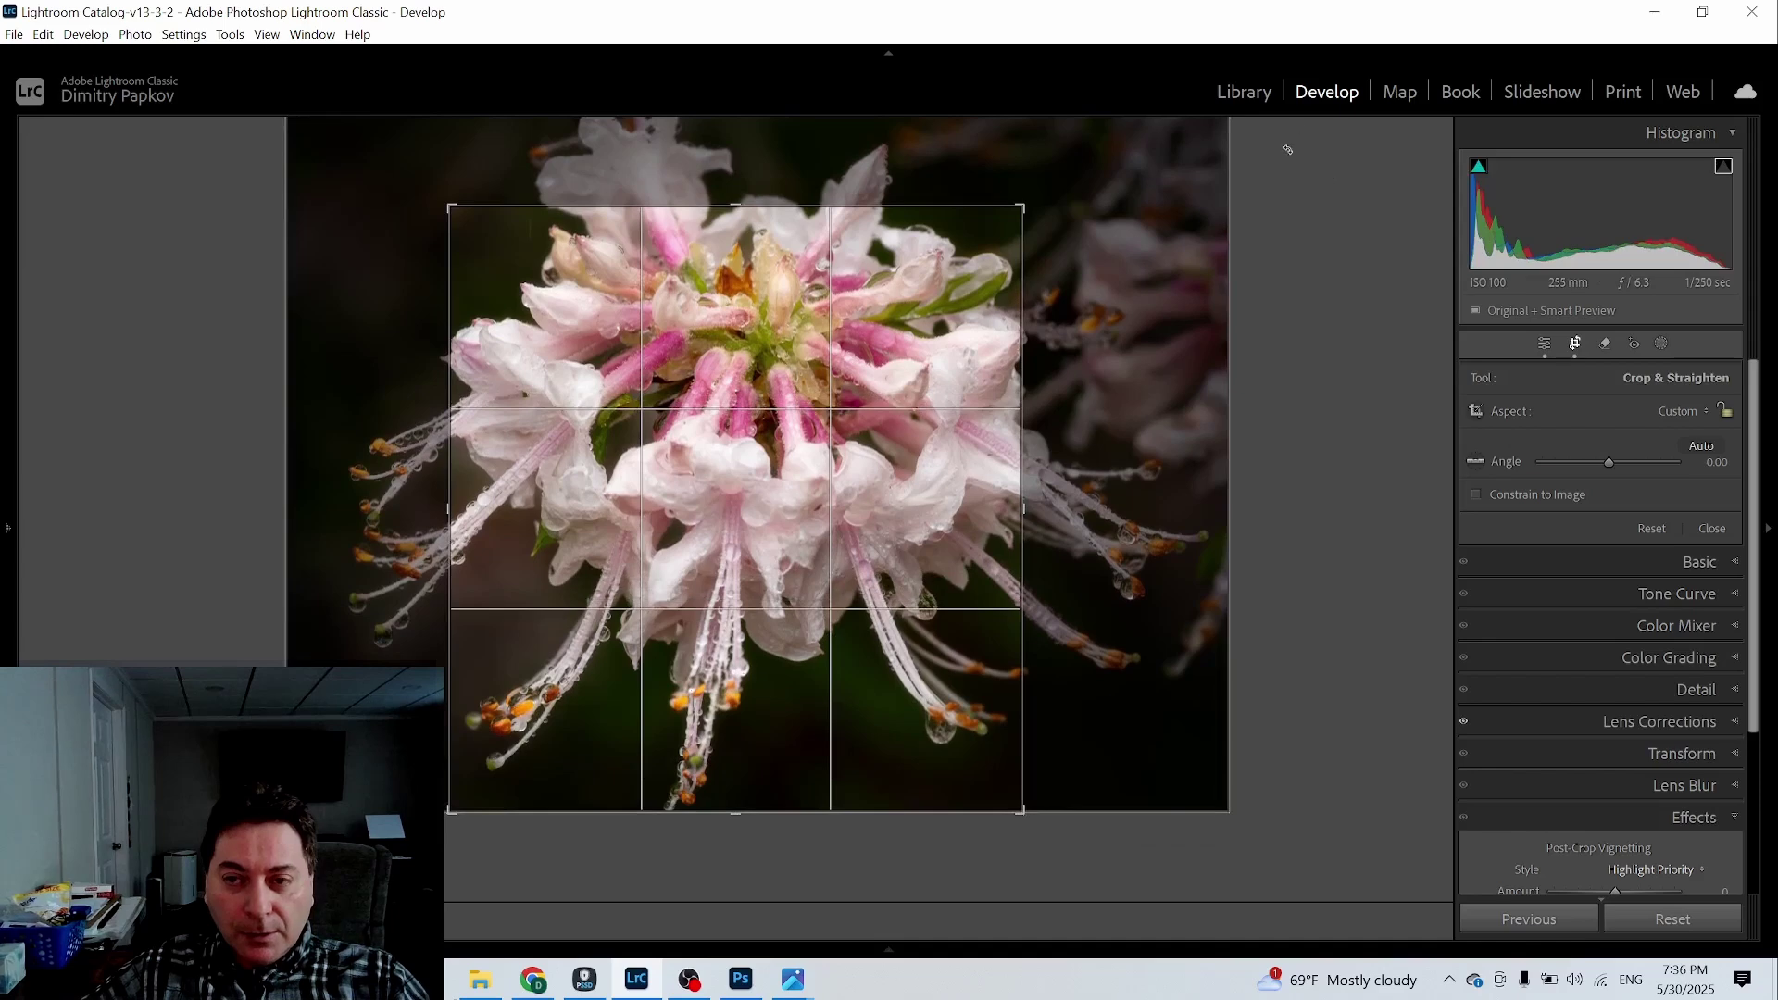
click(1576, 344)
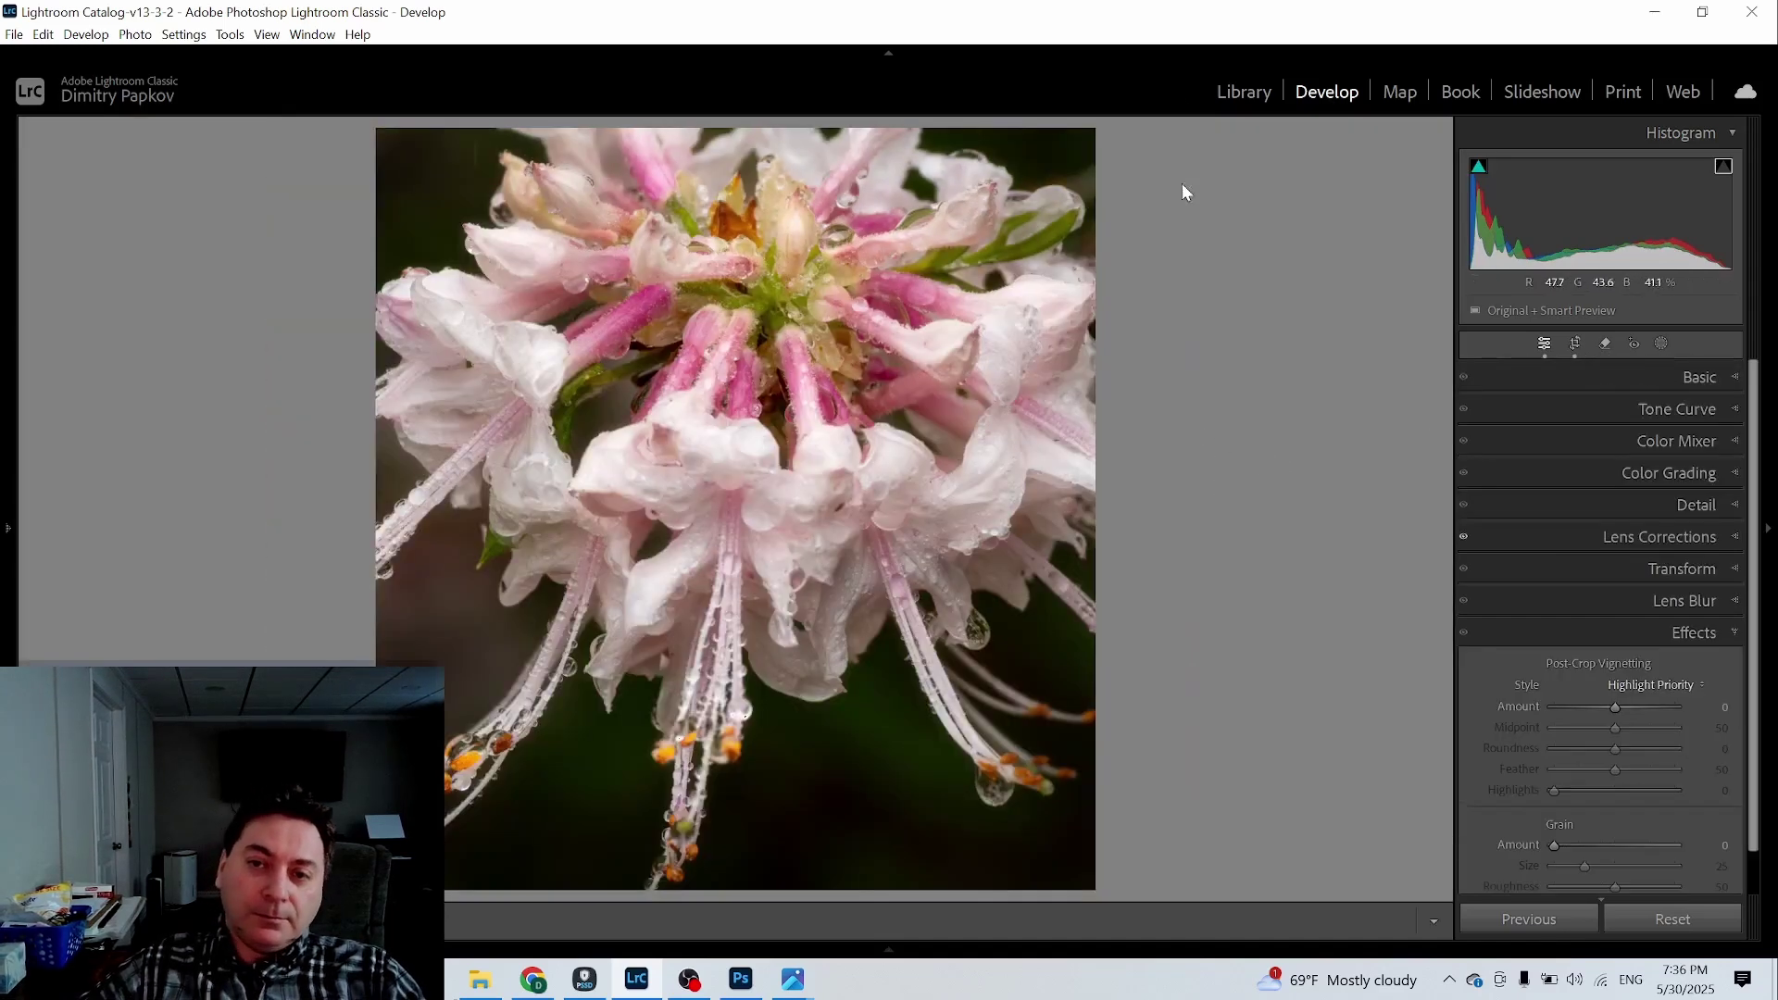
Step: Export the re-cropped flower photo from the Library with the previous export settings, using a unique name for the existing file conflict
click(1241, 92)
right_click(1194, 389)
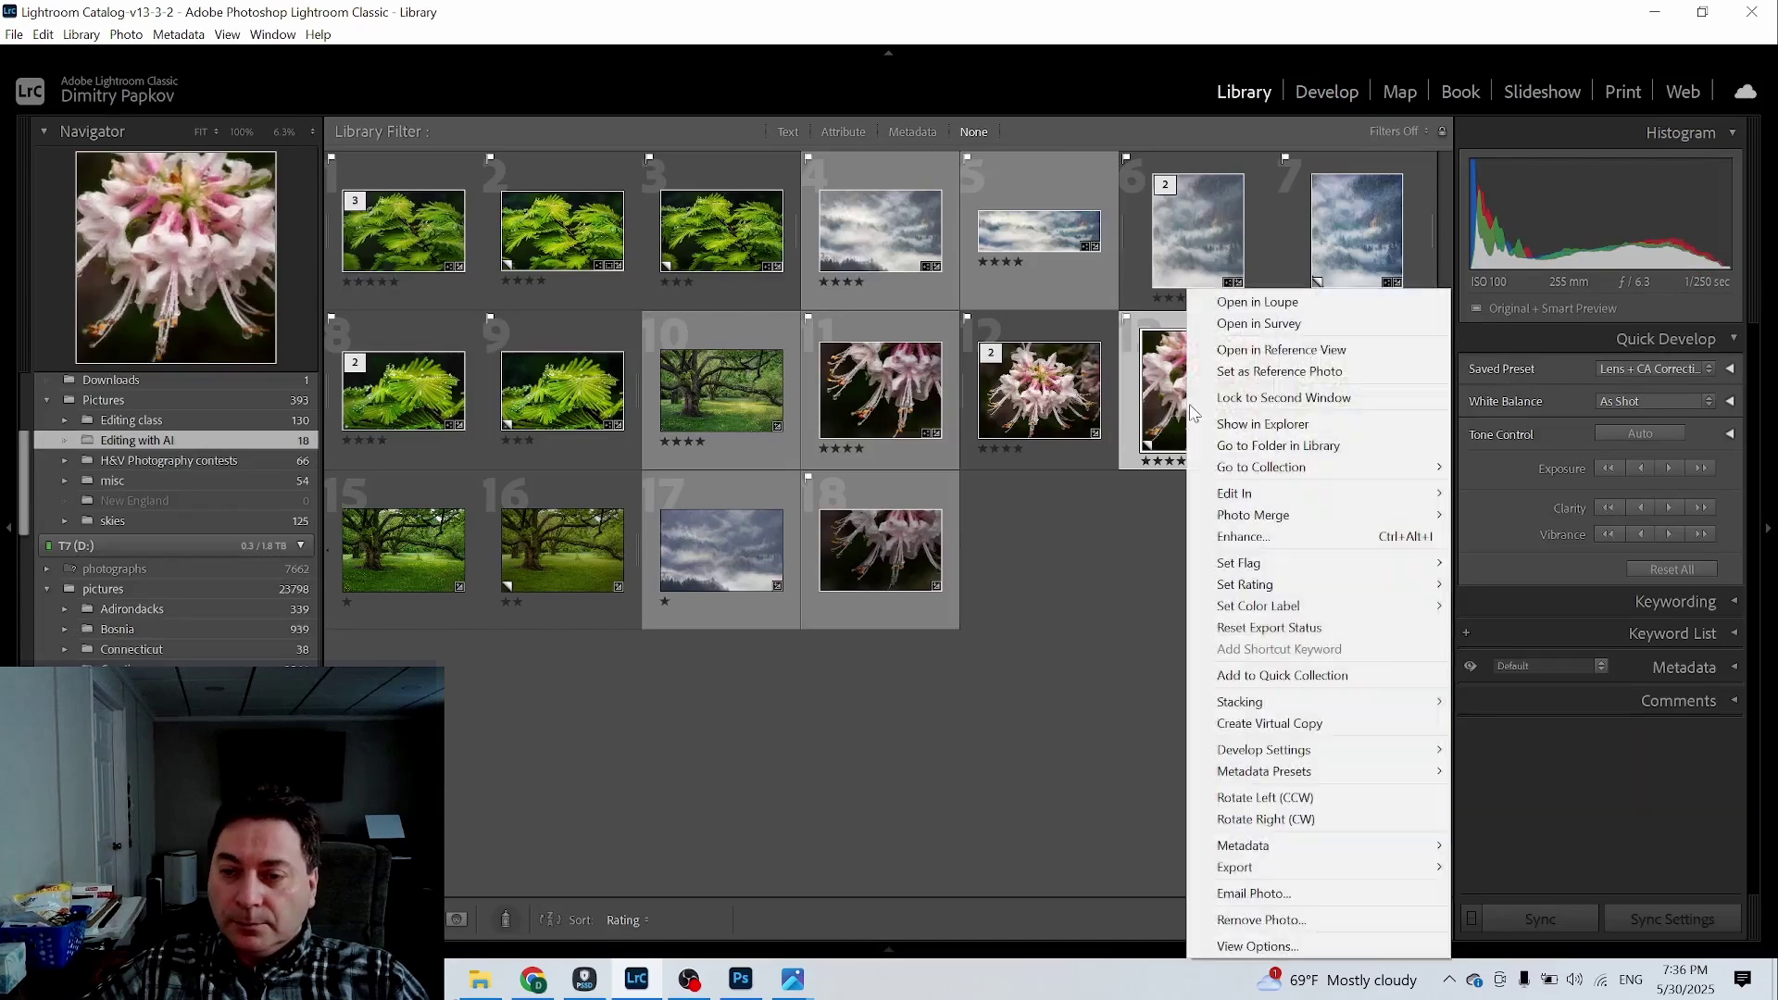
mouse_move(1283, 867)
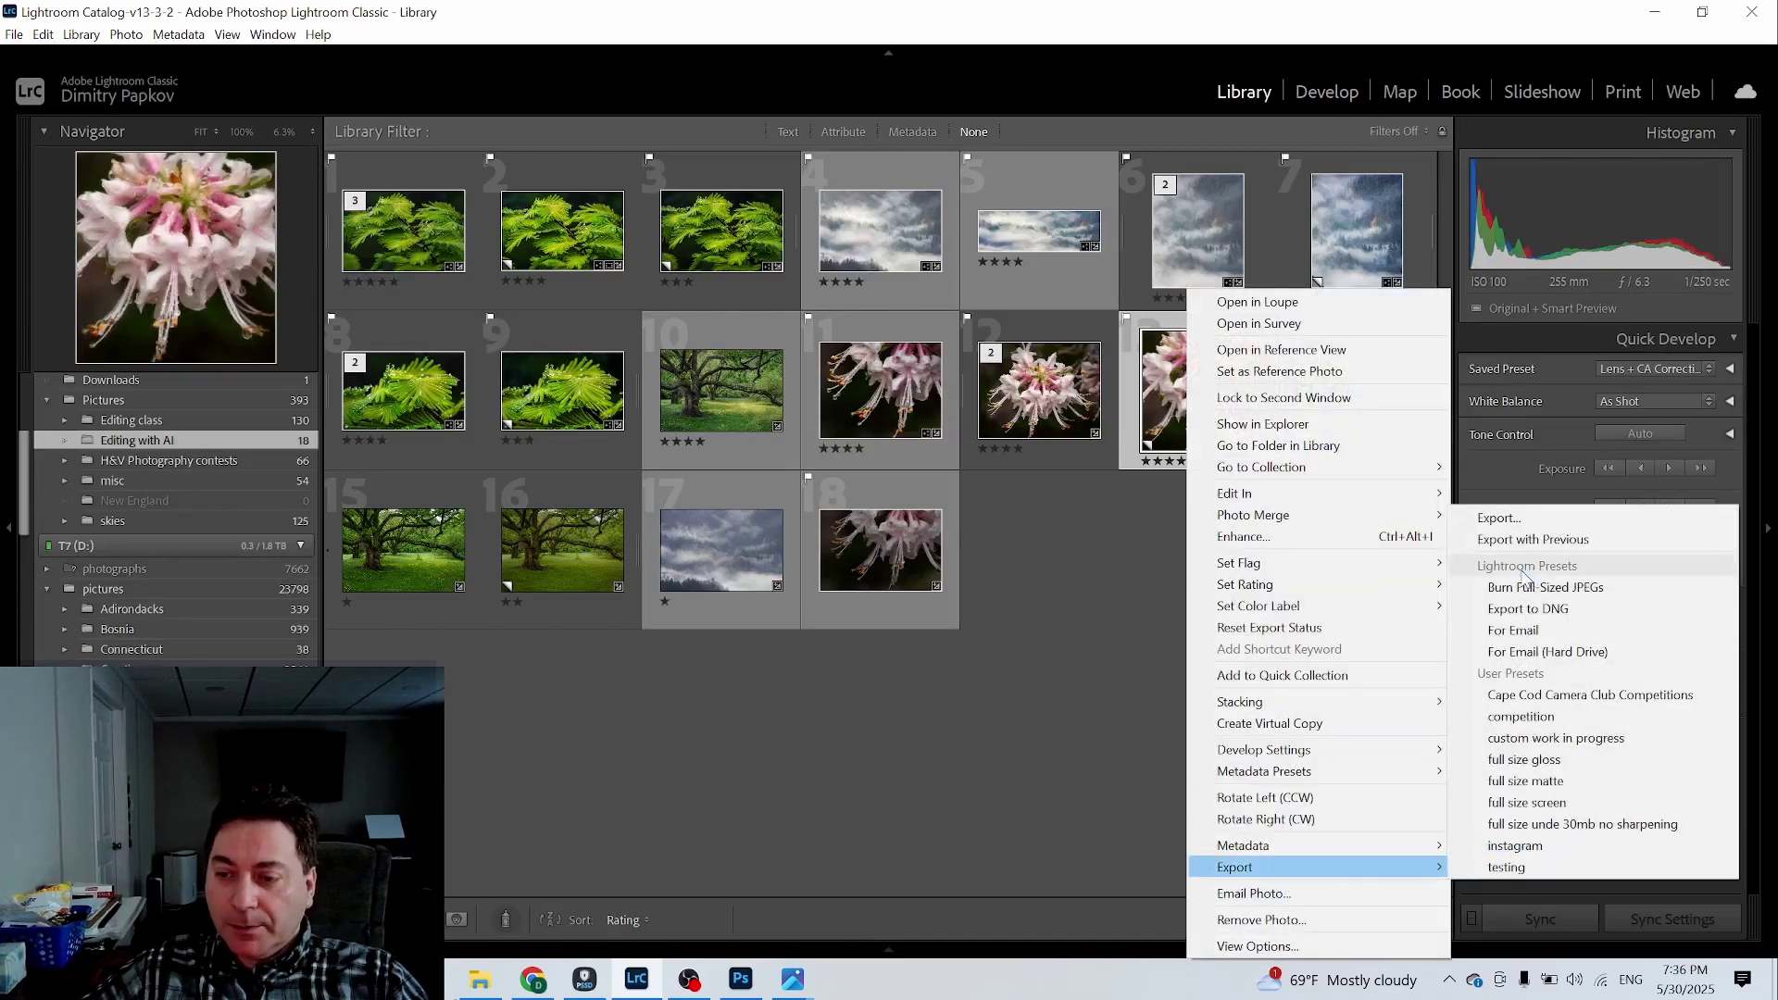
click(1515, 527)
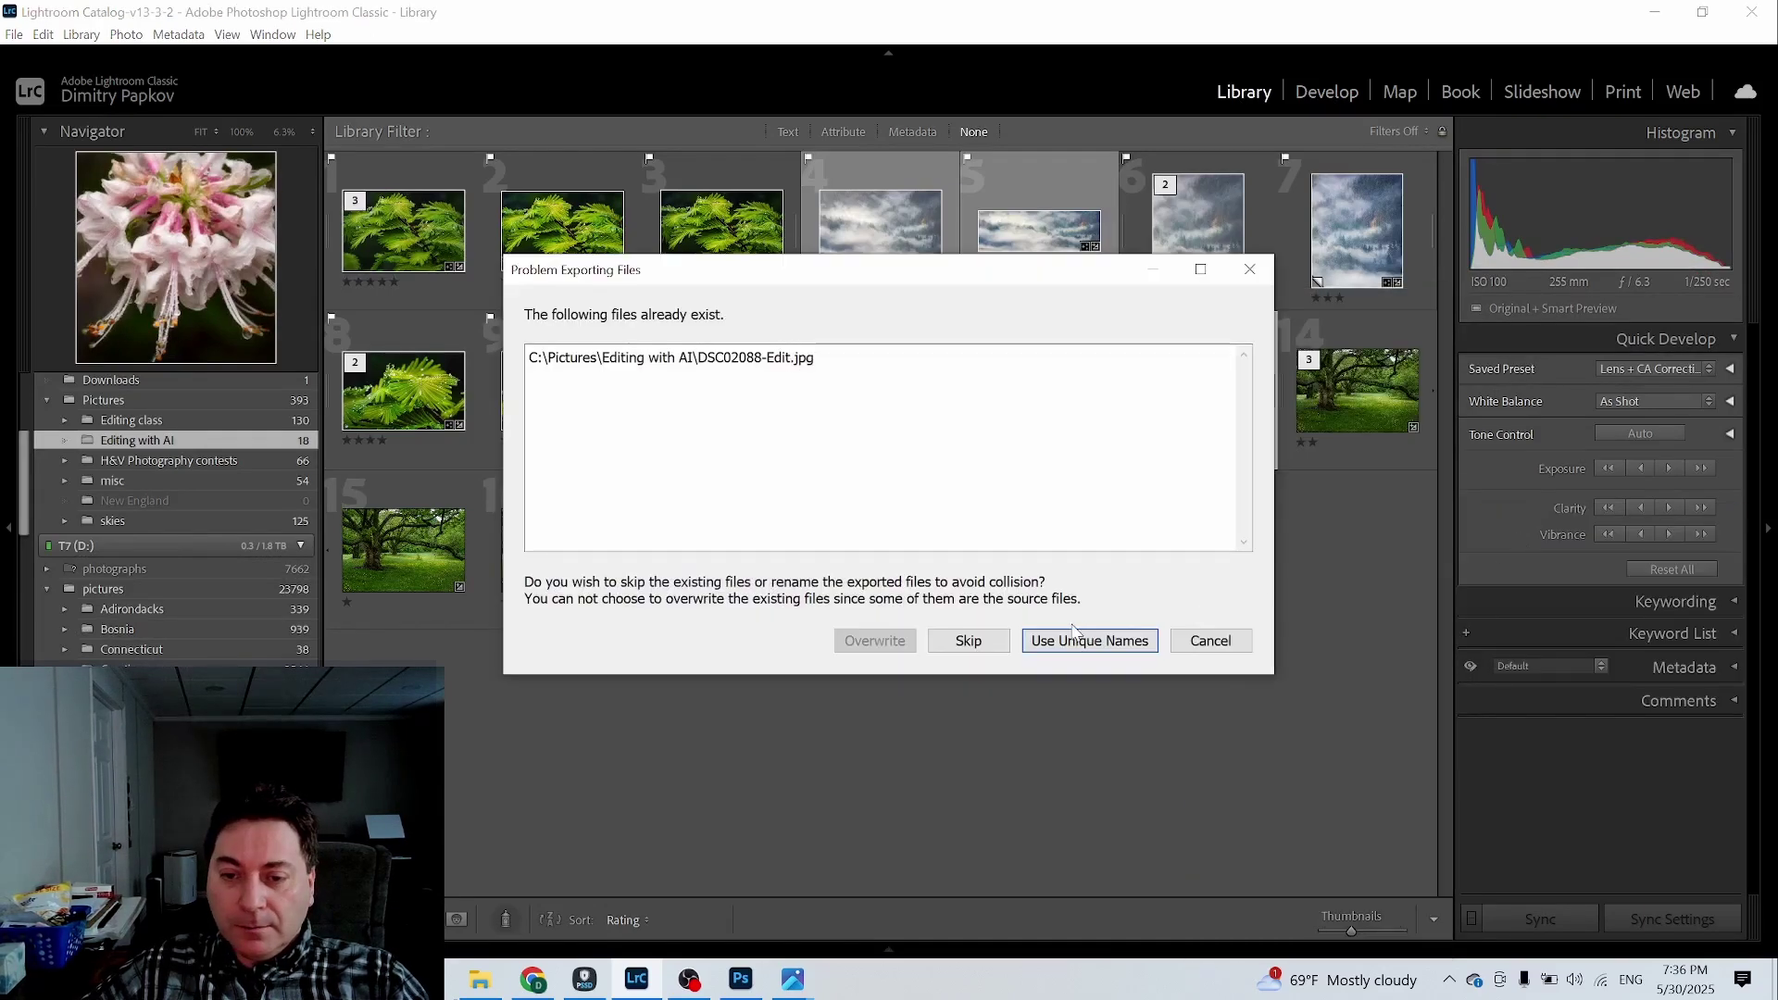
click(1081, 639)
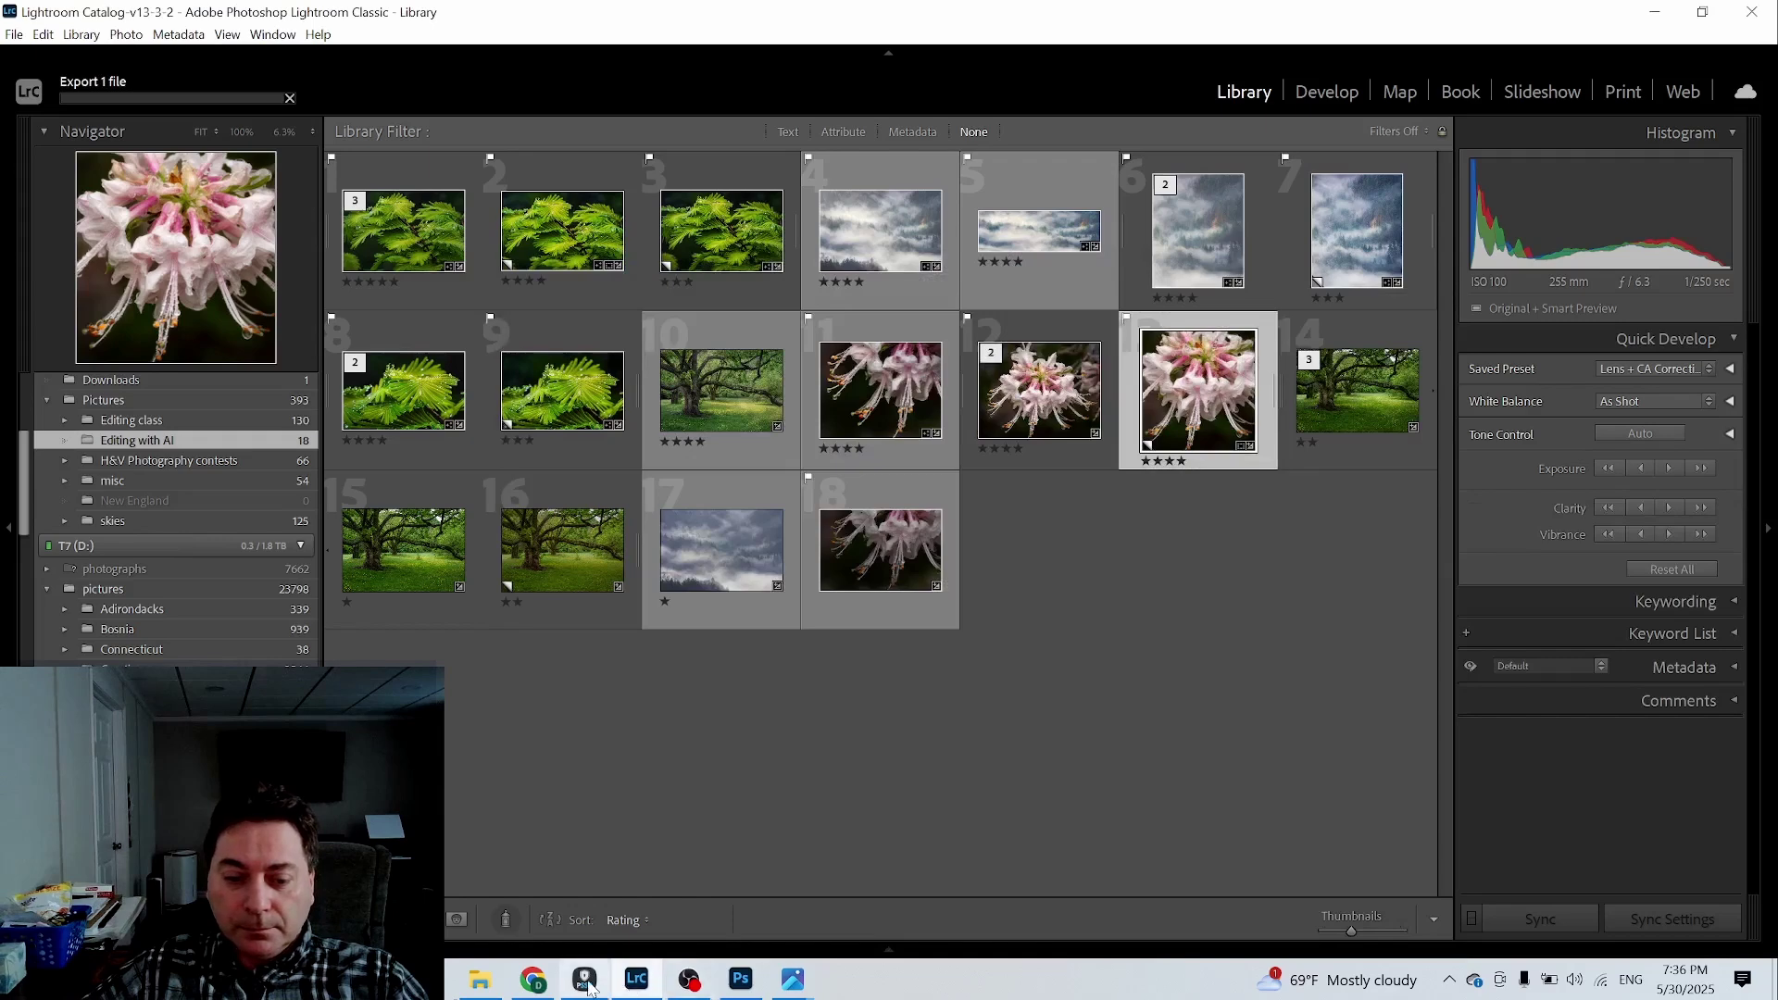
Step: Open DSC02088-Edit-4 from the Editing with AI folder in the photo viewer to check the looser crop
click(534, 980)
click(480, 980)
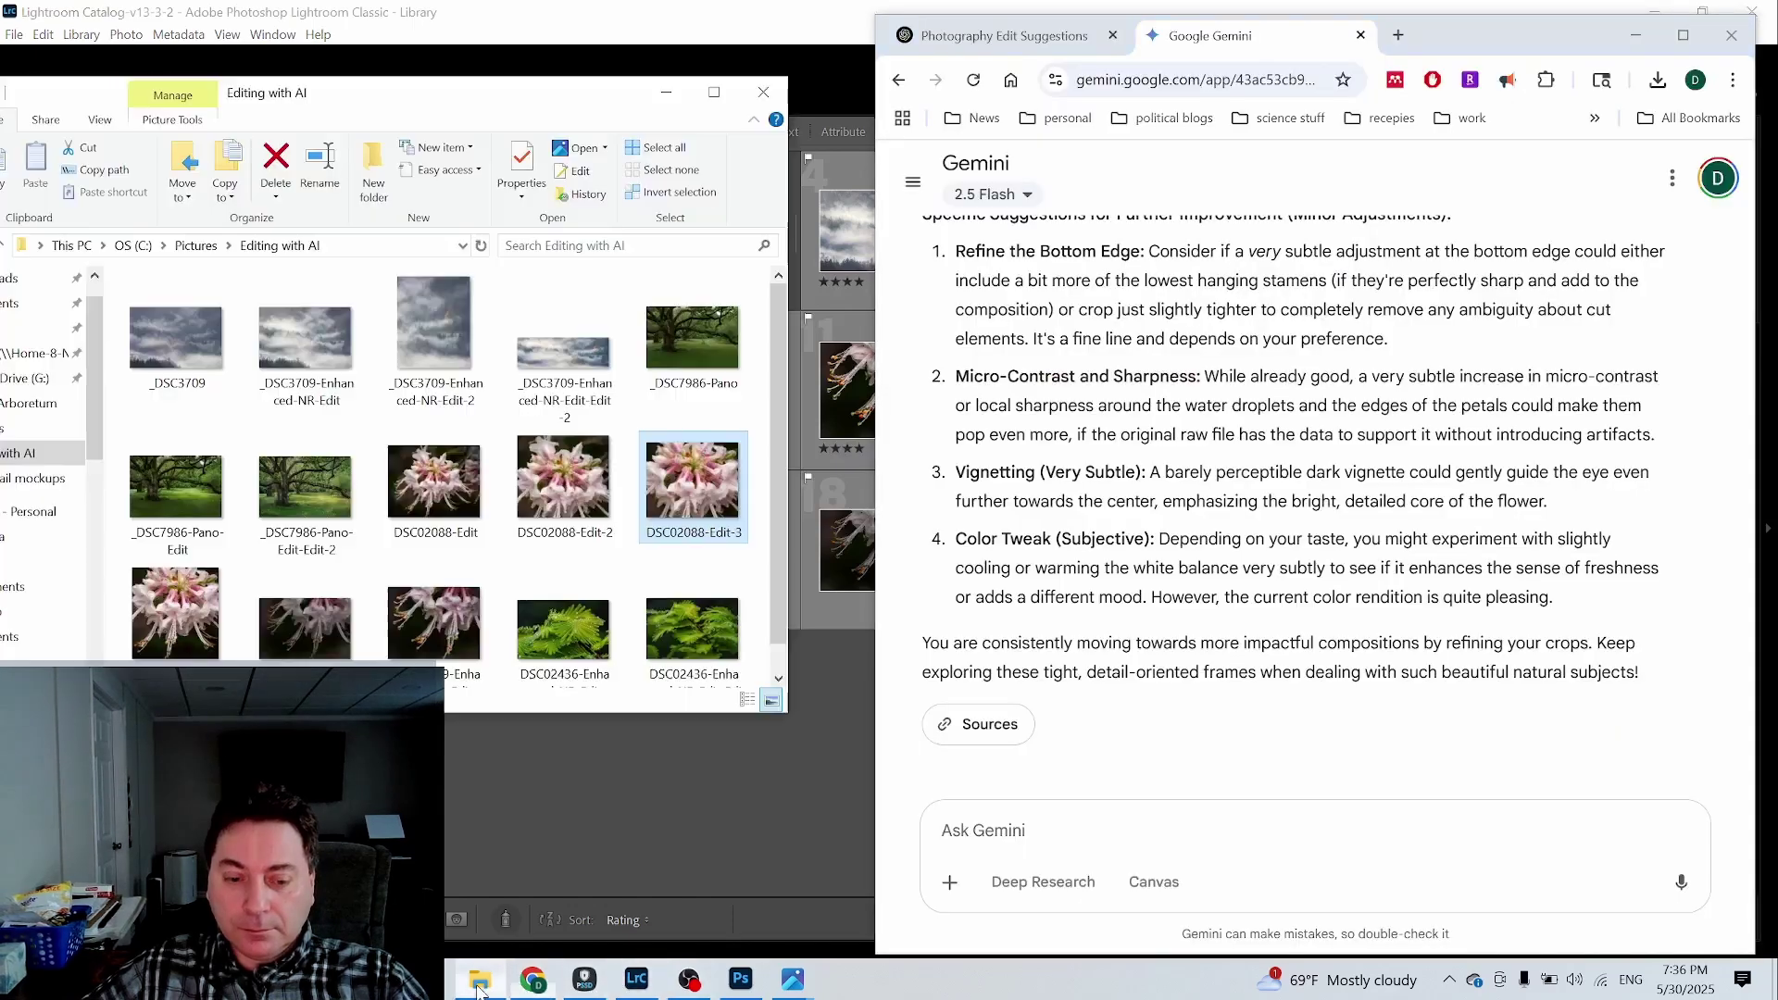
click(170, 645)
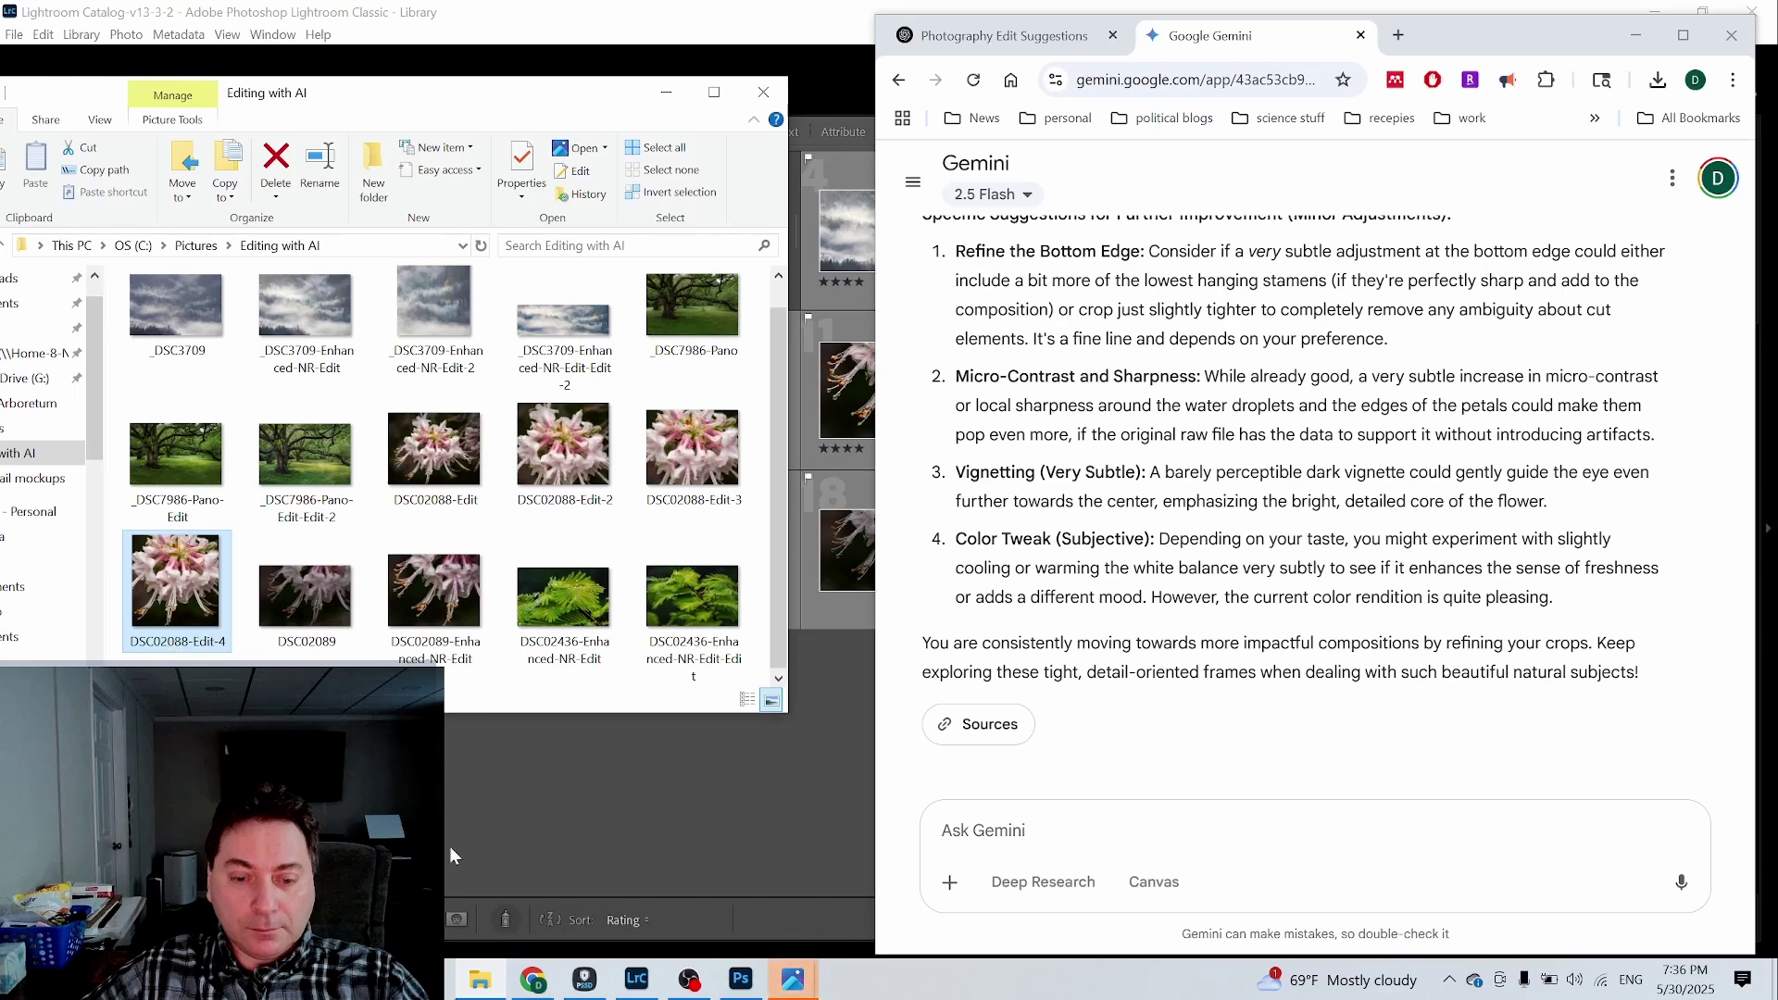
mouse_move(802, 984)
click(1043, 875)
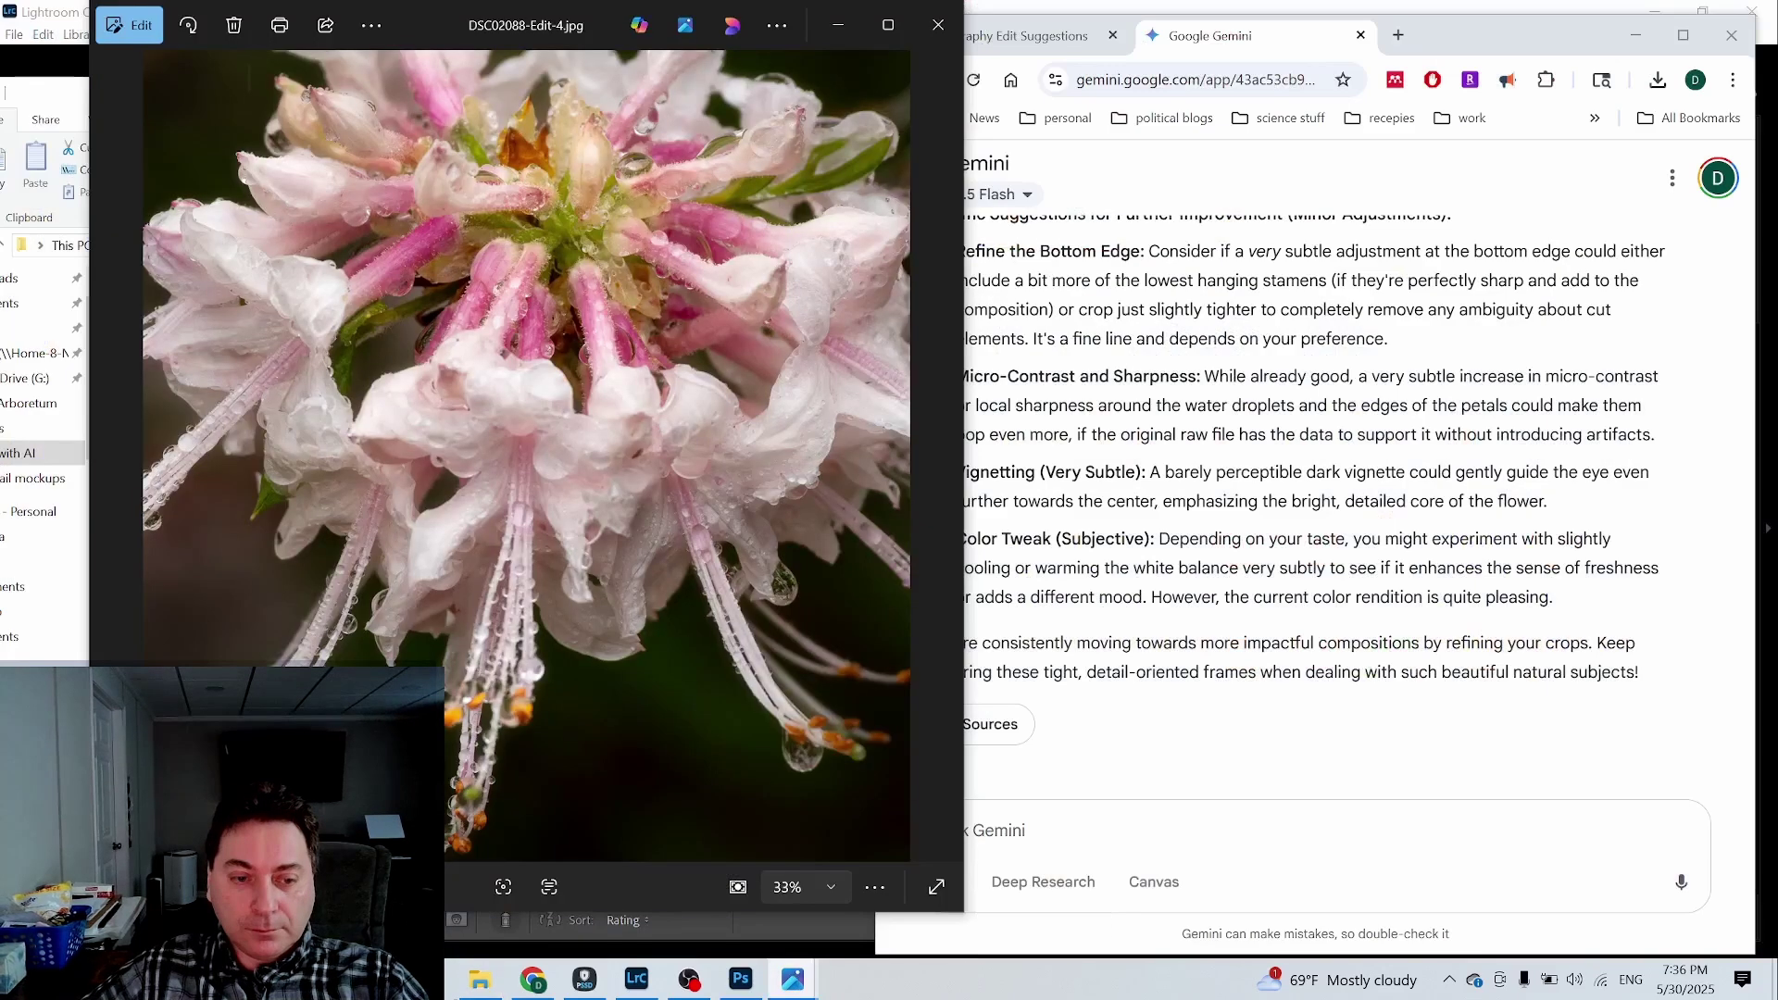
Step: Attach DSC02088-Edit-4 to the Gemini chat and send the question "how does this crop compare to the previous one?"
click(482, 983)
drag(176, 583, 1144, 838)
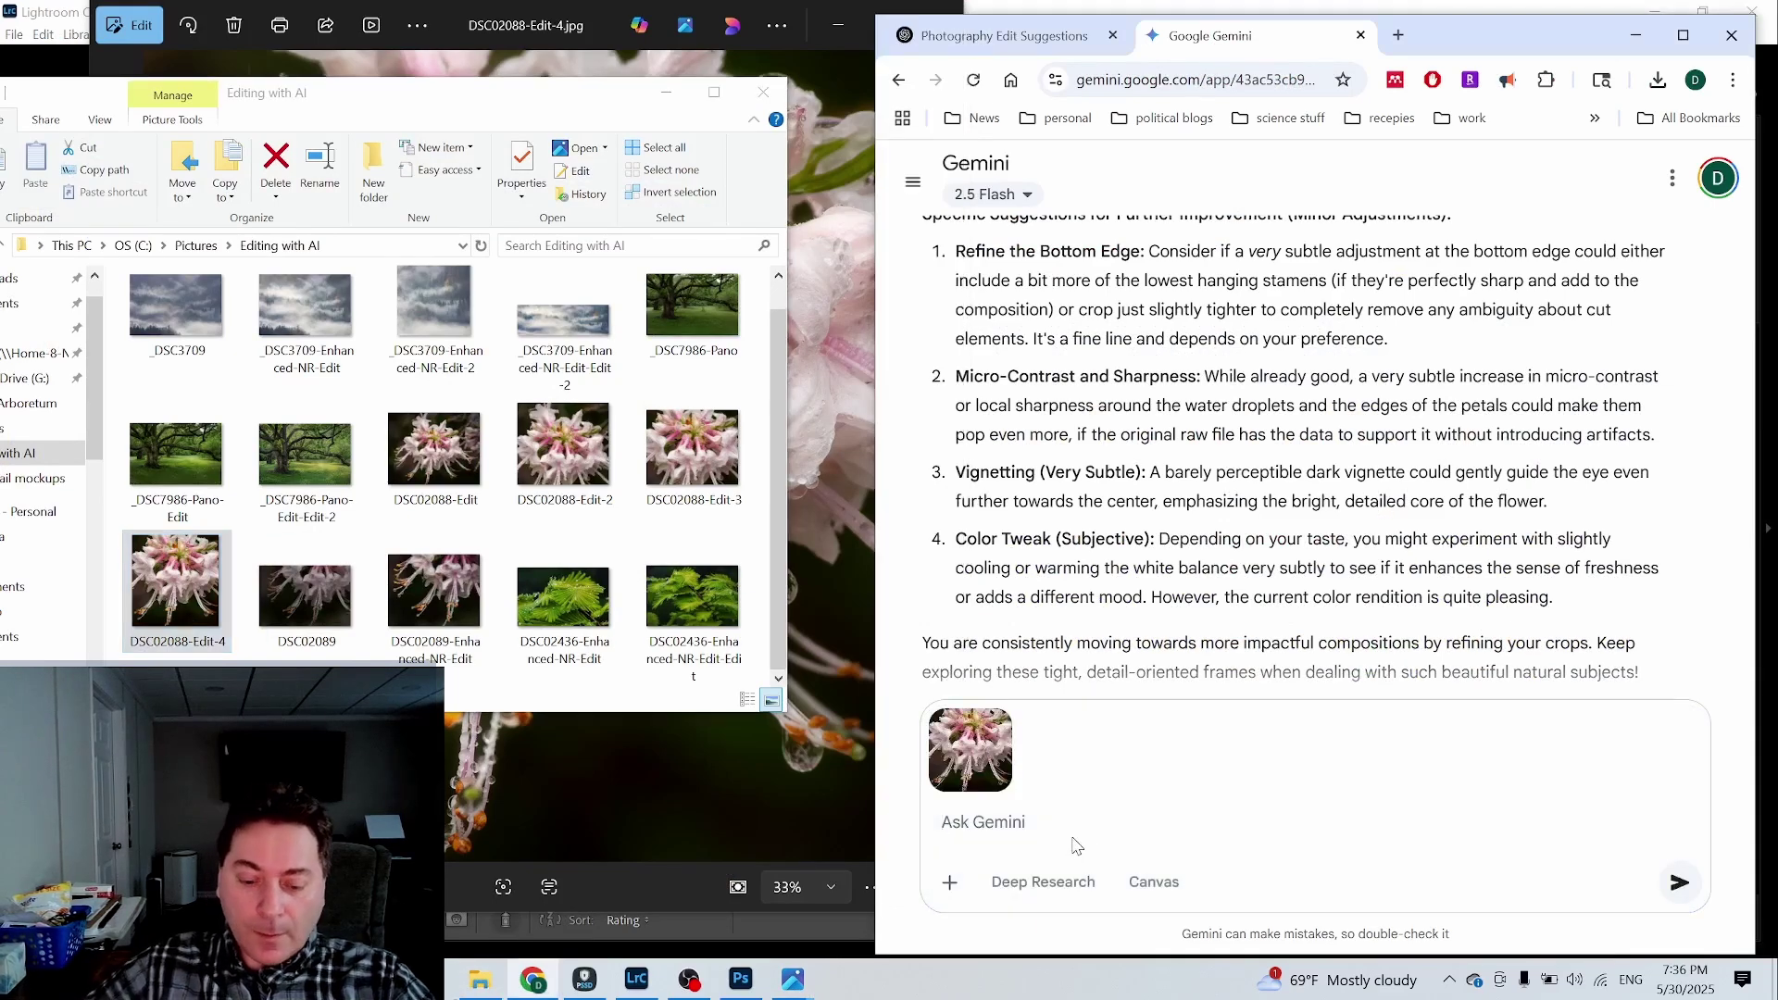
text(howe)
key(BackSpace)
key(BackSpace)
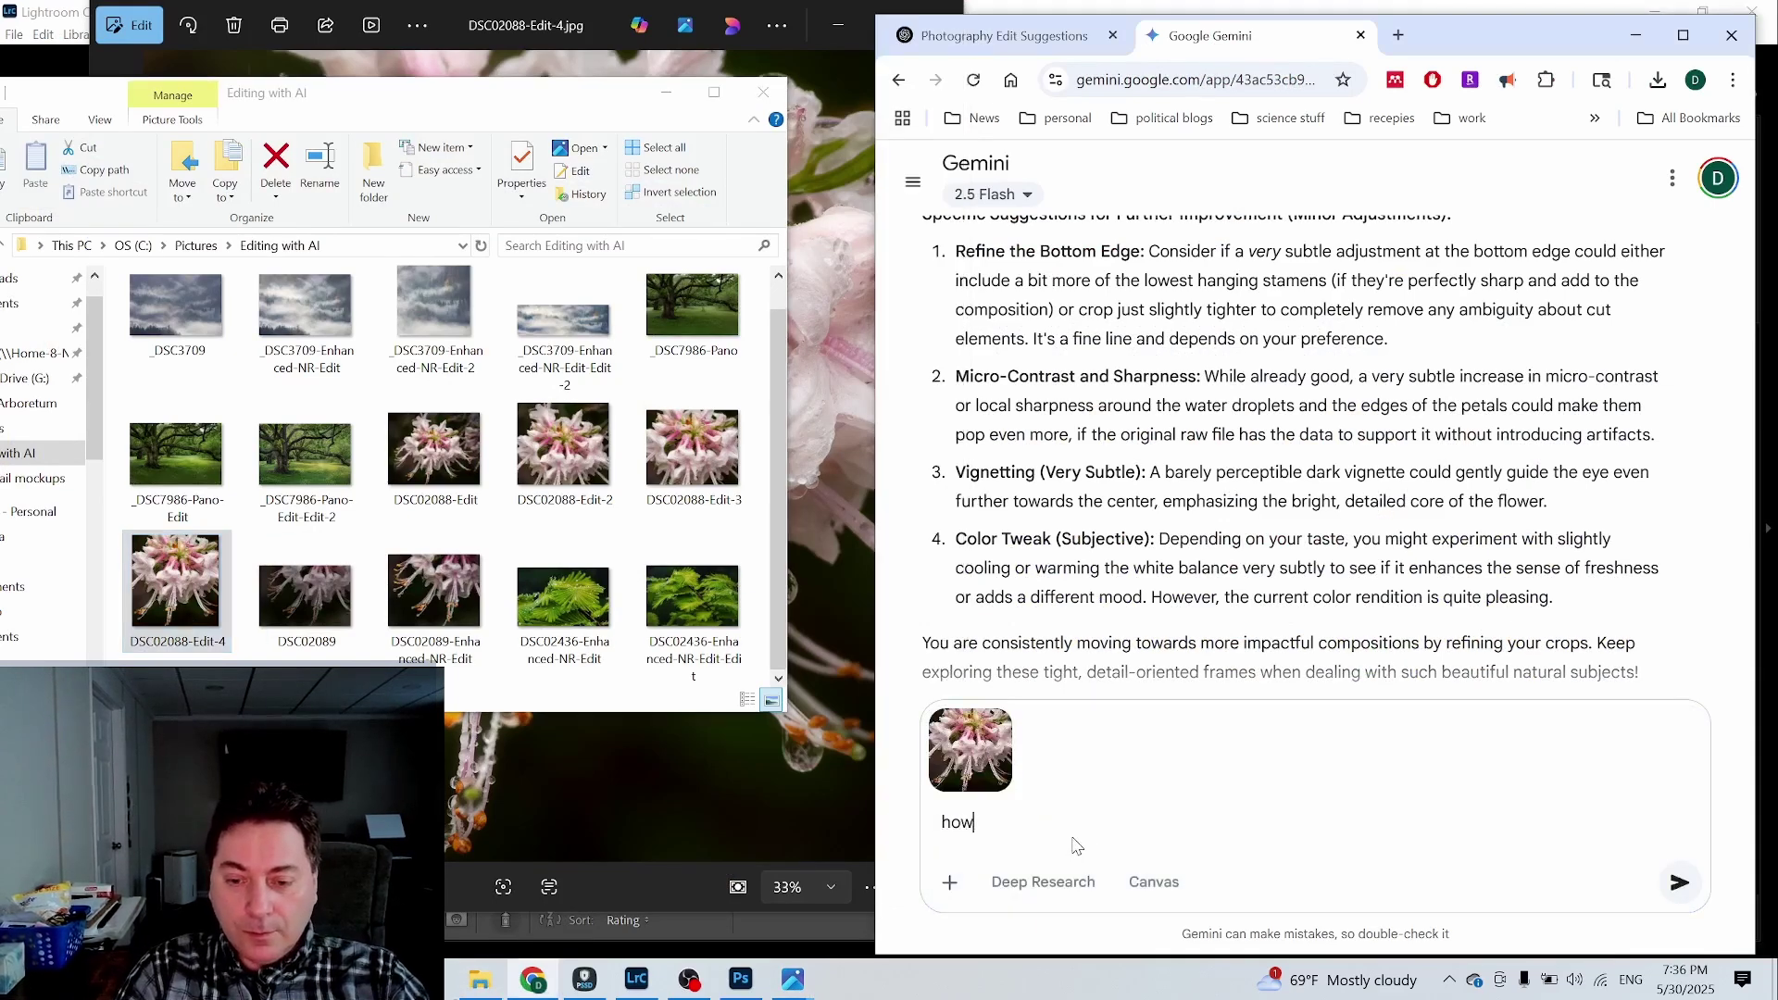
text(does this)
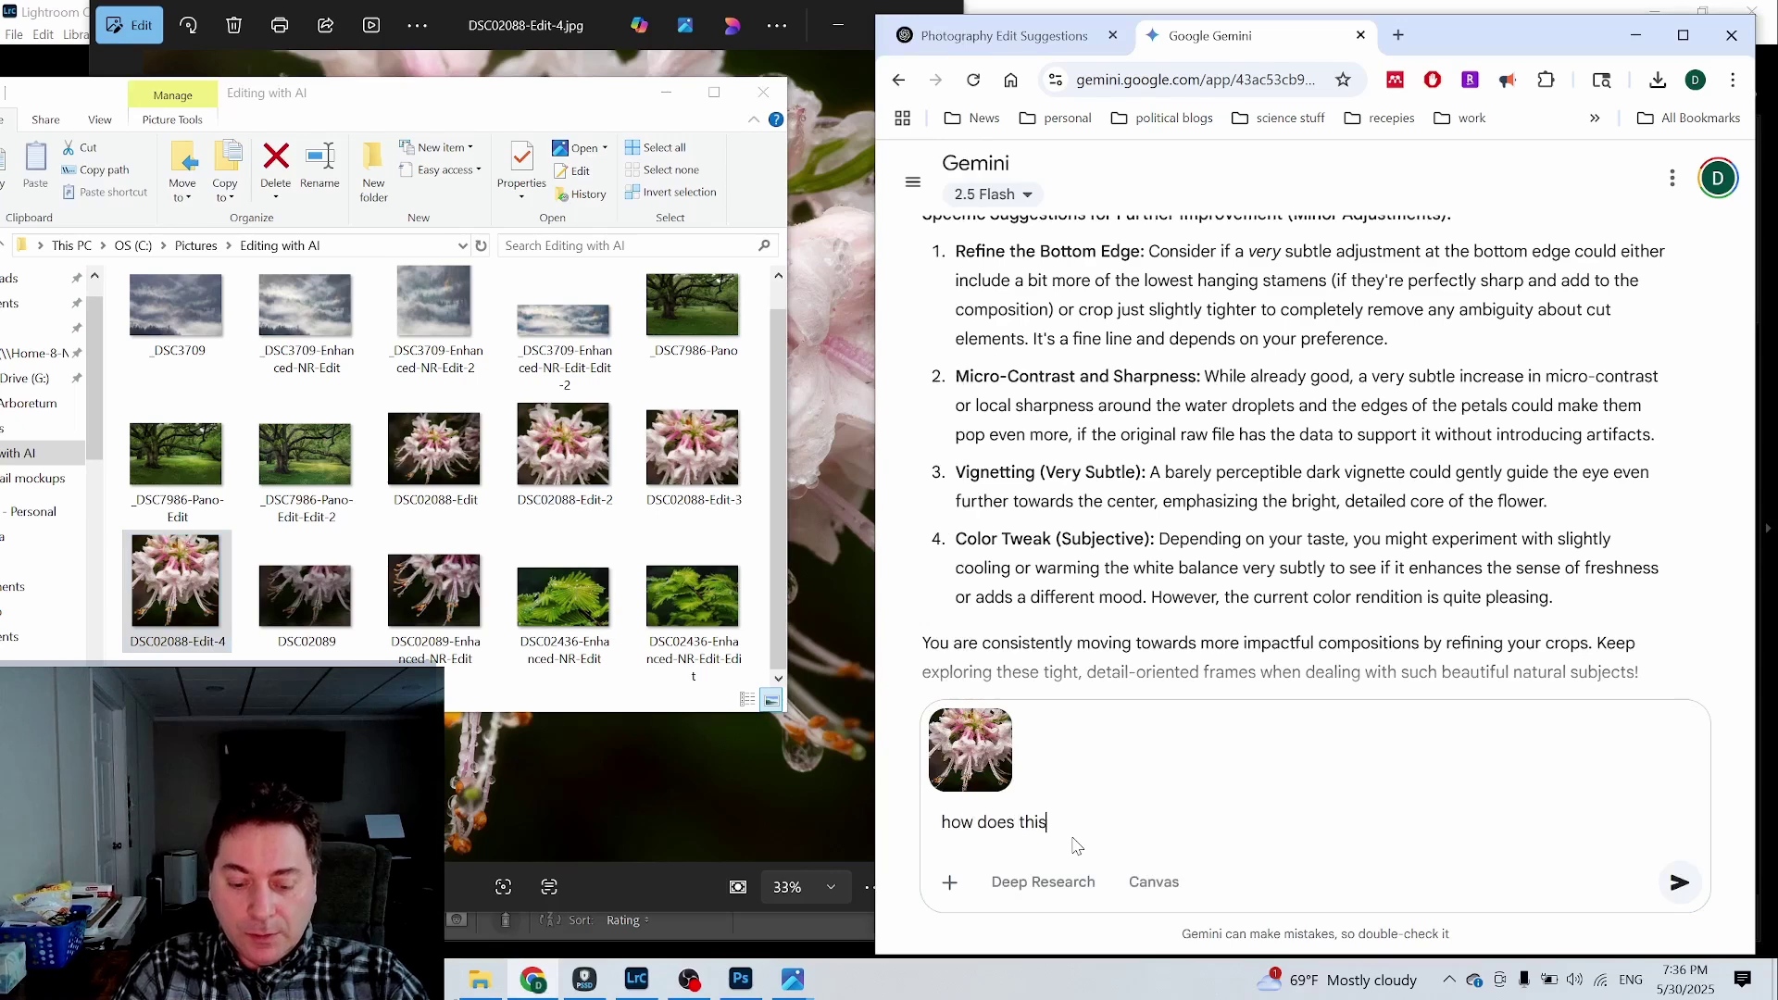
text( crop comp)
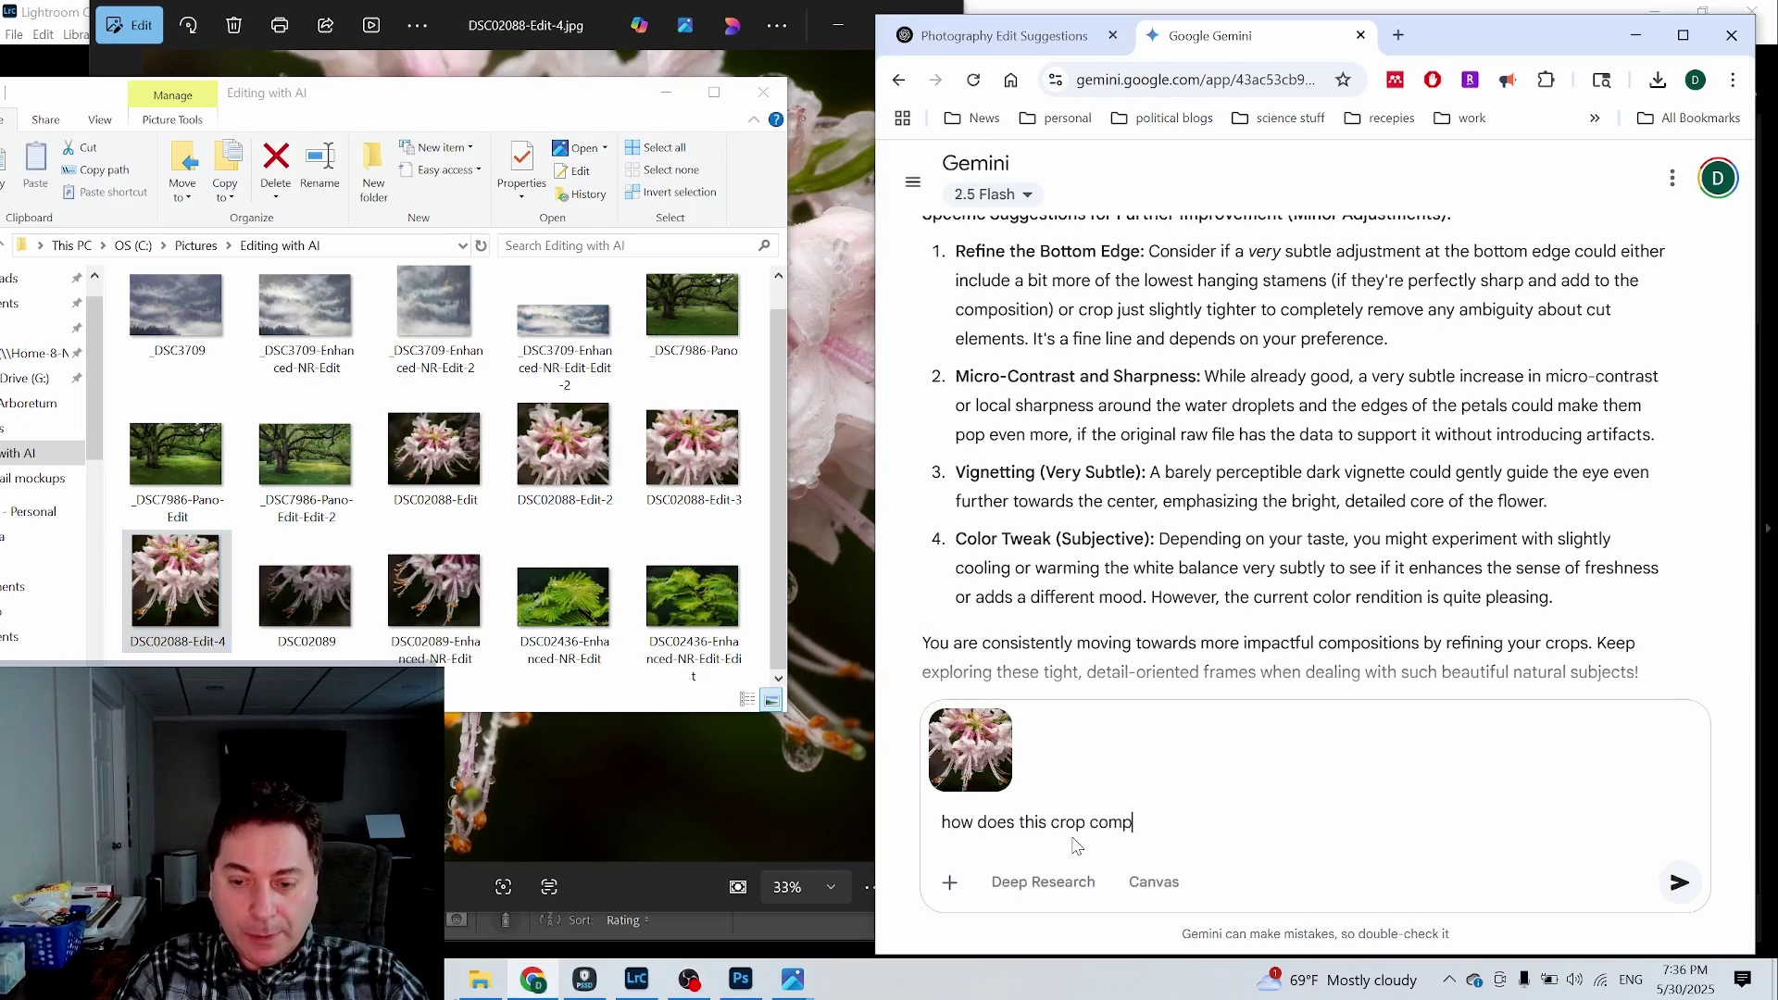
text(are to the p)
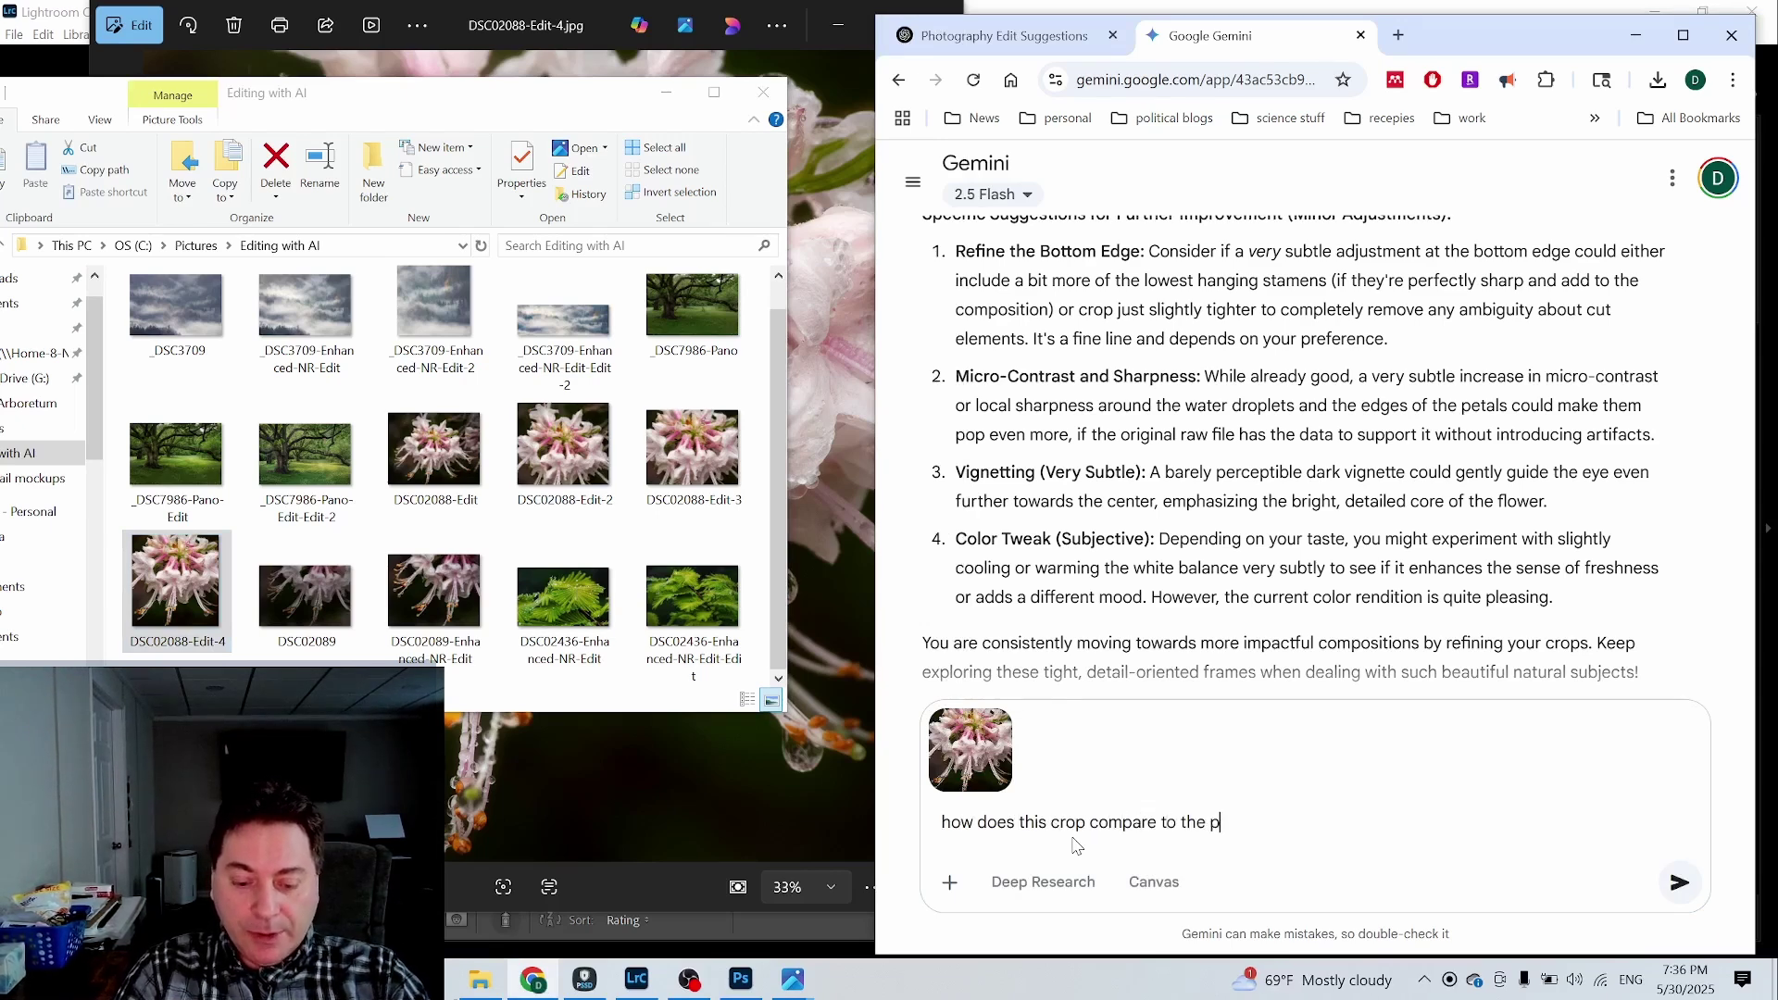
text(revio)
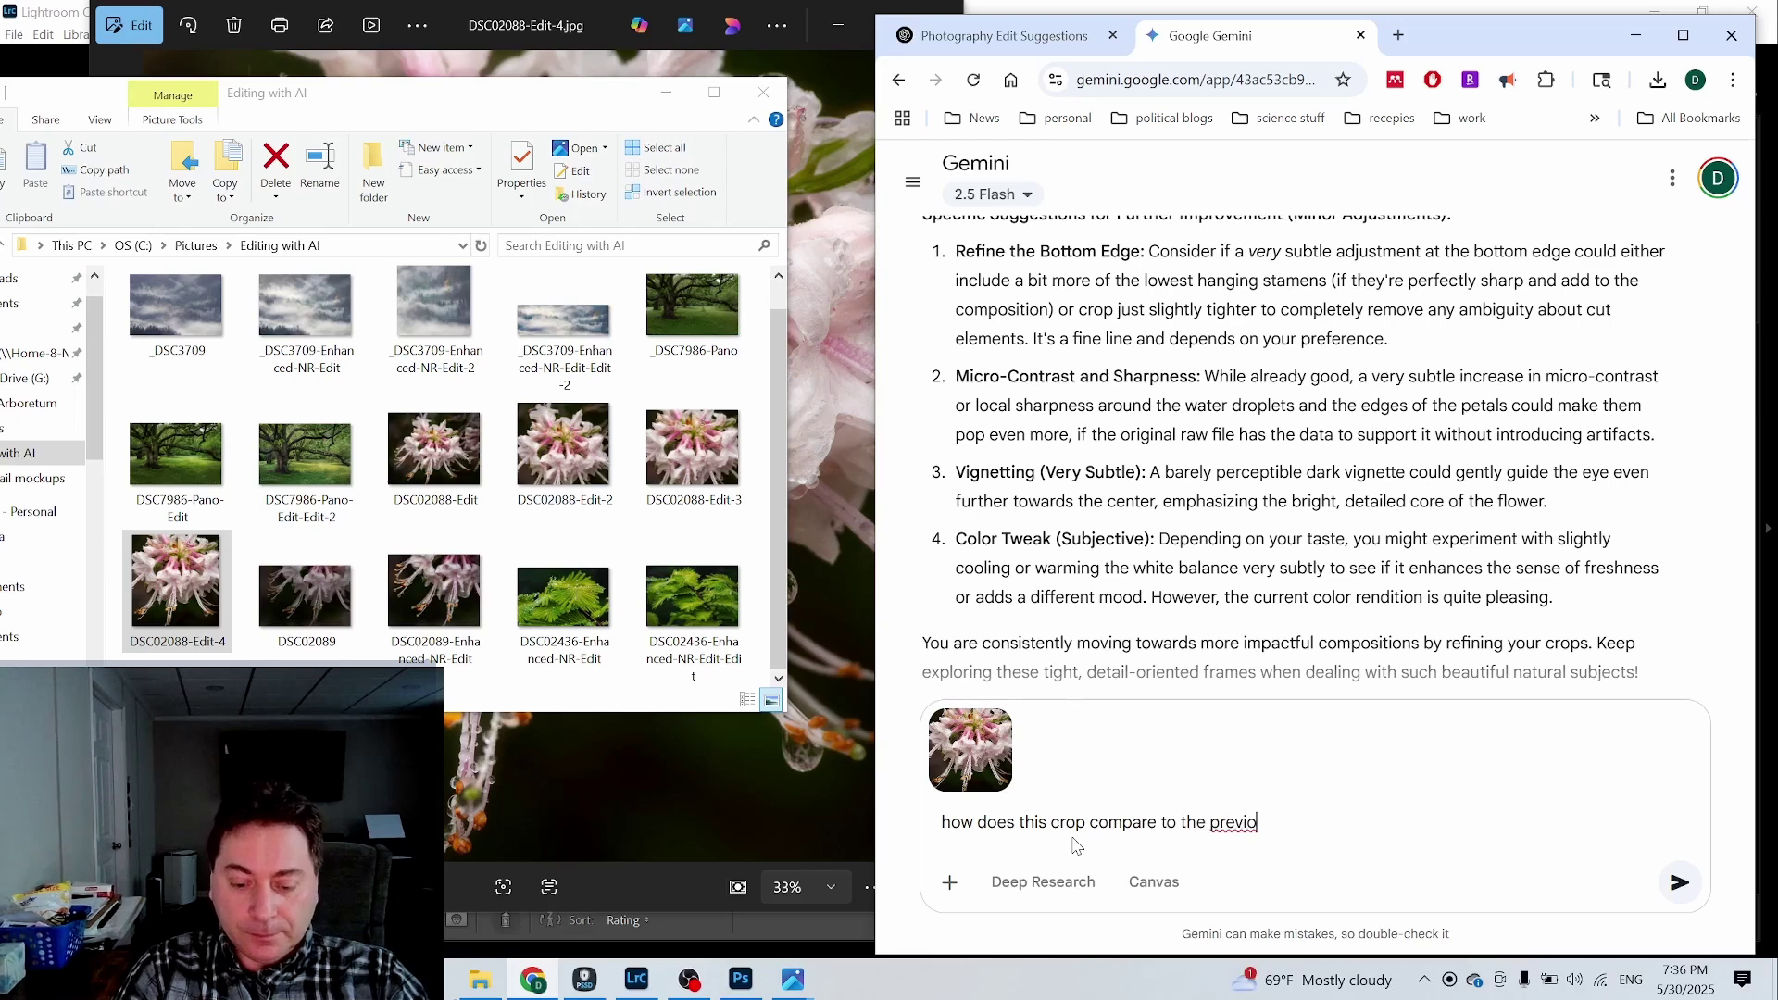
text(us one?)
key(Return)
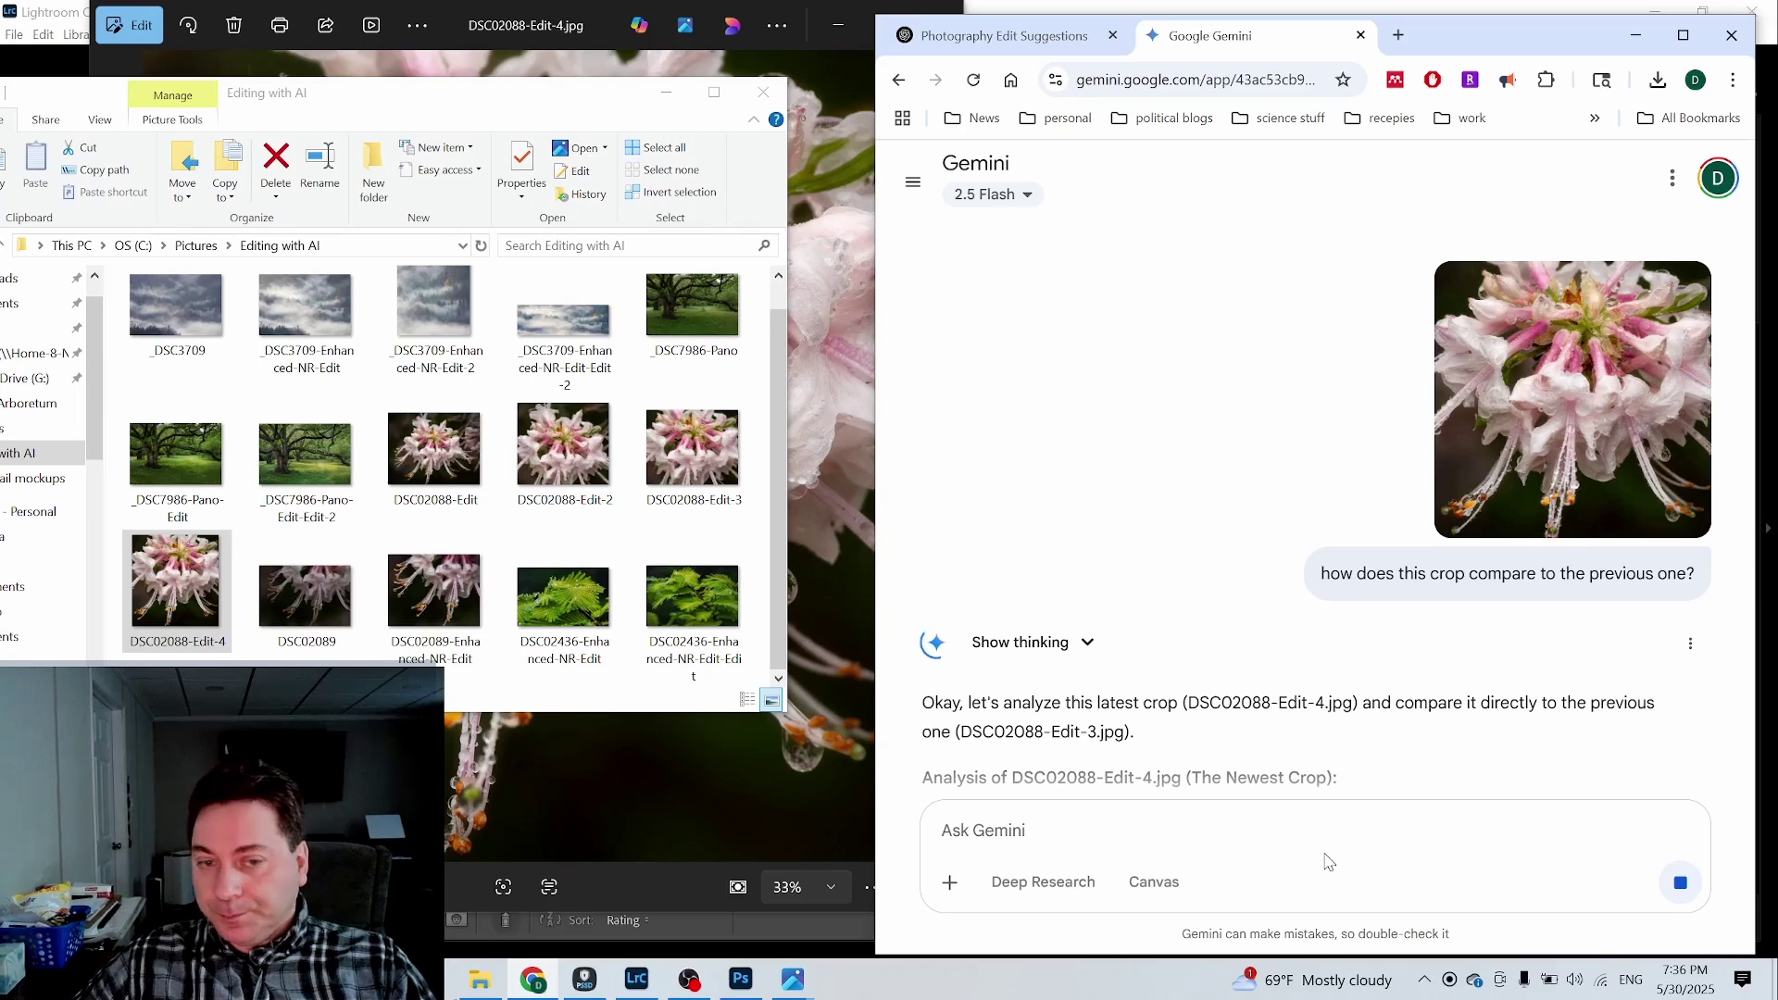
Step: Read Gemini's strengths and weaknesses for DSC02088-Edit-4 and bring the photo viewer forward to check them against the image
mouse_move(1324, 980)
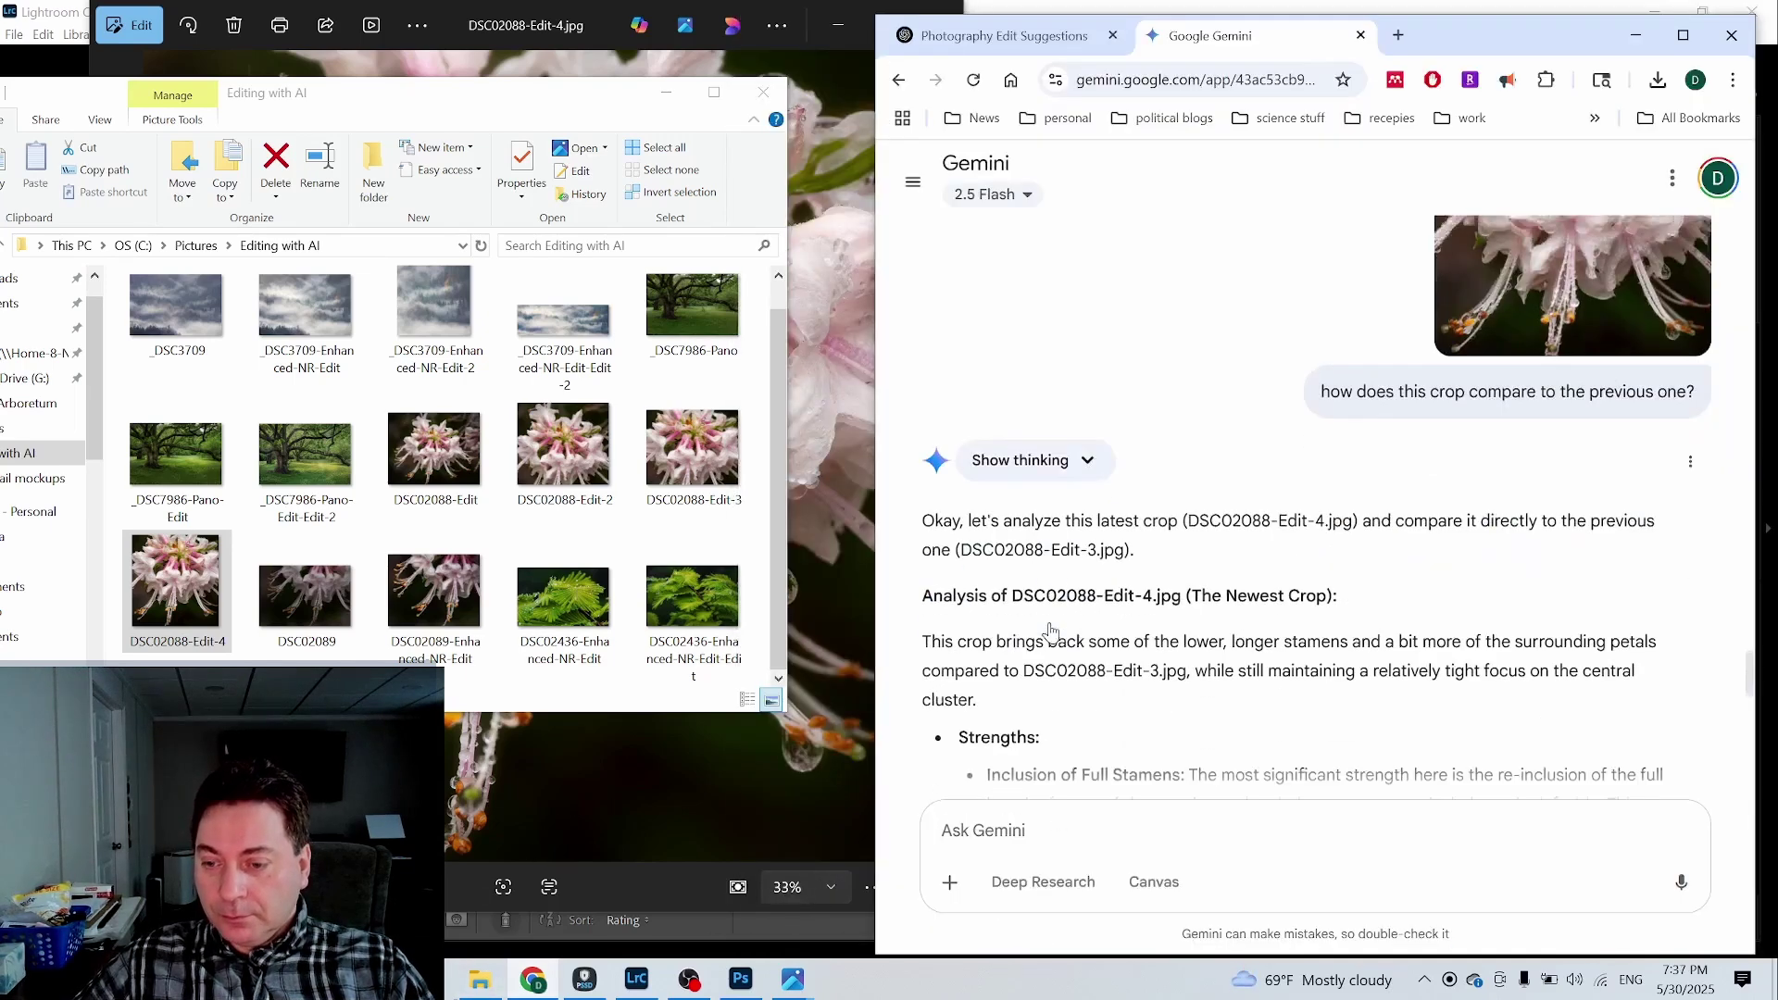
scroll(1050, 631, down, 3)
scroll(1148, 531, up, 1)
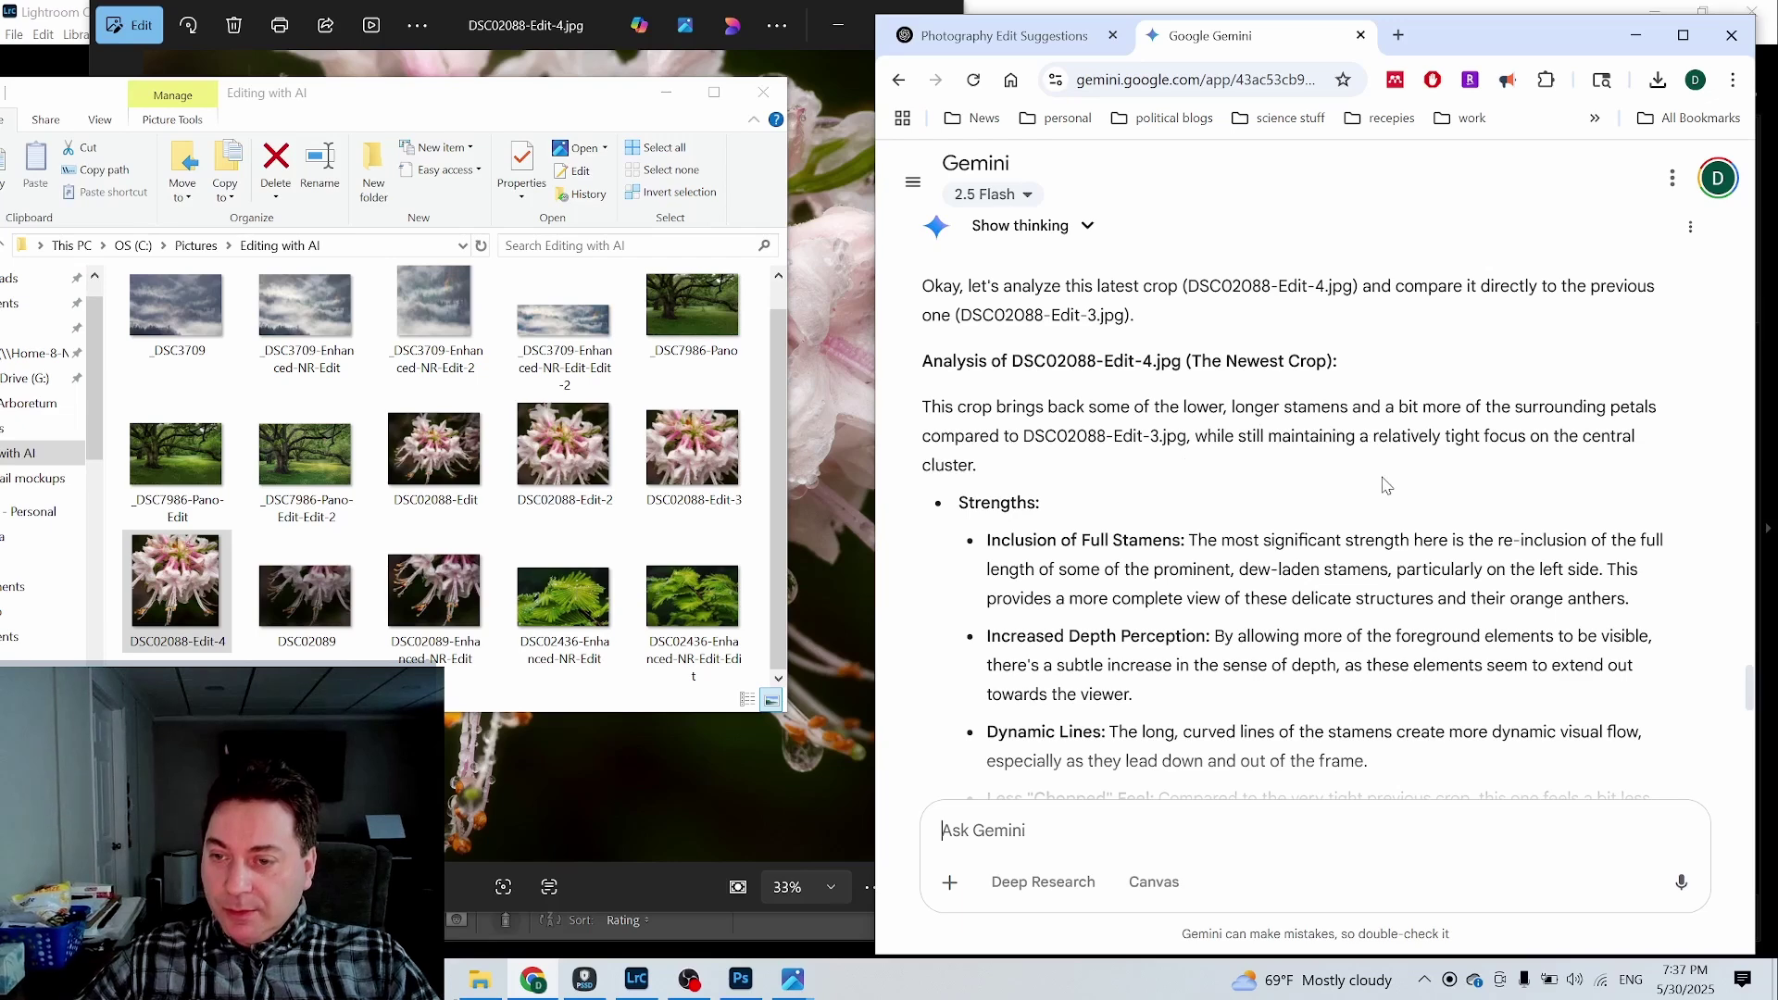
scroll(1385, 487, down, 1)
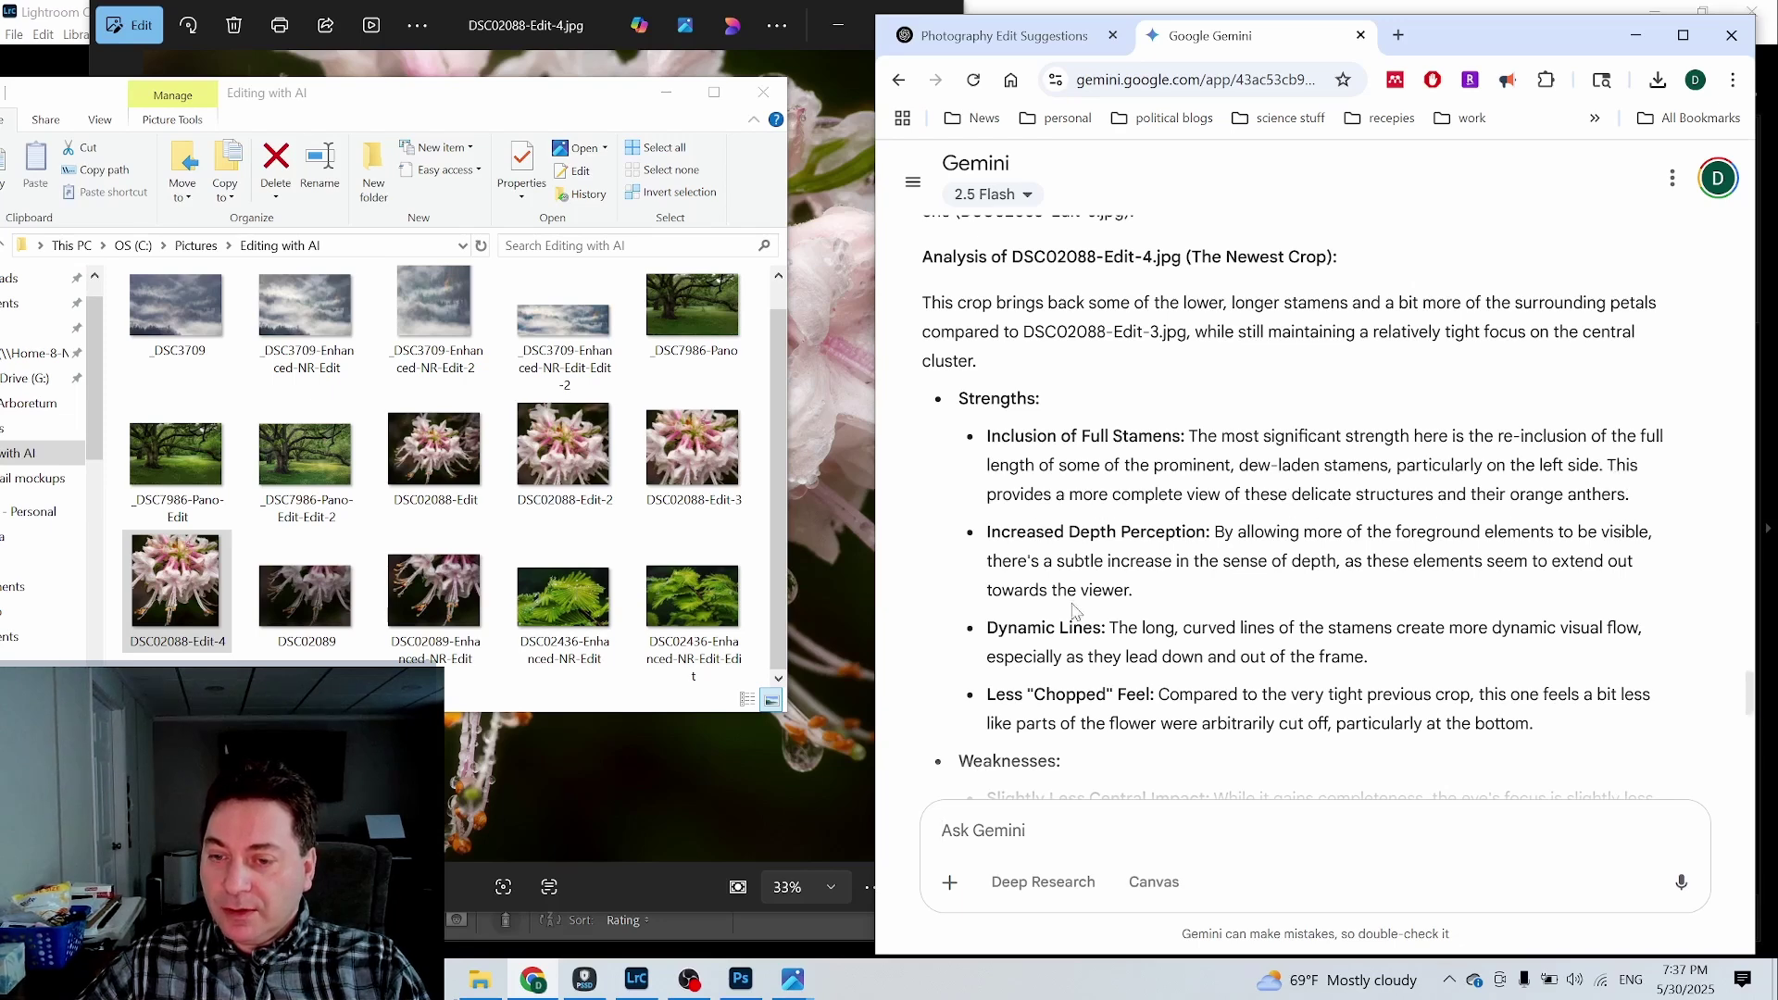
scroll(1287, 598, down, 1)
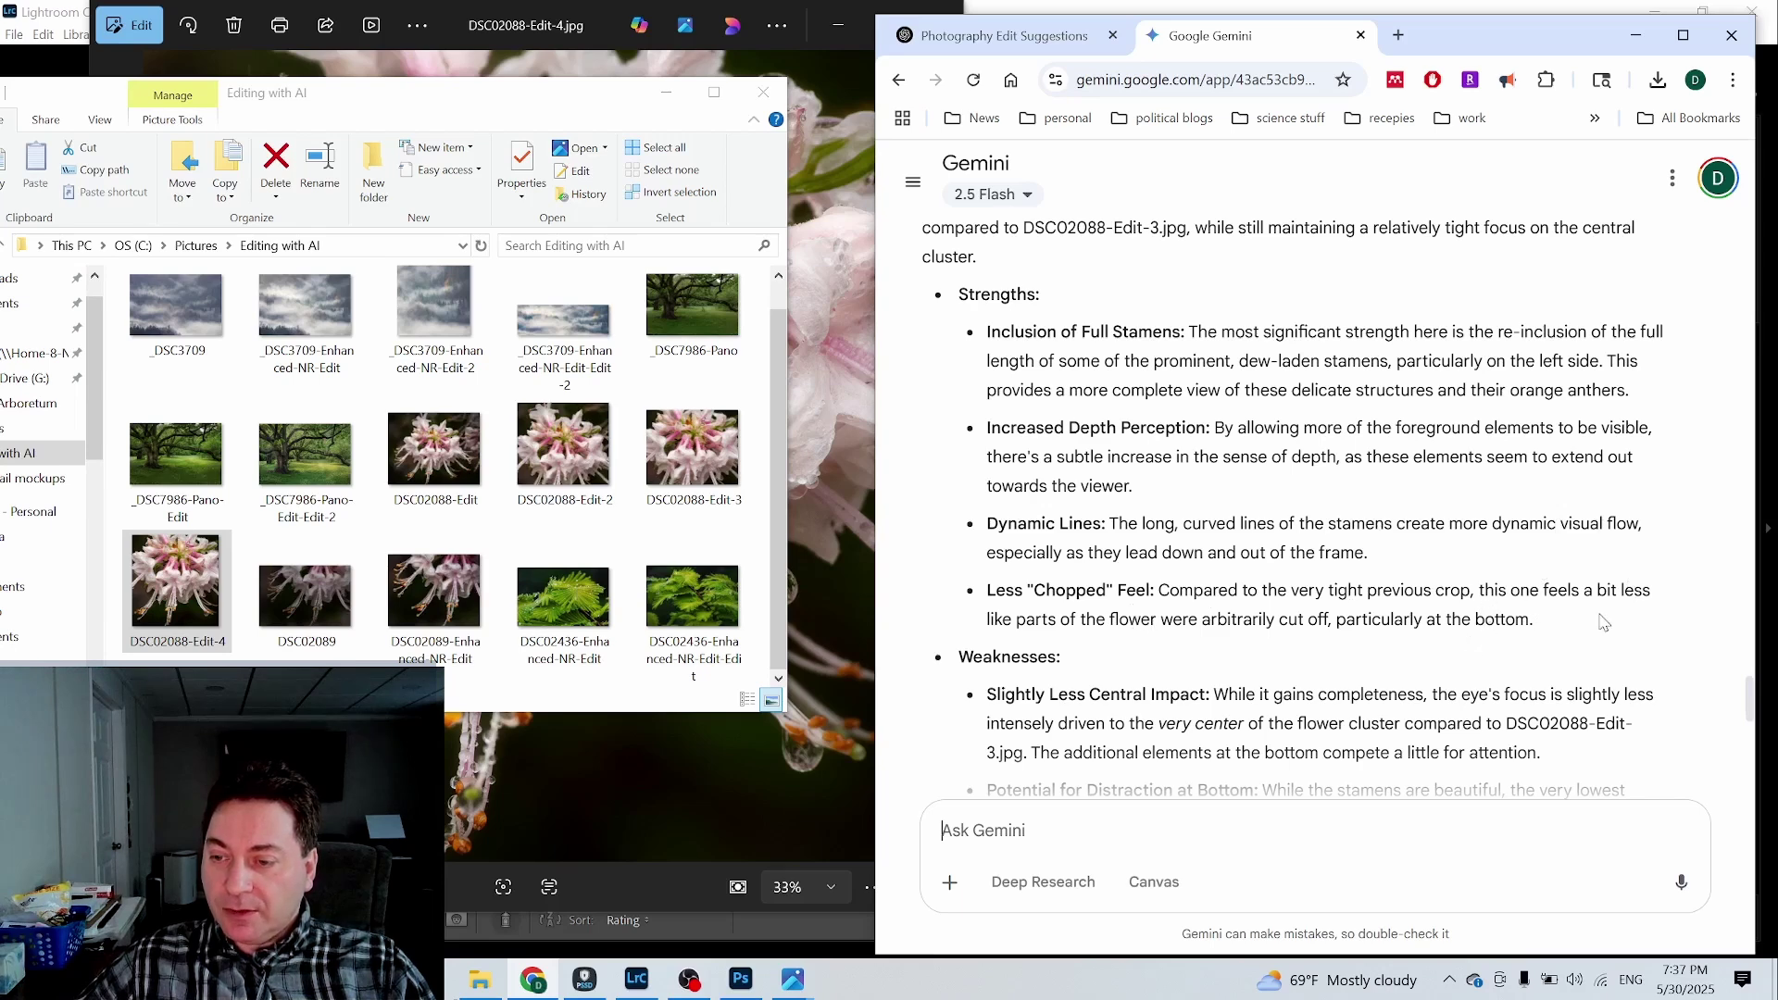
scroll(1310, 639, down, 1)
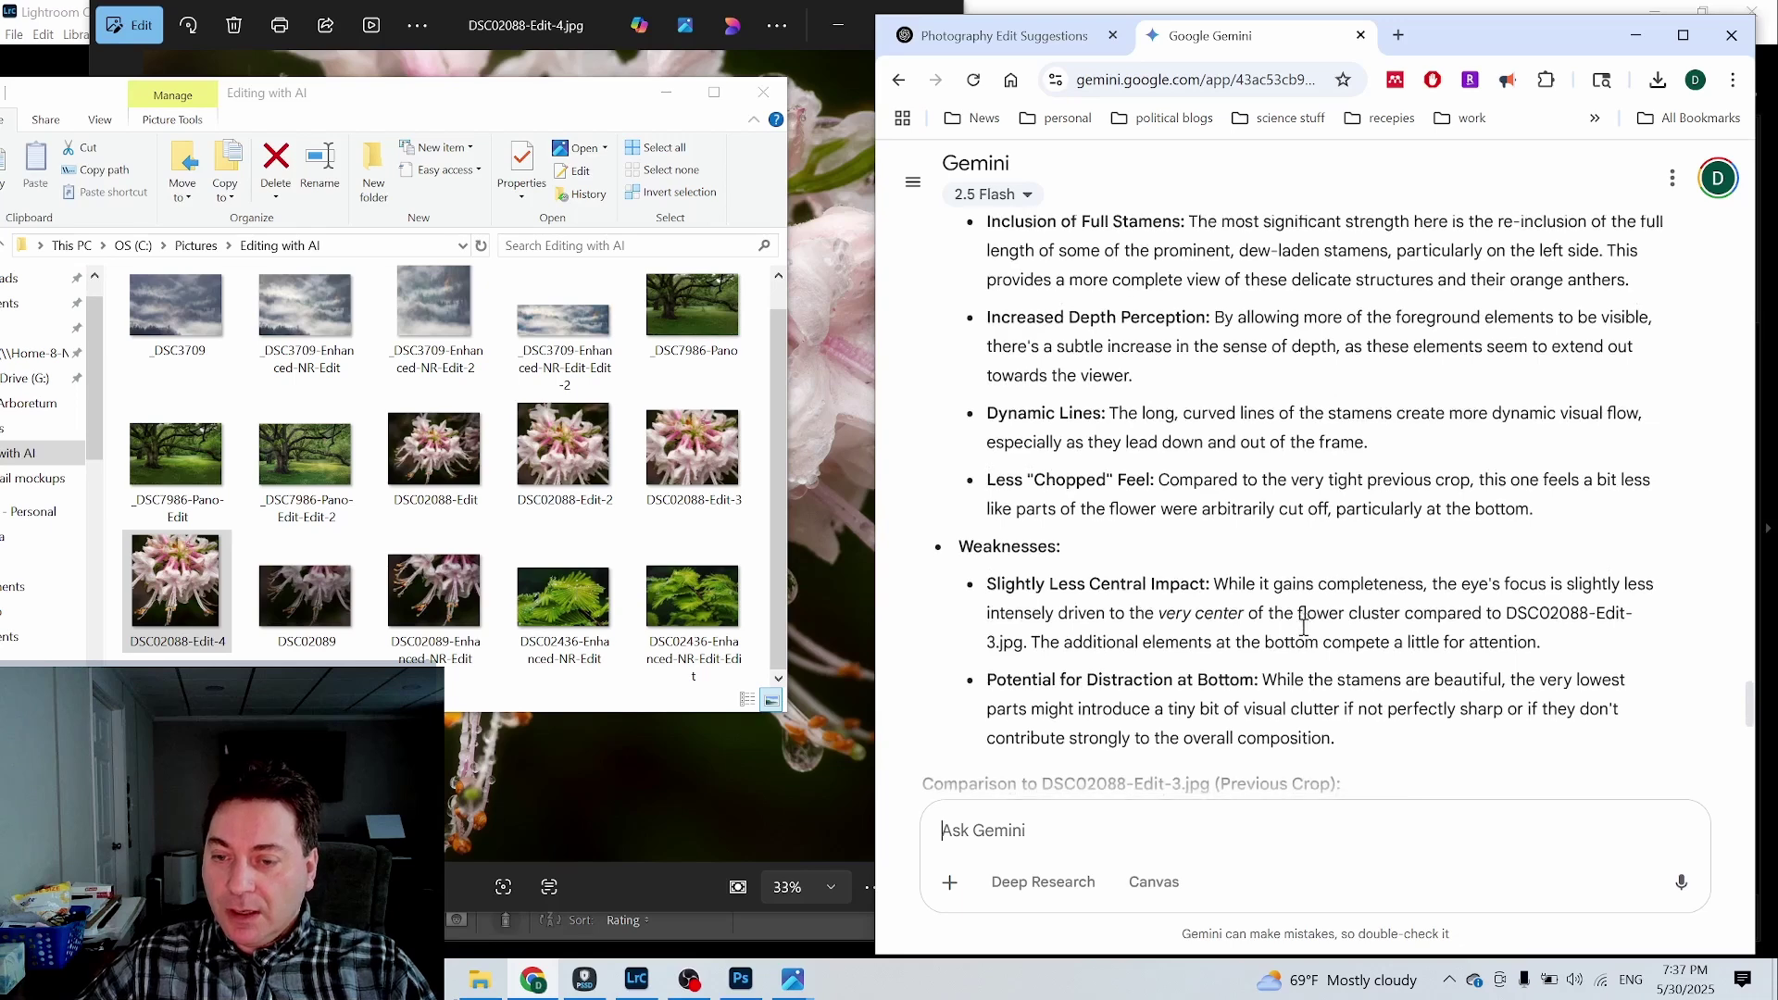
scroll(1299, 635, down, 1)
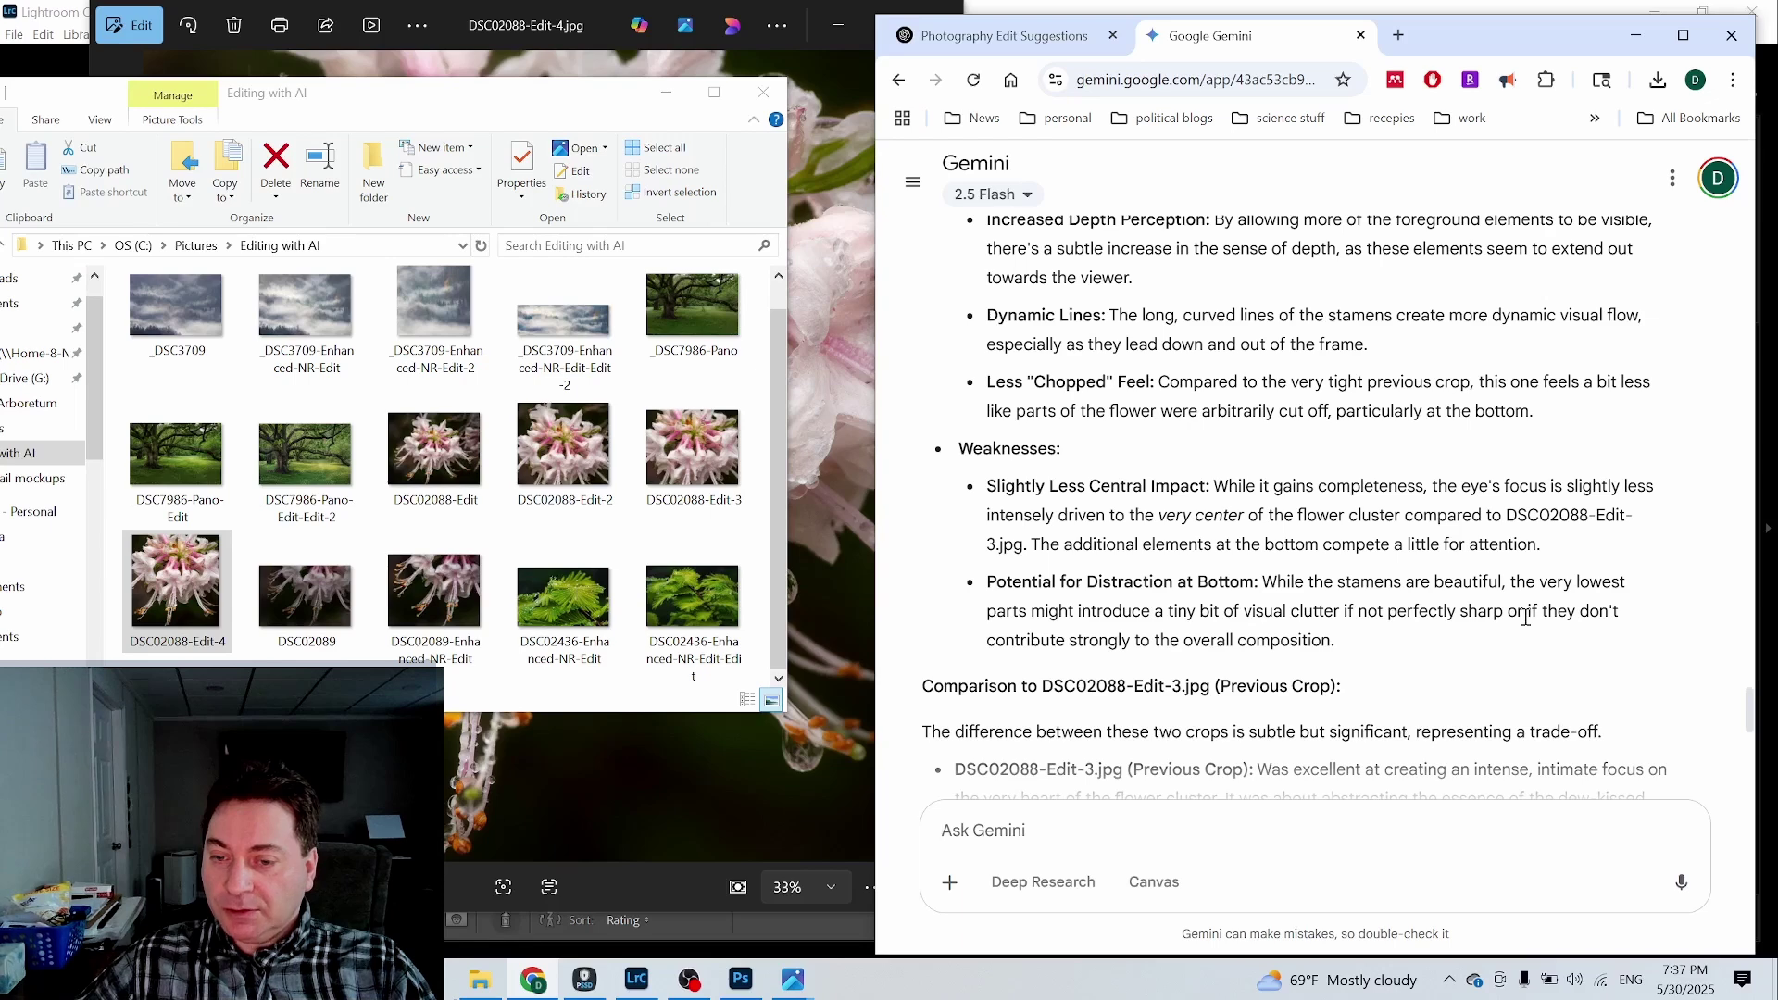
click(700, 782)
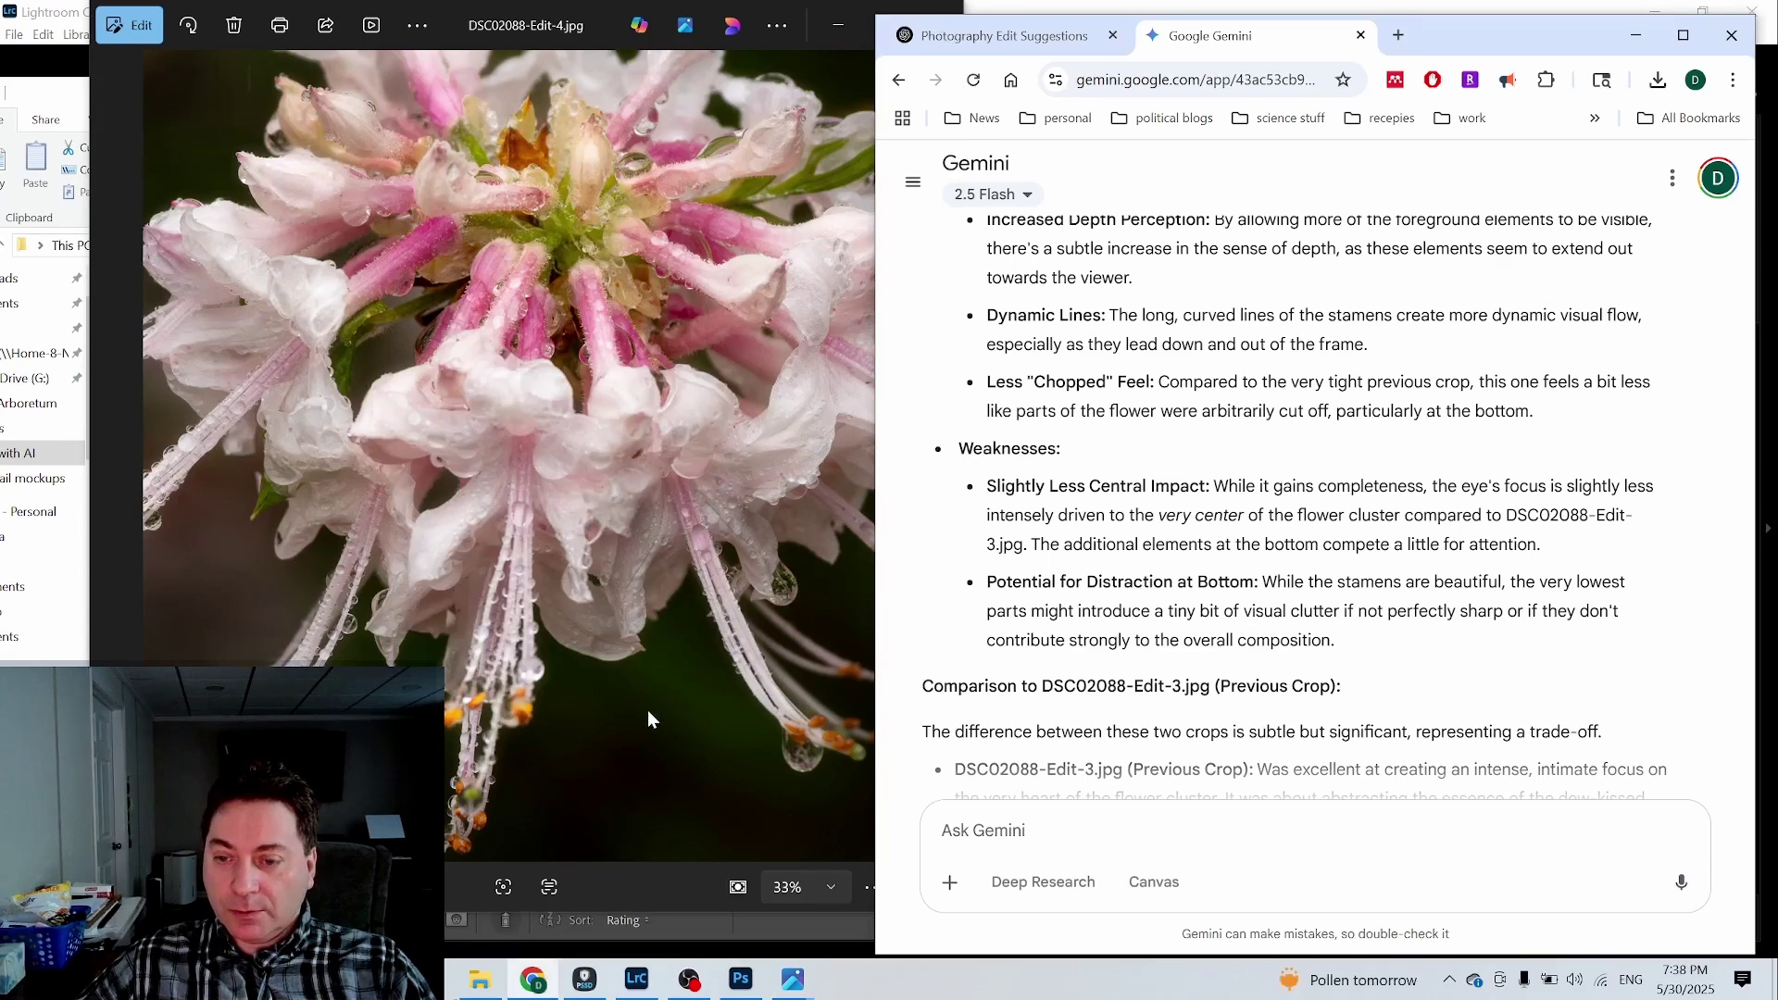
Step: Read Gemini's comparison of DSC02088-Edit-4 with DSC02088-Edit-3, its professional assessment, its refinement suggestions and its conclusion
scroll(1010, 661, down, 2)
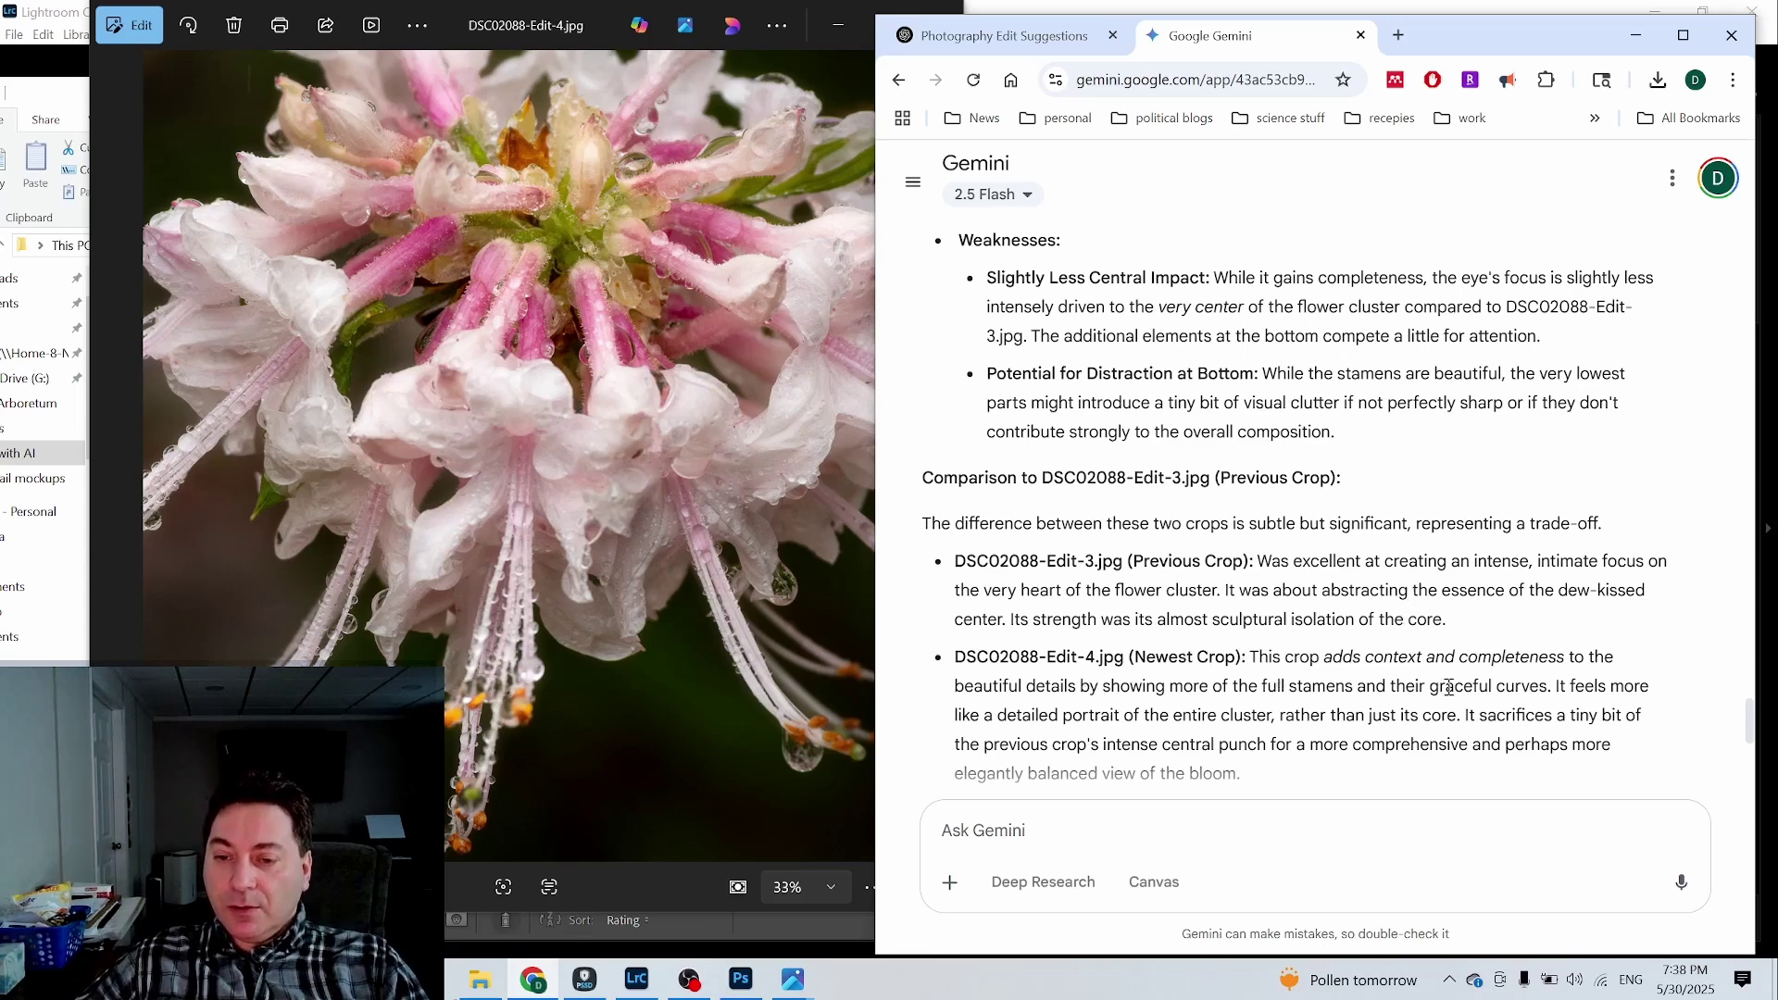
scroll(1278, 694, down, 1)
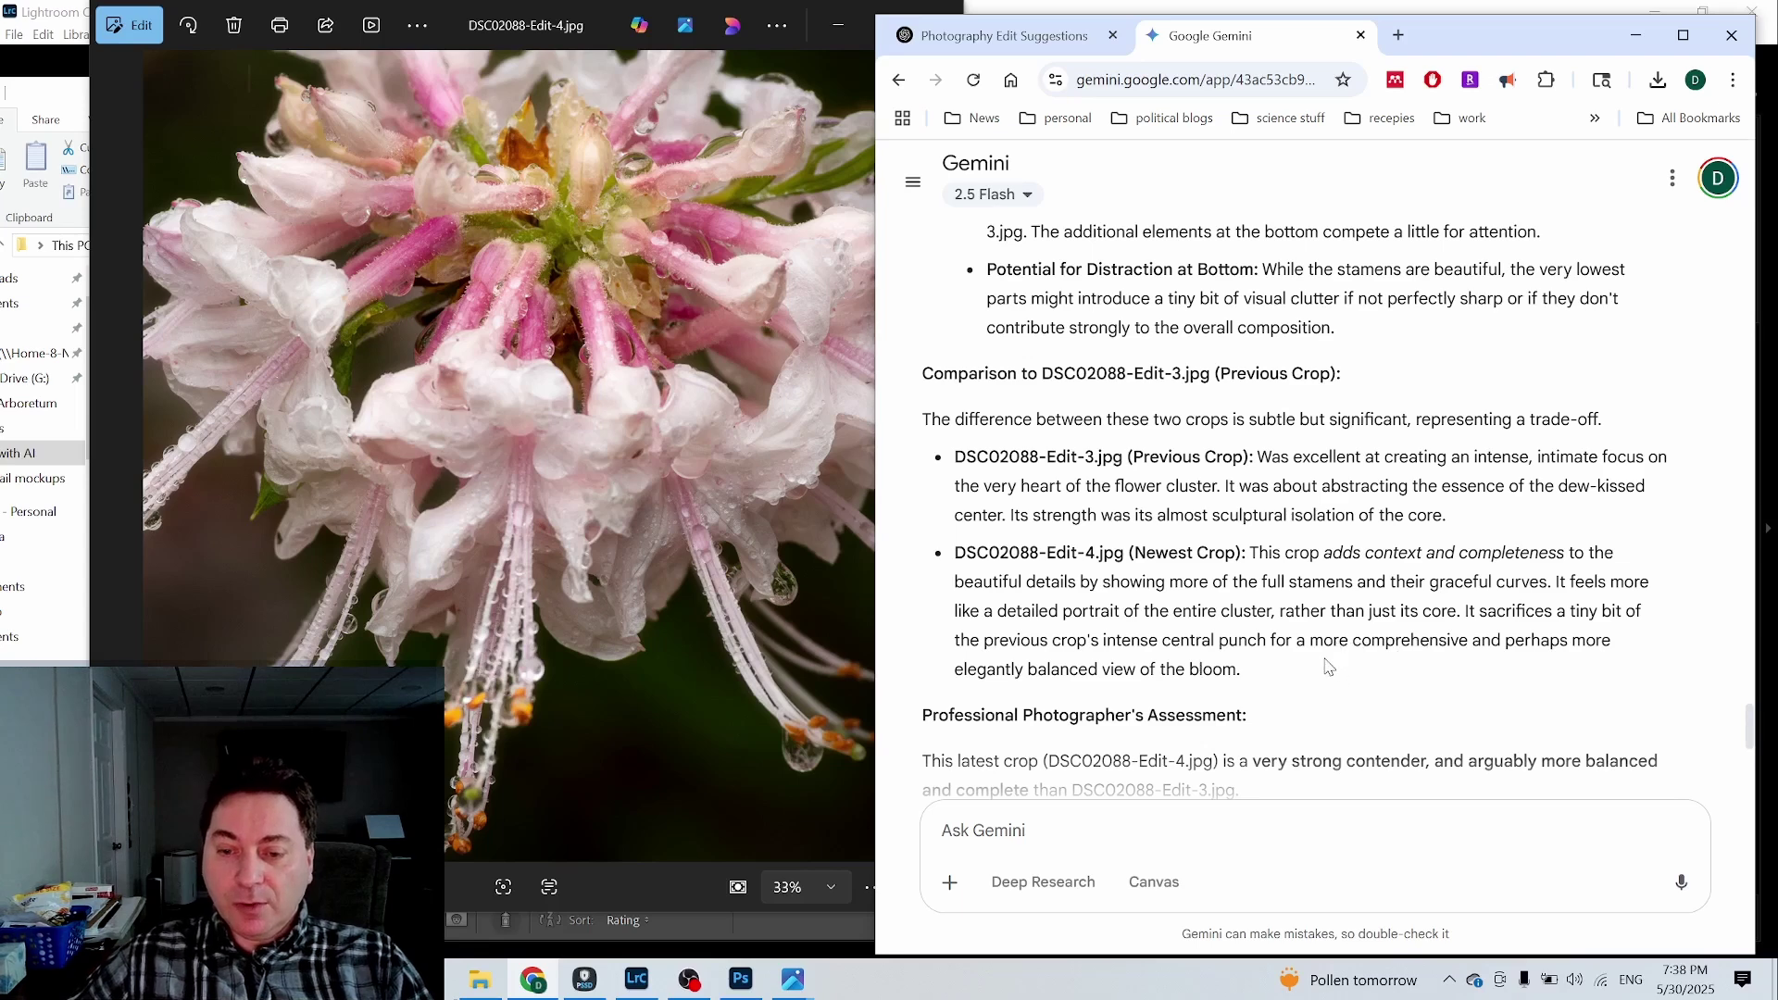
scroll(1324, 659, down, 2)
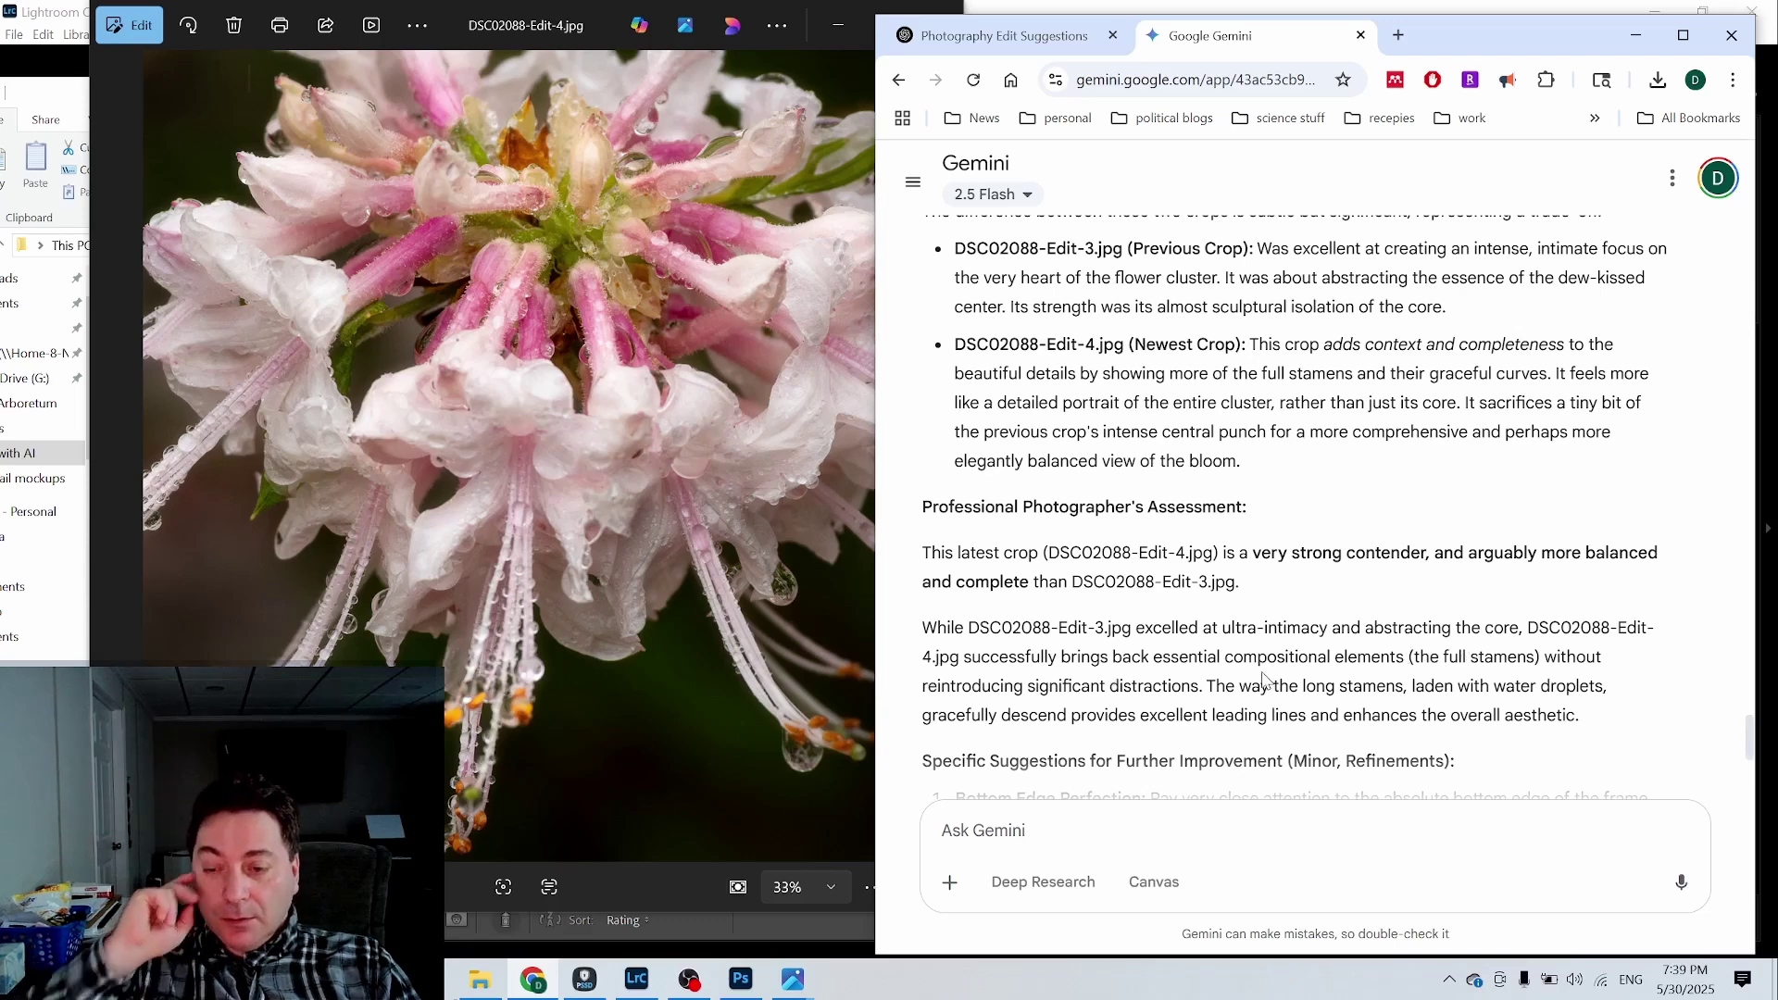
scroll(1465, 679, down, 3)
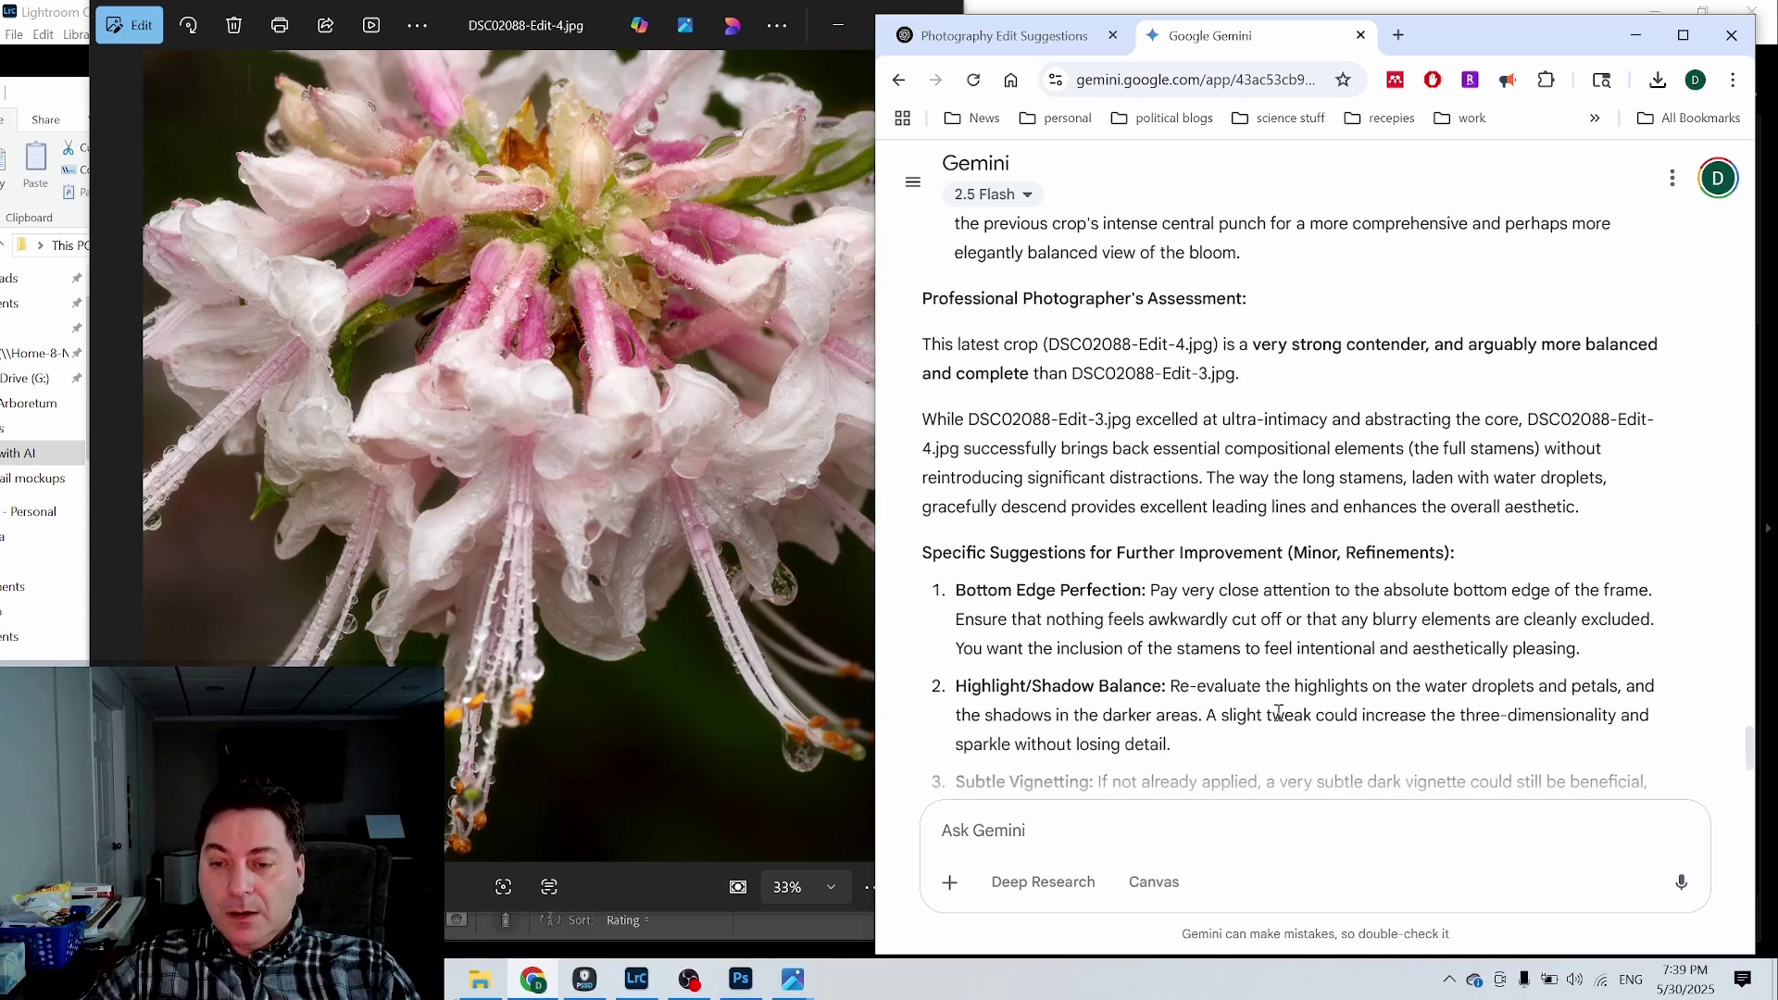
scroll(1276, 716, down, 1)
scroll(1276, 716, down, 1)
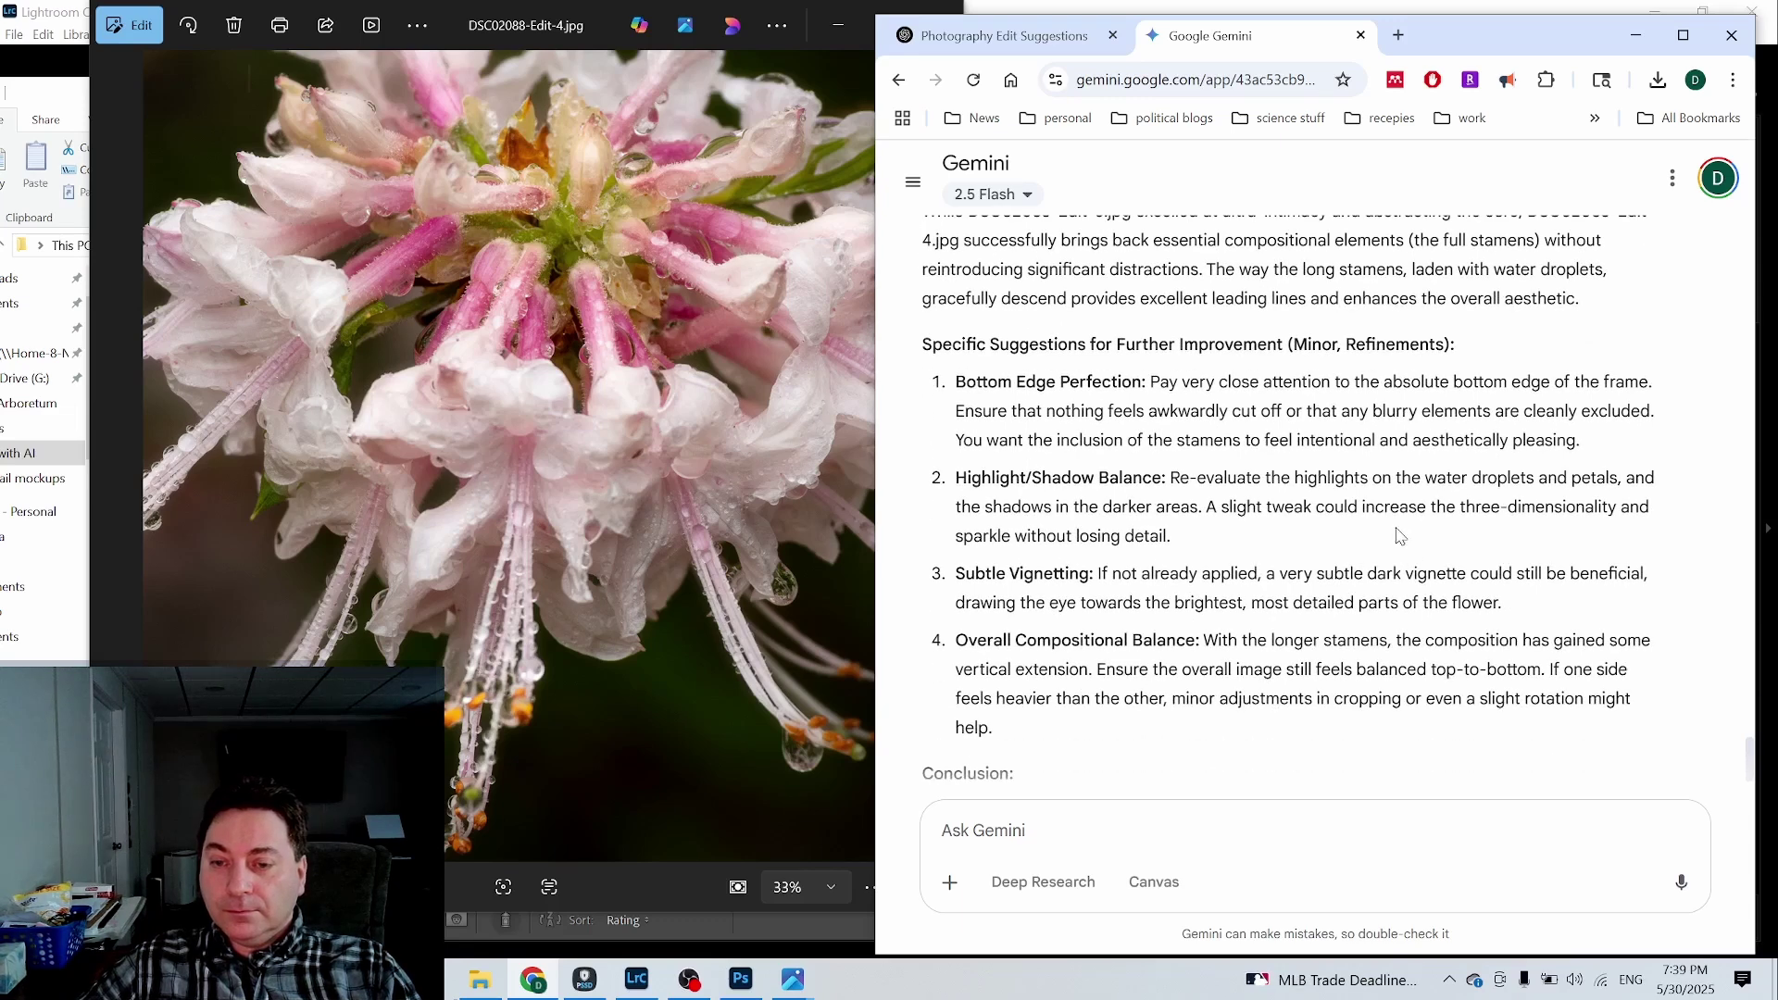
scroll(1380, 535, down, 2)
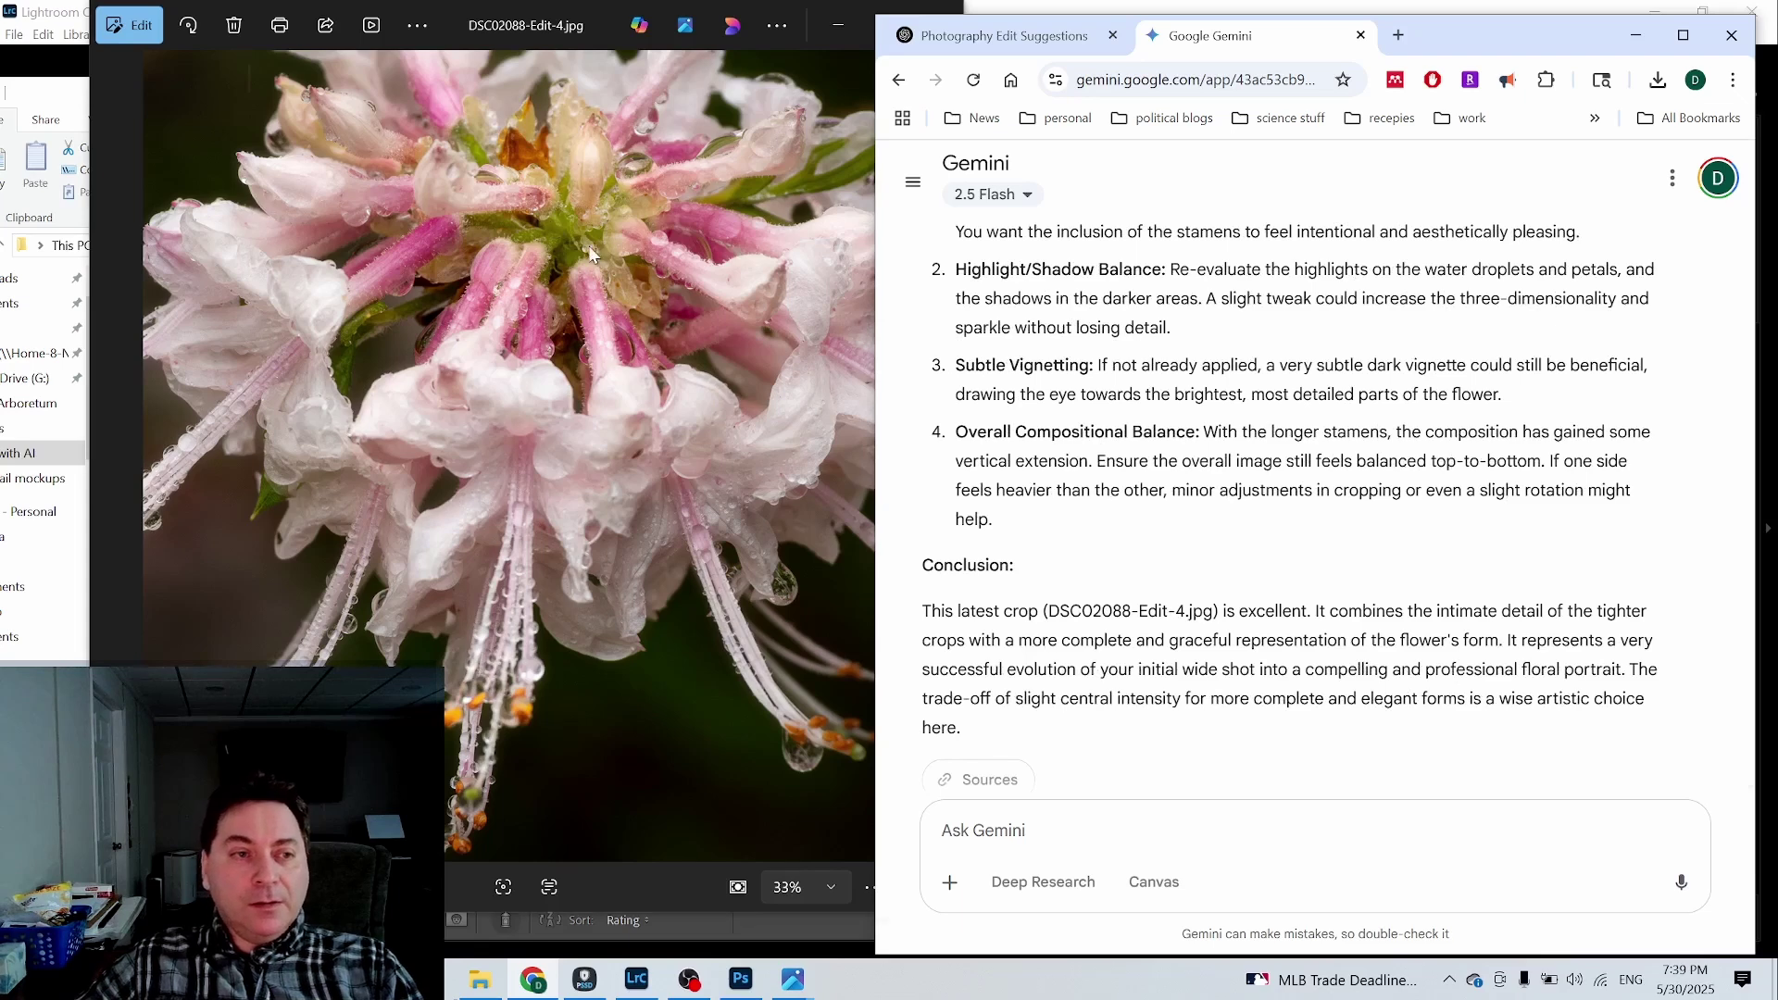
Step: Place the photo viewer windows of DSC02088-Edit-3 and DSC02088-Edit-4 side by side to compare the two crops
click(815, 4)
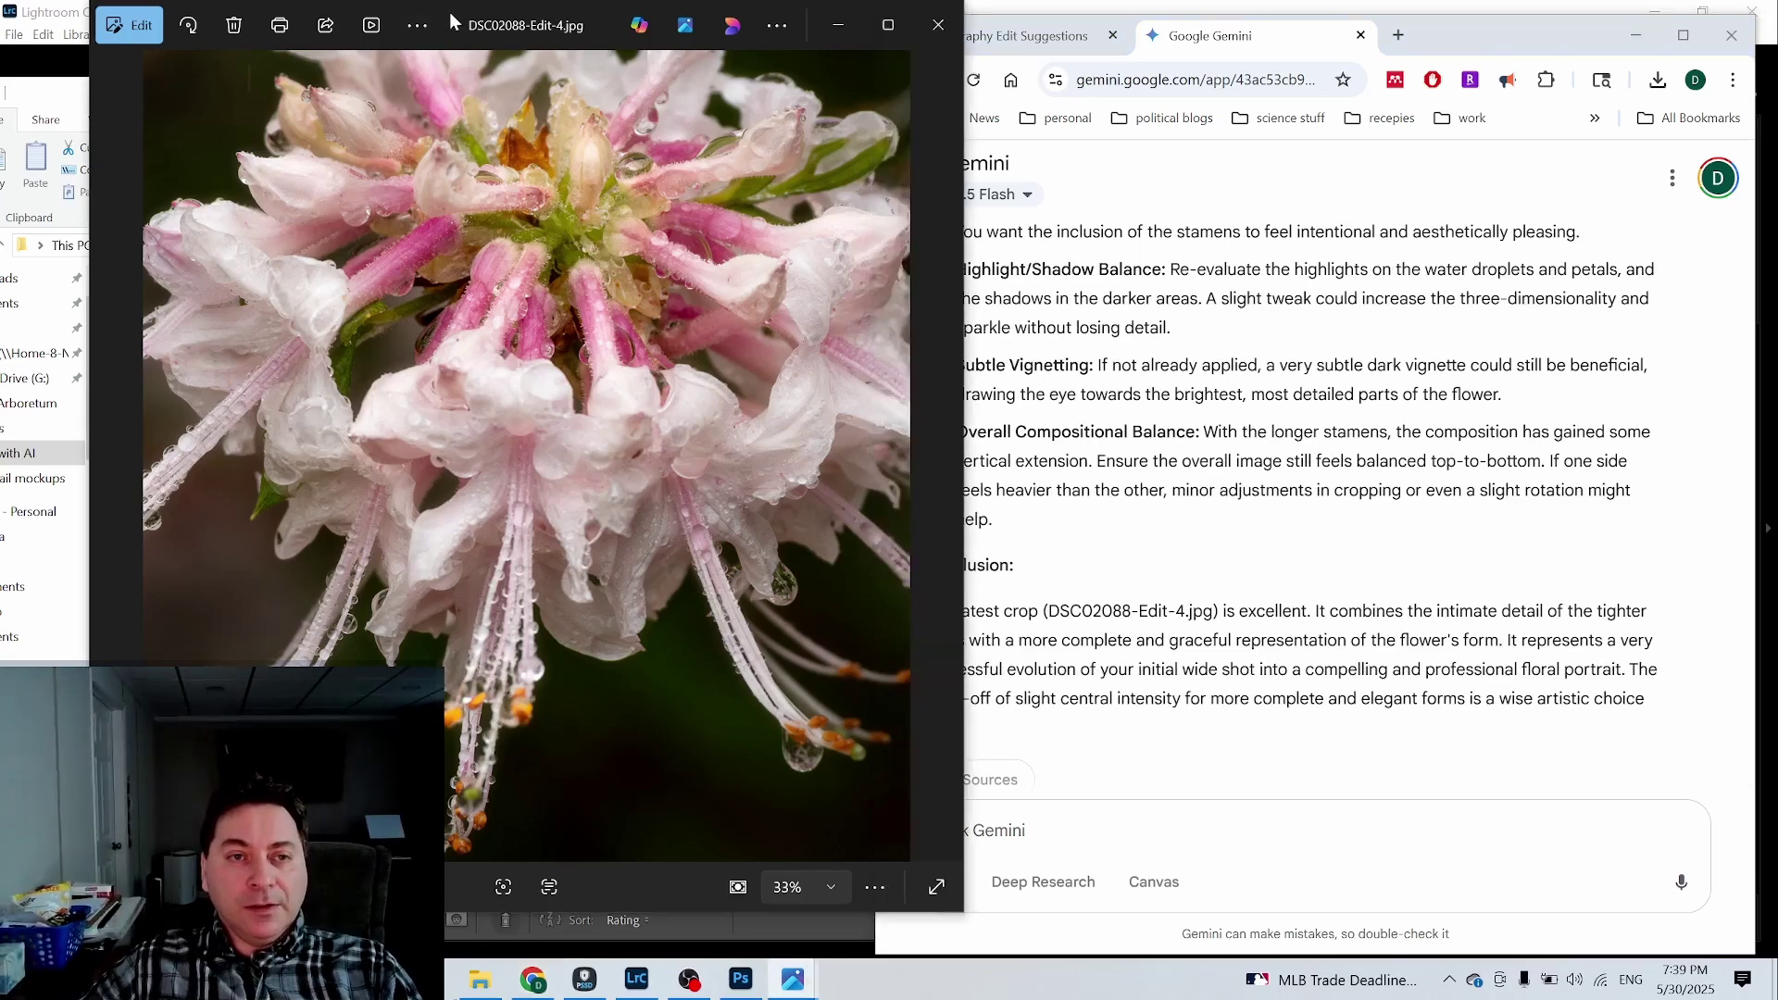
drag(451, 14, 1193, 56)
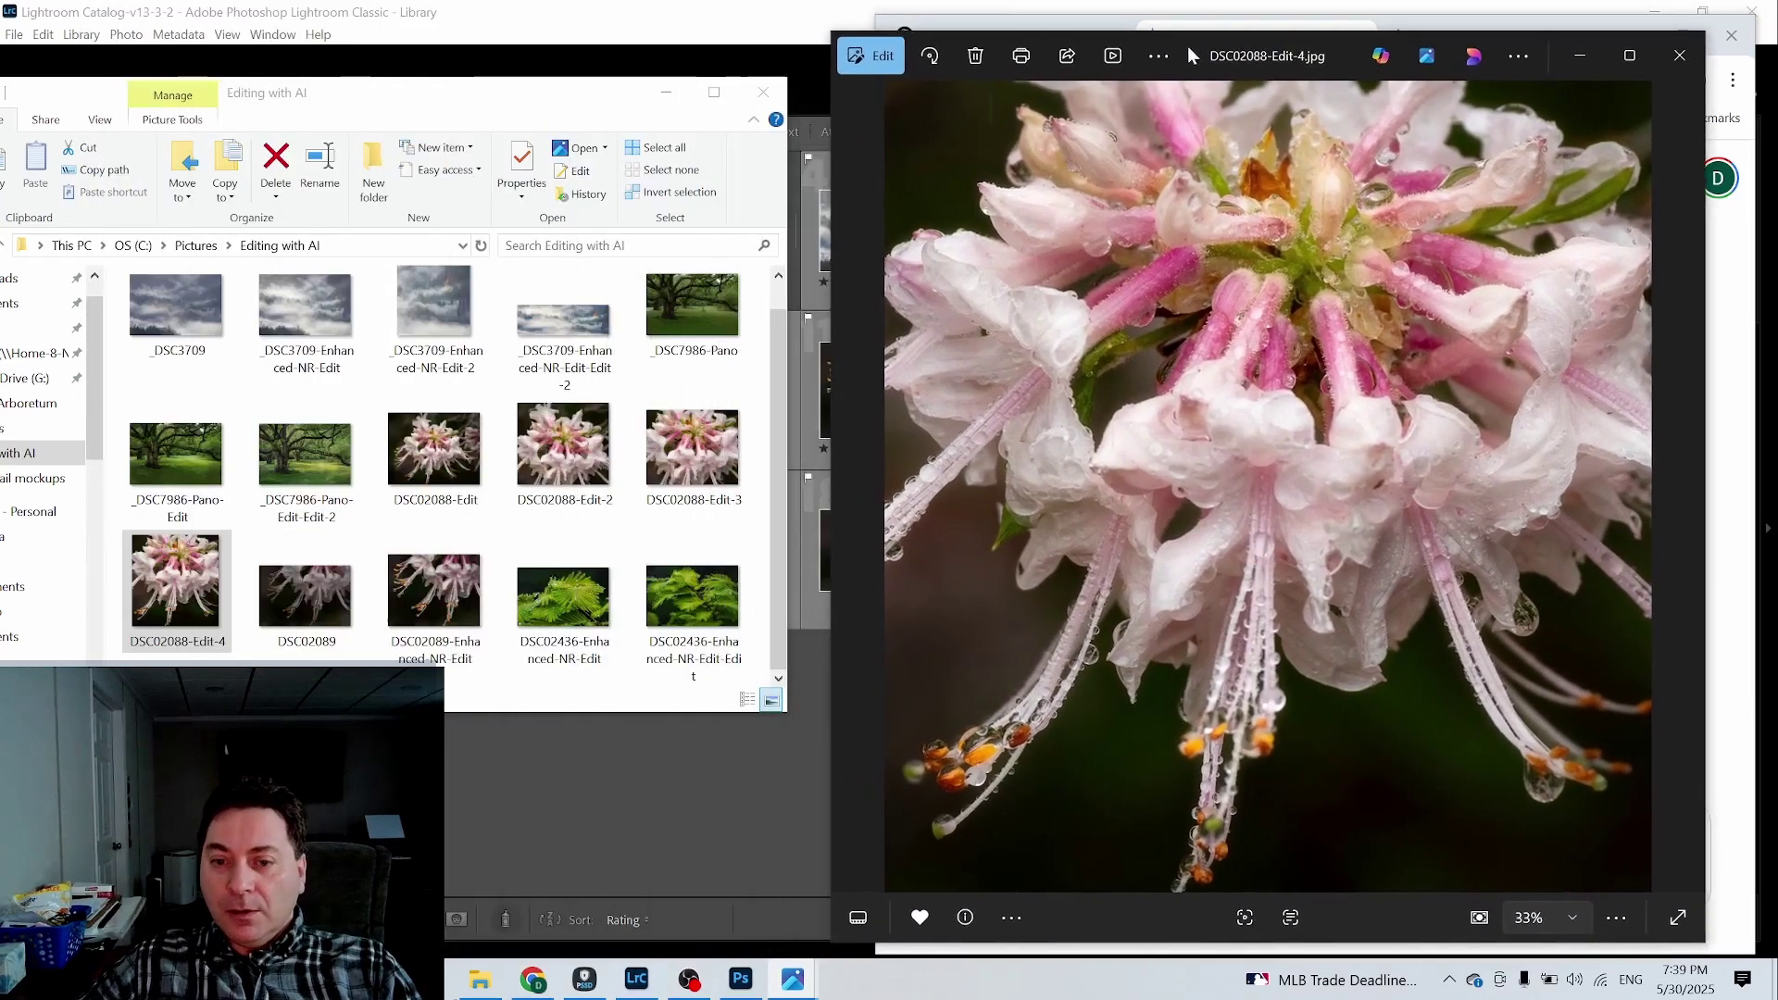
mouse_move(793, 978)
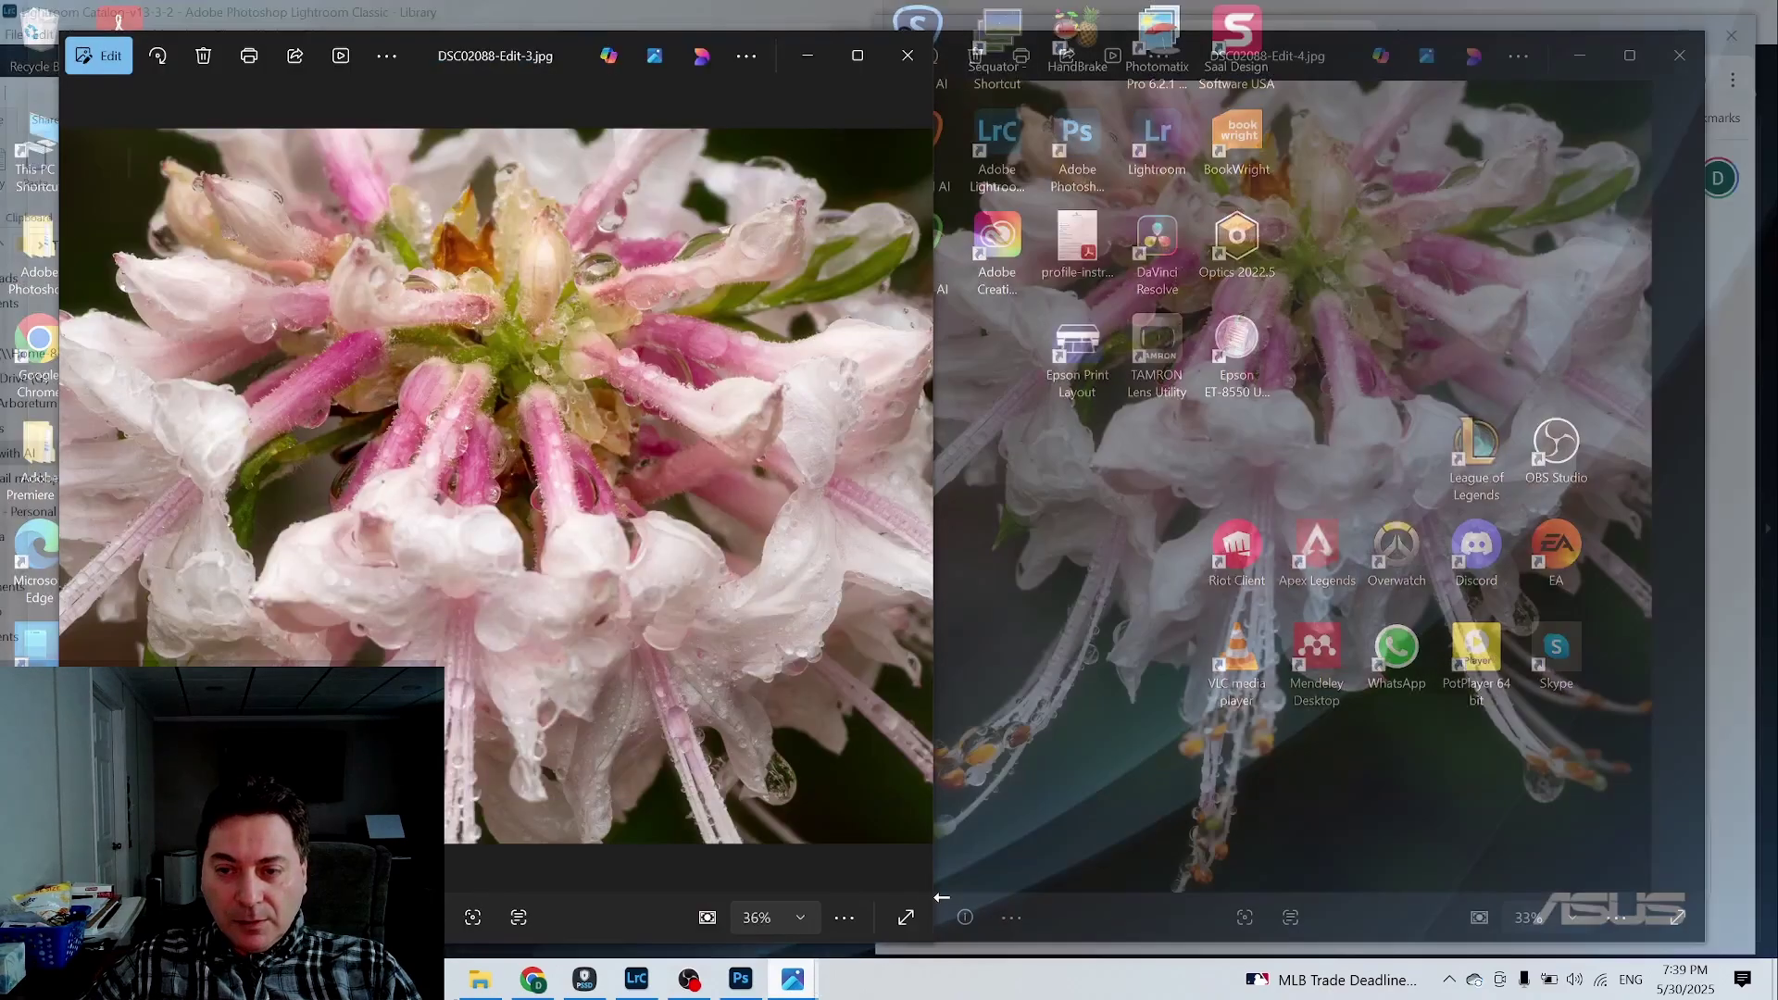
click(932, 903)
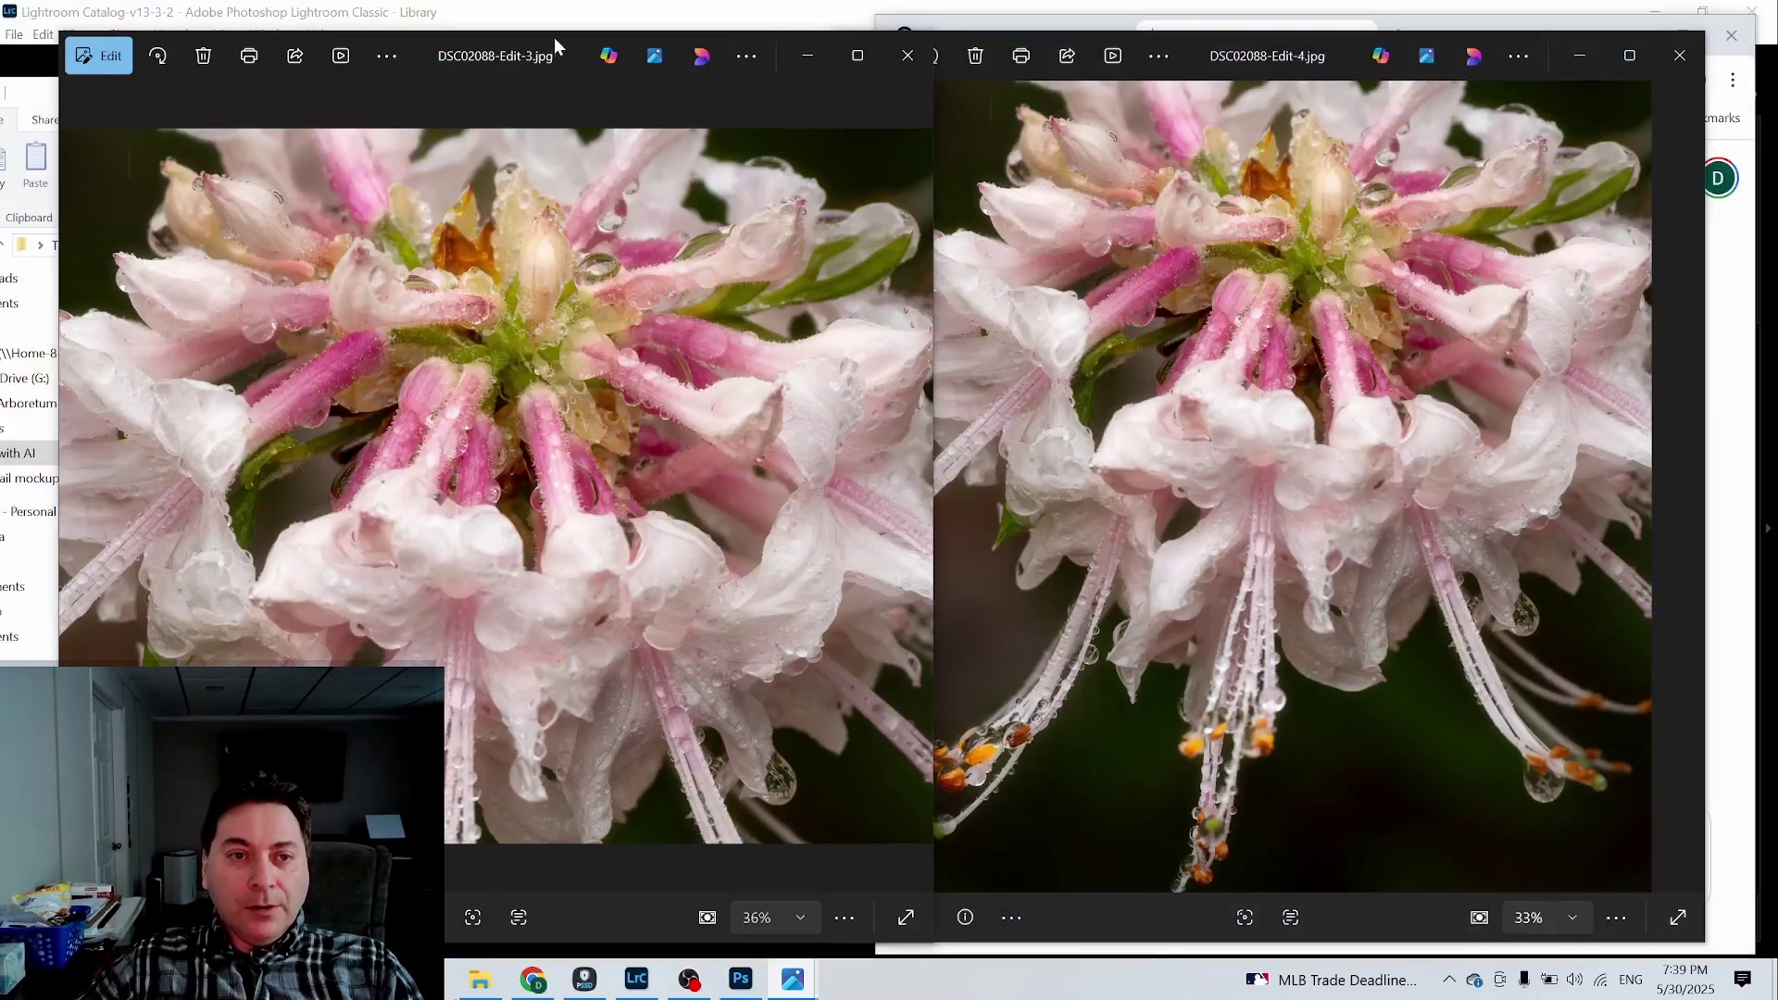
drag(419, 52, 352, 45)
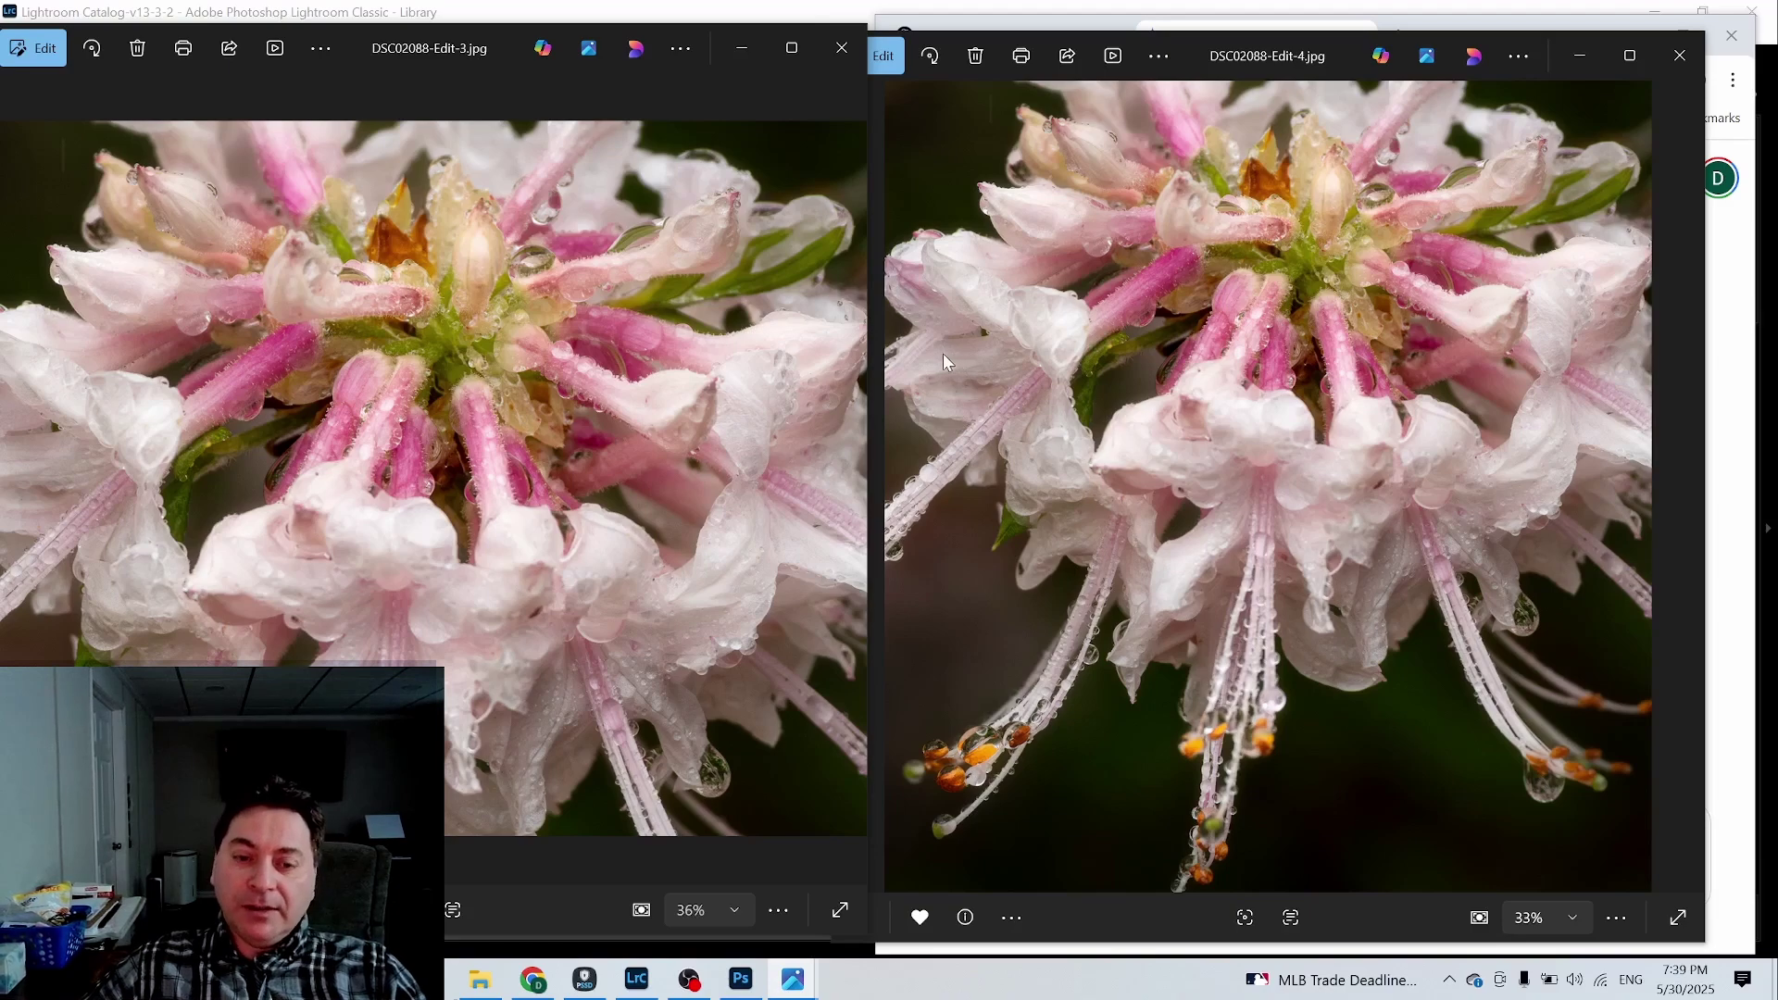
Step: Bring DSC02089-Enhanced-NR-Edit forward in the photo viewer and position it beside DSC02088-Edit-4 to compare the first and last crops
mouse_move(793, 979)
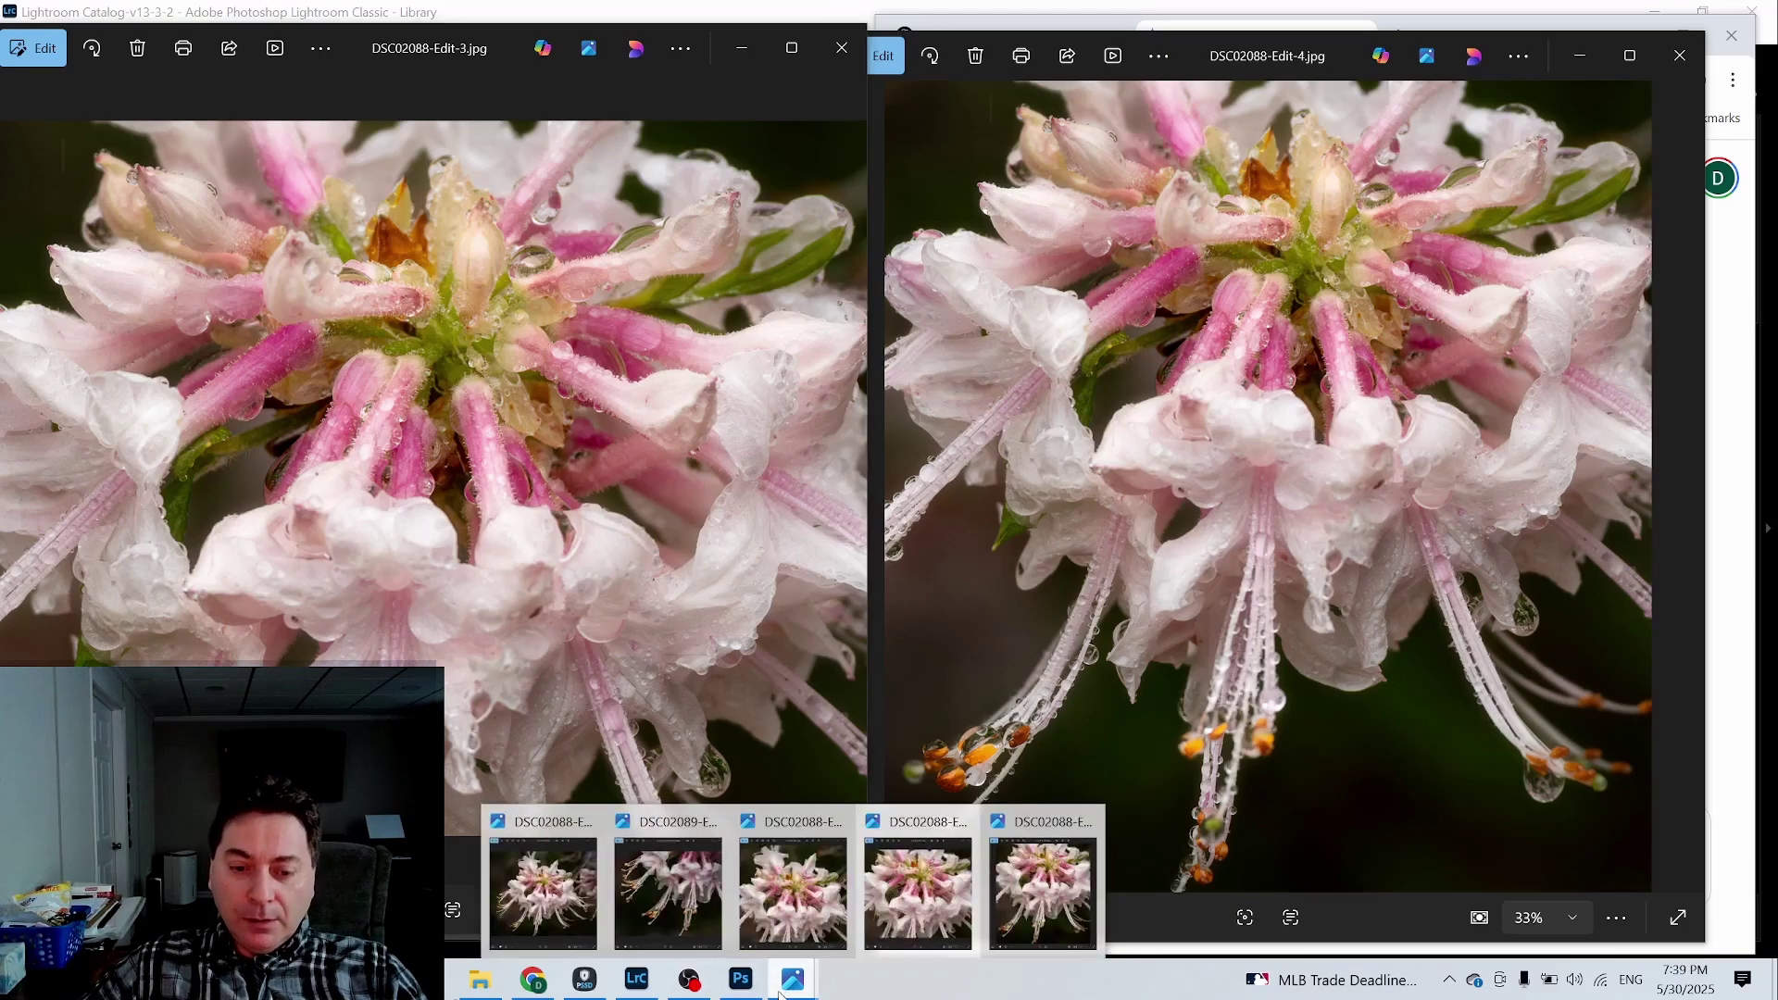
click(529, 894)
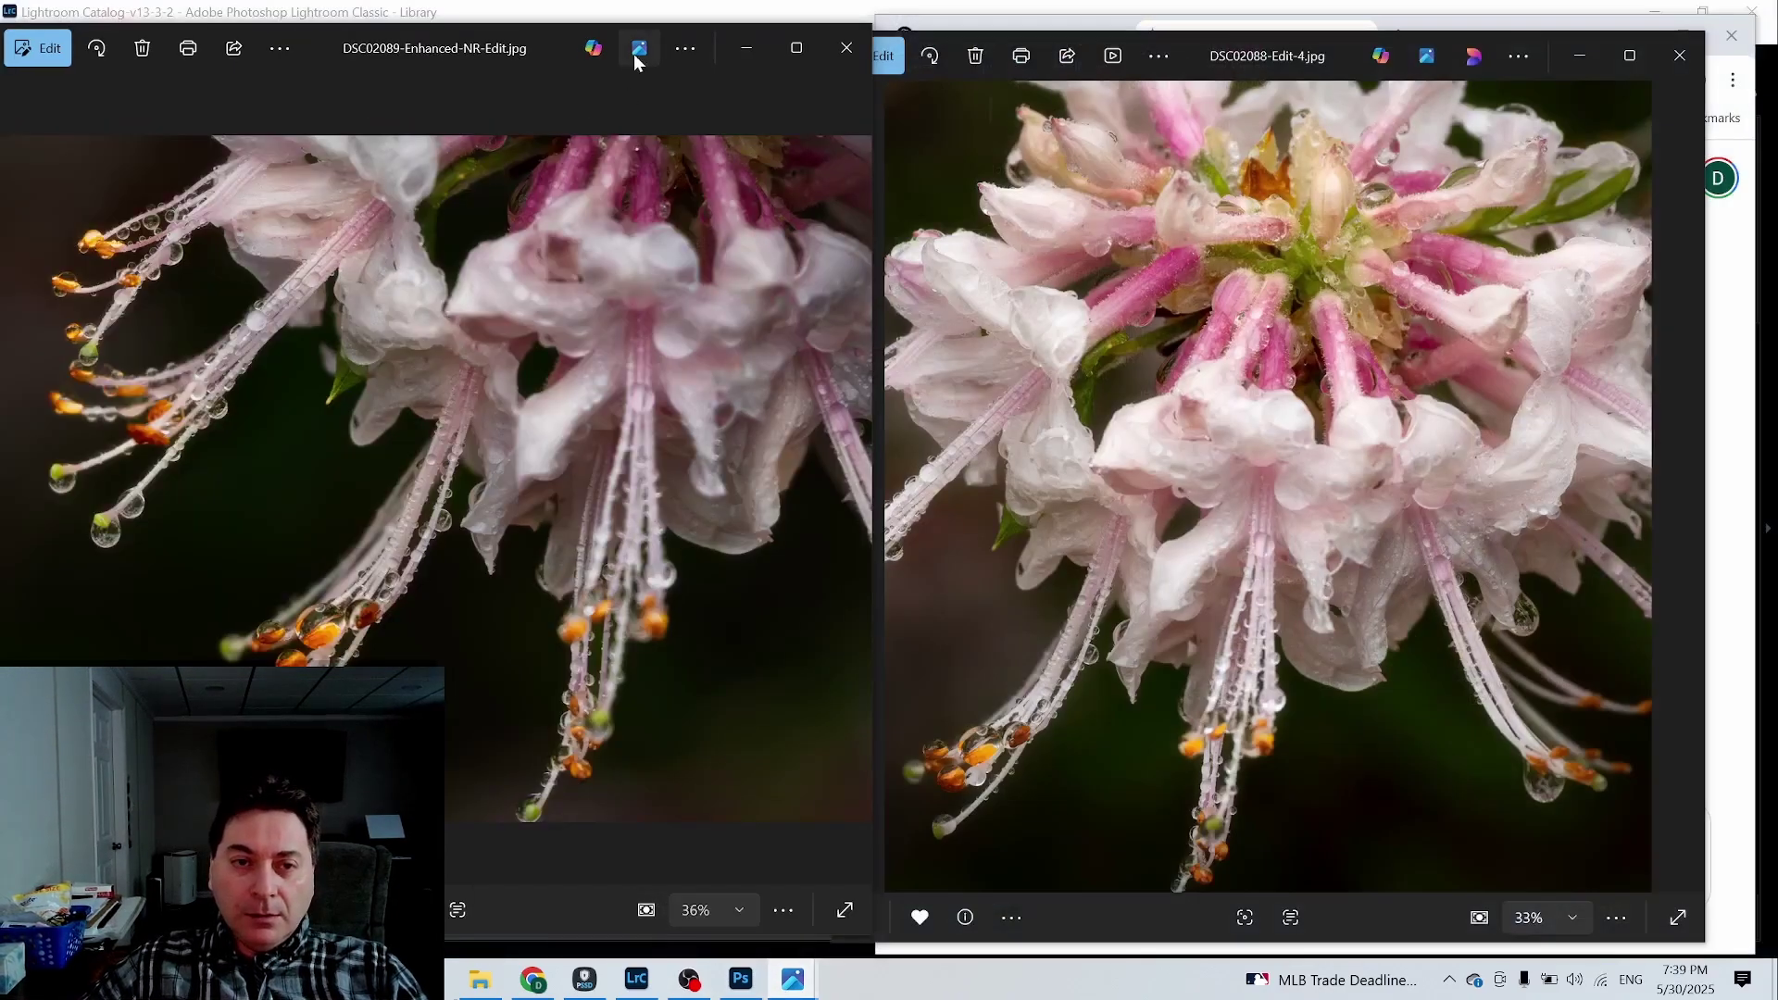
drag(549, 41, 648, 47)
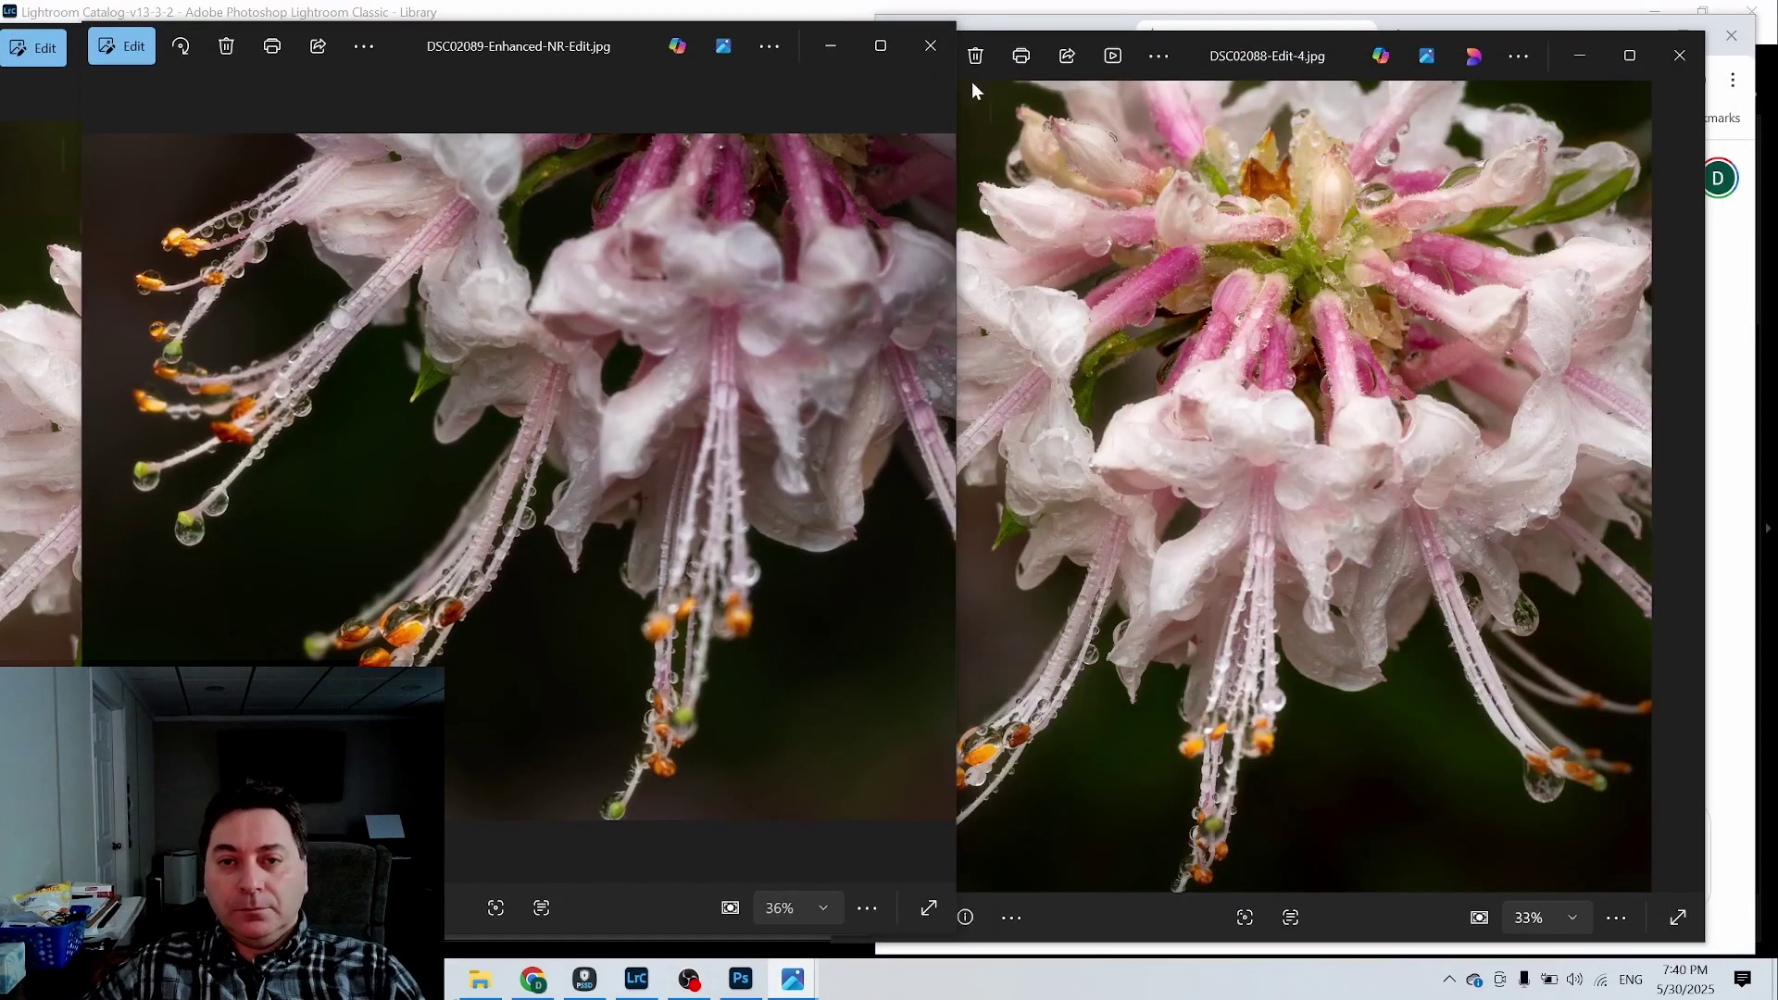
Step: Return to the Gemini chat and send the question "how does the last crop compare to the first one?"
click(535, 980)
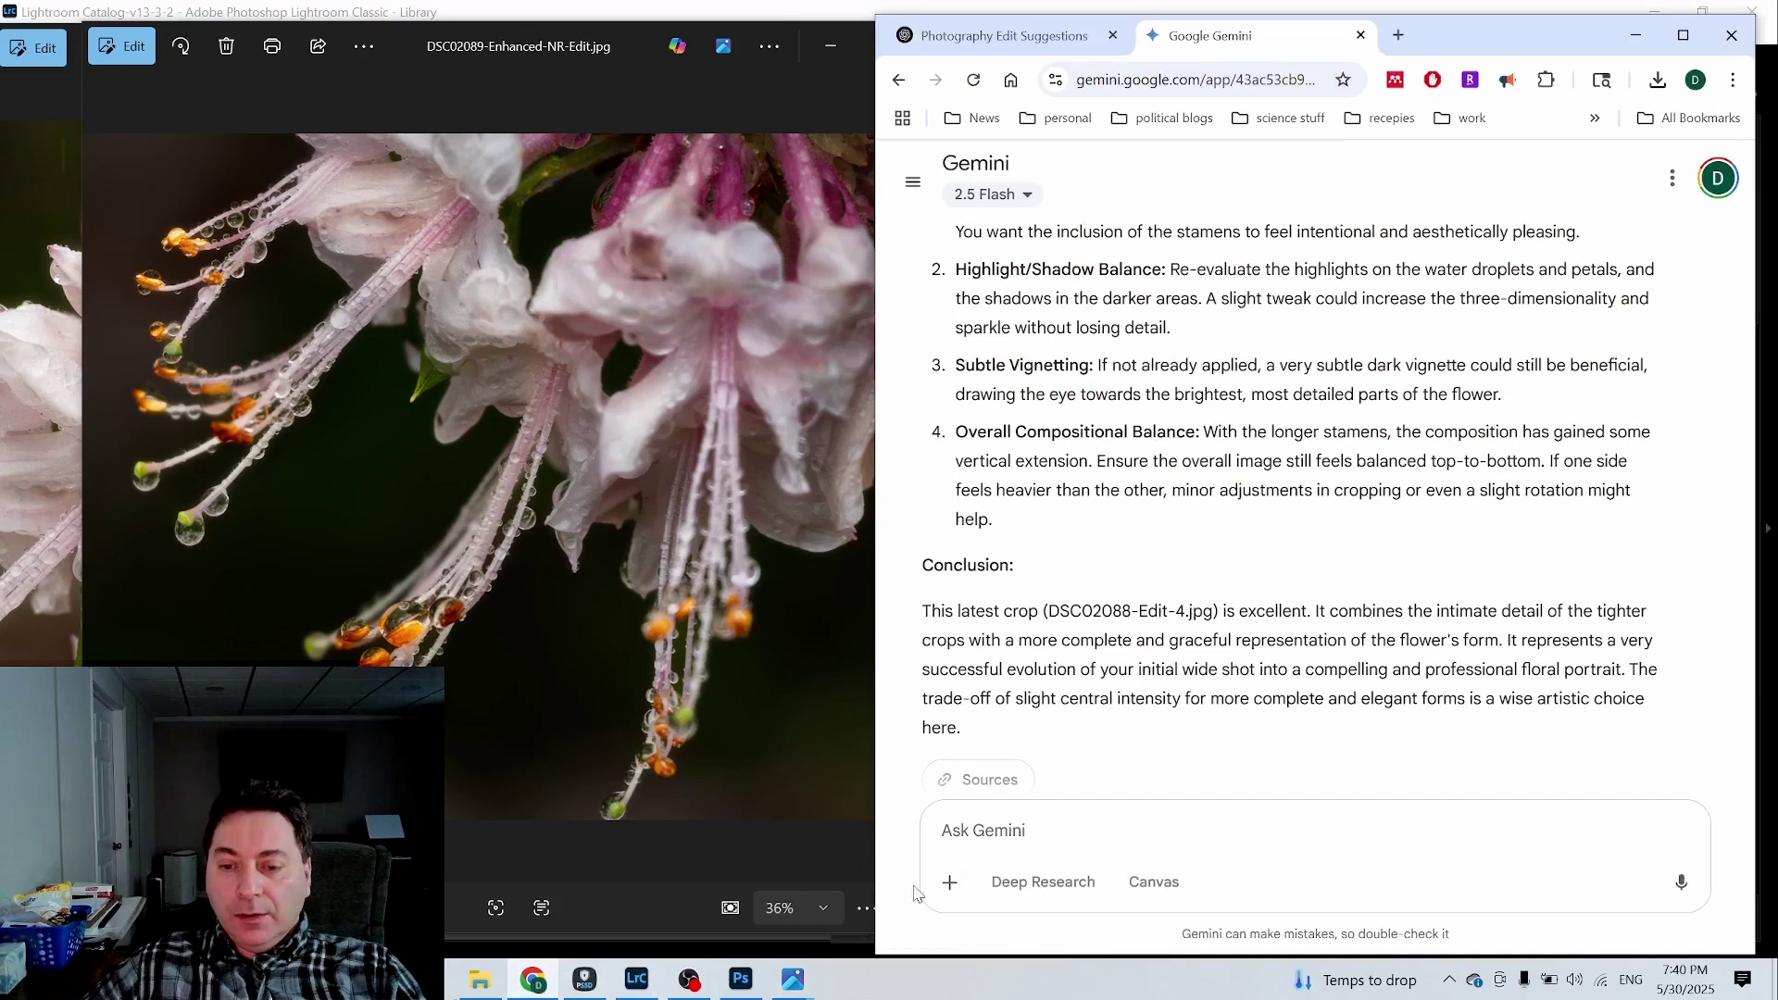
click(1071, 824)
text(how )
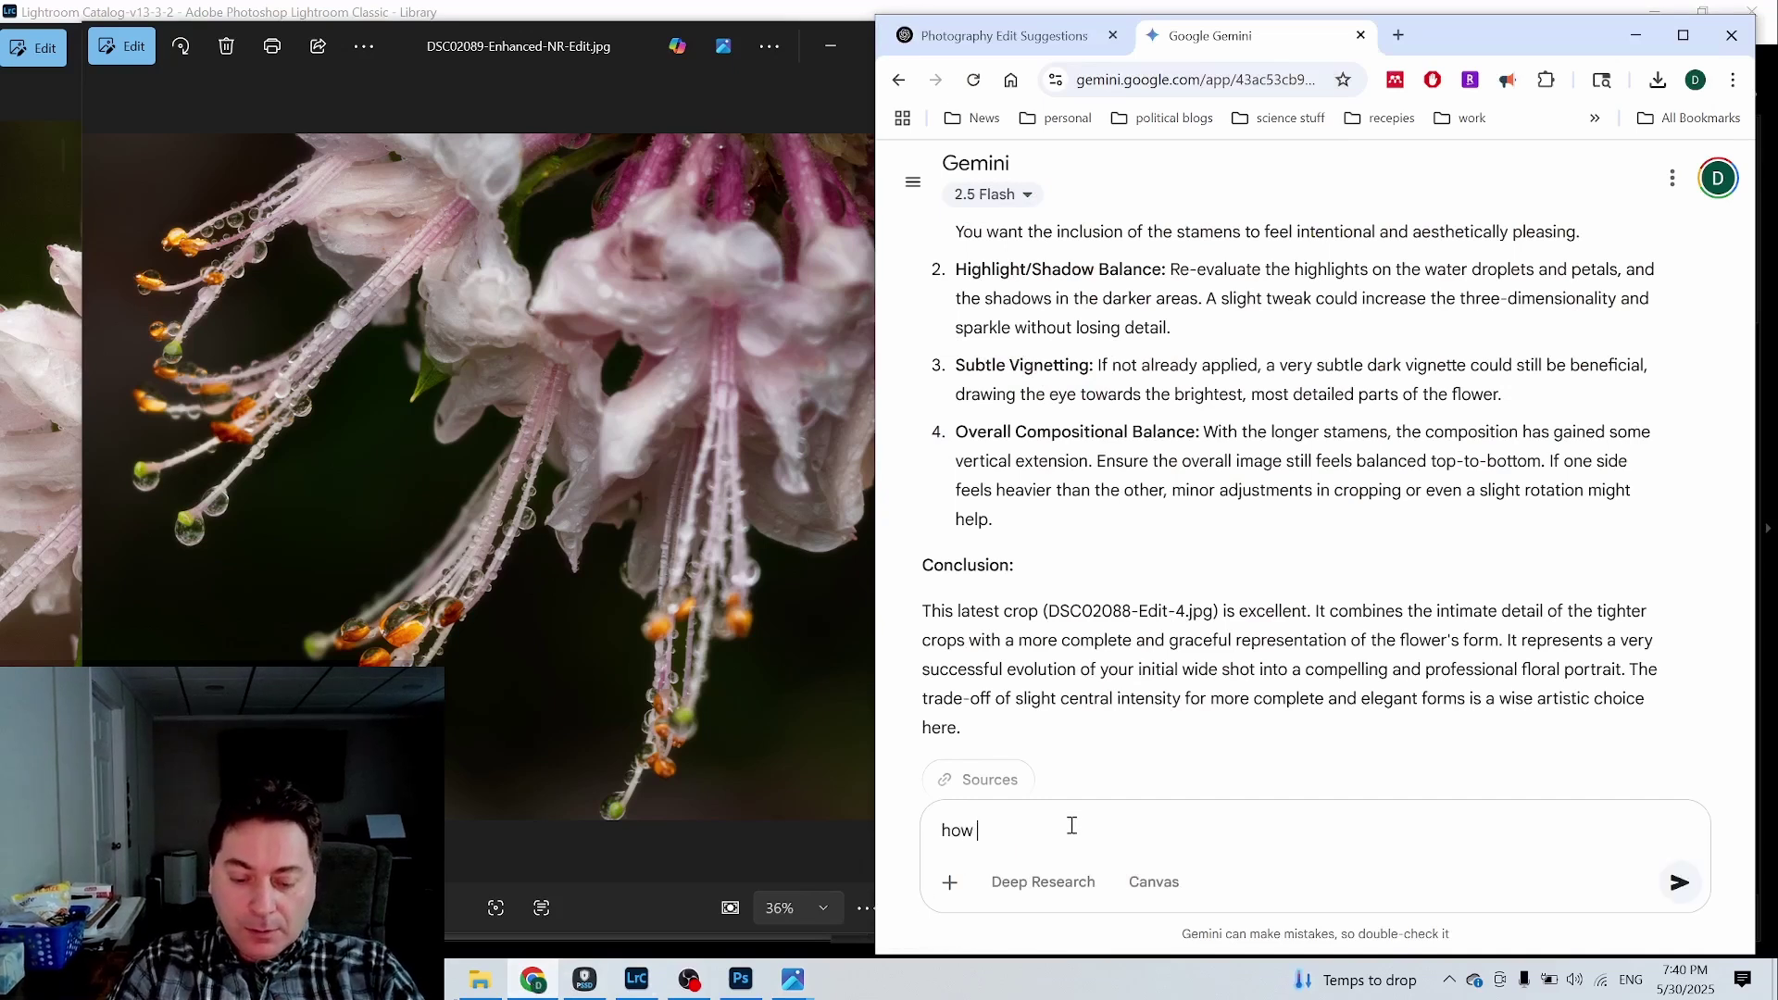
text(does the las)
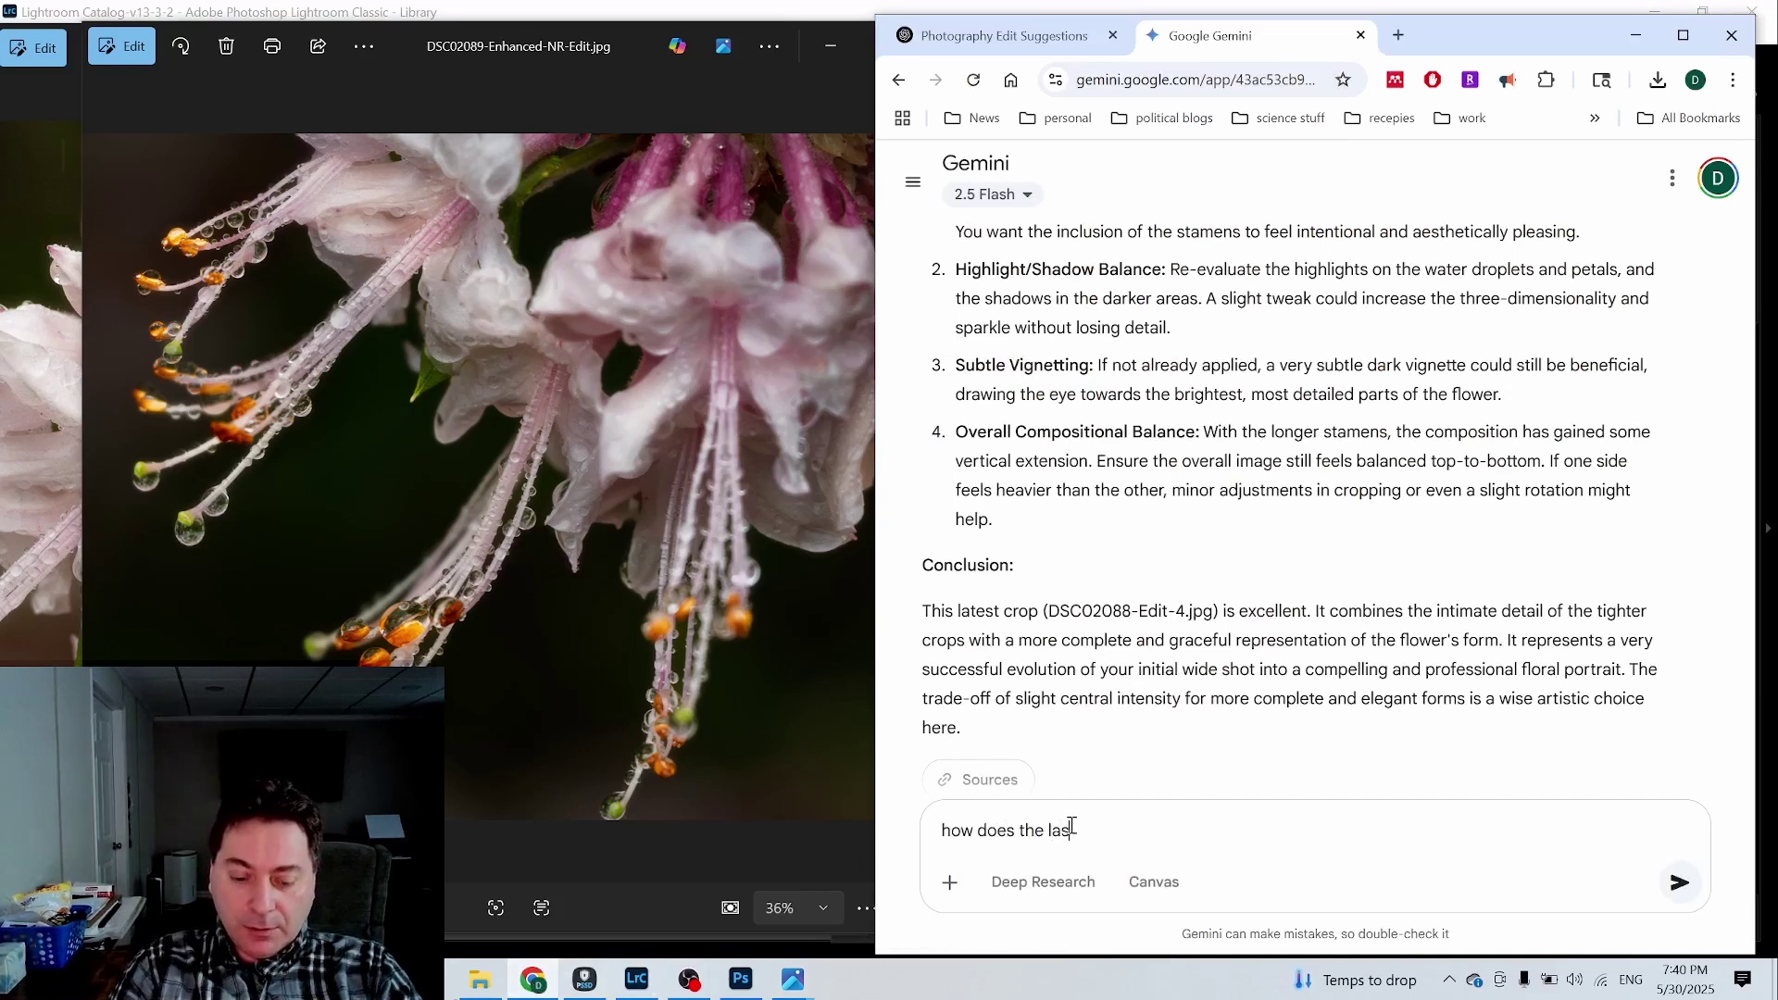
text(t crop compa)
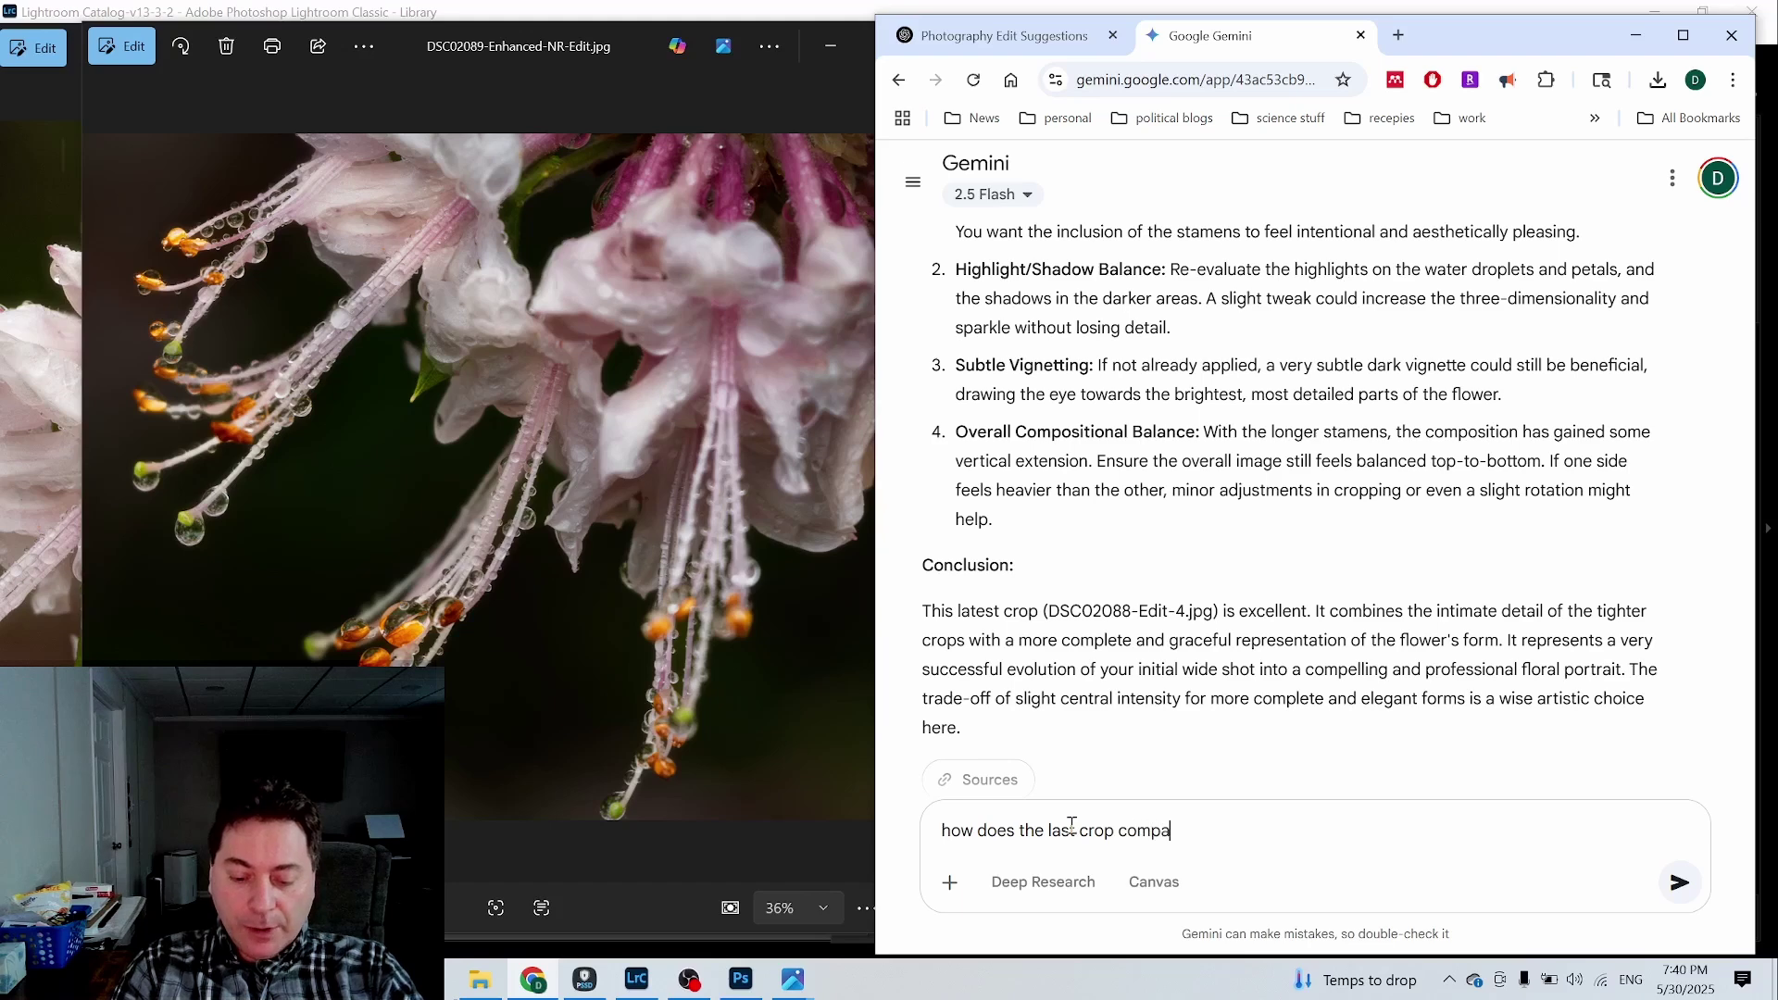
text(re to the first one?)
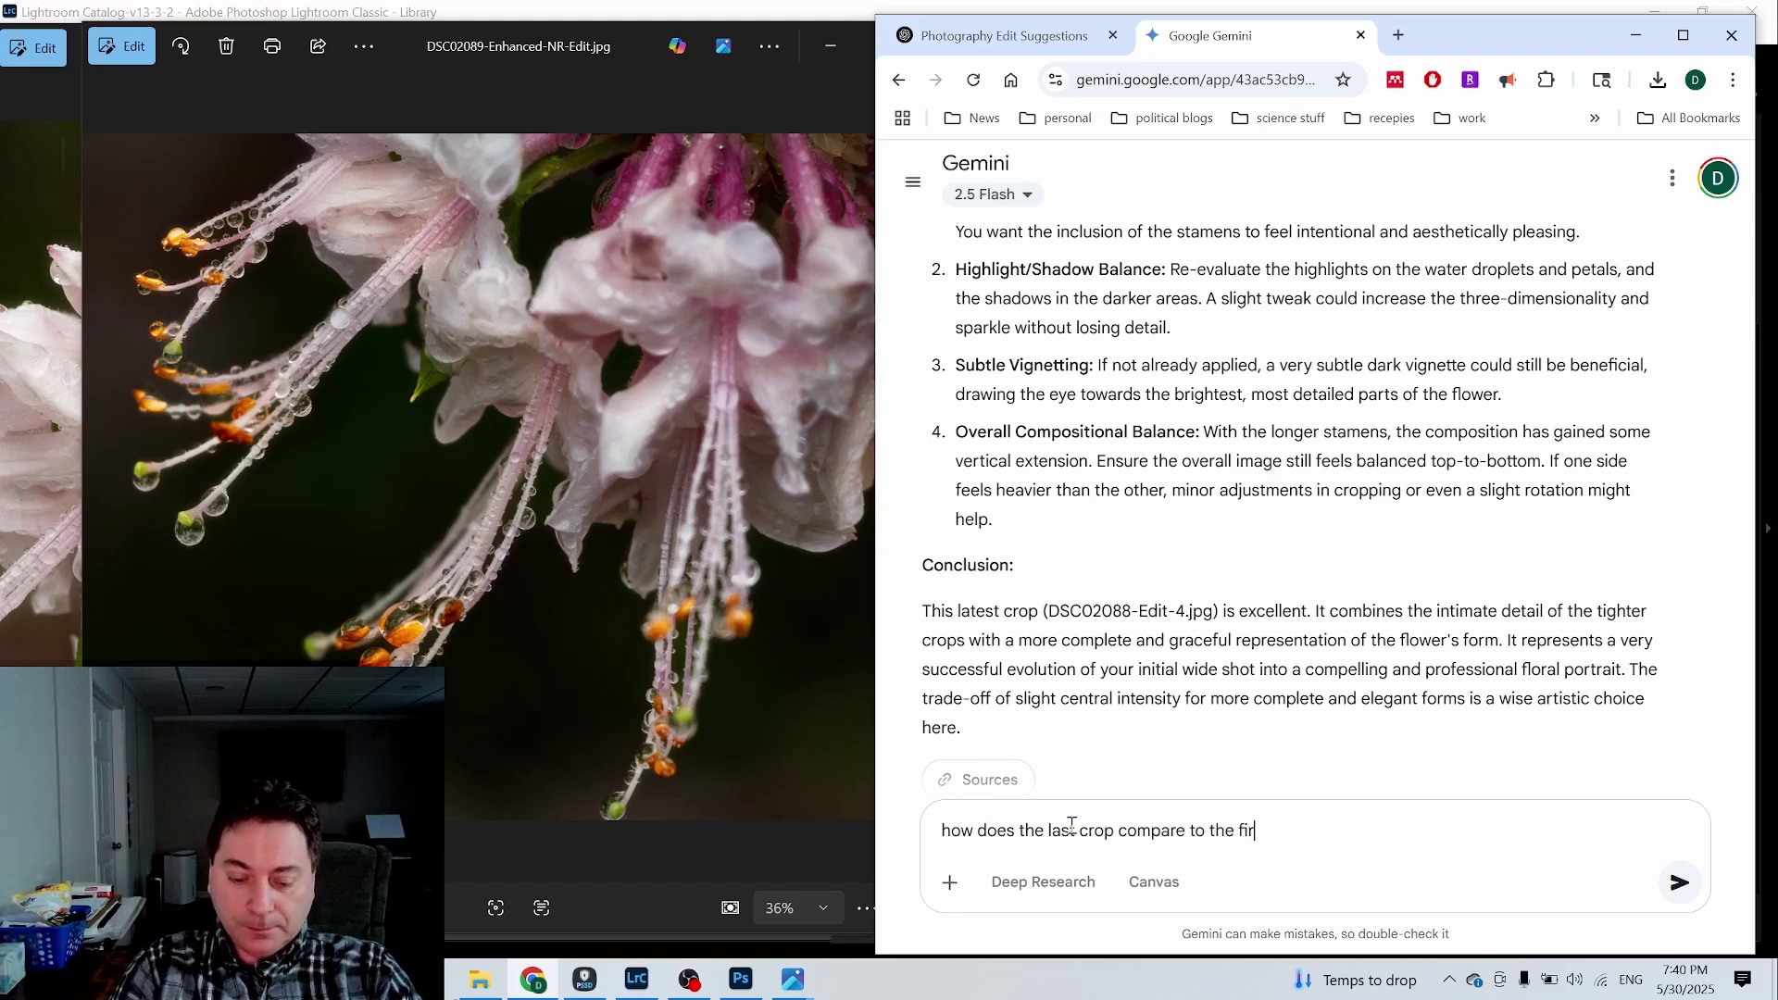
key(Return)
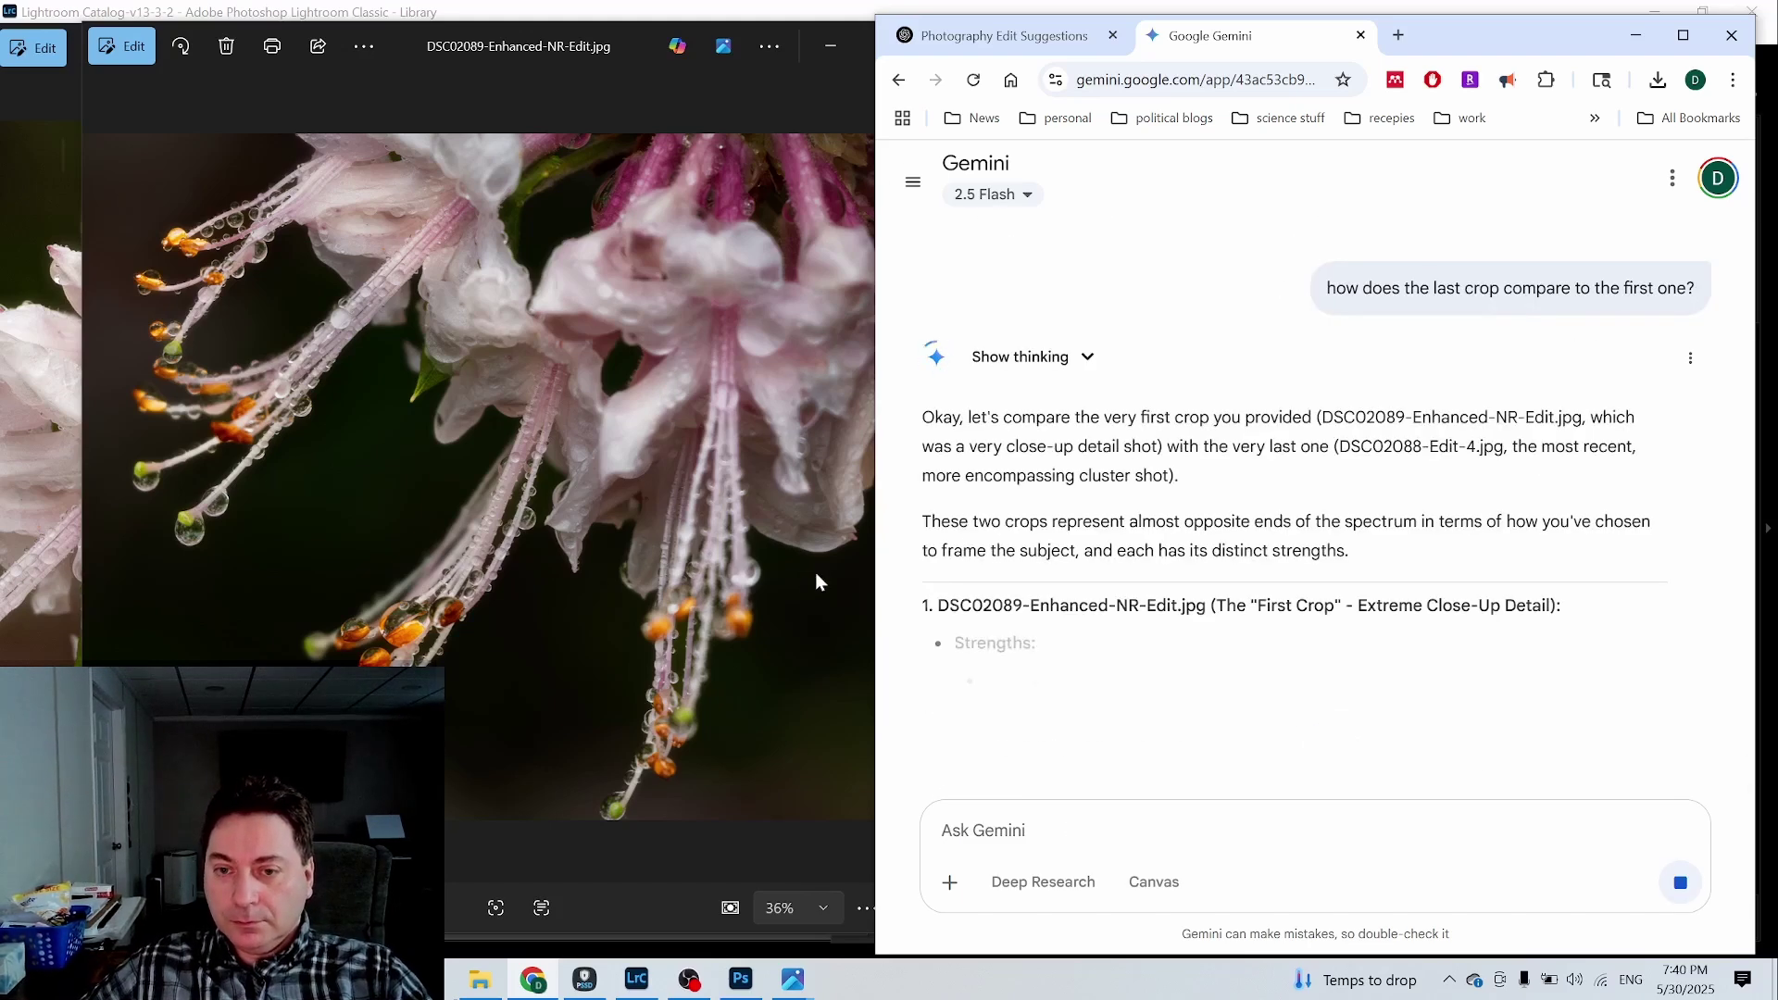
Step: Read Gemini's comparison of the first crop with the last one, including which purpose each crop suits
scroll(1160, 565, down, 2)
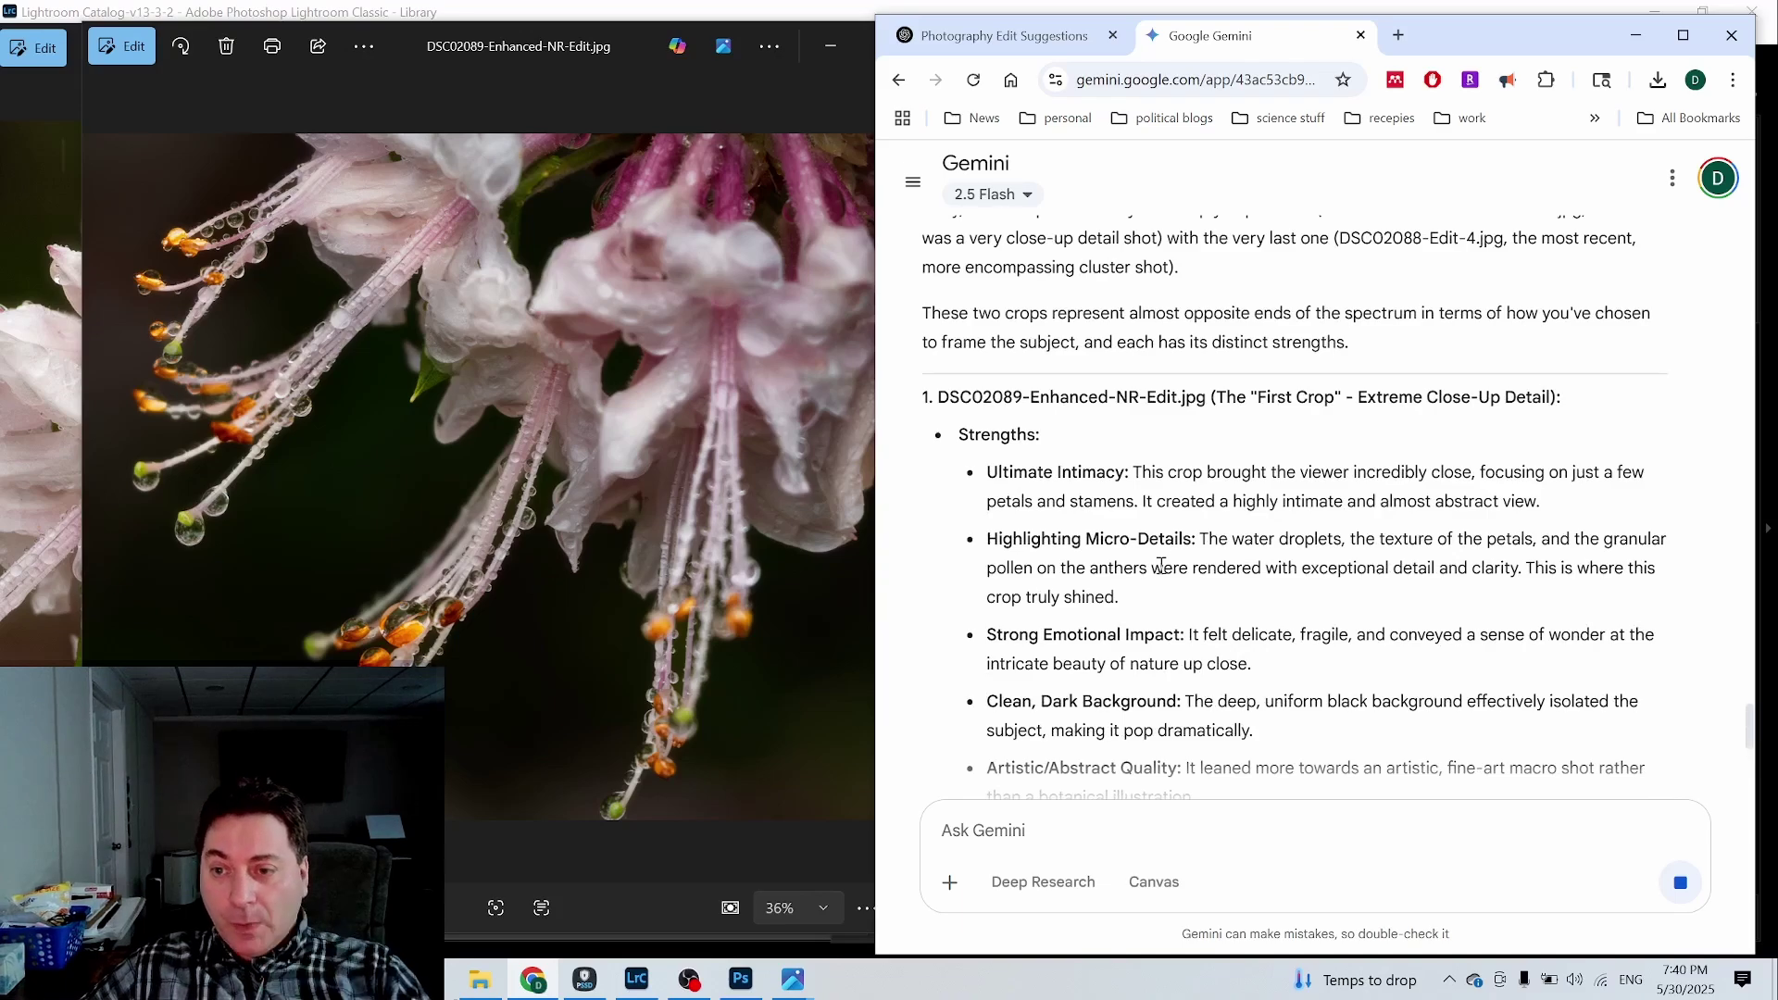
scroll(1160, 565, down, 15)
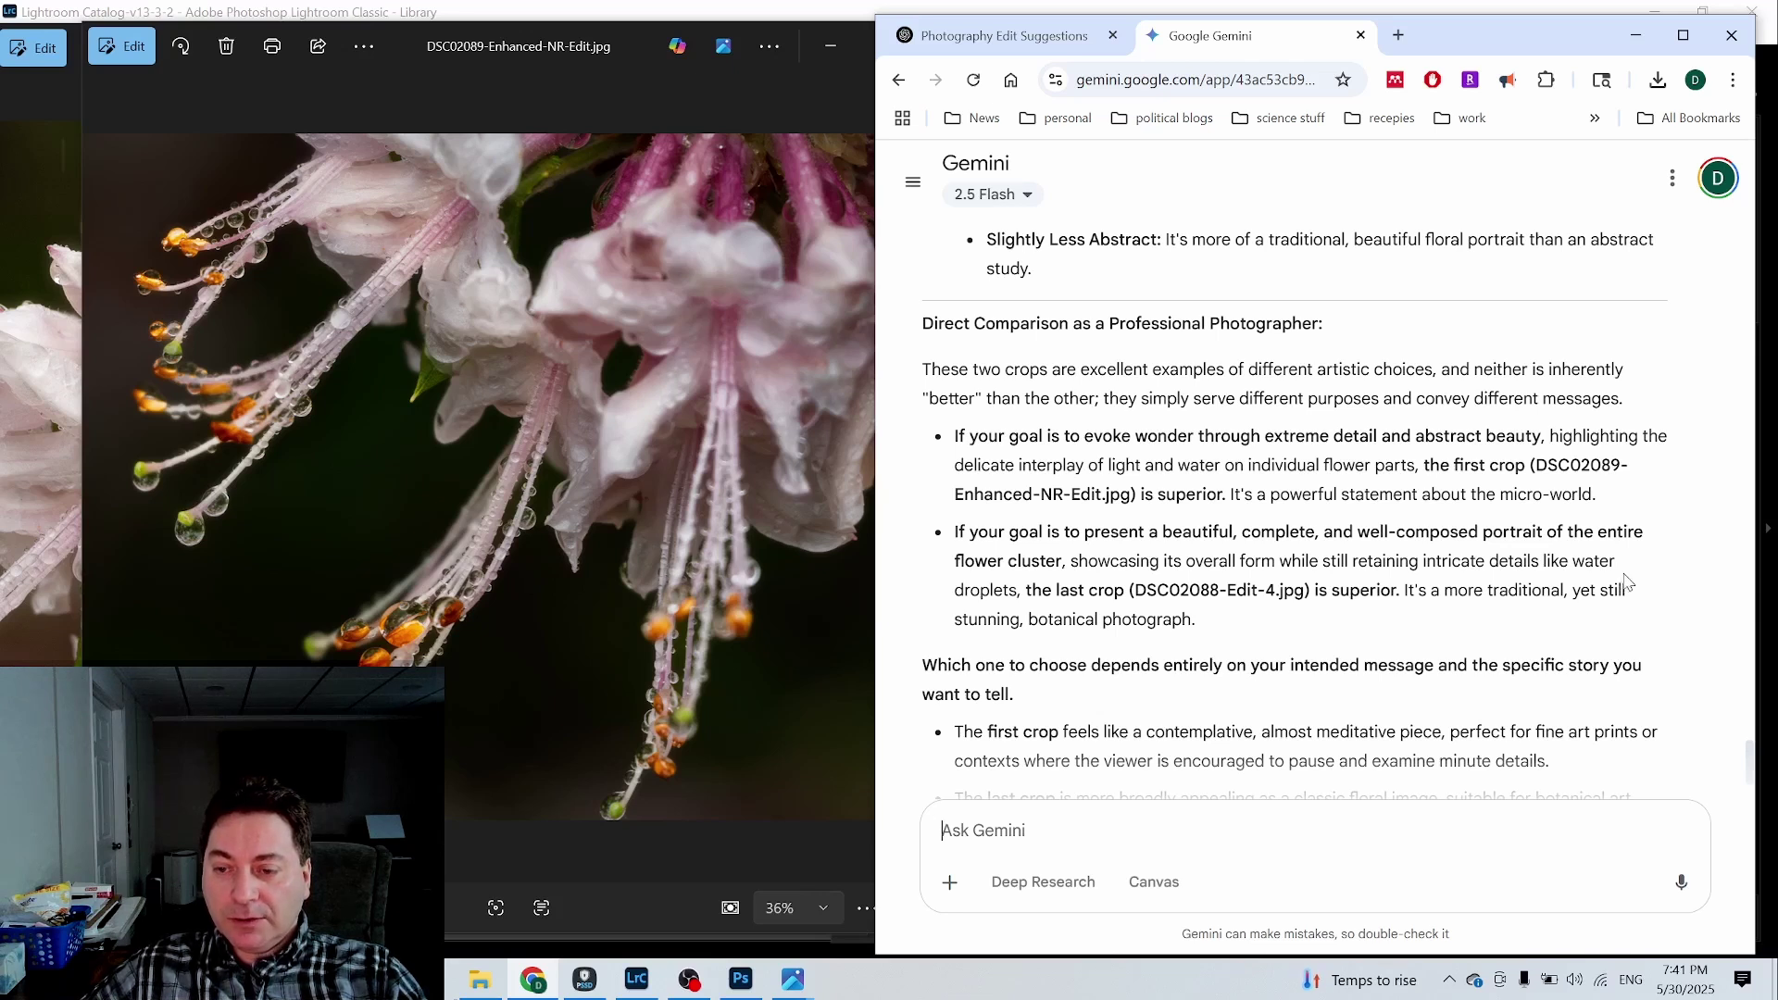
scroll(1456, 560, down, 1)
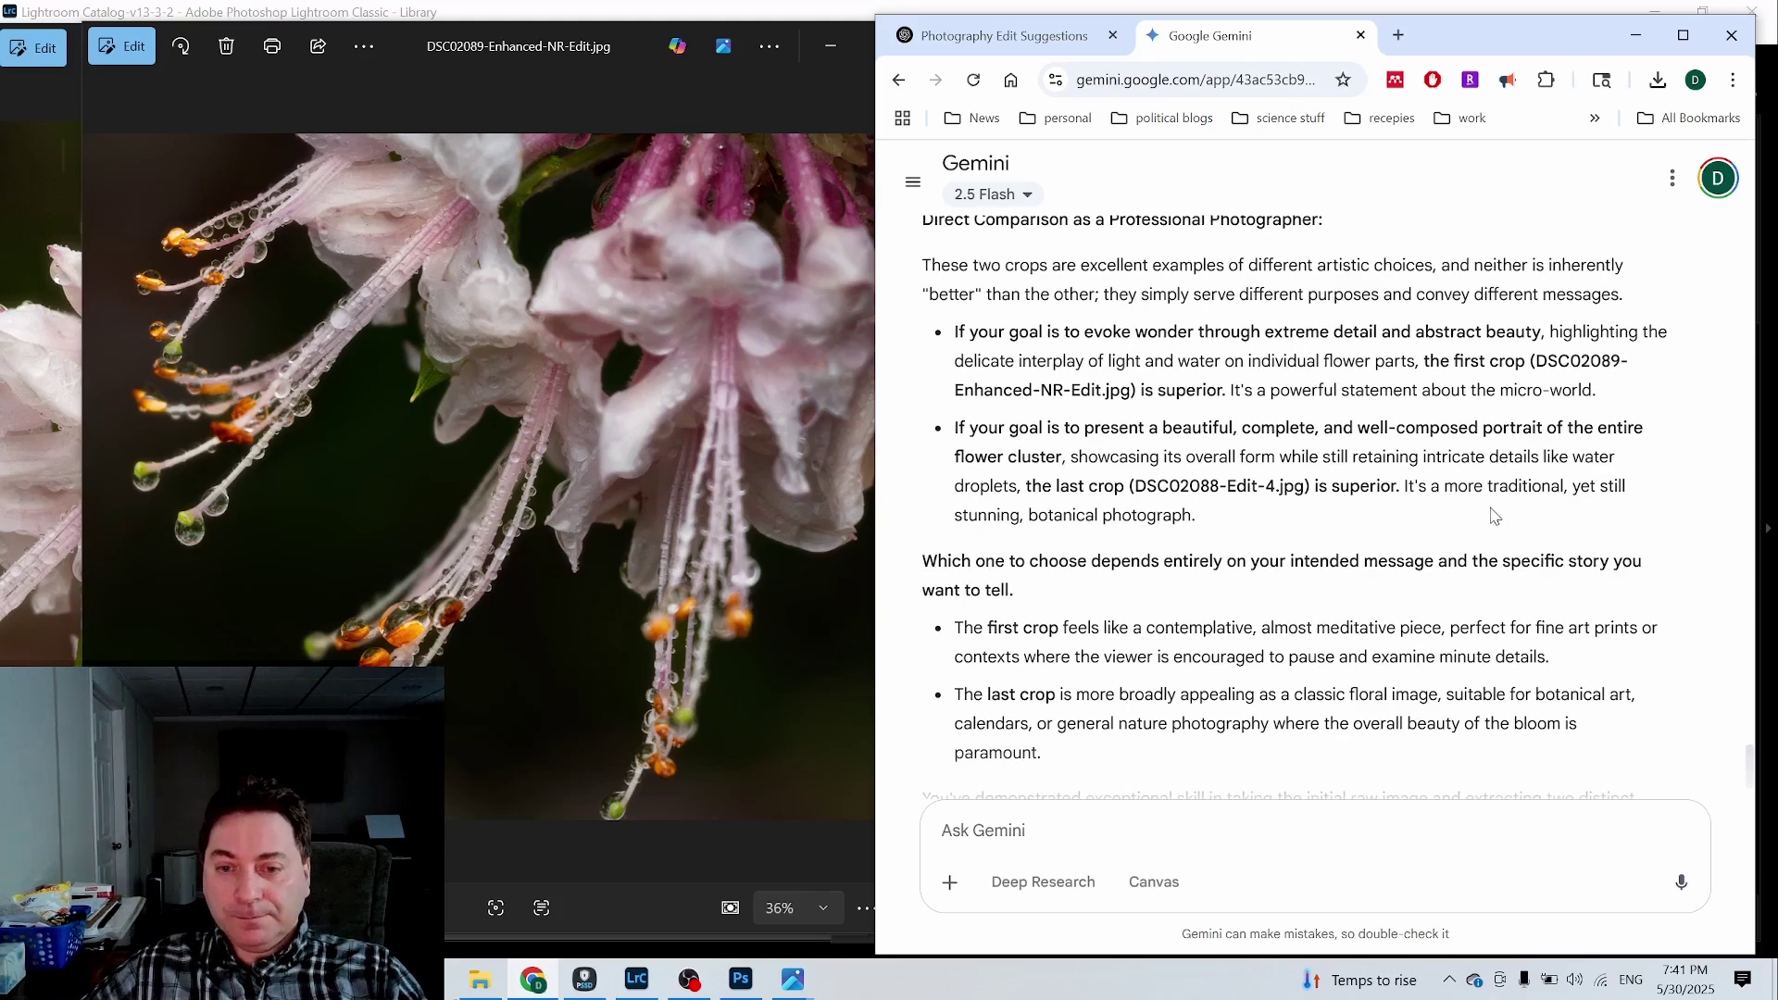
scroll(1491, 518, down, 1)
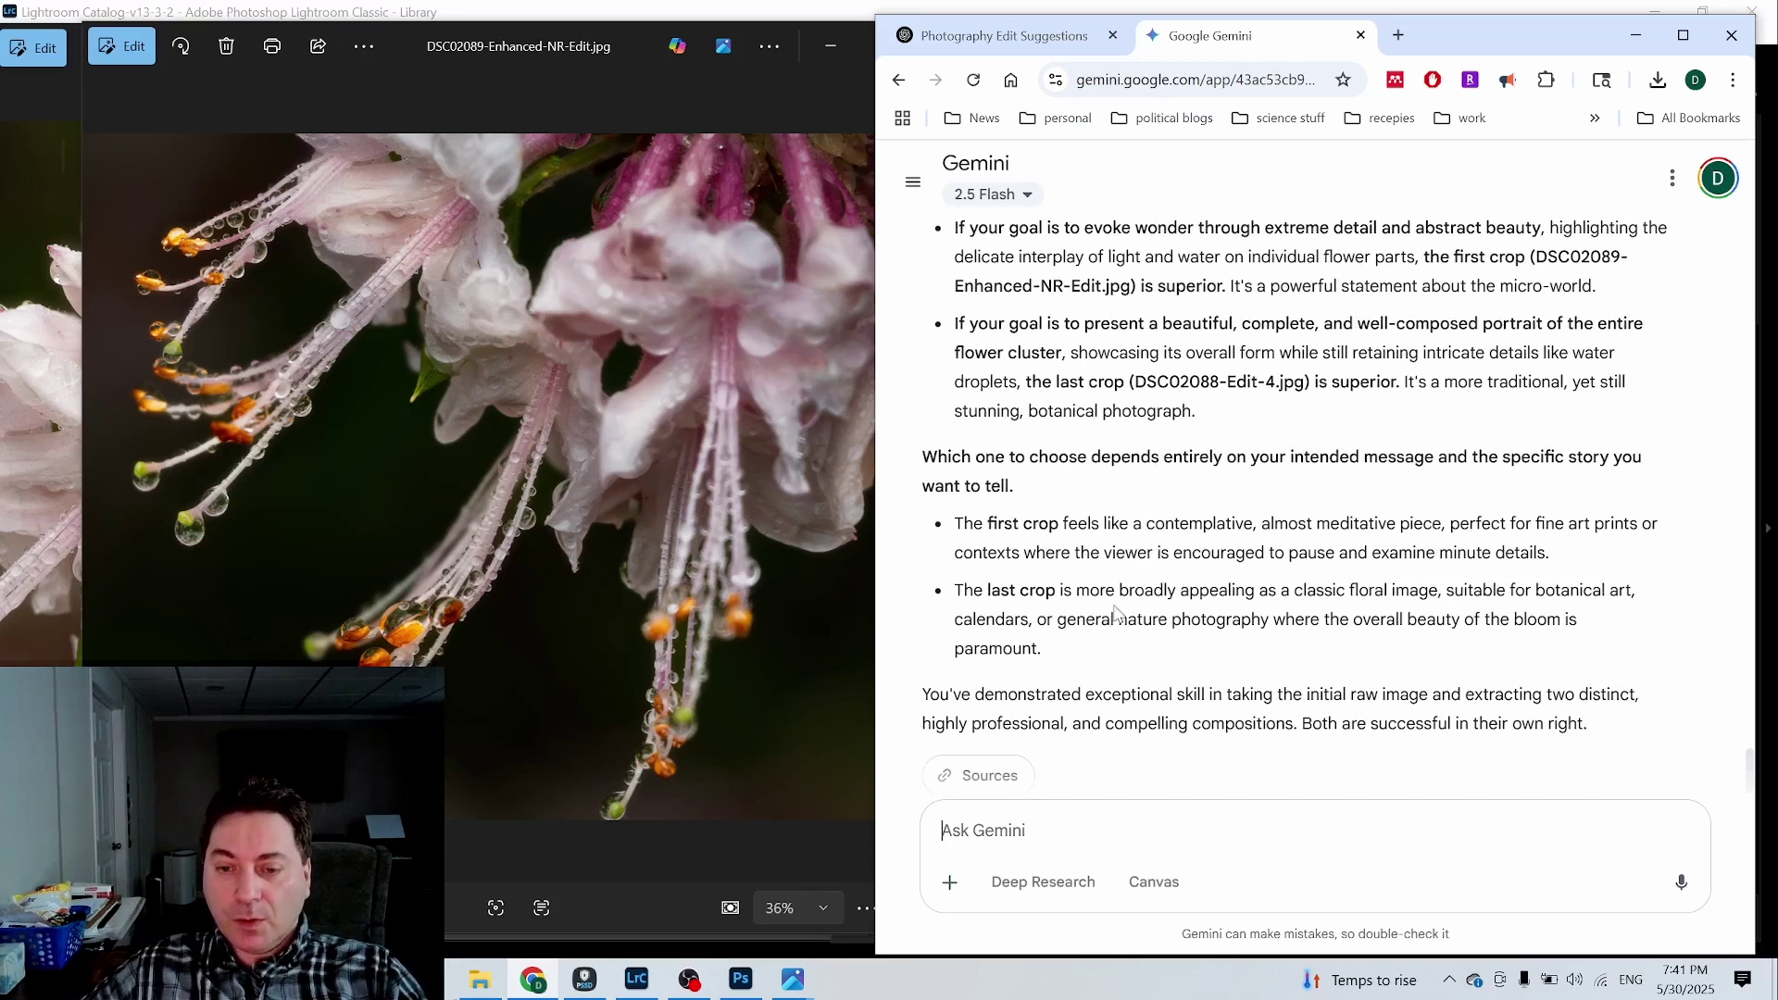
Step: Close DSC02089-Enhanced-NR-Edit and arrange the DSC02088-Edit-4 and DSC02088-Edit-3 viewer windows side by side for another comparison
click(692, 226)
click(909, 65)
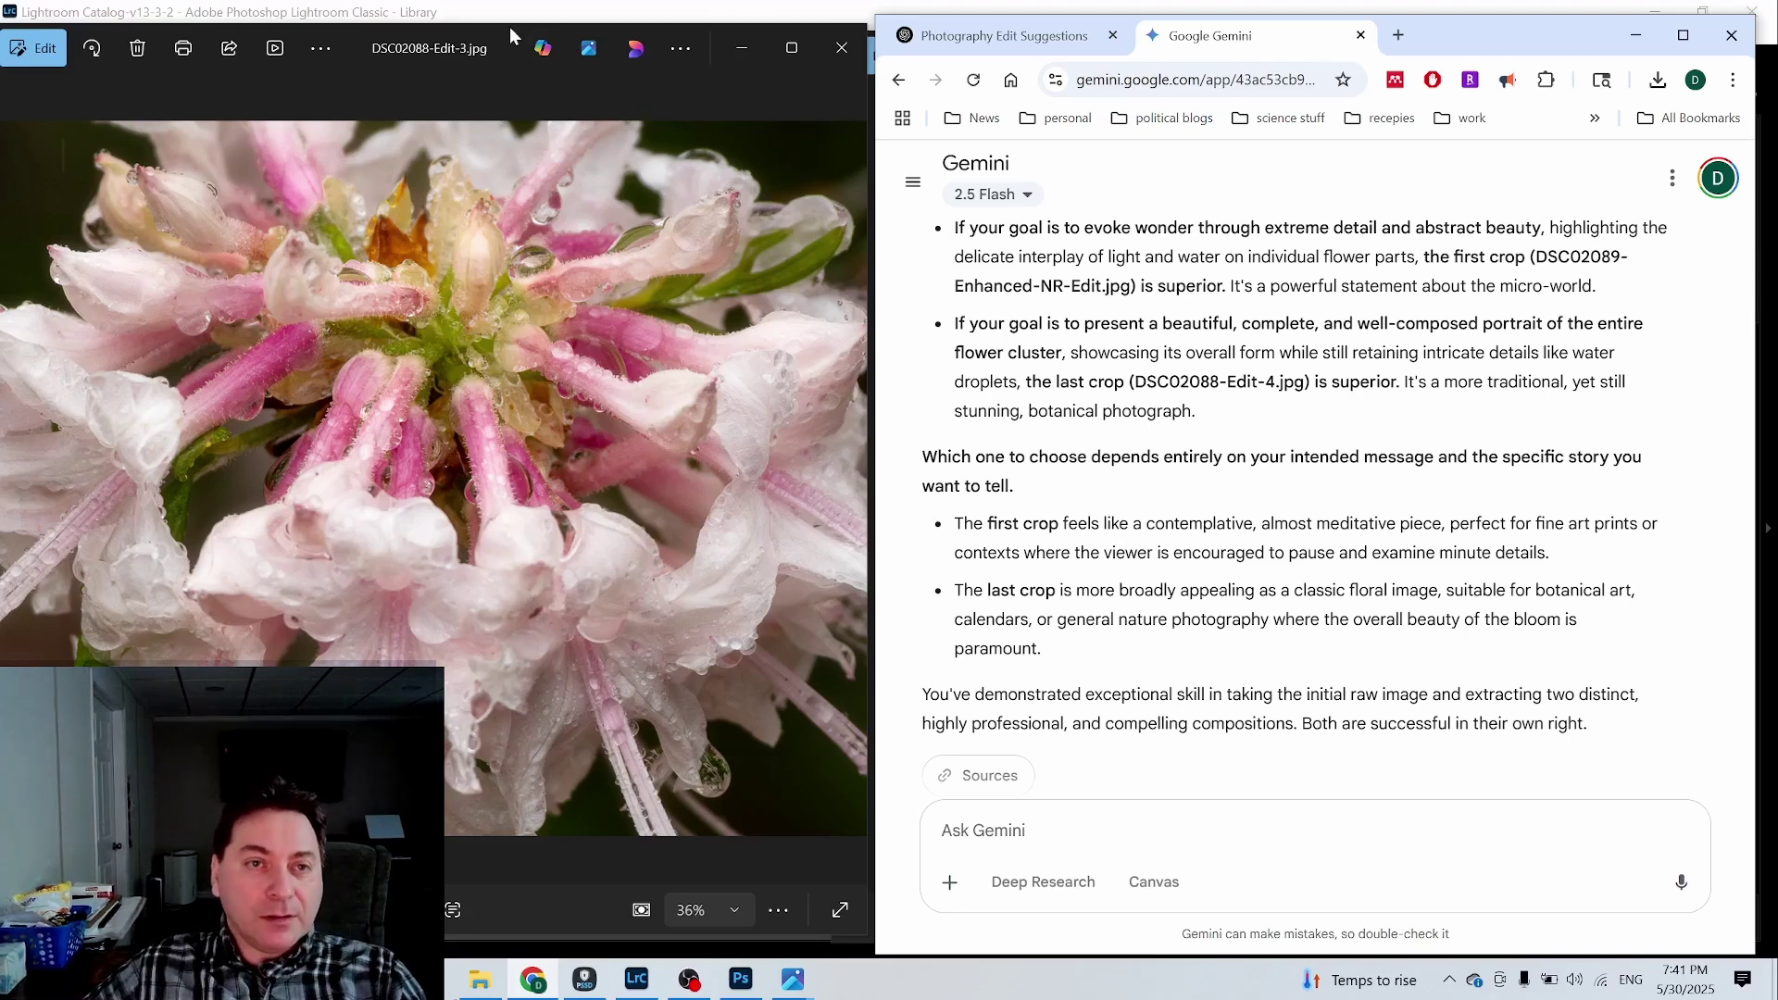
drag(500, 47, 1370, 57)
mouse_move(793, 978)
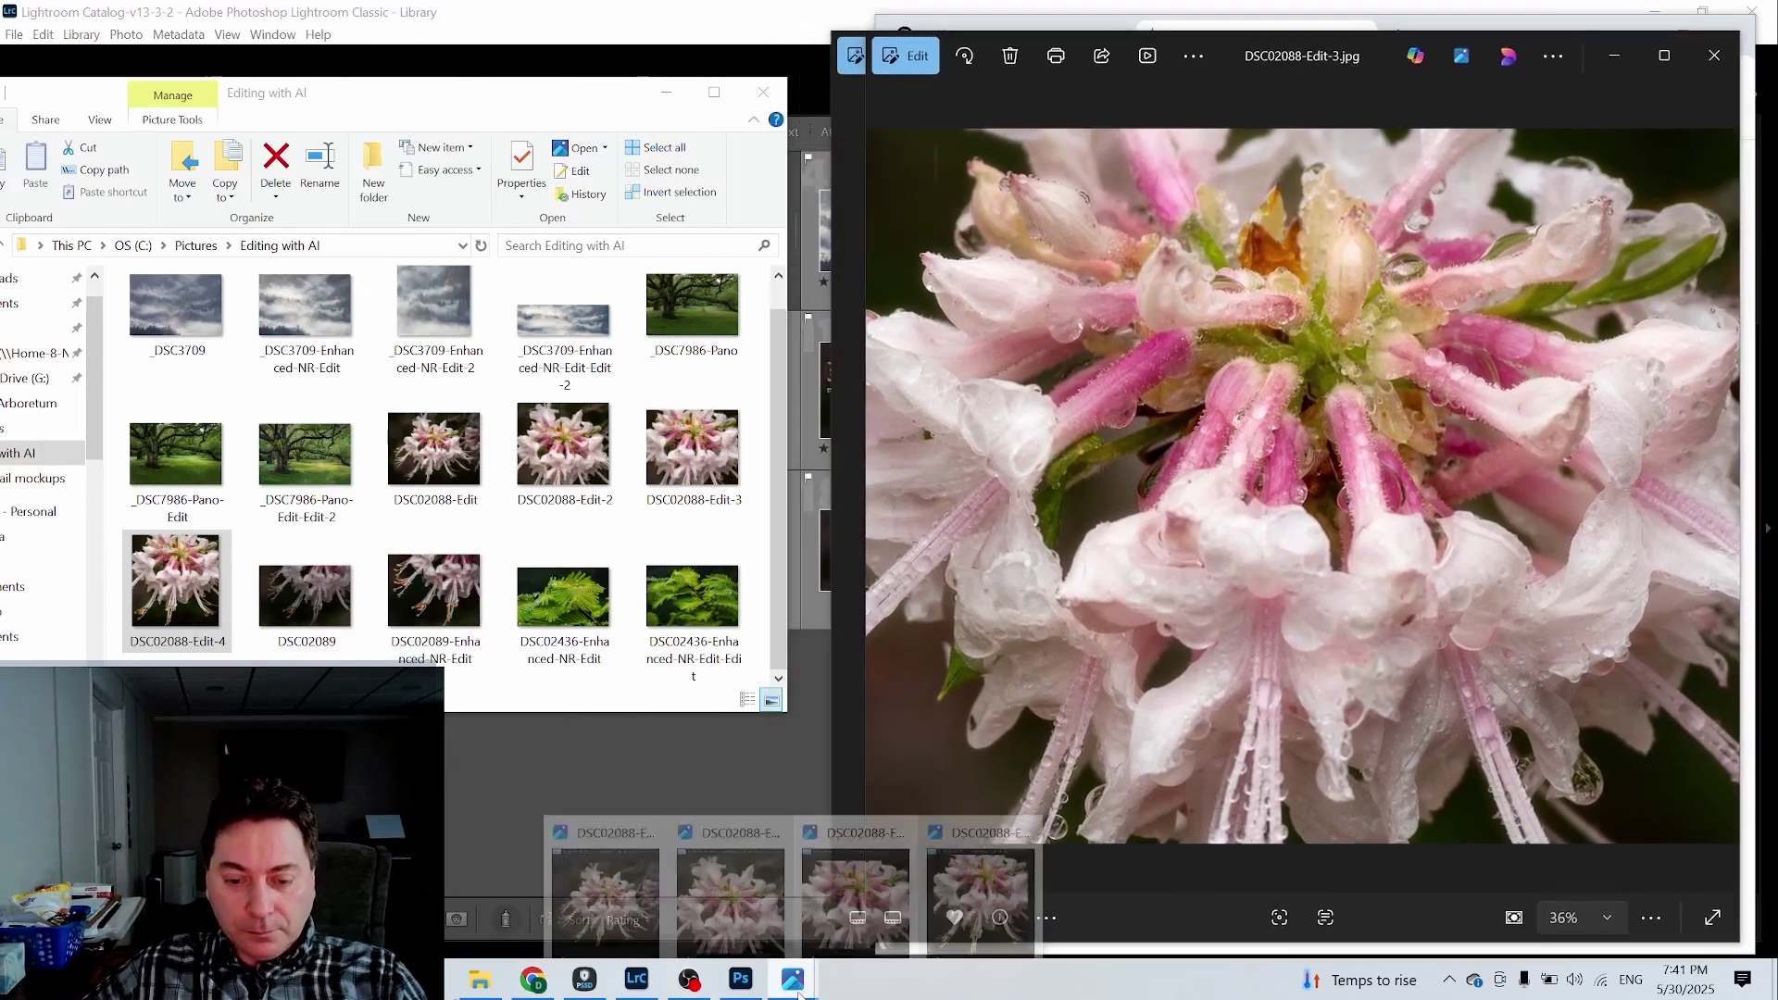
mouse_move(963, 909)
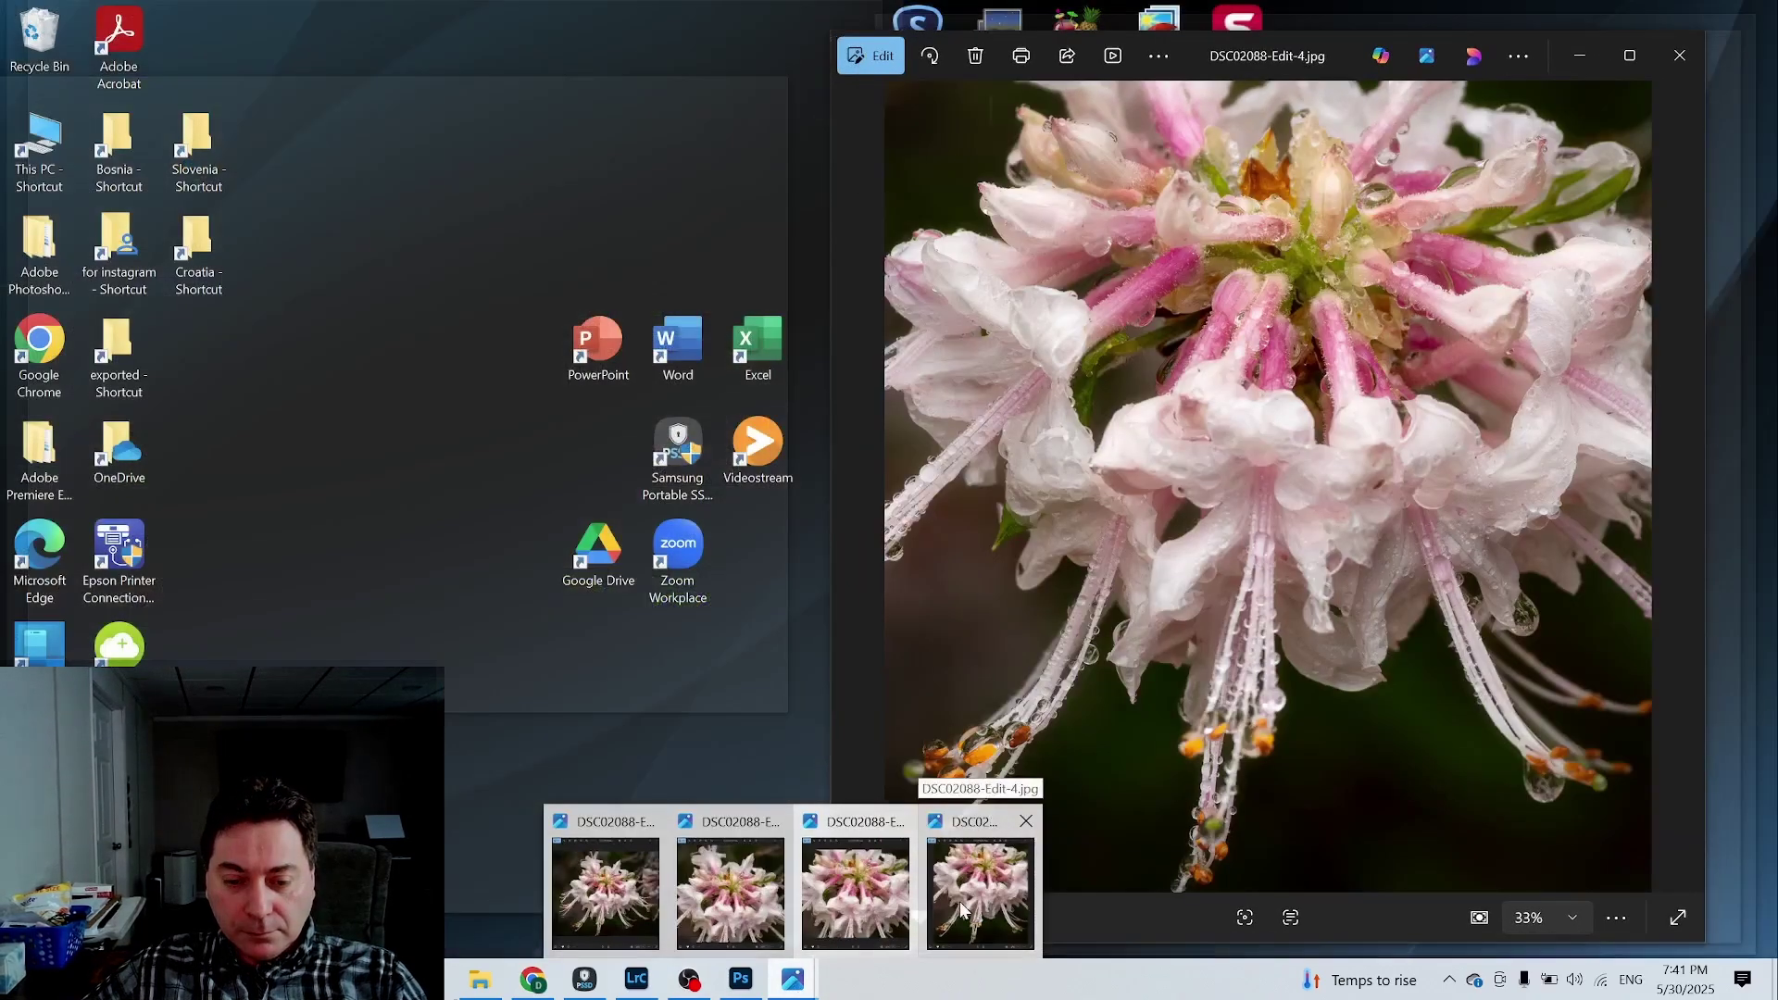
middle_click(963, 909)
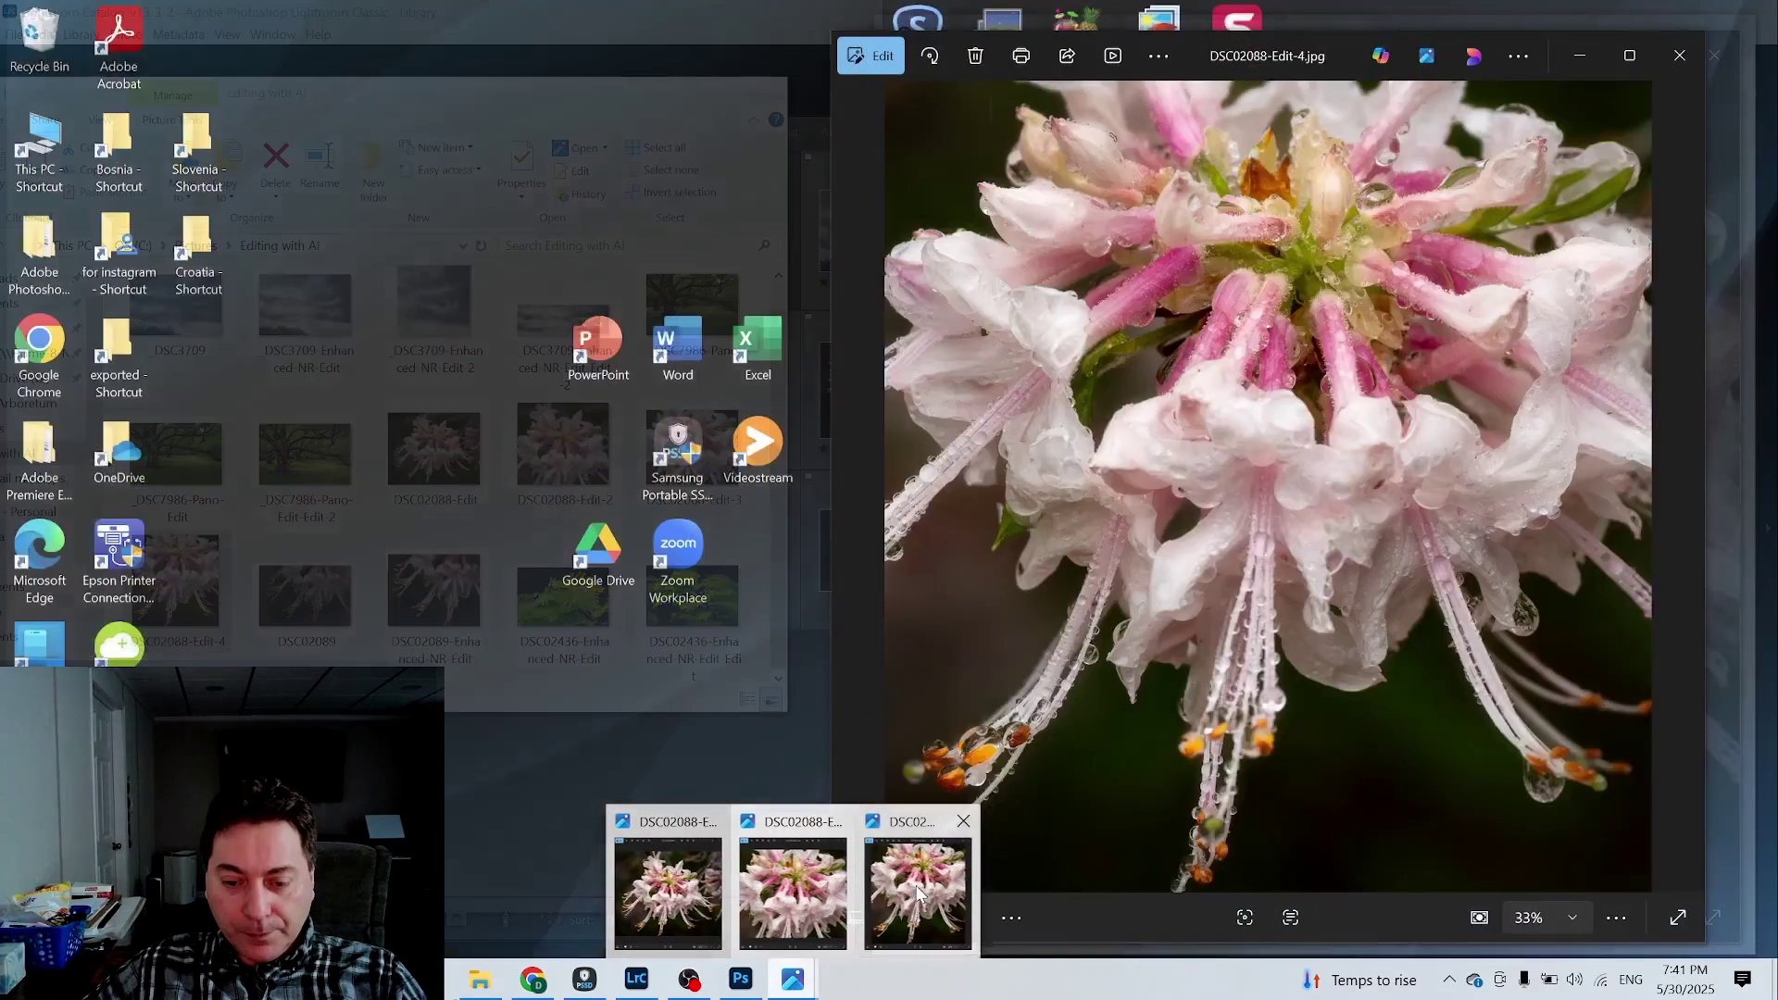
click(919, 894)
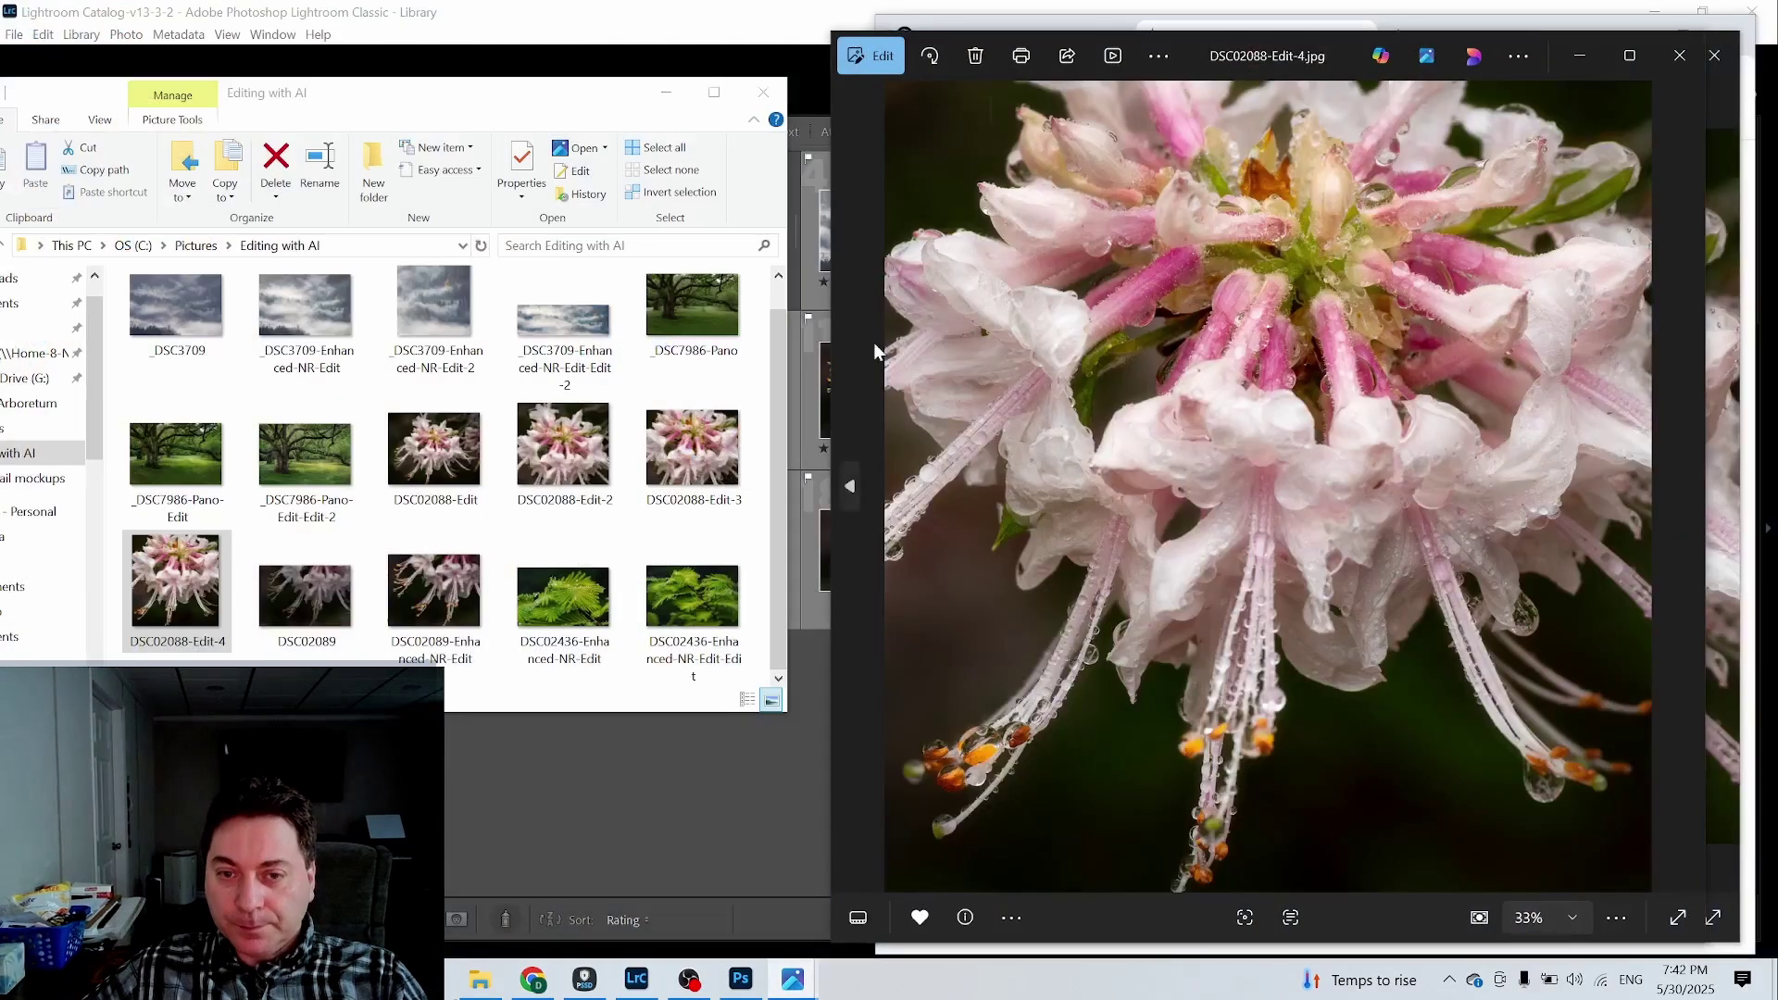
drag(1193, 53, 347, 53)
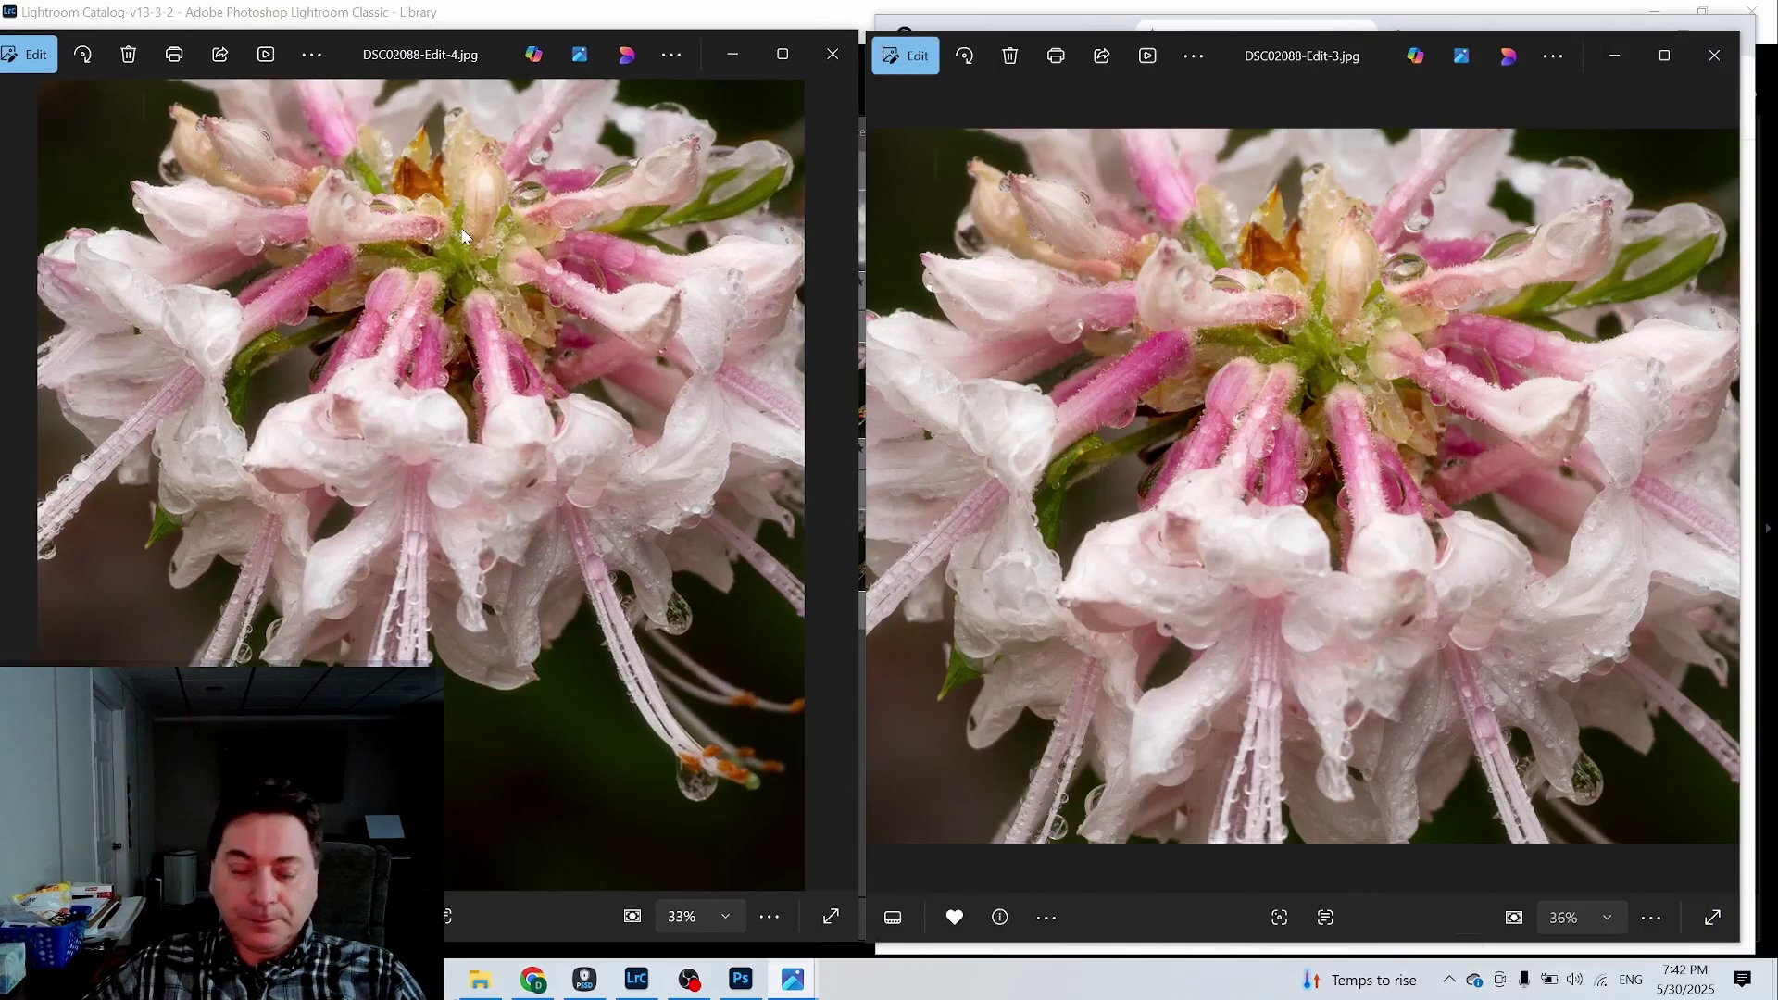